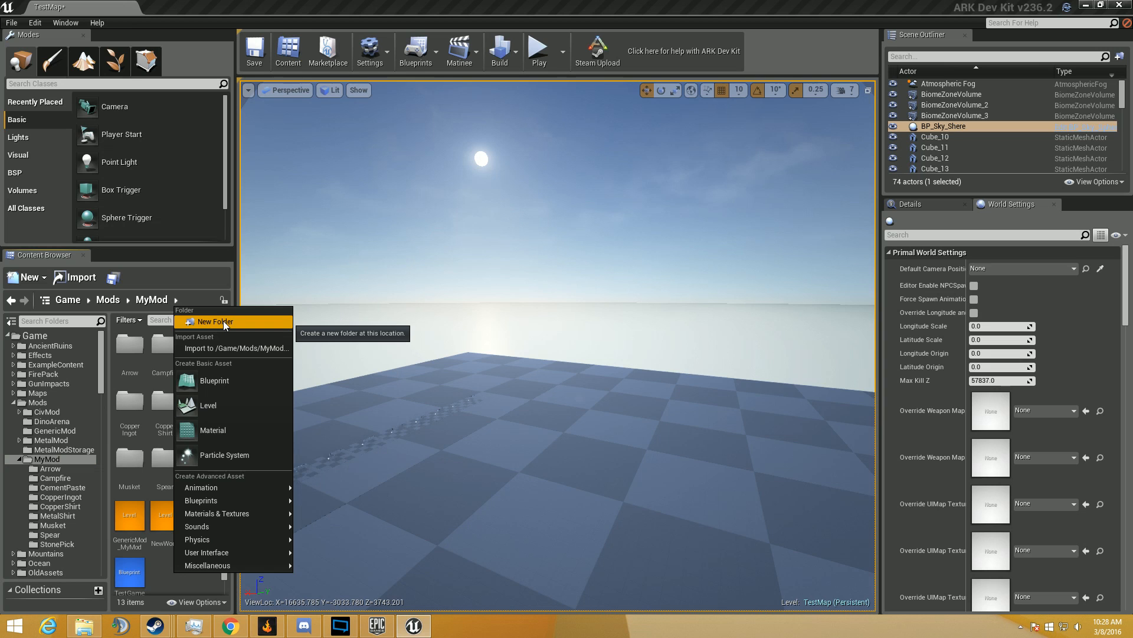
pyautogui.moveTo(607, 302); pyautogui.dragTo(568, 316, button='right')
pyautogui.press('s')
pyautogui.press('w')
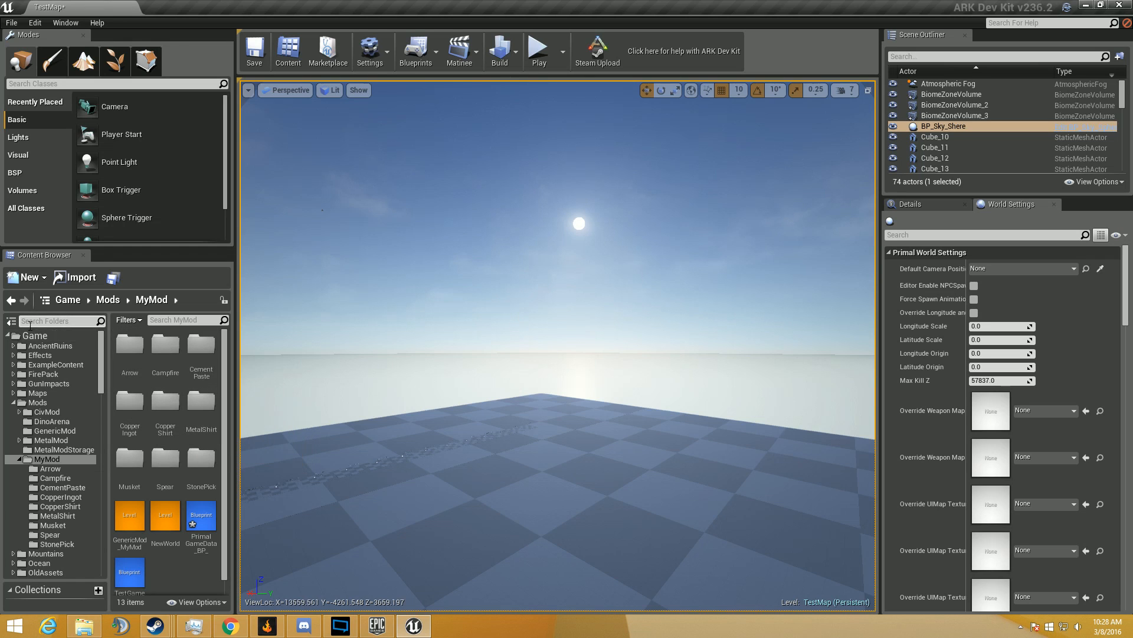
# Step: Search the whole Game folder for "Weaponeshot" and copy the WeapOneShotRifle asset into MyMod's Musket folder
pyautogui.click(35, 335)
pyautogui.click(164, 320)
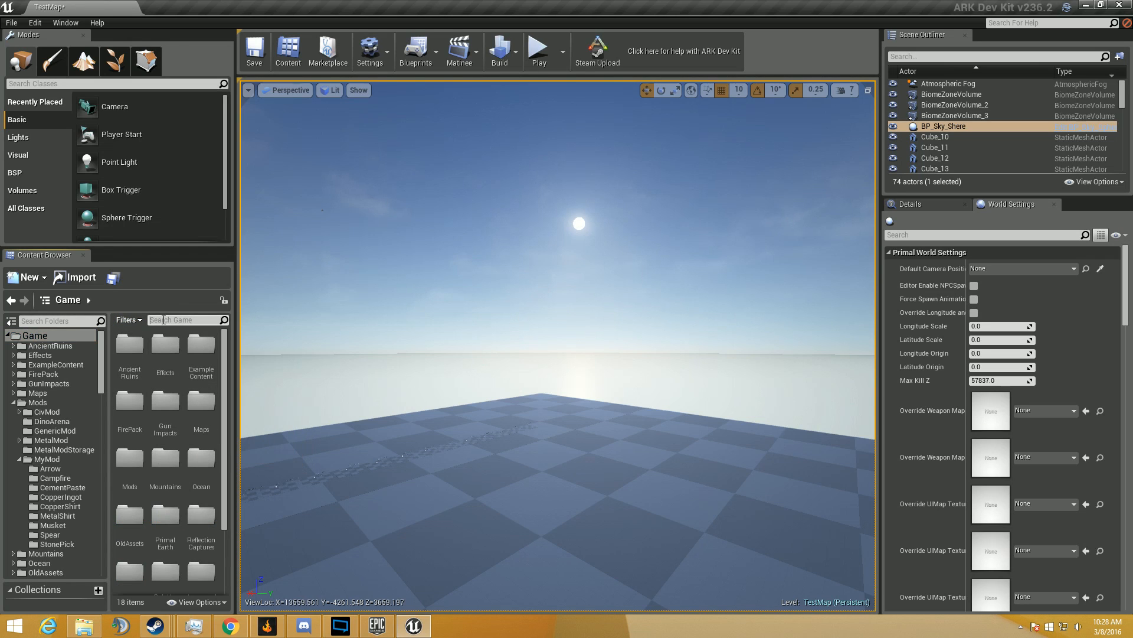
pyautogui.write('Weaponeshot')
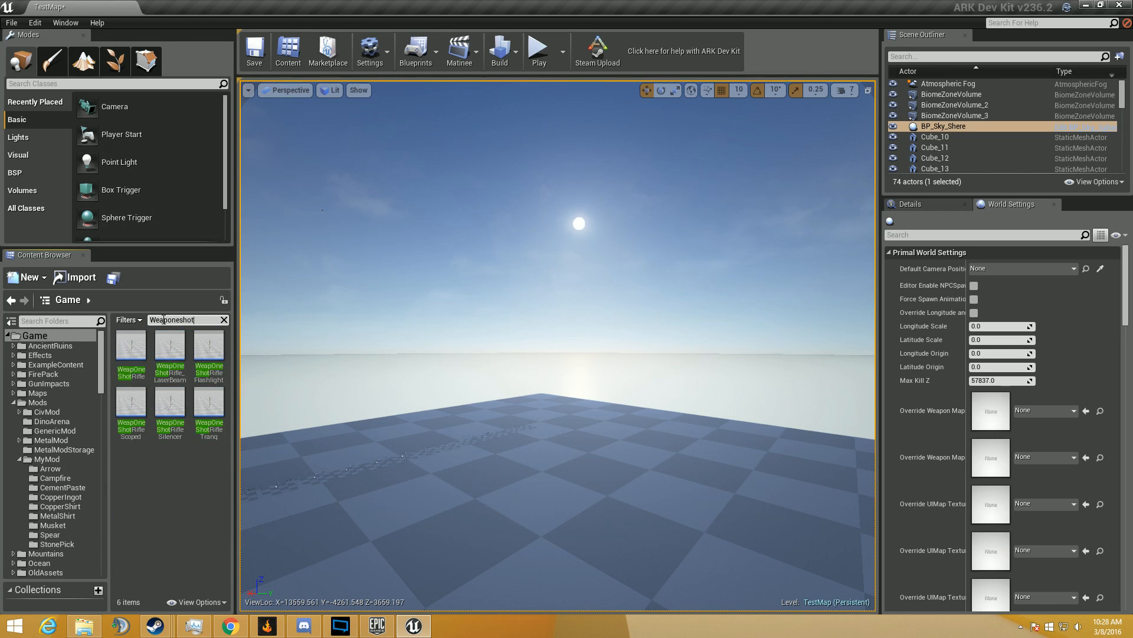
pyautogui.moveTo(127, 363); pyautogui.dragTo(88, 526)
pyautogui.click(96, 542)
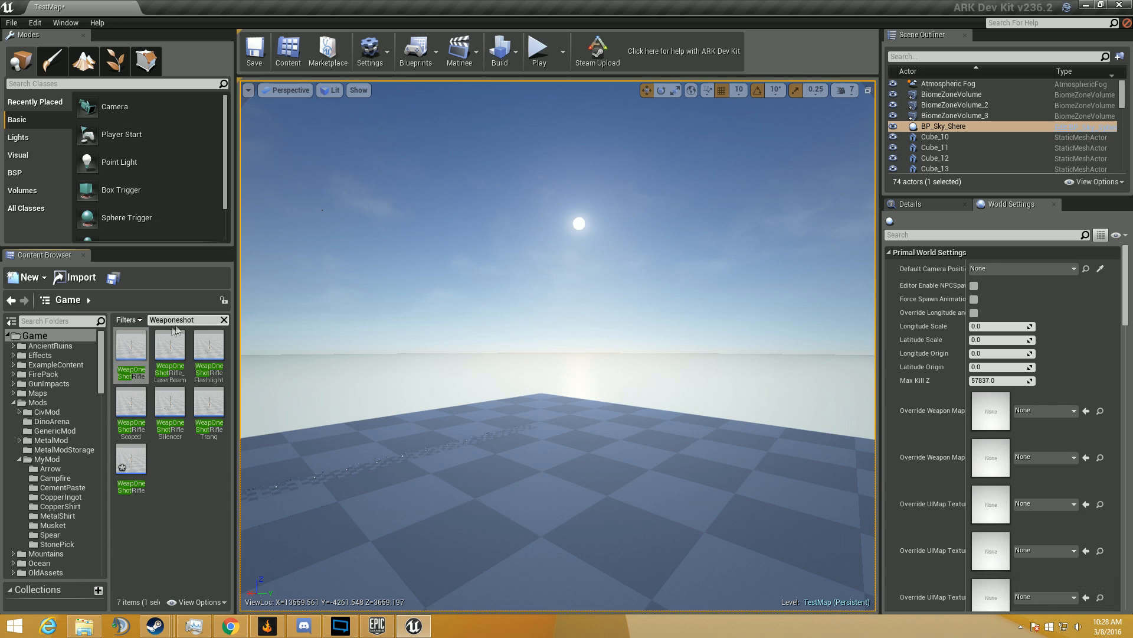
# Step: Open the Reference Viewer for WeapOneShotRifle and re-center the graph on PrimalItem_WeaponOneShotRifle
pyautogui.rightClick(132, 349)
pyautogui.click(183, 300)
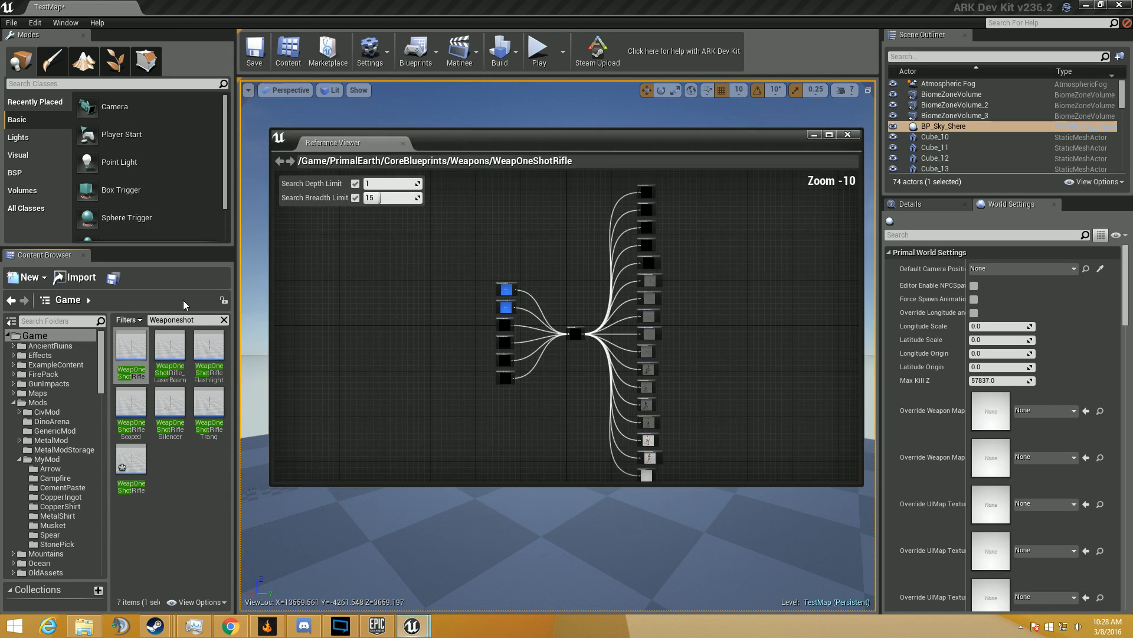
pyautogui.scroll(4, 549, 322)
pyautogui.moveTo(549, 319); pyautogui.dragTo(630, 530, button='right')
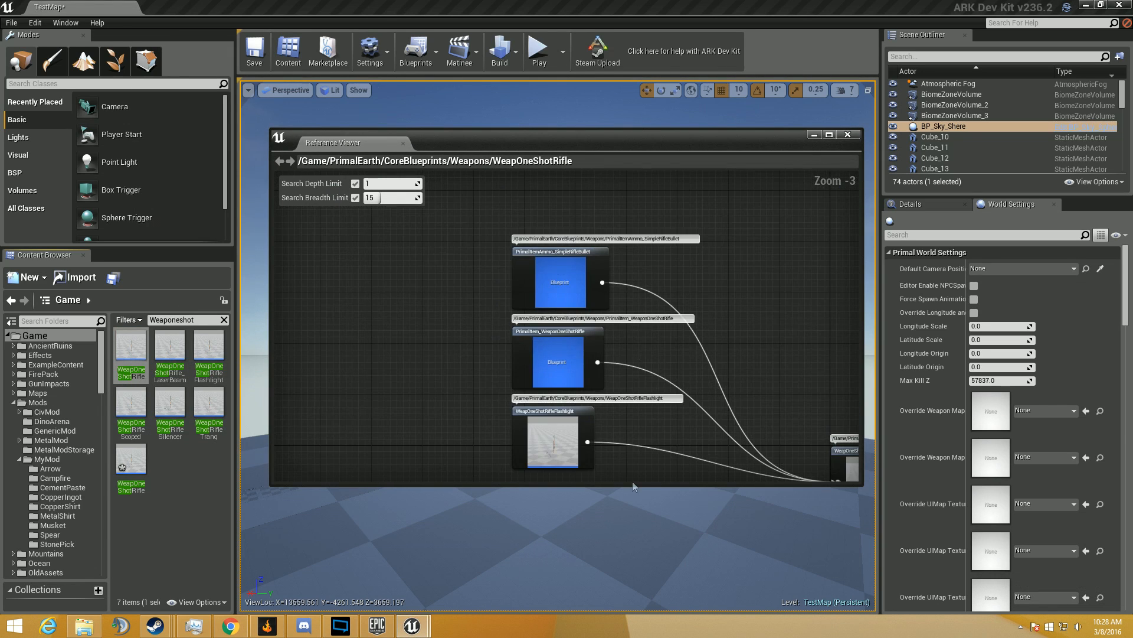
pyautogui.doubleClick(565, 354)
# Step: Locate PrimalItem_WeaponOneShotRifle in the Content Browser and copy it into MyMod's Musket folder
pyautogui.rightClick(565, 346)
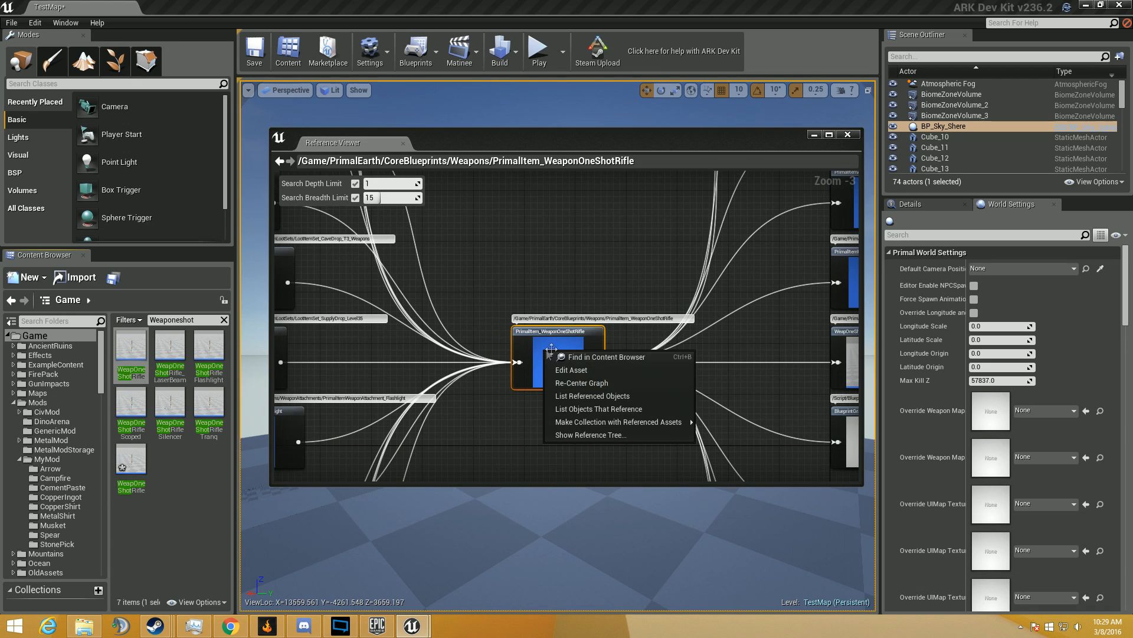
pyautogui.click(596, 353)
pyautogui.moveTo(164, 359); pyautogui.dragTo(78, 475)
pyautogui.click(86, 490)
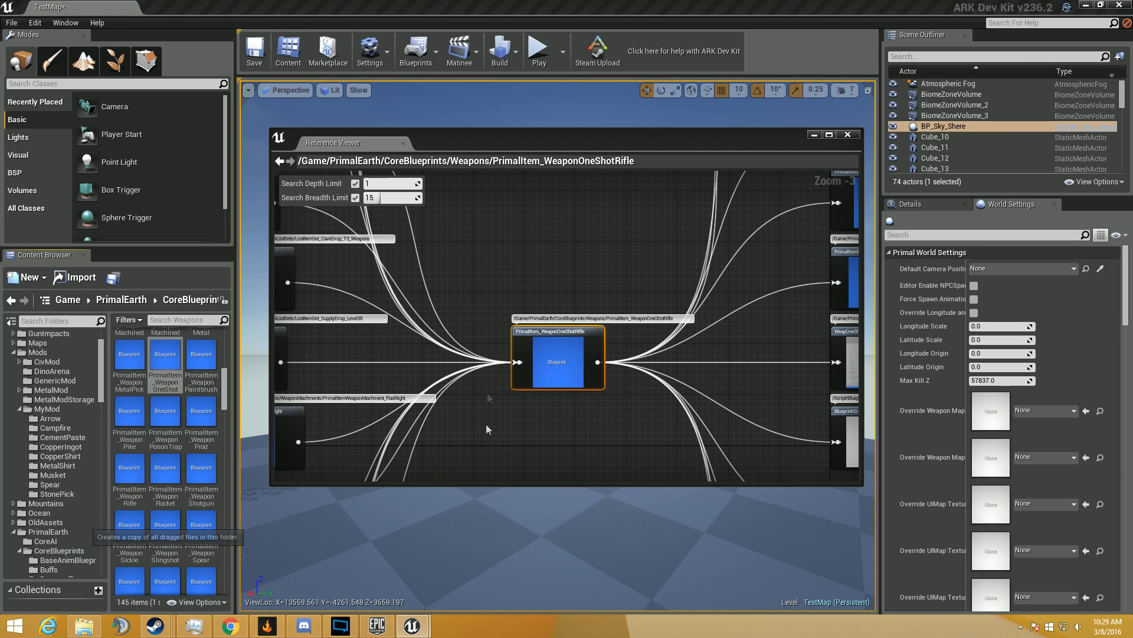
pyautogui.scroll(-4, 507, 425)
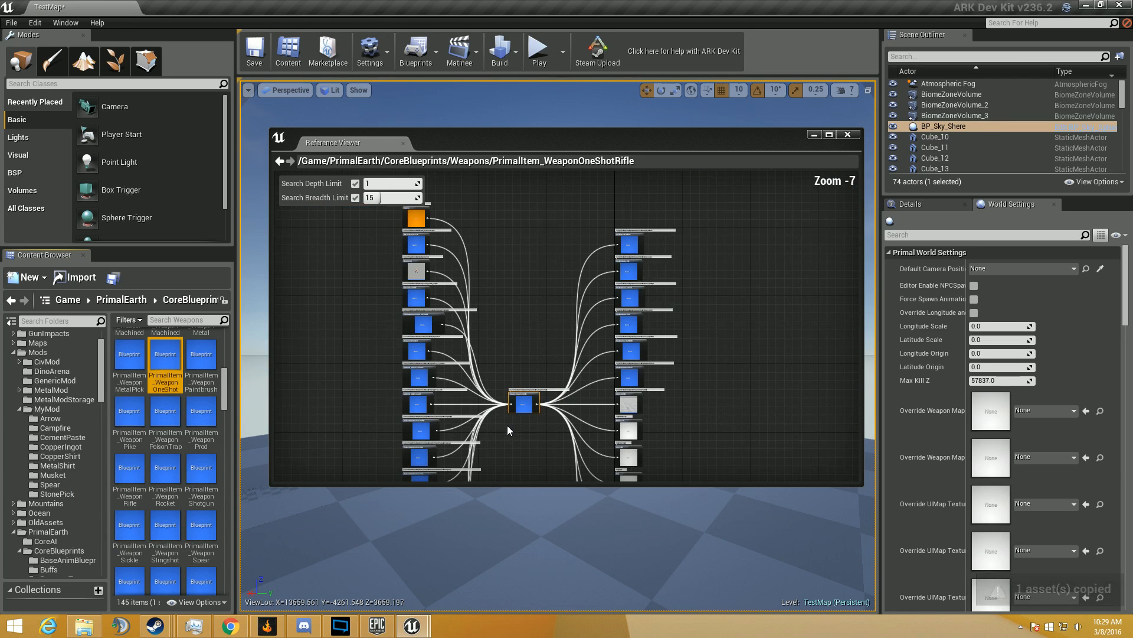
pyautogui.scroll(1, 508, 425)
# Step: Close the Reference Viewer, copy the engram entry blueprint from MyMod's Spear folder into the Musket folder, and open the Musket folder
pyautogui.click(47, 408)
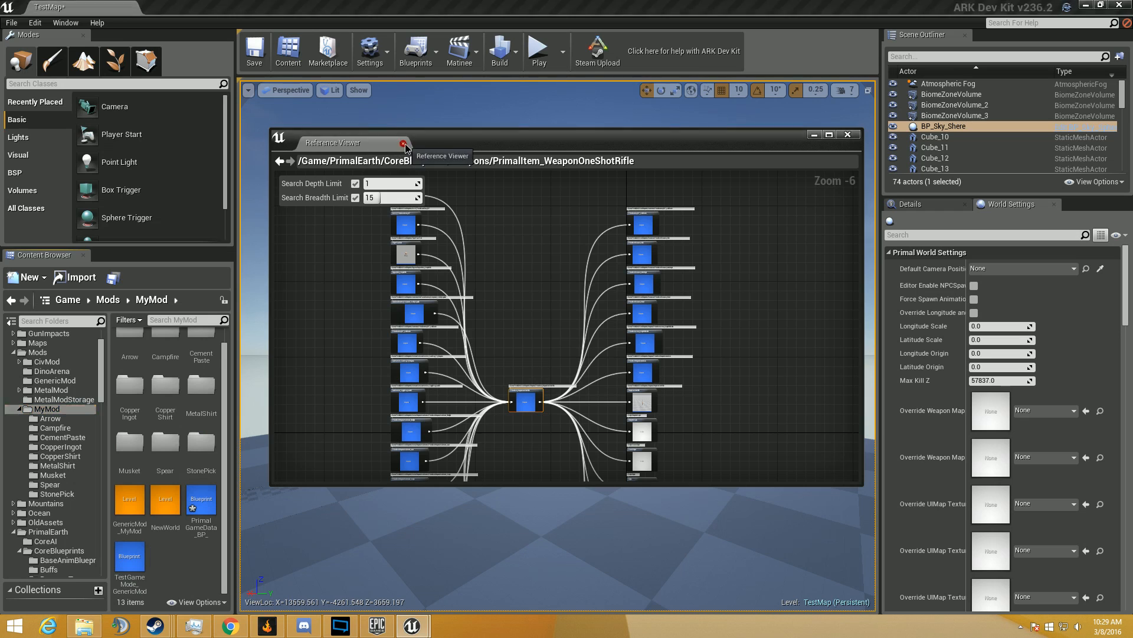
pyautogui.click(403, 144)
pyautogui.scroll(1, 165, 396)
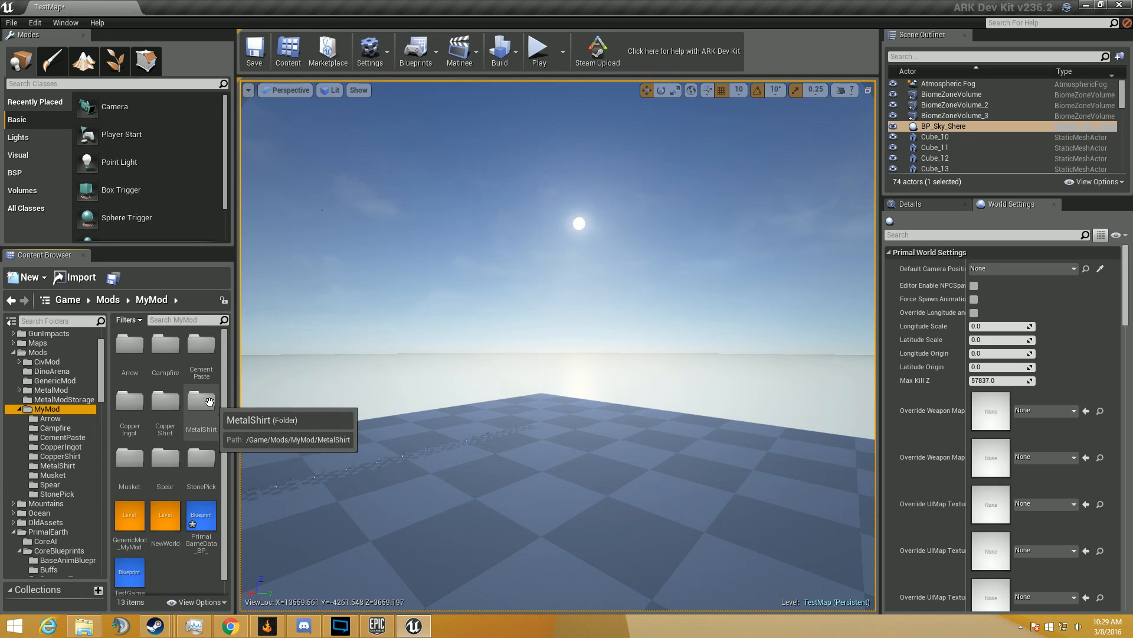
pyautogui.doubleClick(166, 461)
pyautogui.moveTo(129, 347); pyautogui.dragTo(66, 475)
pyautogui.click(69, 477)
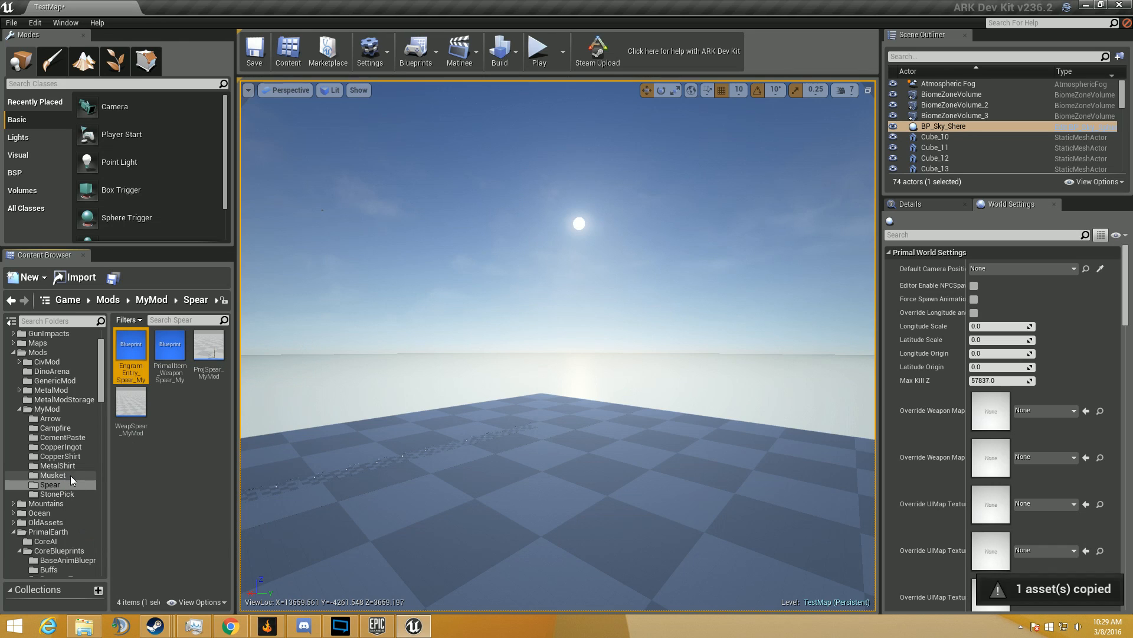
pyautogui.click(69, 475)
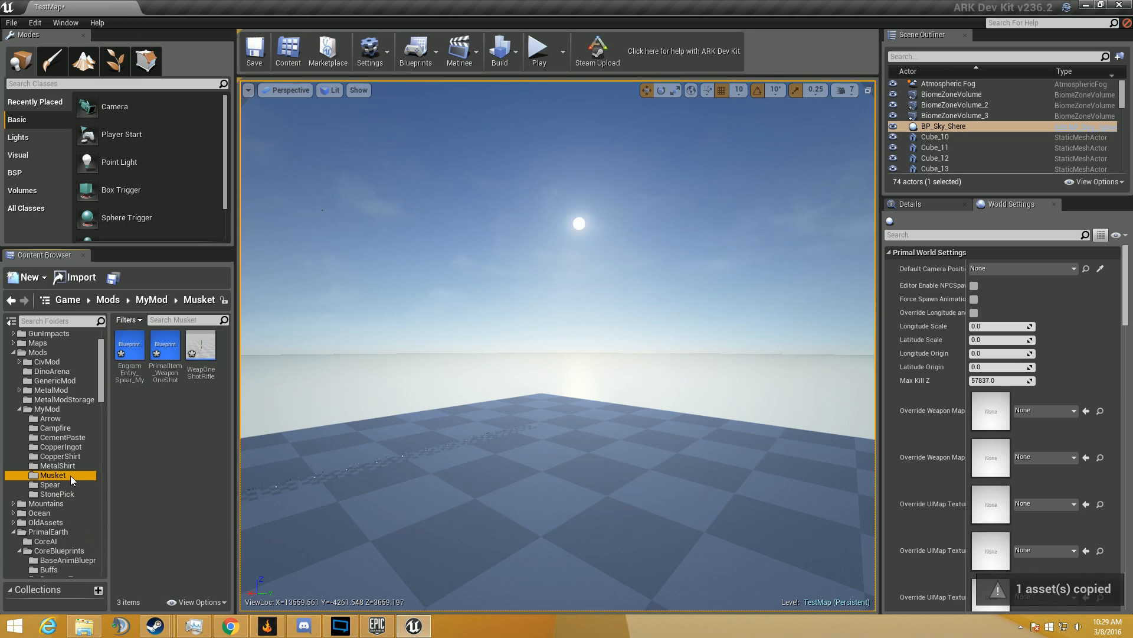
# Step: Try to rename the copied EngramEntry_Spear_MyMod blueprint as EngramEntry_Musket_MyMod
pyautogui.click(130, 373)
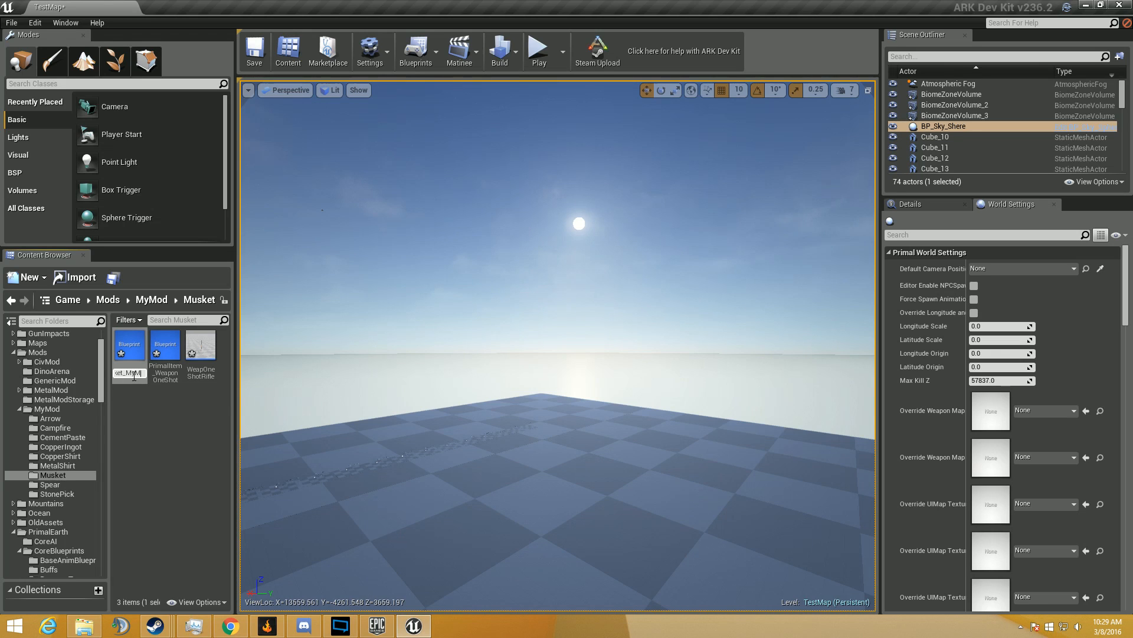
pyautogui.press('Return')
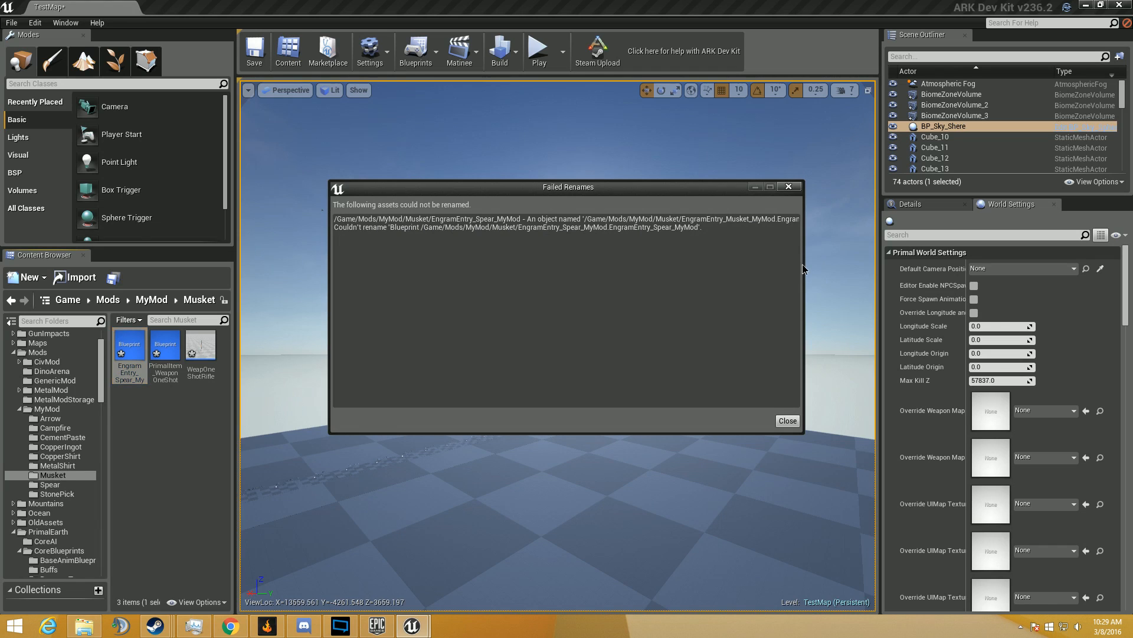
pyautogui.moveTo(802, 263); pyautogui.dragTo(981, 266)
pyautogui.click(967, 187)
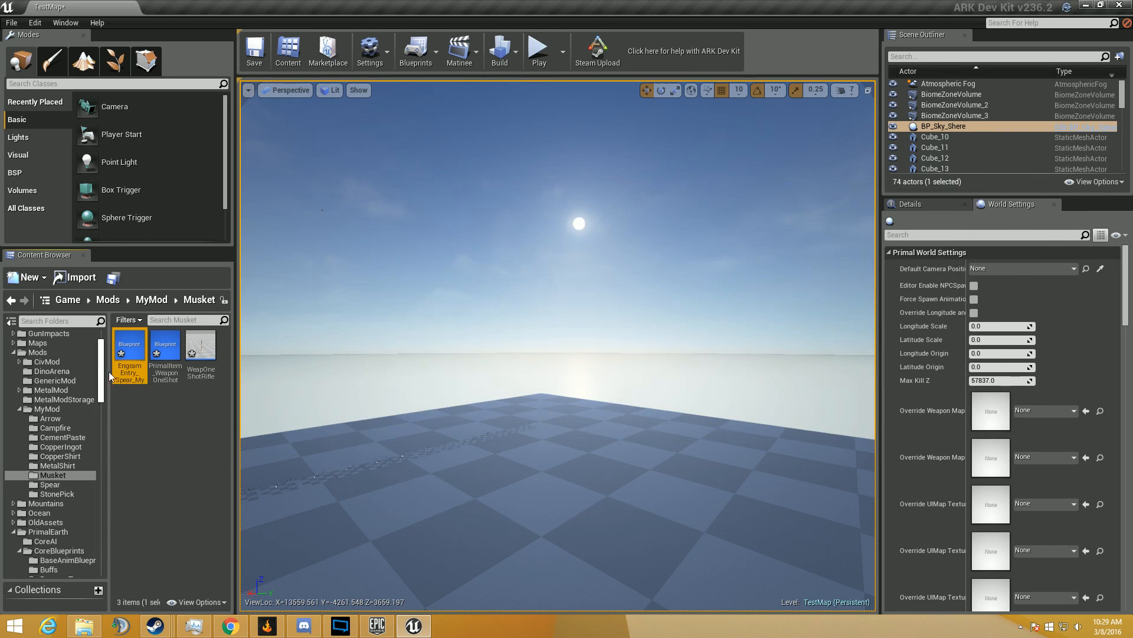
# Step: Rename the copied engram entry blueprint in the Musket folder as EngramEntry_Musket_MyMod1
pyautogui.click(136, 374)
pyautogui.click(140, 373)
pyautogui.write('1')
pyautogui.press('Return')
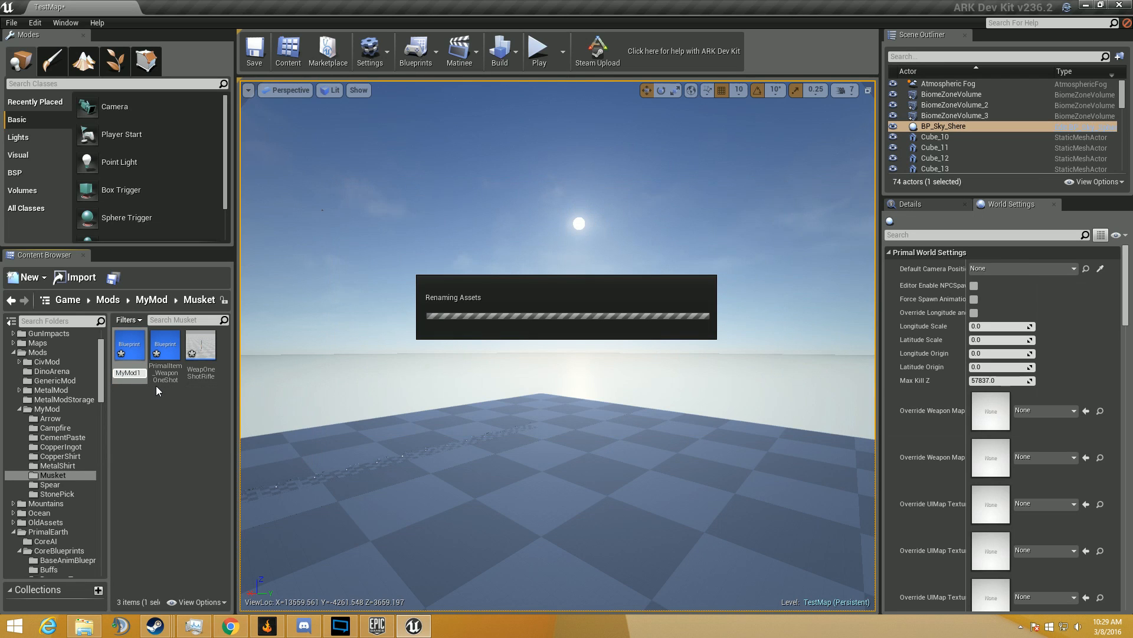
# Step: Rename the PrimalItem_WeaponOneShotRifle blueprint in the Musket folder as PrimalItem_WeaponOneShotRifle_MyMod1
pyautogui.click(168, 353)
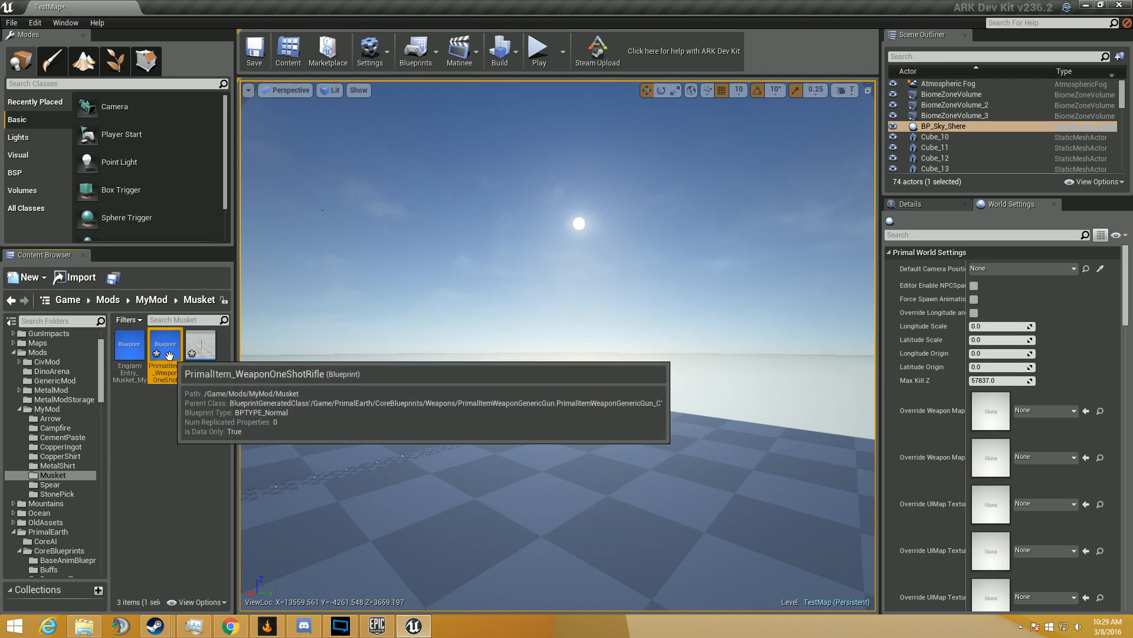
pyautogui.doubleClick(167, 348)
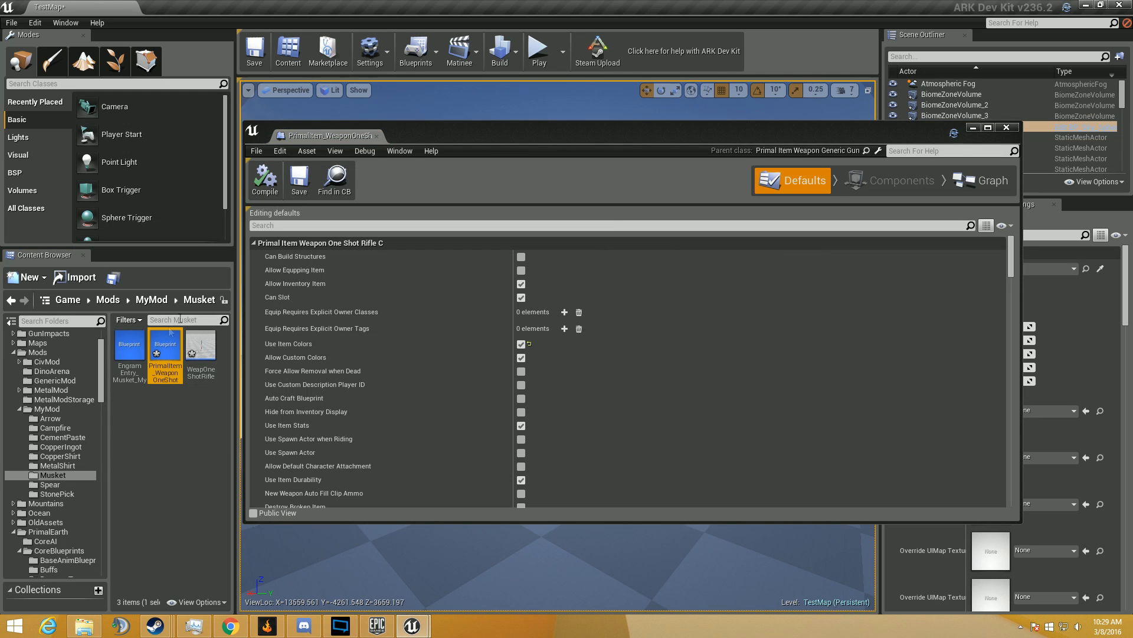
pyautogui.scroll(-4, 363, 360)
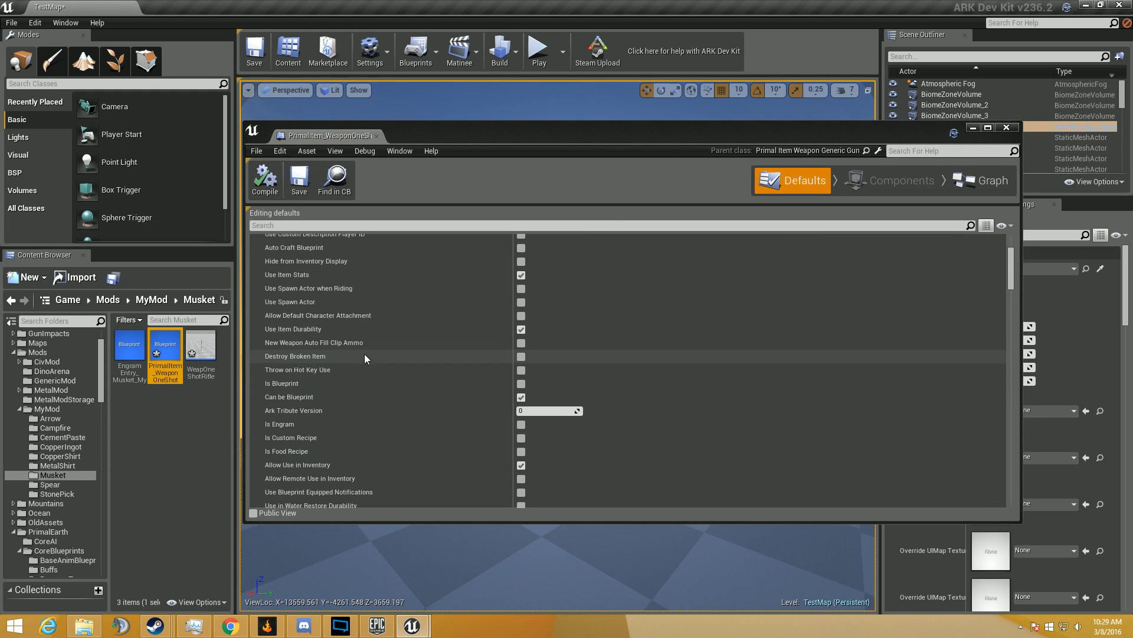
pyautogui.click(179, 376)
pyautogui.click(179, 374)
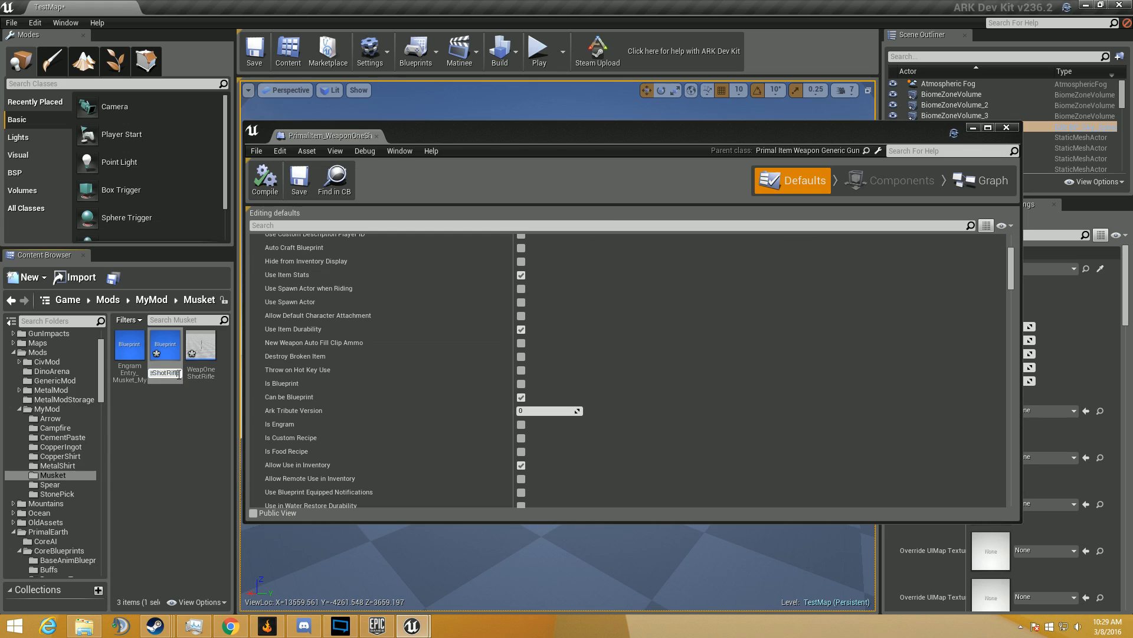
pyautogui.write('_MyMod1')
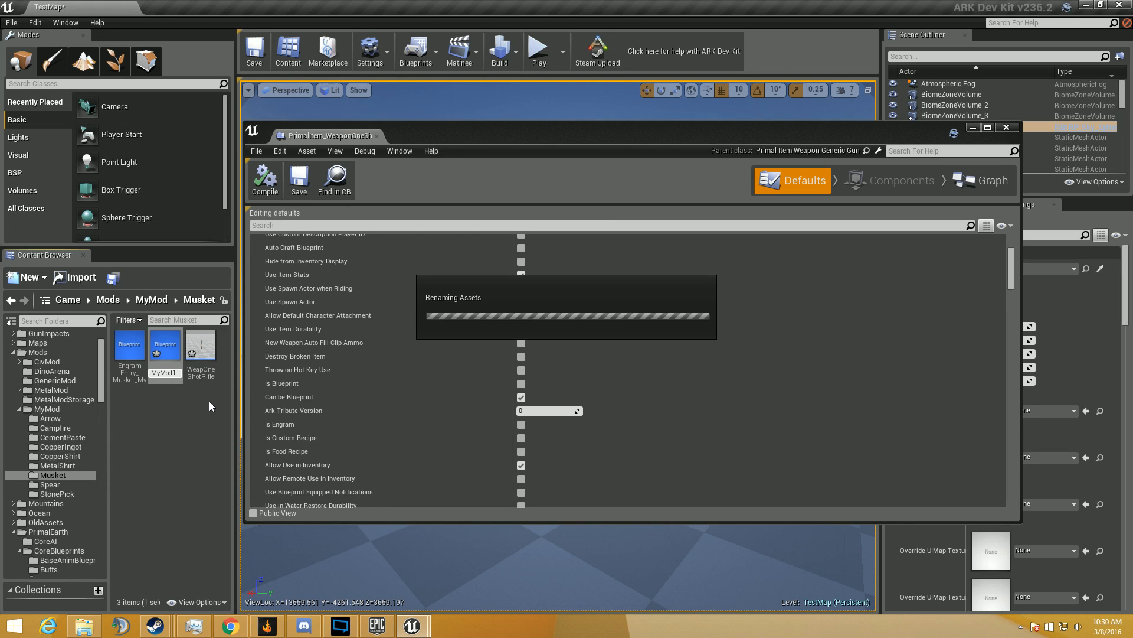
# Step: Rename the WeapOneShotRifle blueprint in the Musket folder as WeapMusket_MyMod1 and close the open blueprint editor
pyautogui.click(204, 374)
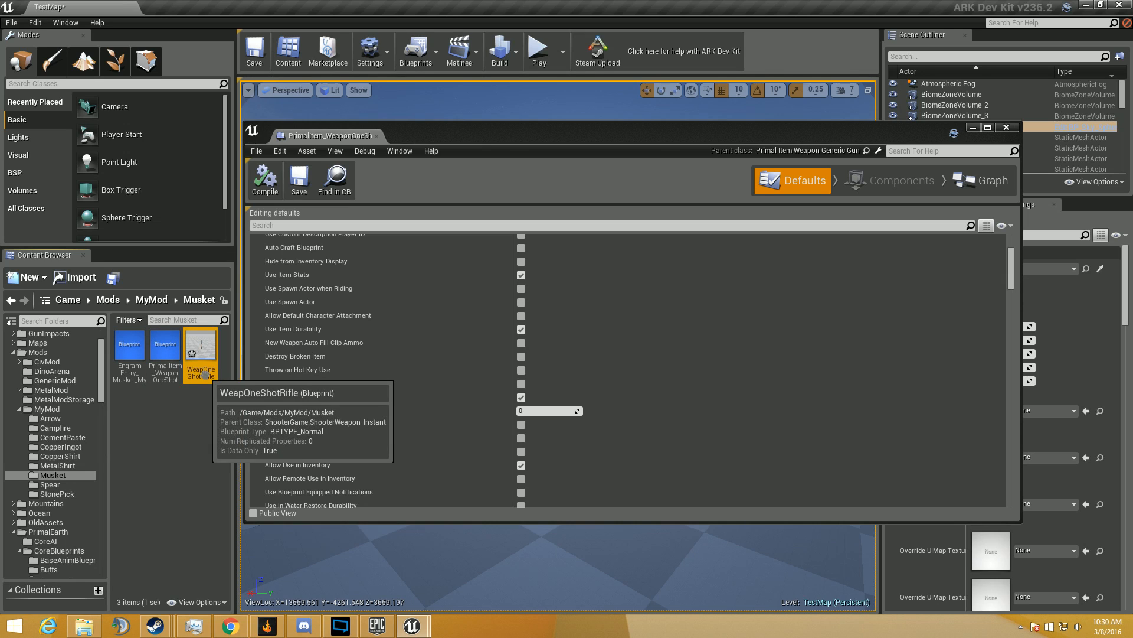
pyautogui.click(205, 375)
pyautogui.click(216, 374)
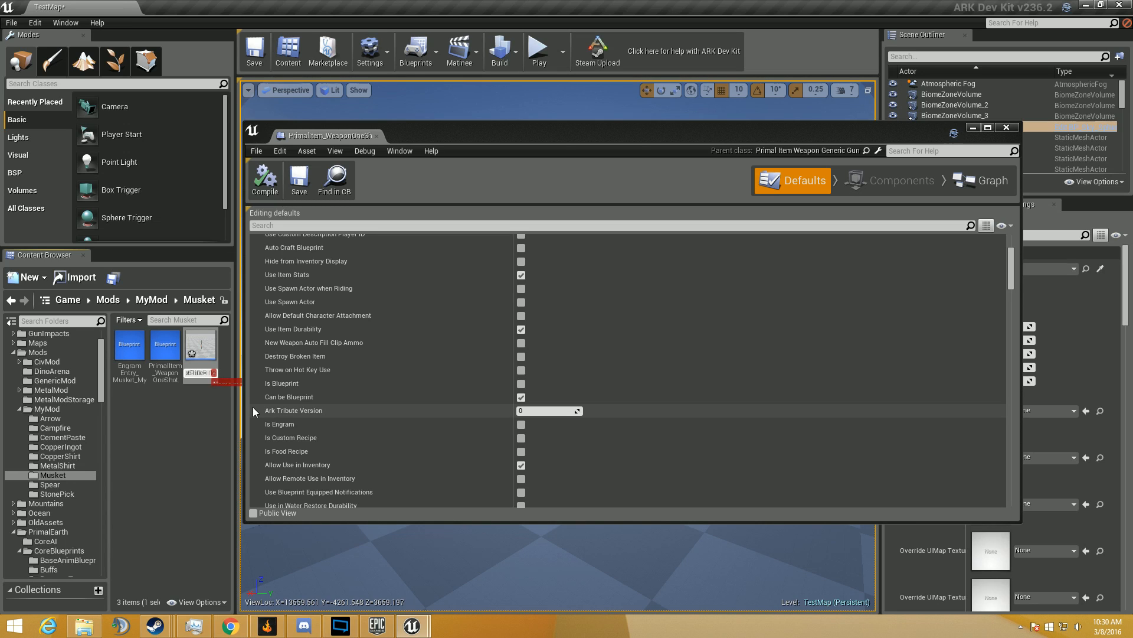
pyautogui.press('BackSpace')
pyautogui.press('BackSpace')
pyautogui.press('BackSpace')
pyautogui.press('BackSpace')
pyautogui.press('BackSpace')
pyautogui.press('BackSpace')
pyautogui.press('BackSpace')
pyautogui.press('BackSpace')
pyautogui.press('BackSpace')
pyautogui.press('BackSpace')
pyautogui.press('BackSpace')
pyautogui.press('BackSpace')
pyautogui.press('BackSpace')
pyautogui.press('BackSpace')
pyautogui.press('BackSpace')
pyautogui.press('BackSpace')
pyautogui.press('BackSpace')
pyautogui.press('BackSpace')
pyautogui.press('BackSpace')
pyautogui.press('BackSpace')
pyautogui.press('BackSpace')
pyautogui.press('BackSpace')
pyautogui.write('Wea')
pyautogui.press('BackSpace')
pyautogui.press('BackSpace')
pyautogui.press('BackSpace')
pyautogui.write('Musket_MyMod1')
pyautogui.press('Return')
pyautogui.click(377, 136)
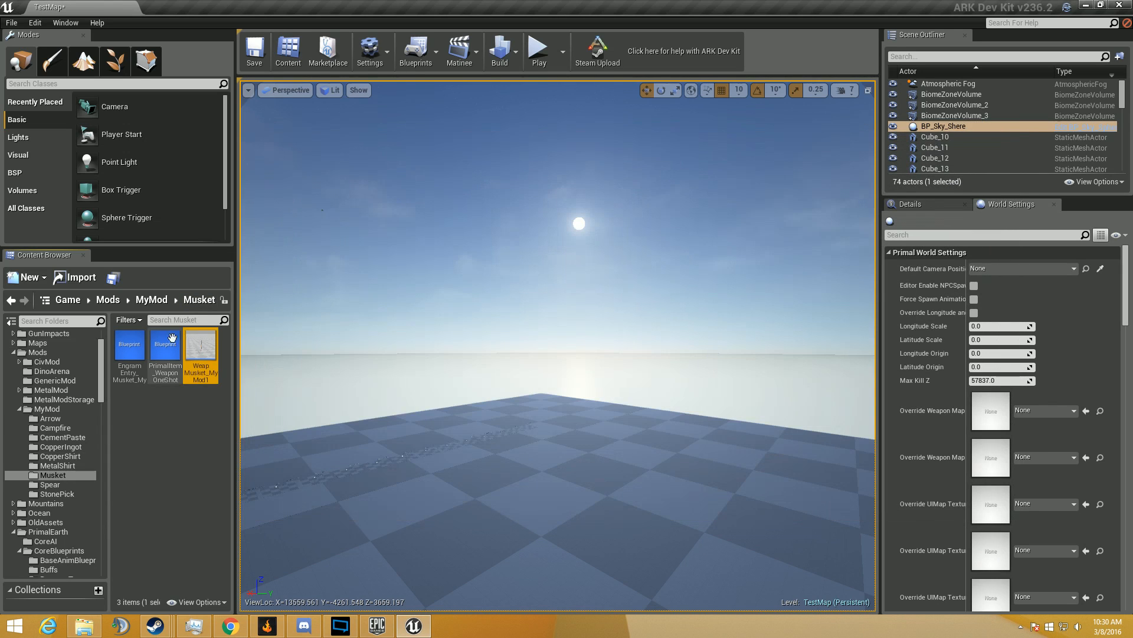
# Step: Open the Musket folder's PrimalItem weapon blueprint and set its Descriptive Name Base to Musket
pyautogui.doubleClick(169, 365)
pyautogui.scroll(-10, 436, 392)
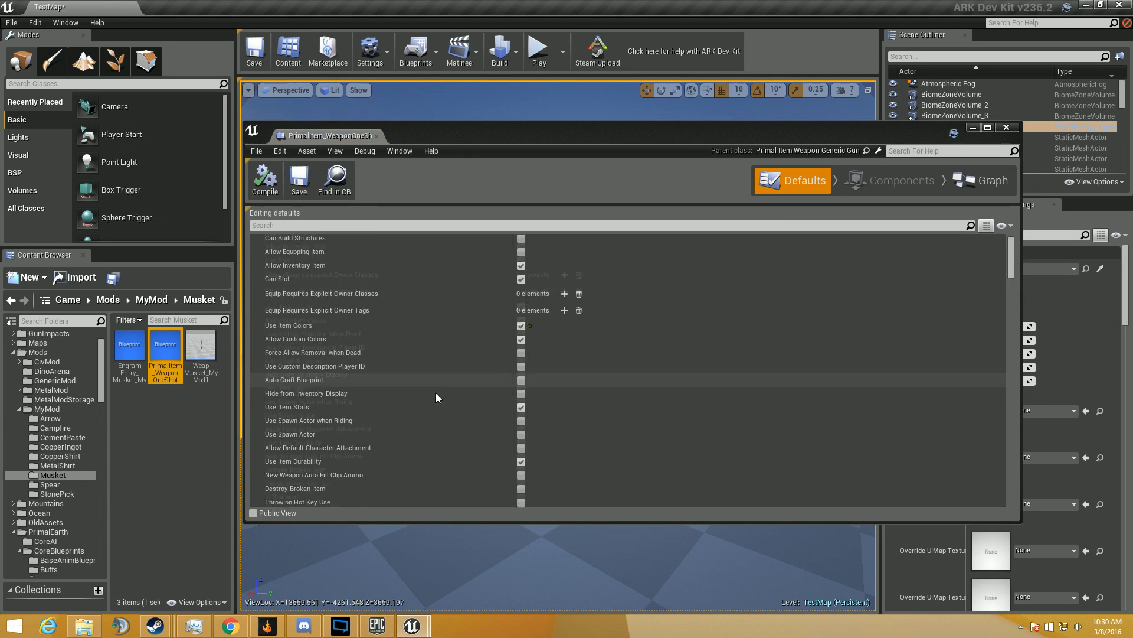
pyautogui.scroll(-15, 389, 387)
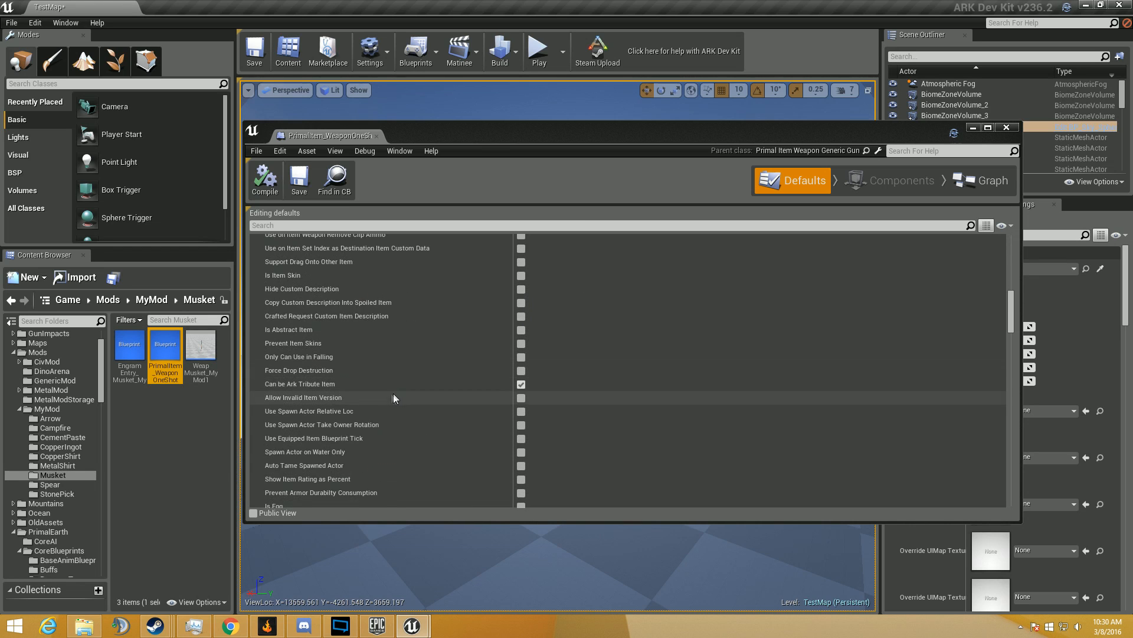
pyautogui.scroll(-10, 389, 387)
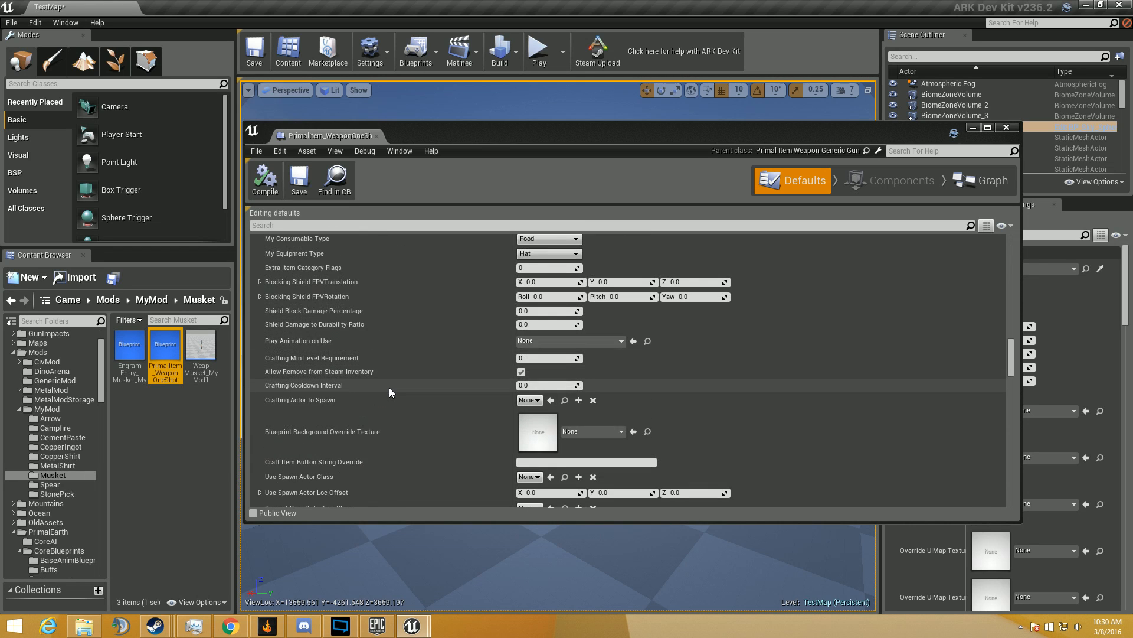
pyautogui.scroll(-5, 427, 470)
pyautogui.click(534, 355)
pyautogui.write('Mu')
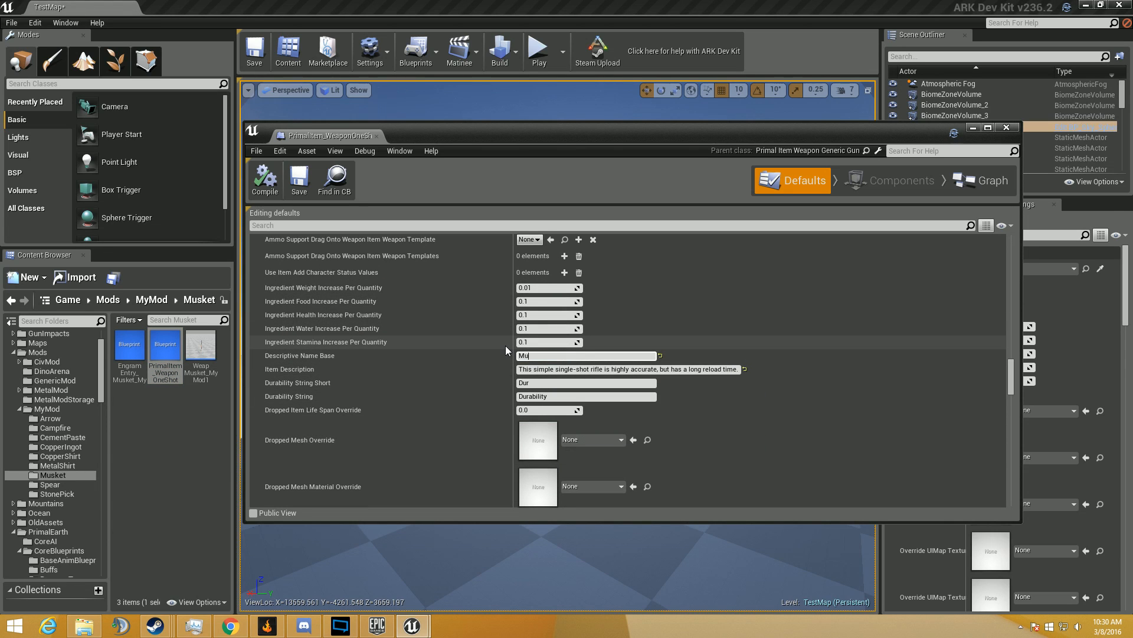
pyautogui.write('sket')
pyautogui.press('Return')
# Step: Set the weapon item's Base Item Weight to 5
pyautogui.scroll(10, 521, 292)
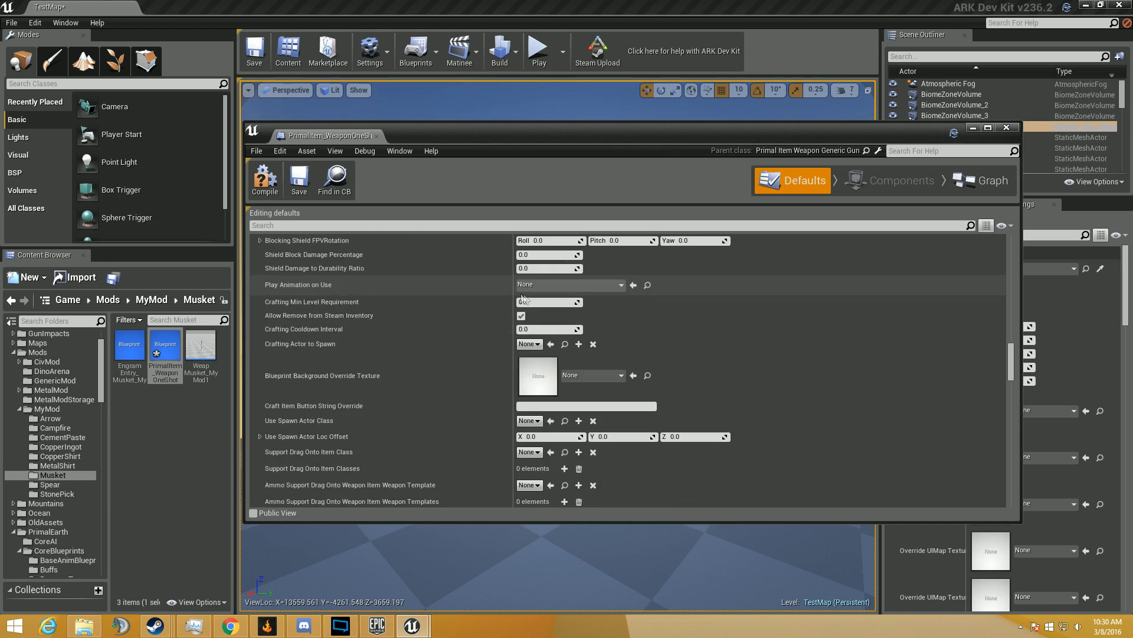
pyautogui.scroll(-10, 642, 309)
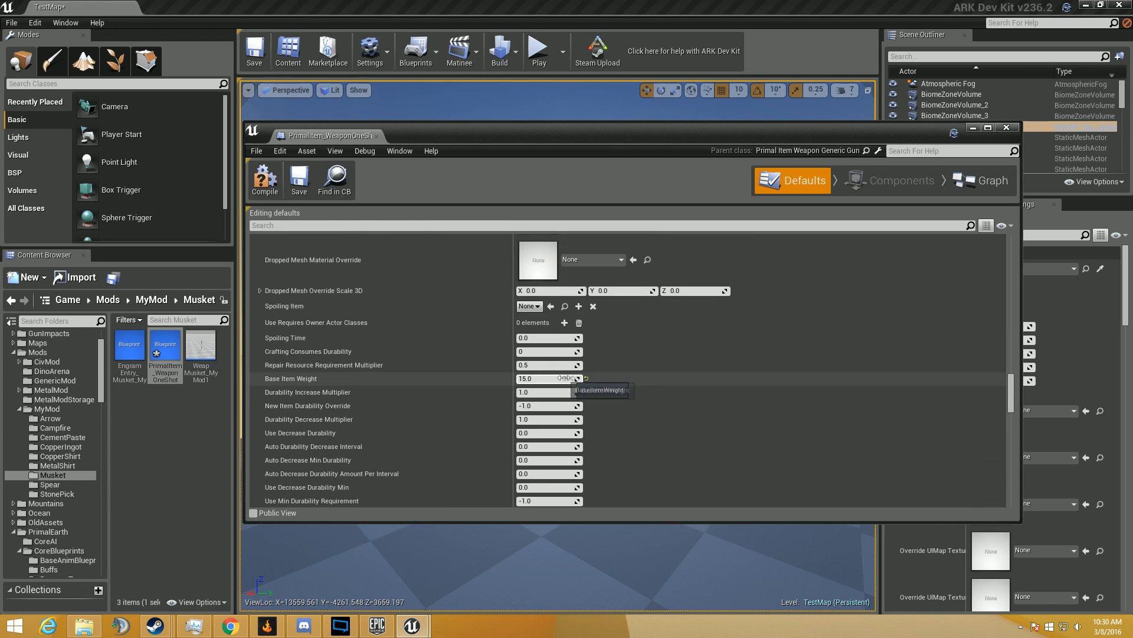
pyautogui.click(560, 379)
pyautogui.write('5')
pyautogui.press('Return')
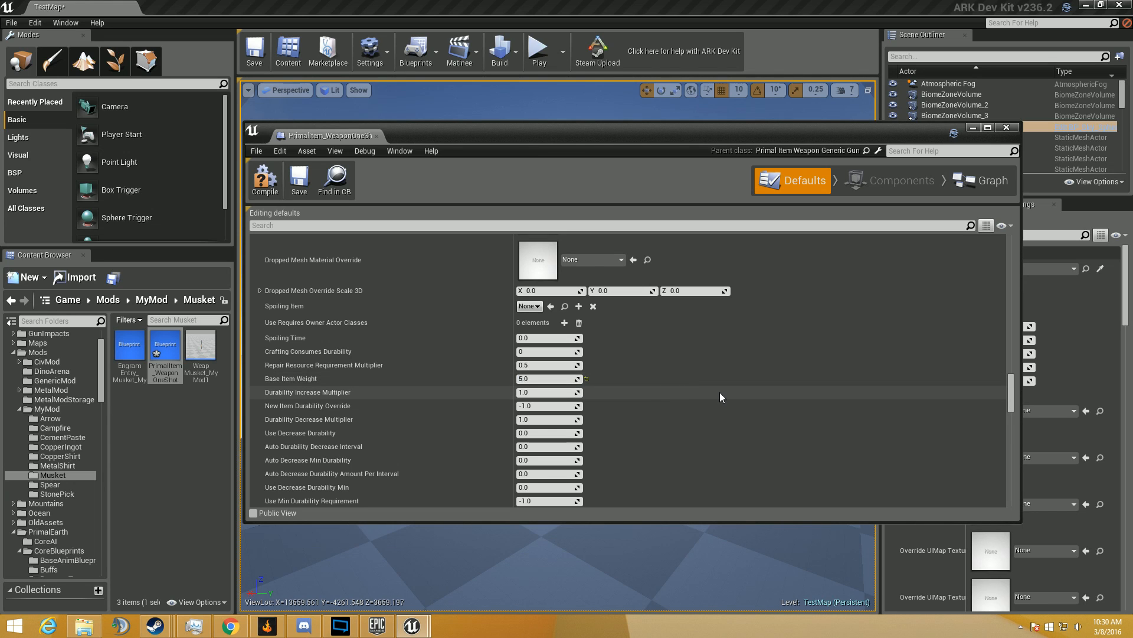
# Step: Set the weapon item's Blueprint Time to Craft to 1
pyautogui.scroll(-4, 720, 392)
pyautogui.click(546, 414)
pyautogui.write('1')
pyautogui.press('Return')
# Step: Set both the Base Crafting XP and the Base Repairing XP of the weapon item to 12
pyautogui.scroll(-4, 680, 432)
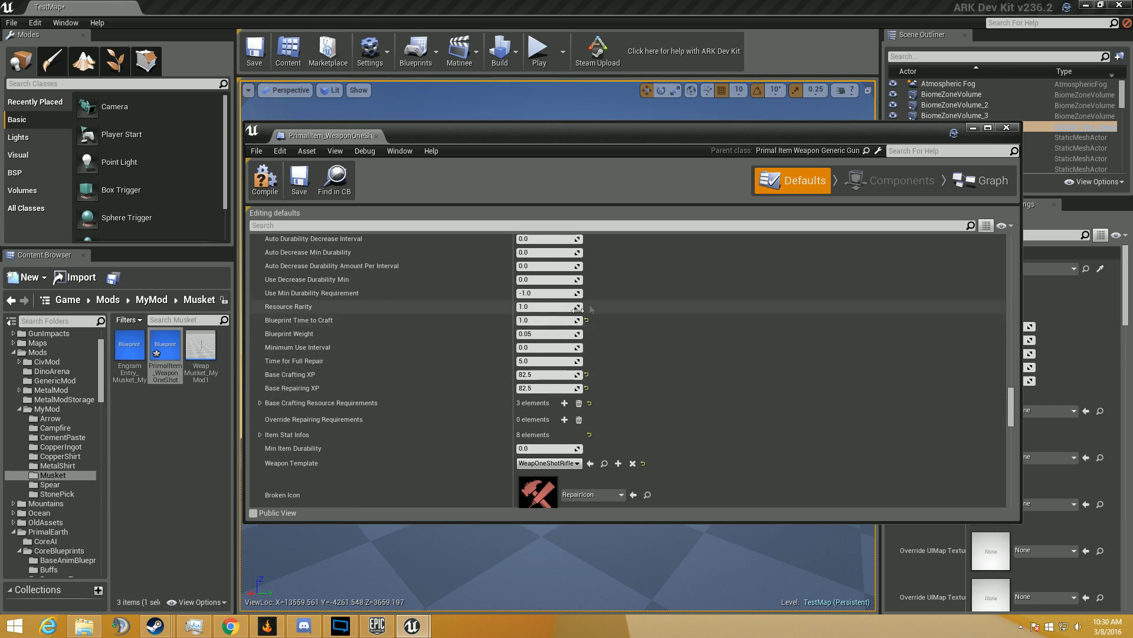
pyautogui.click(546, 374)
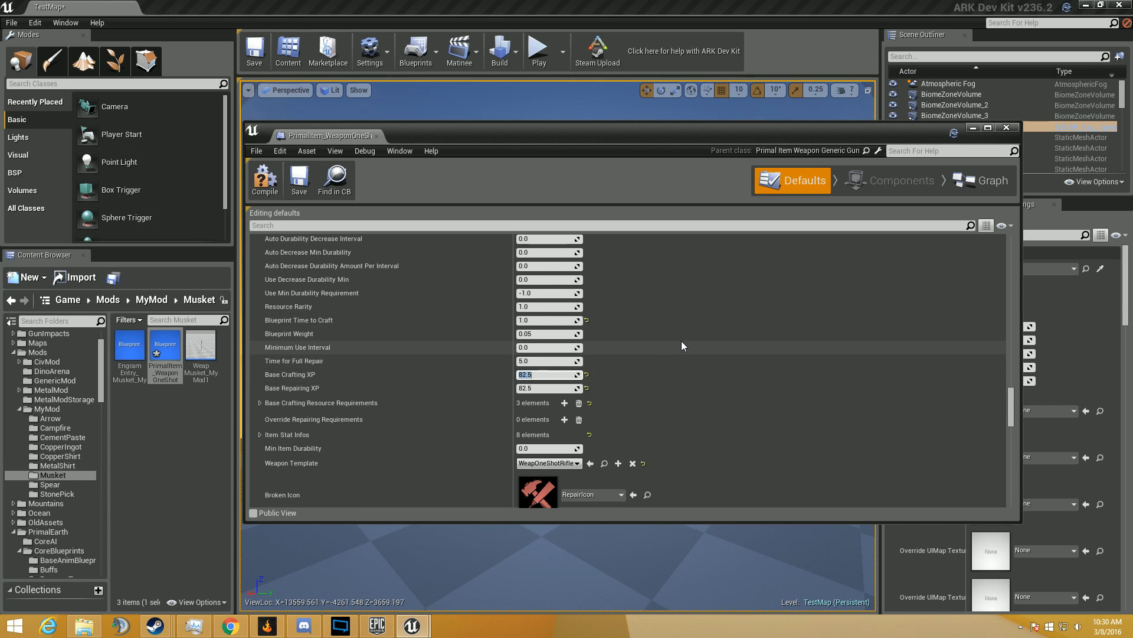
pyautogui.write('12')
pyautogui.click(539, 386)
pyautogui.write('12')
pyautogui.press('Return')
pyautogui.scroll(-3, 442, 425)
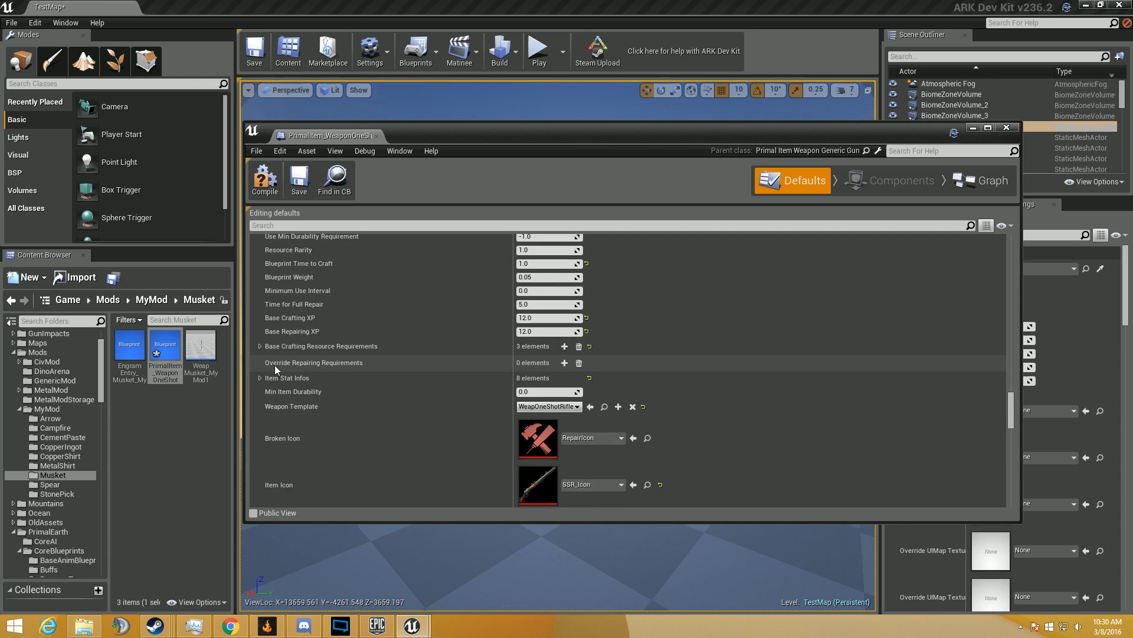
# Step: Set the weapon's first crafting resource requirement to PrimalItemResource_Thatch with a Base Resource Requirement of 1
pyautogui.click(261, 347)
pyautogui.click(266, 361)
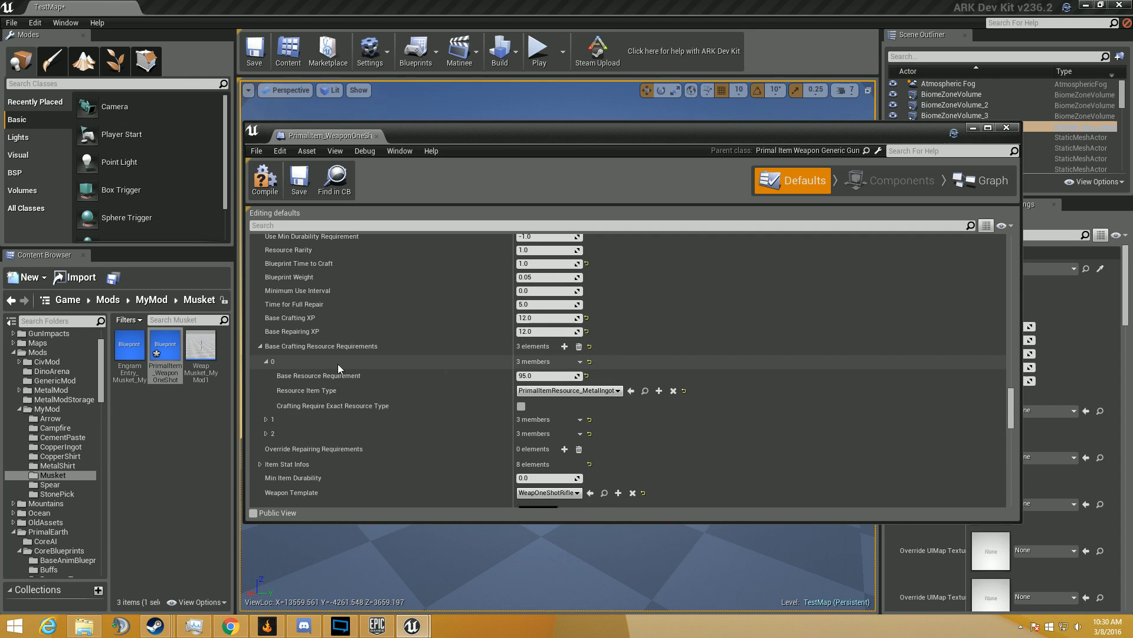
pyautogui.click(566, 376)
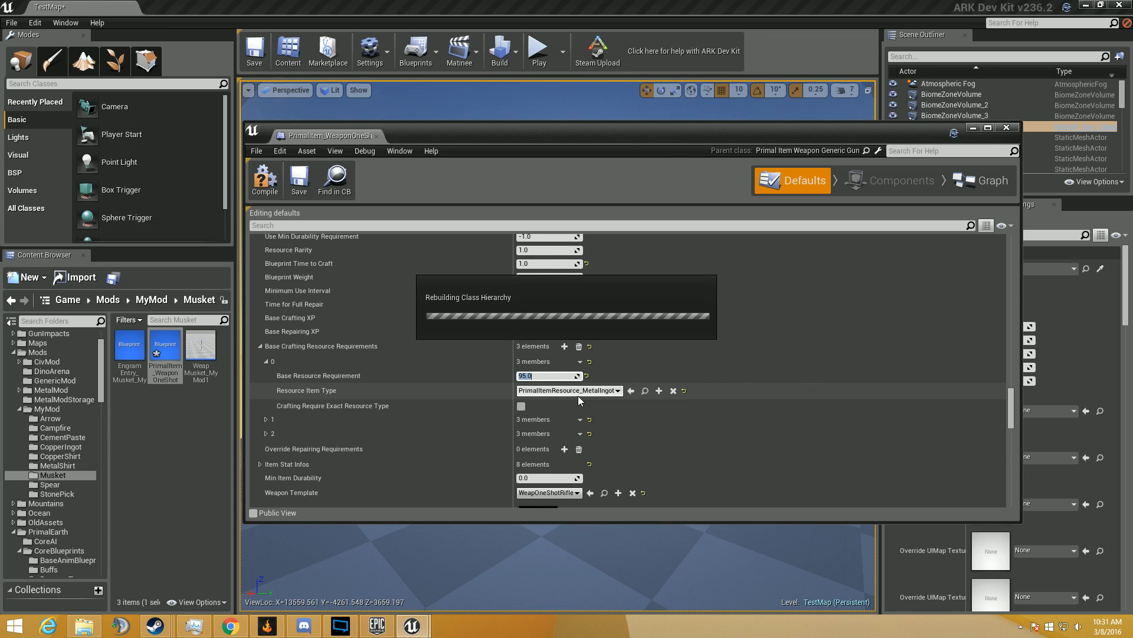
pyautogui.click(578, 395)
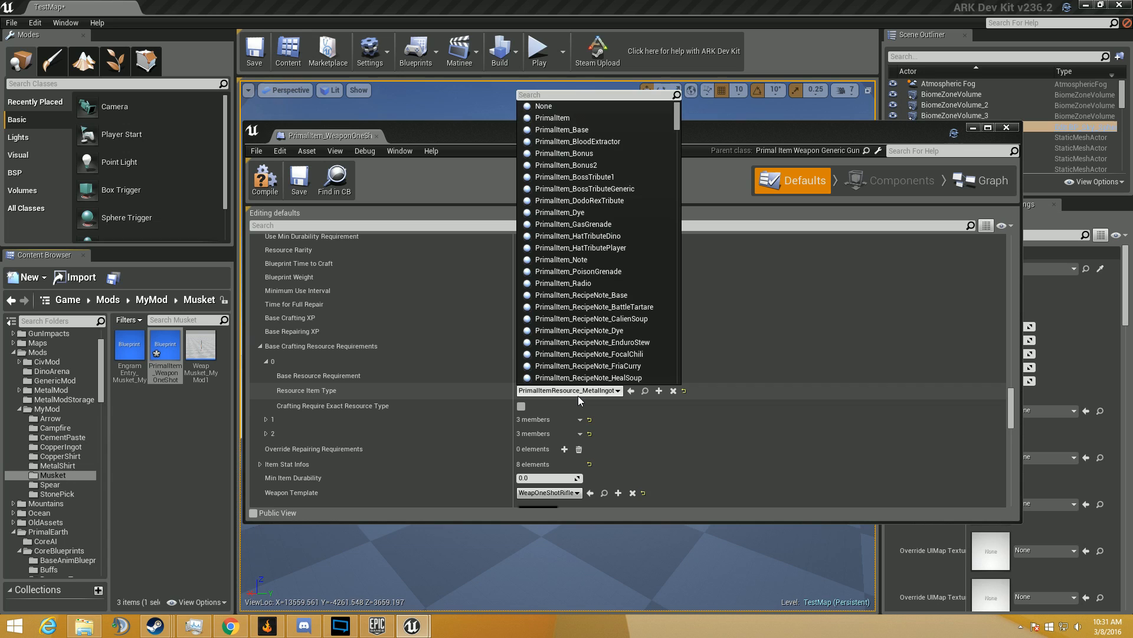
pyautogui.write('copperingot')
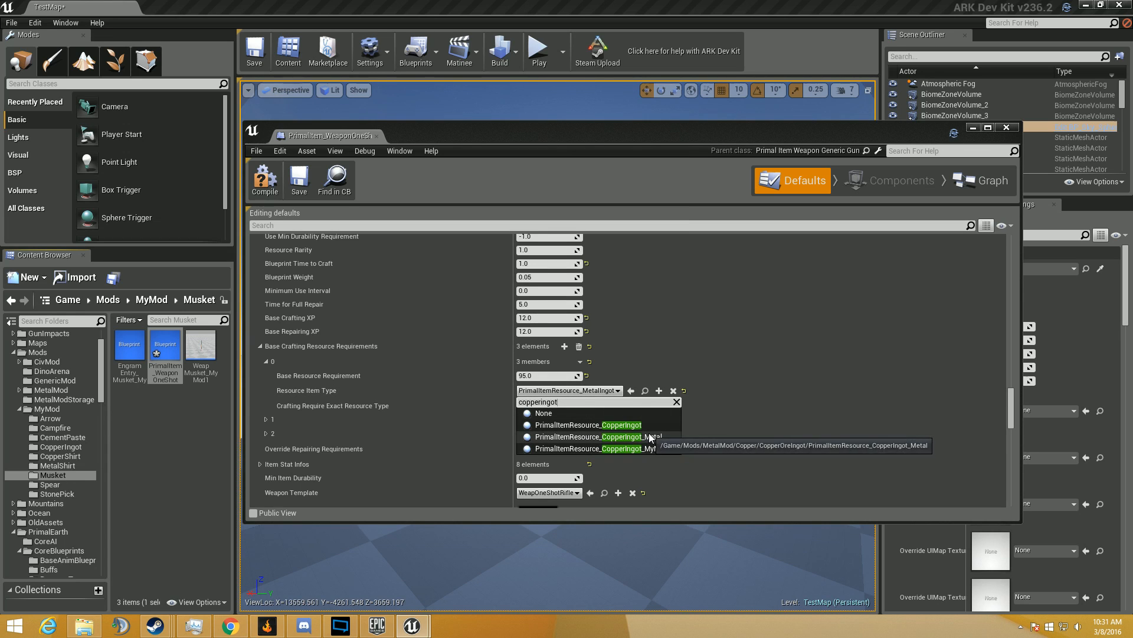
pyautogui.click(620, 390)
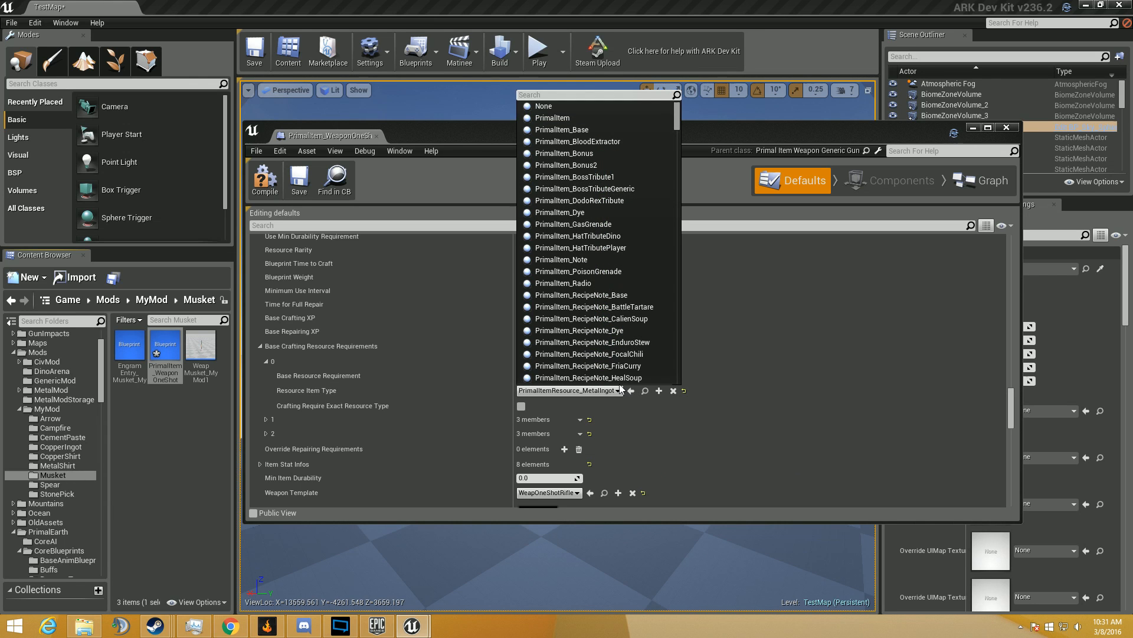
pyautogui.write('thatch')
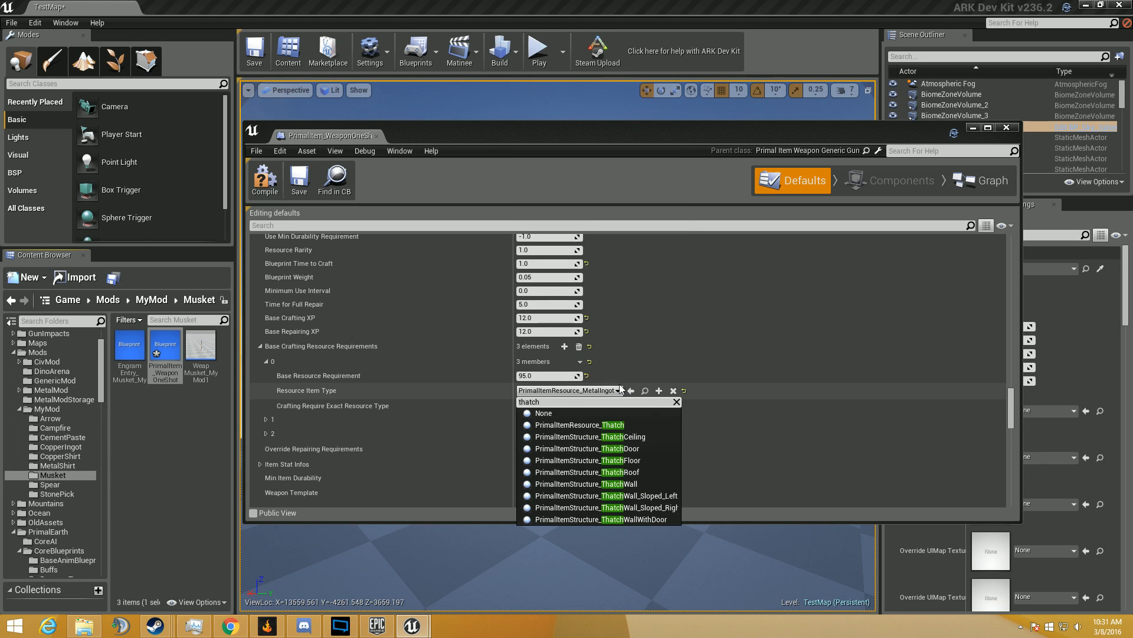
pyautogui.click(643, 425)
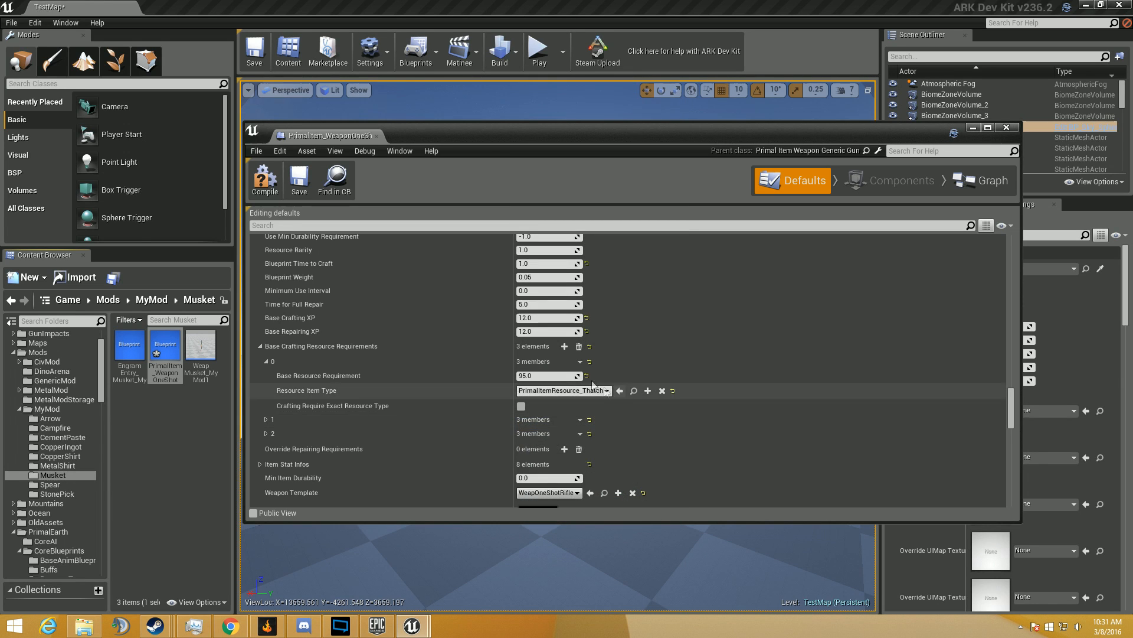
pyautogui.write('1')
pyautogui.press('Return')
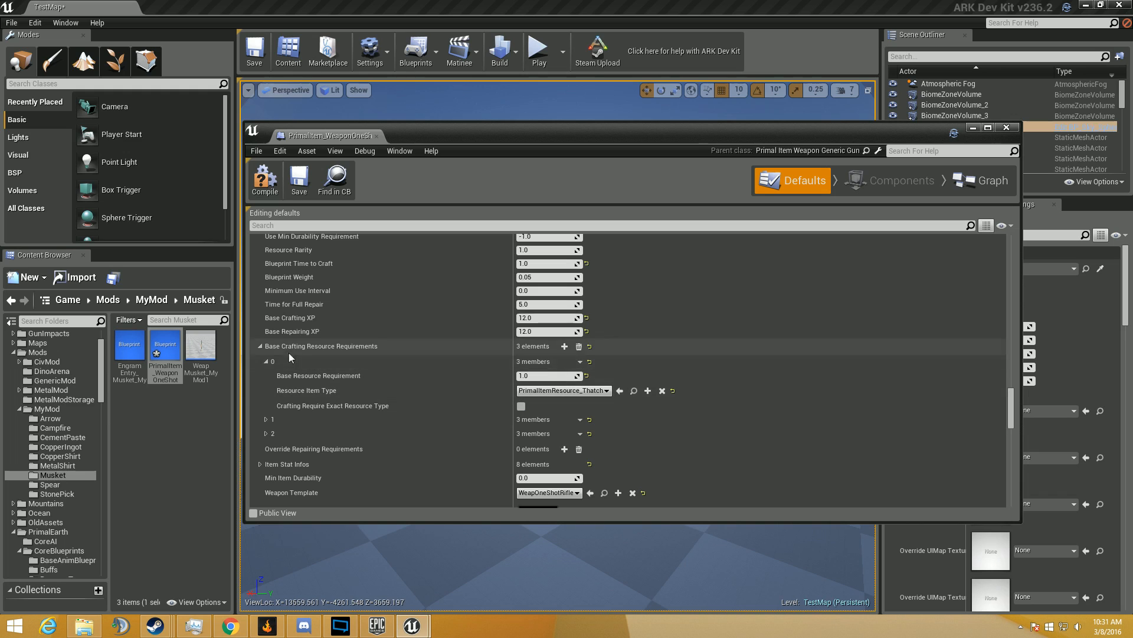
pyautogui.click(267, 362)
# Step: Assign the Musket folder's WeapMusket_MyMod1 blueprint as the item's Weapon Template
pyautogui.scroll(-3, 453, 414)
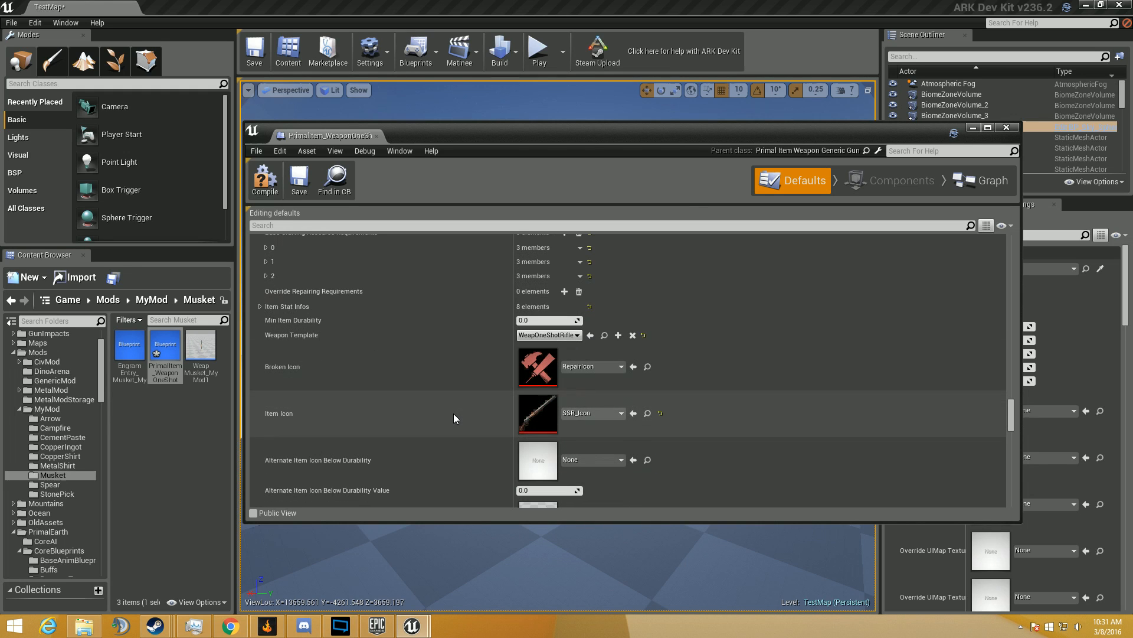
pyautogui.scroll(-1, 299, 309)
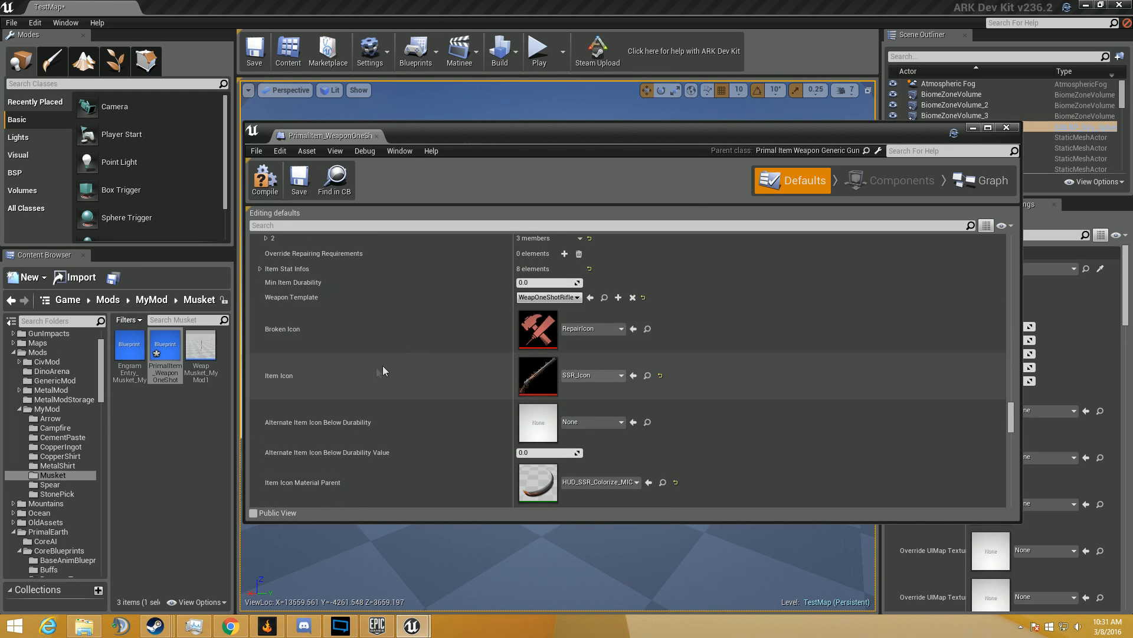
pyautogui.click(194, 354)
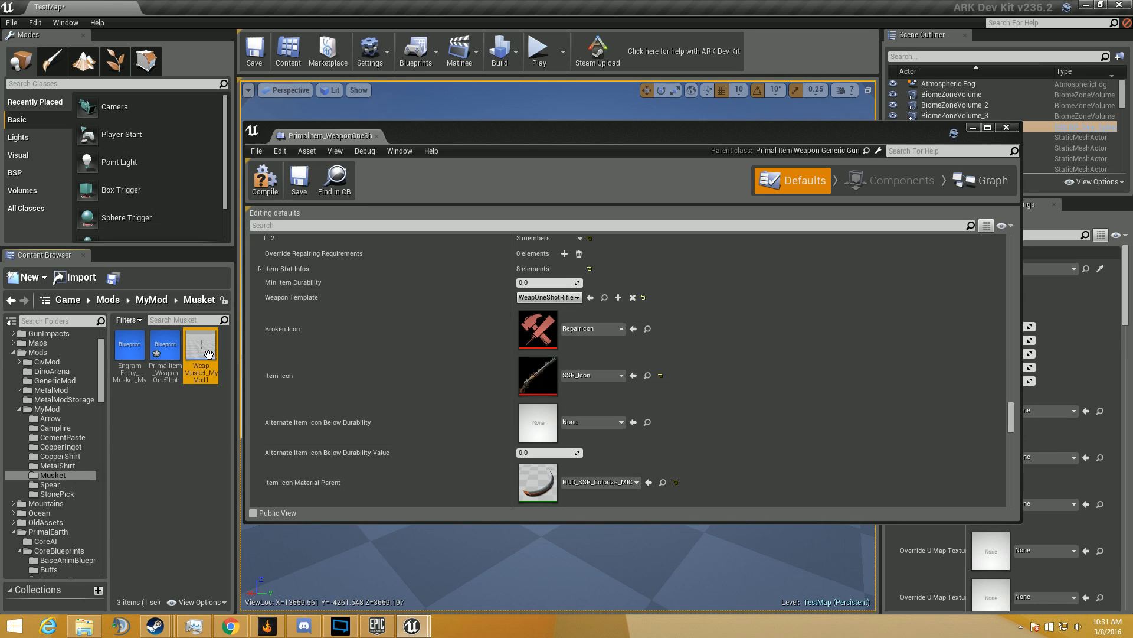
pyautogui.click(590, 297)
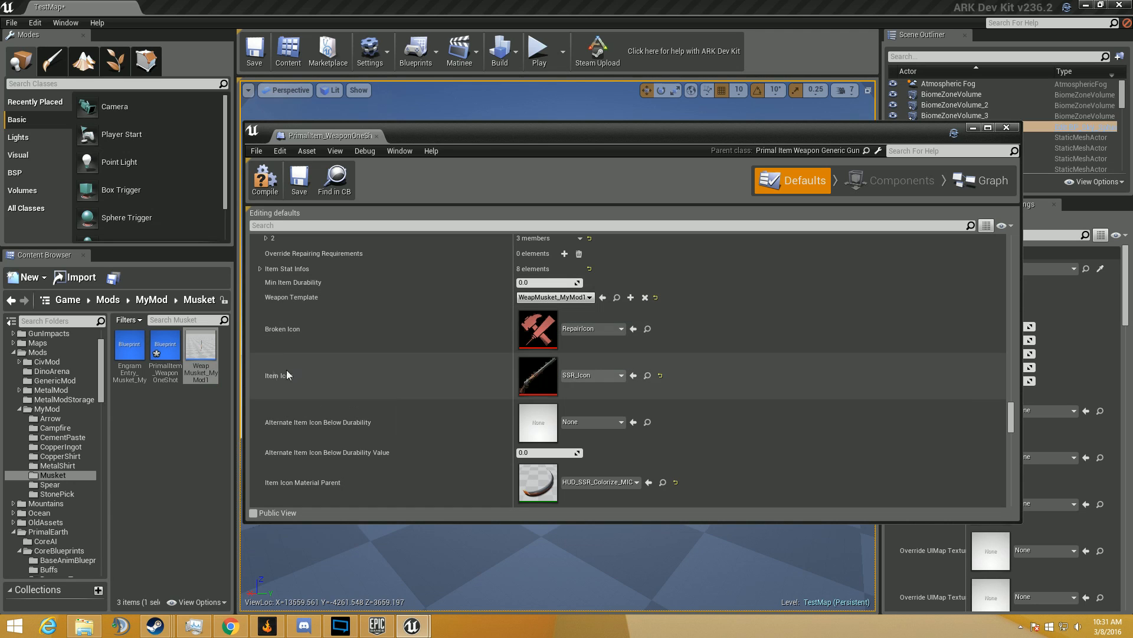
# Step: Set Item Class to Use as Initial Custom Data to PrimalItemAmmo_SimpleBullet
pyautogui.scroll(-4, 589, 327)
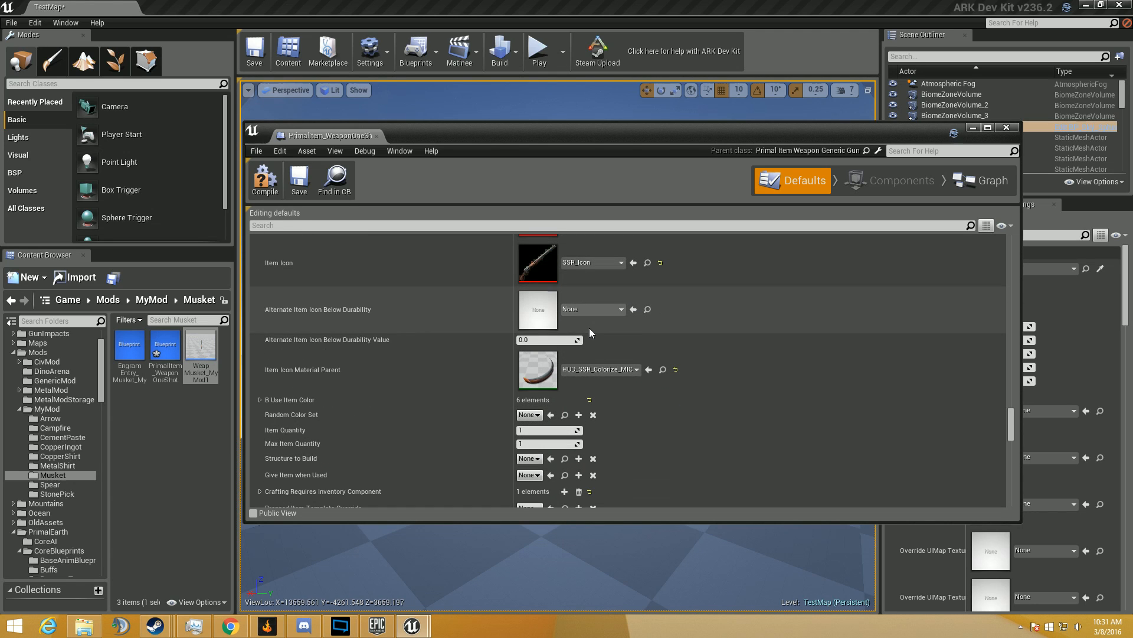
pyautogui.scroll(-5, 731, 393)
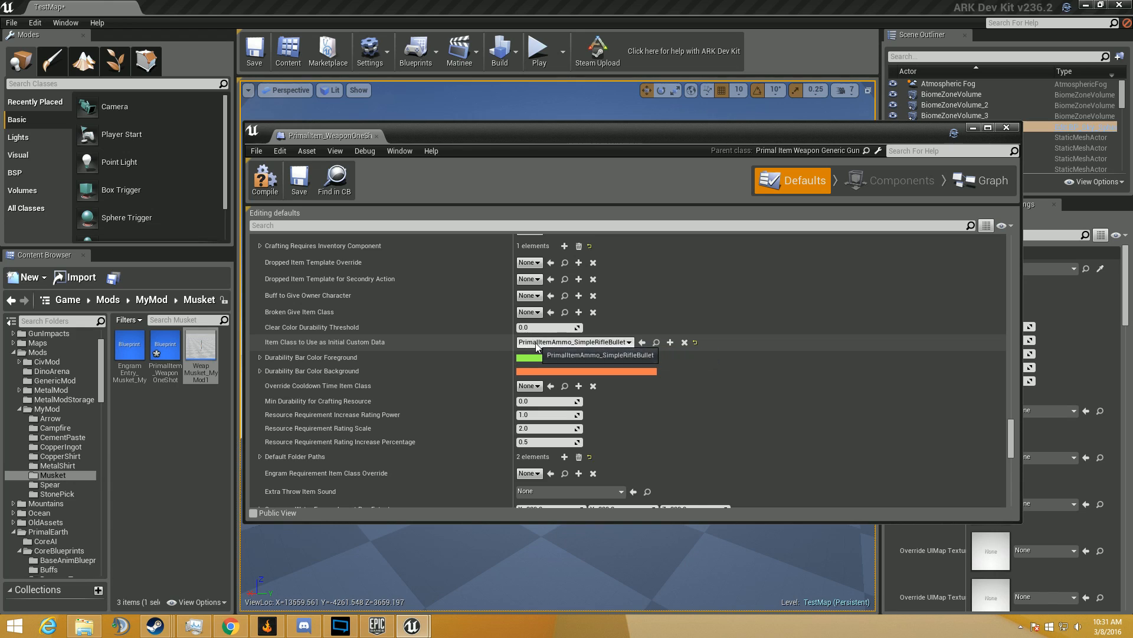
pyautogui.write('PrimalItemAmmoS')
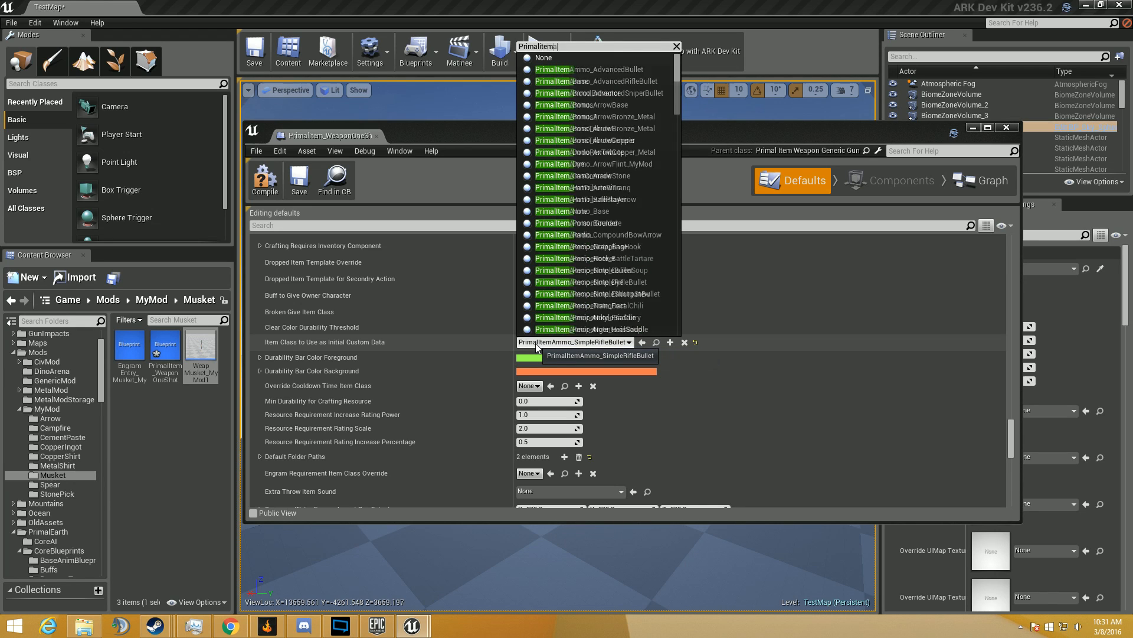
pyautogui.press('BackSpace')
pyautogui.write('_Simple')
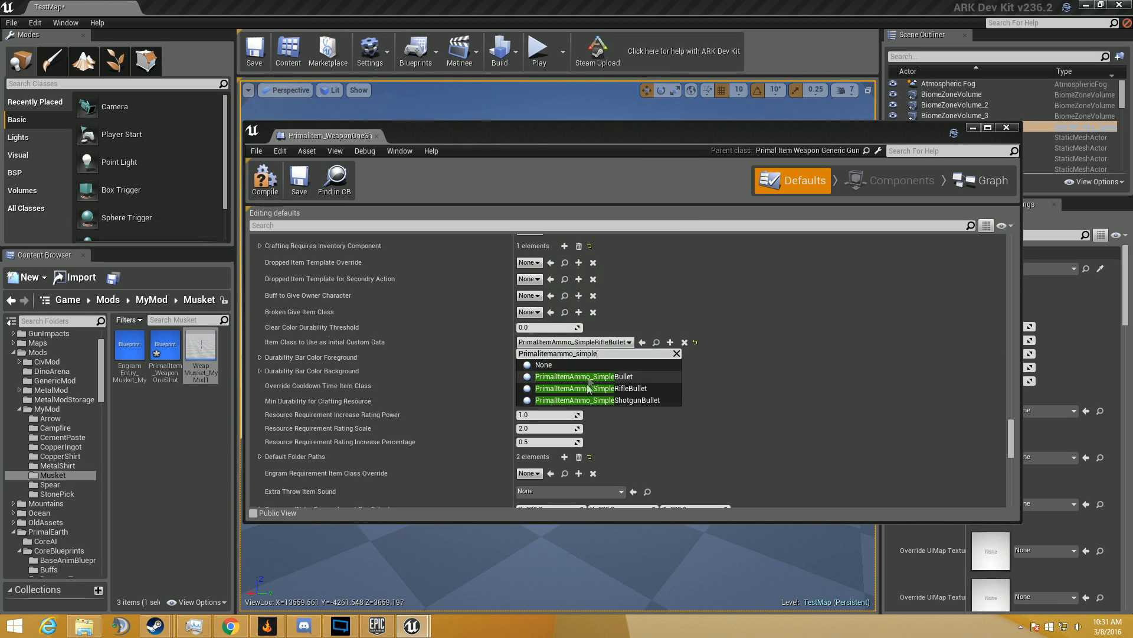
pyautogui.click(593, 376)
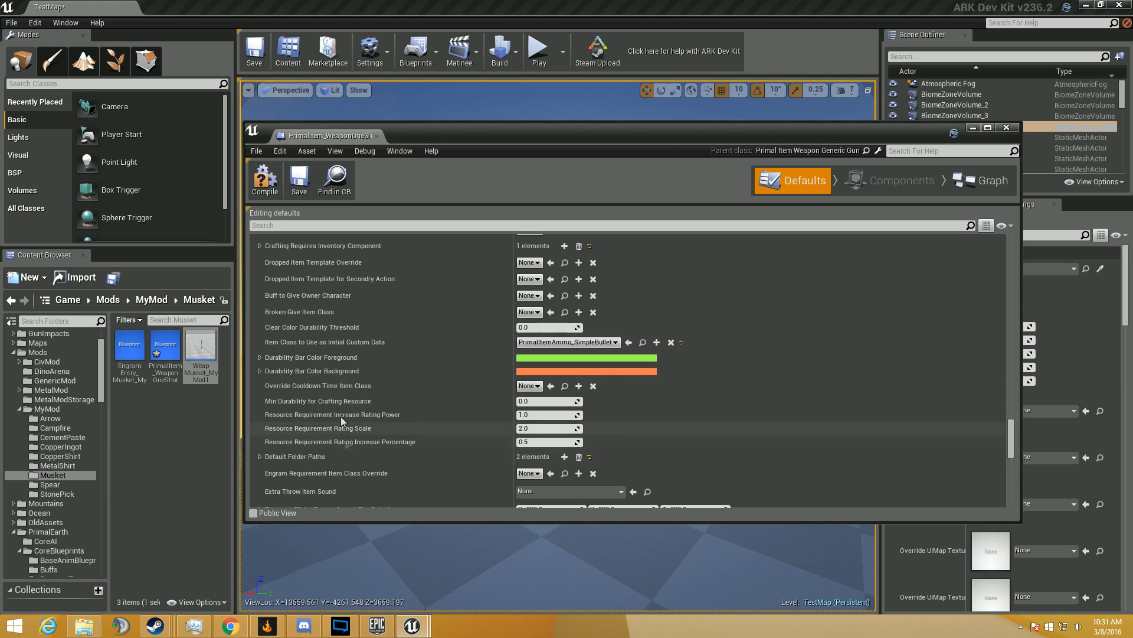
# Step: Clear the anvil bench from element 0 of Crafting Requires Inventory Component, leaving the element set to None
pyautogui.scroll(5, 332, 340)
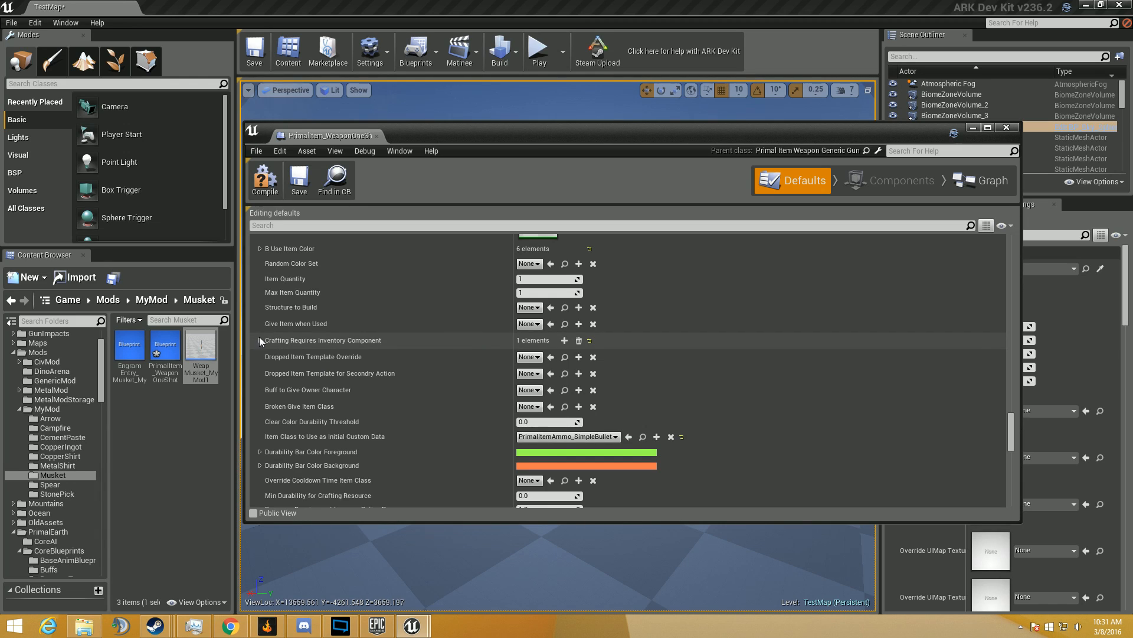
pyautogui.click(260, 339)
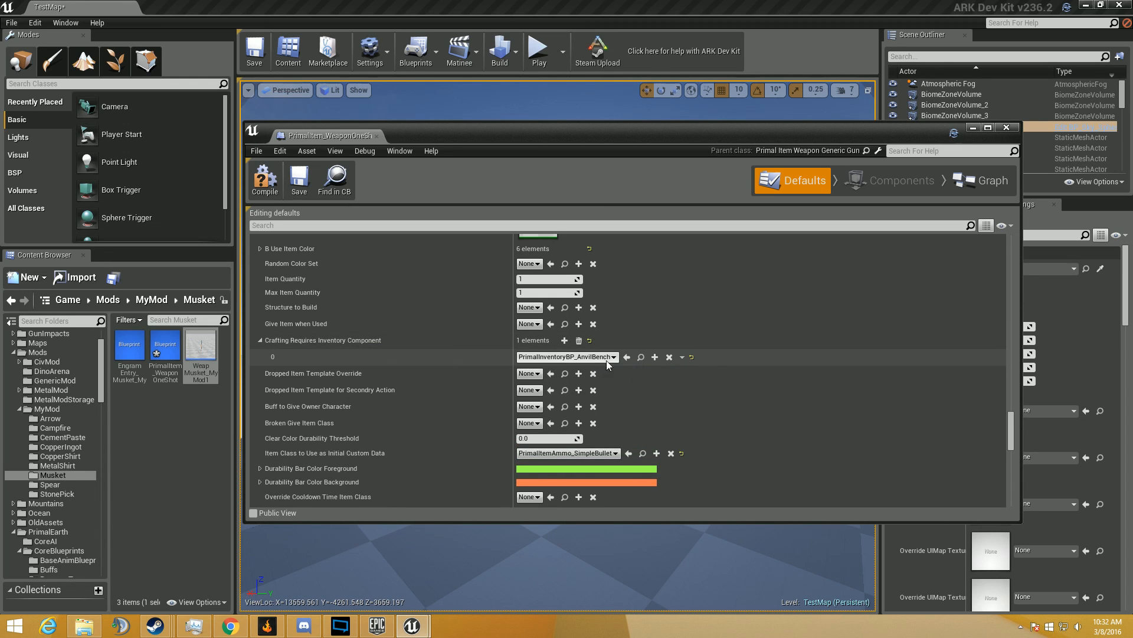
pyautogui.click(668, 359)
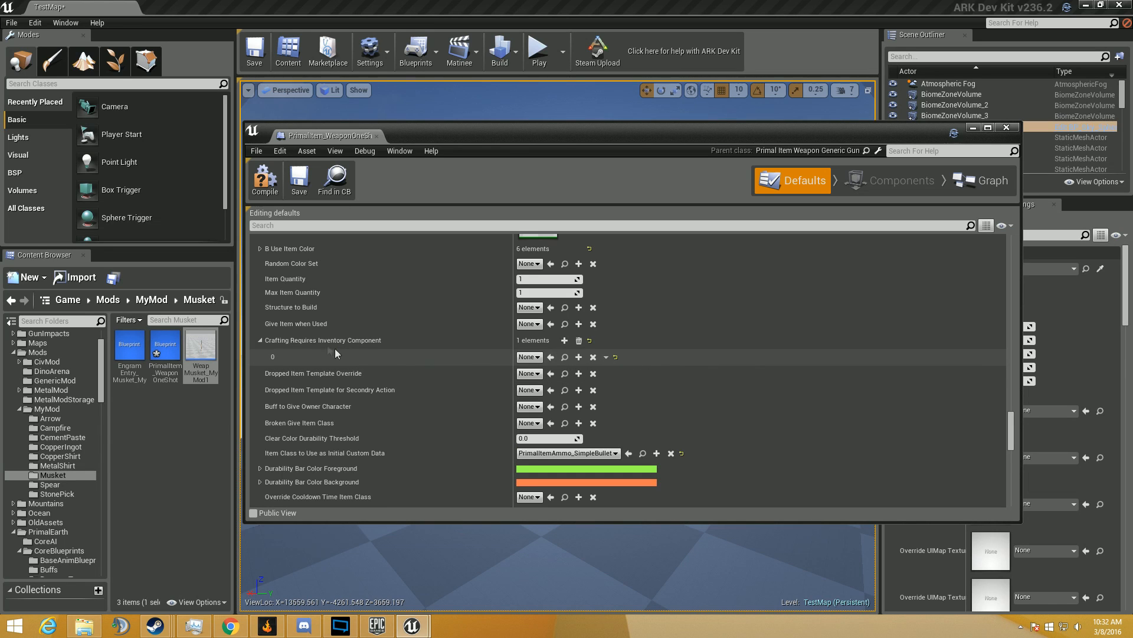
pyautogui.click(261, 340)
# Step: Review the weapon item's edited defaults, including its inventory component, weapon template, icons, crafting requirements and descriptive name
pyautogui.scroll(-3, 768, 501)
pyautogui.scroll(-5, 767, 501)
pyautogui.scroll(4, 770, 497)
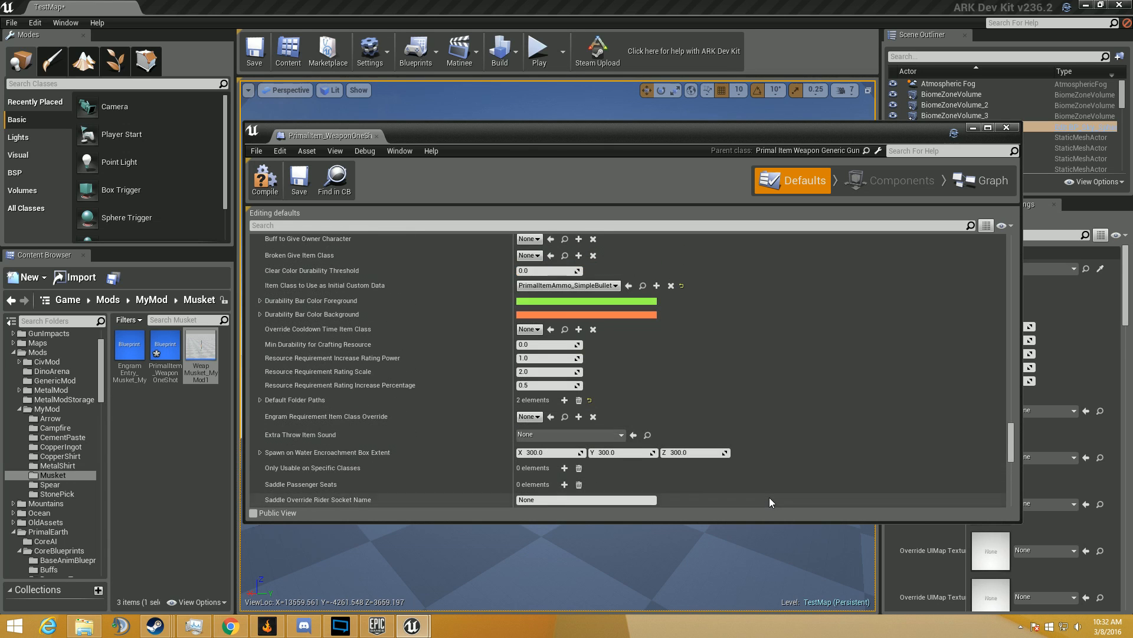
pyautogui.scroll(3, 273, 403)
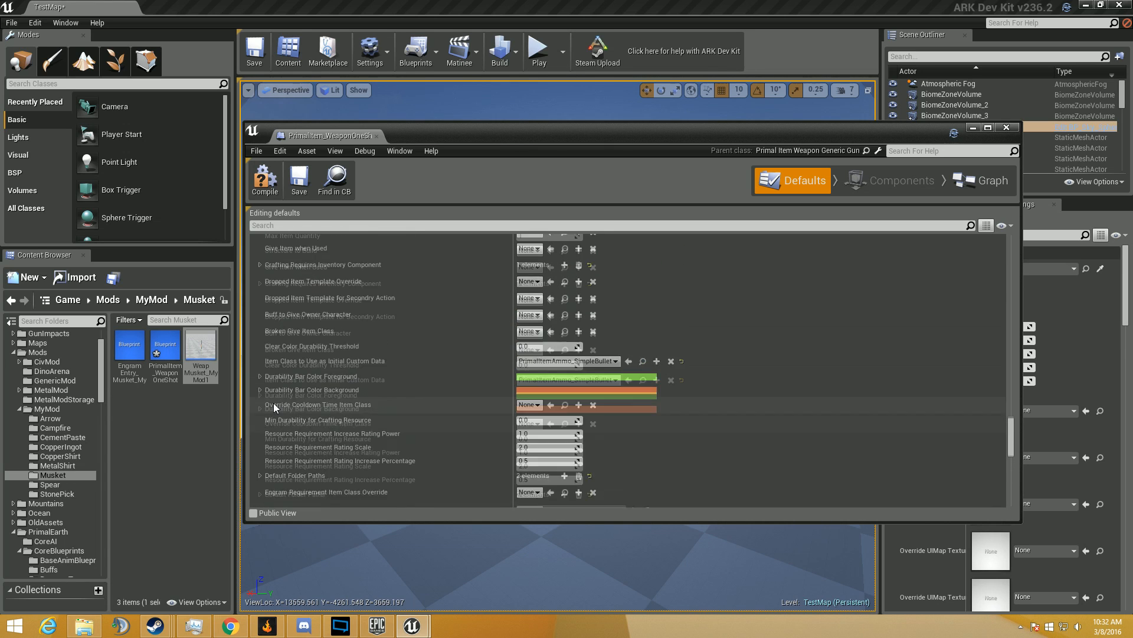
pyautogui.click(260, 284)
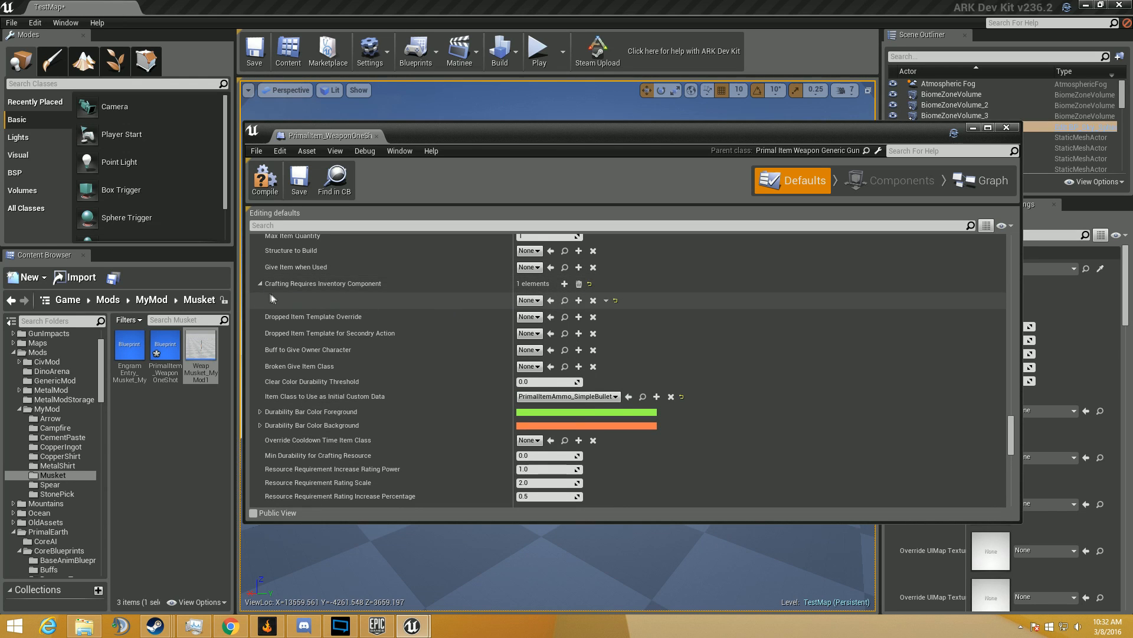
pyautogui.scroll(5, 391, 364)
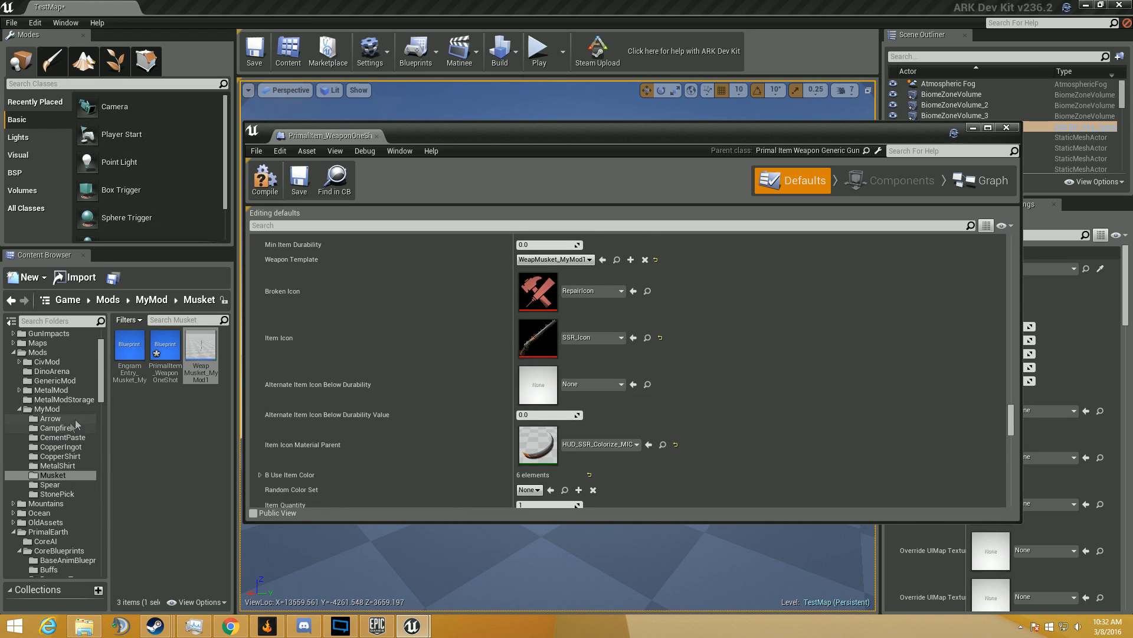
pyautogui.scroll(8, 455, 401)
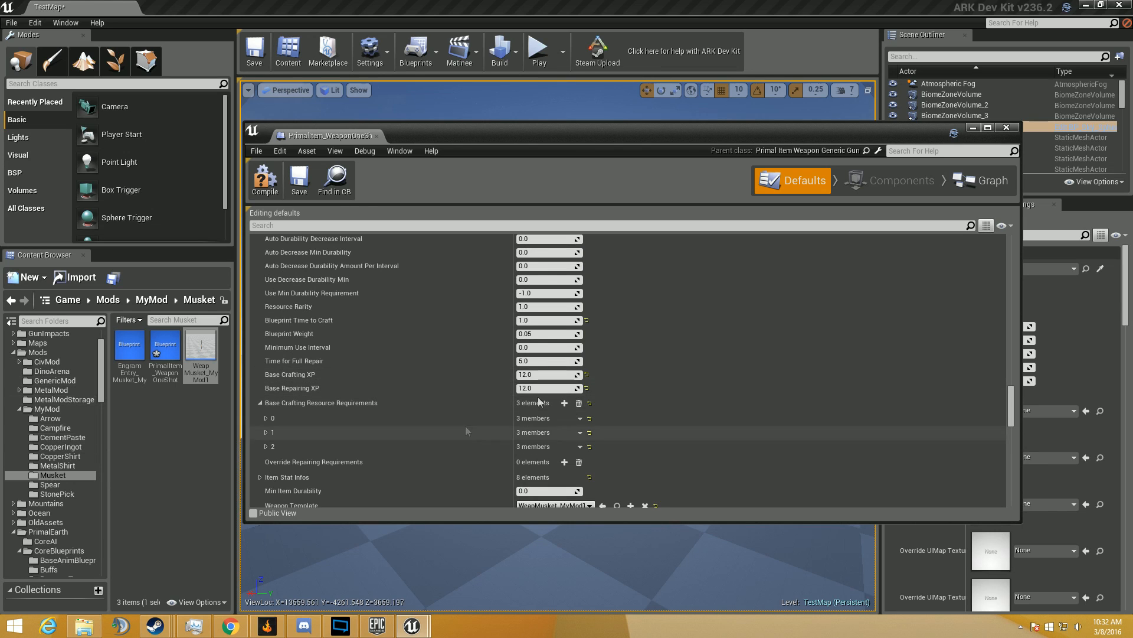
pyautogui.click(260, 404)
pyautogui.scroll(-10, 432, 410)
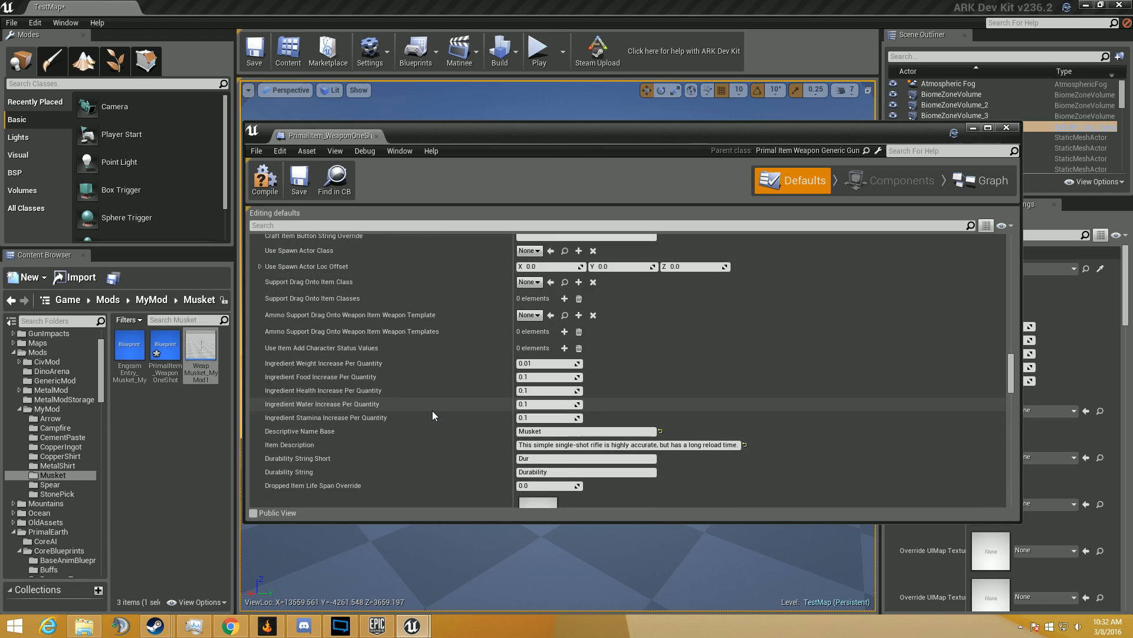
pyautogui.scroll(8, 432, 409)
pyautogui.scroll(3, 433, 414)
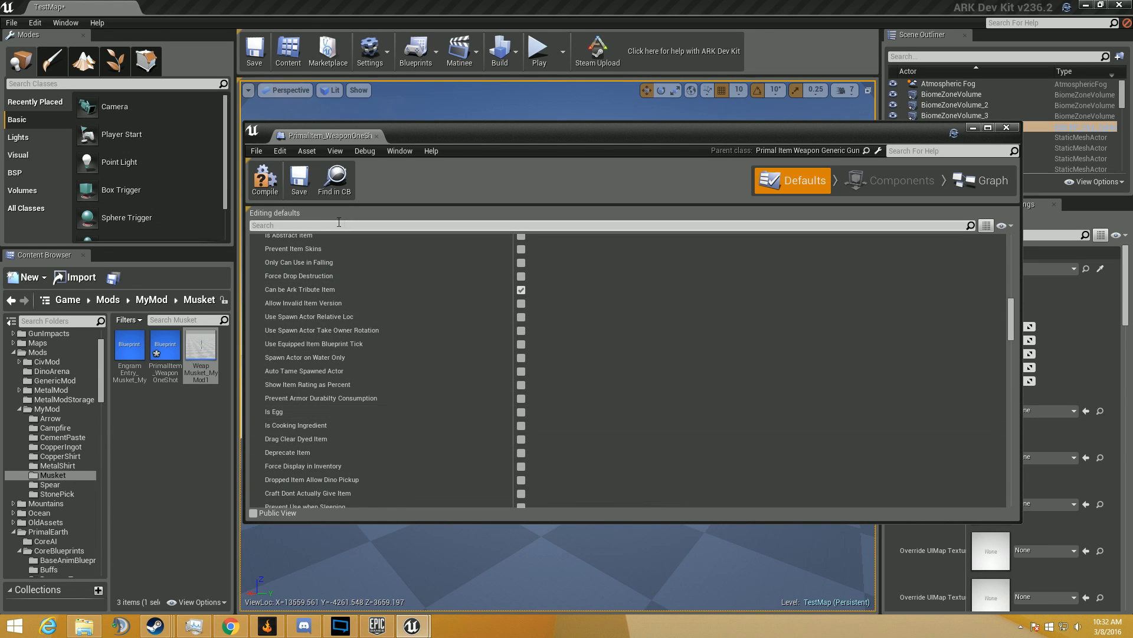
# Step: Save and close the weapon item blueprint, and open the WeapMusket_MyMod1 blueprint
pyautogui.click(308, 183)
pyautogui.click(376, 136)
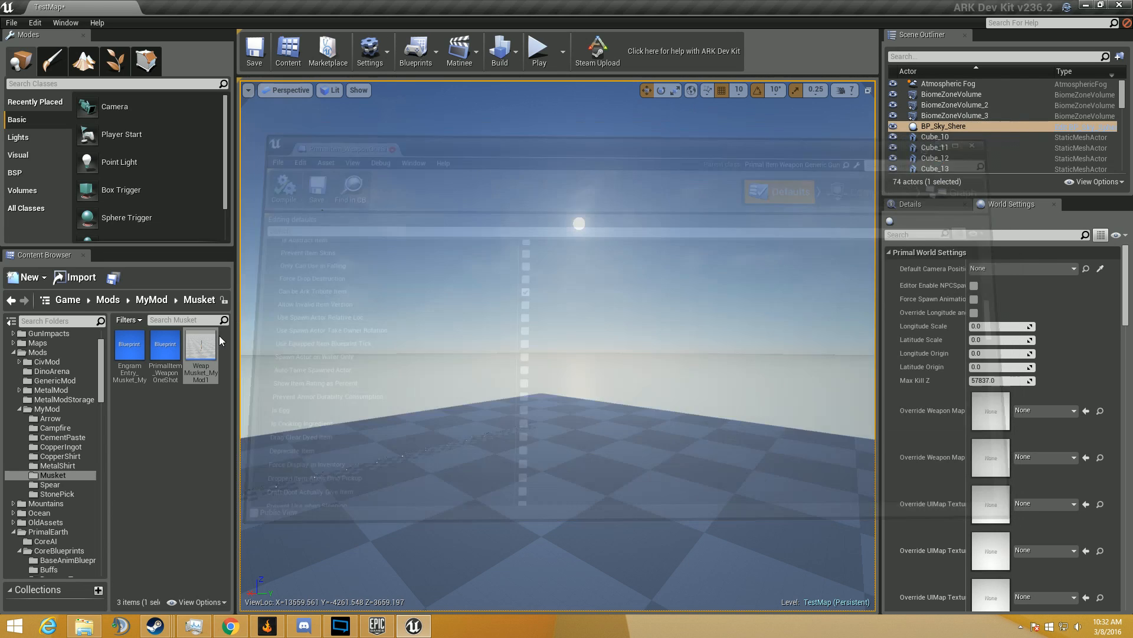
pyautogui.doubleClick(201, 353)
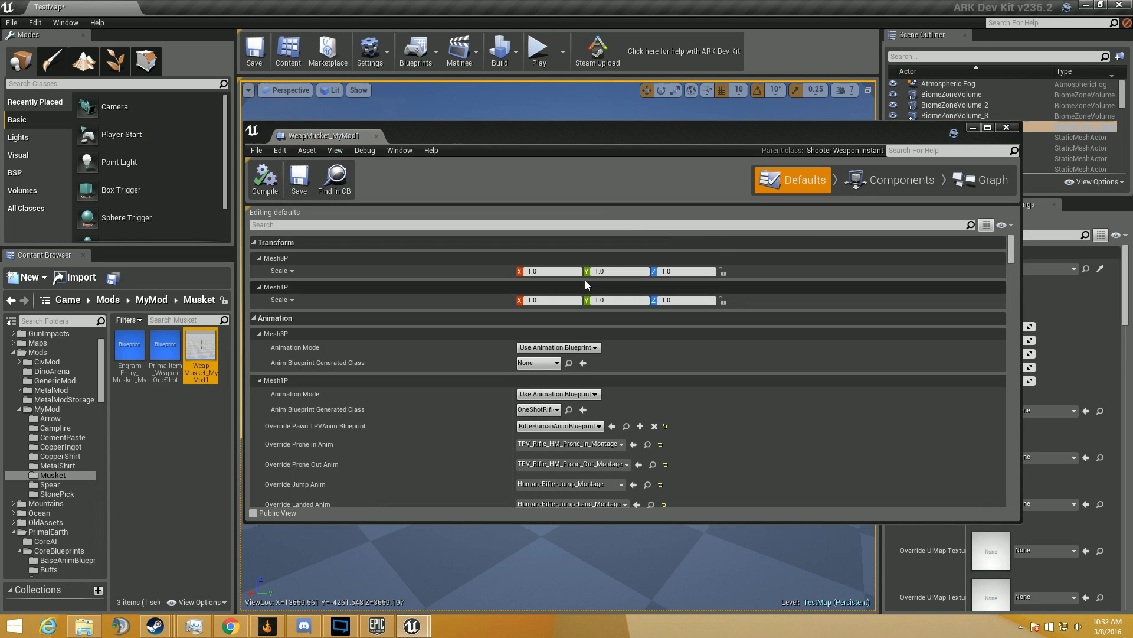
# Step: Inspect the Mesh3P skeletal mesh OneShotRifle_TPV_RIG in its mesh preview and return to the WeapMusket_MyMod1 defaults
pyautogui.scroll(-2, 585, 280)
pyautogui.scroll(-3, 609, 315)
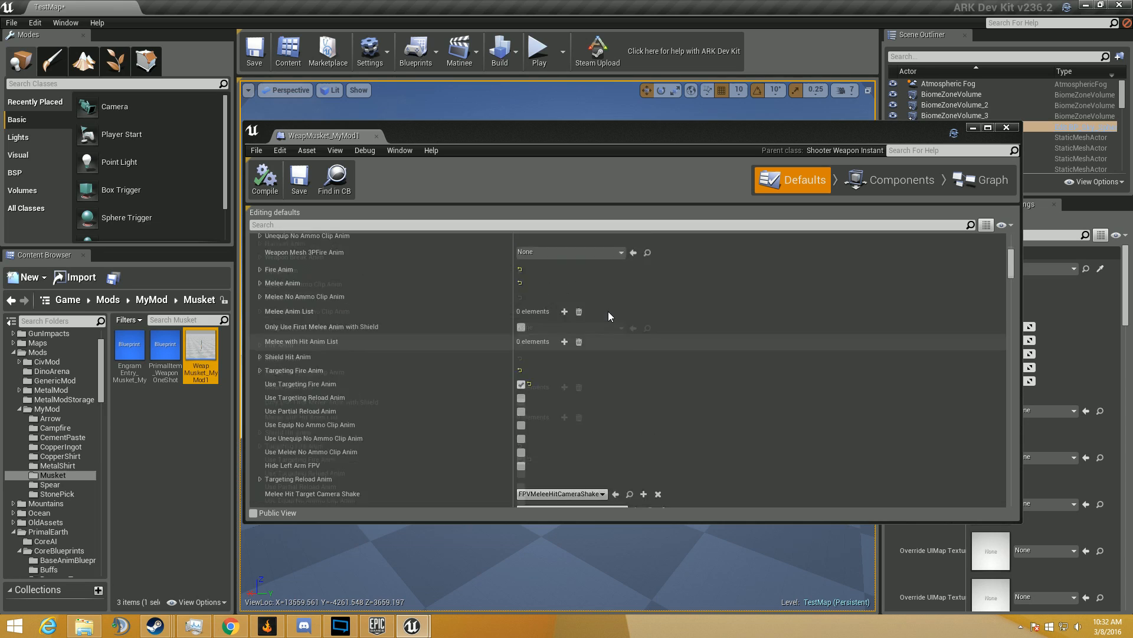
pyautogui.scroll(7, 608, 311)
pyautogui.scroll(-15, 587, 393)
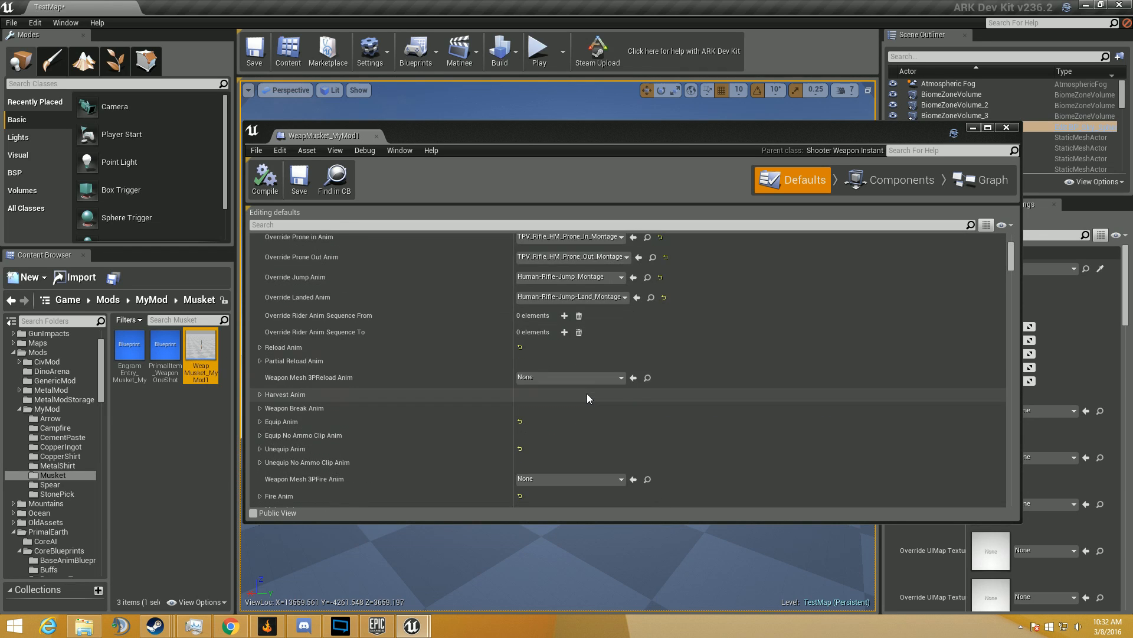
pyautogui.scroll(-10, 587, 393)
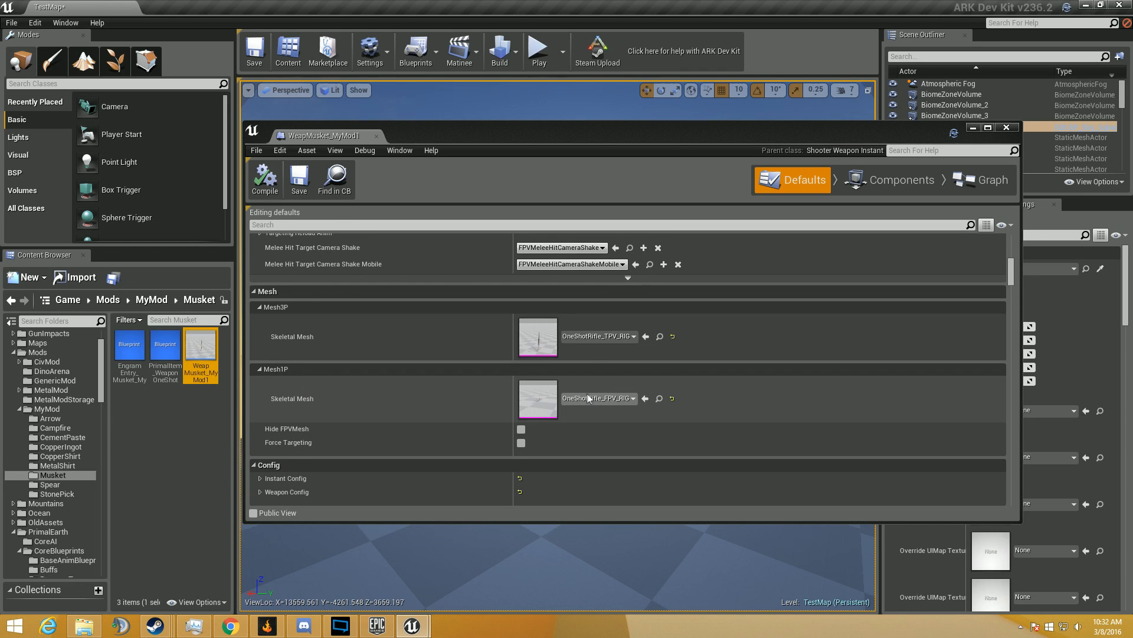
pyautogui.click(532, 338)
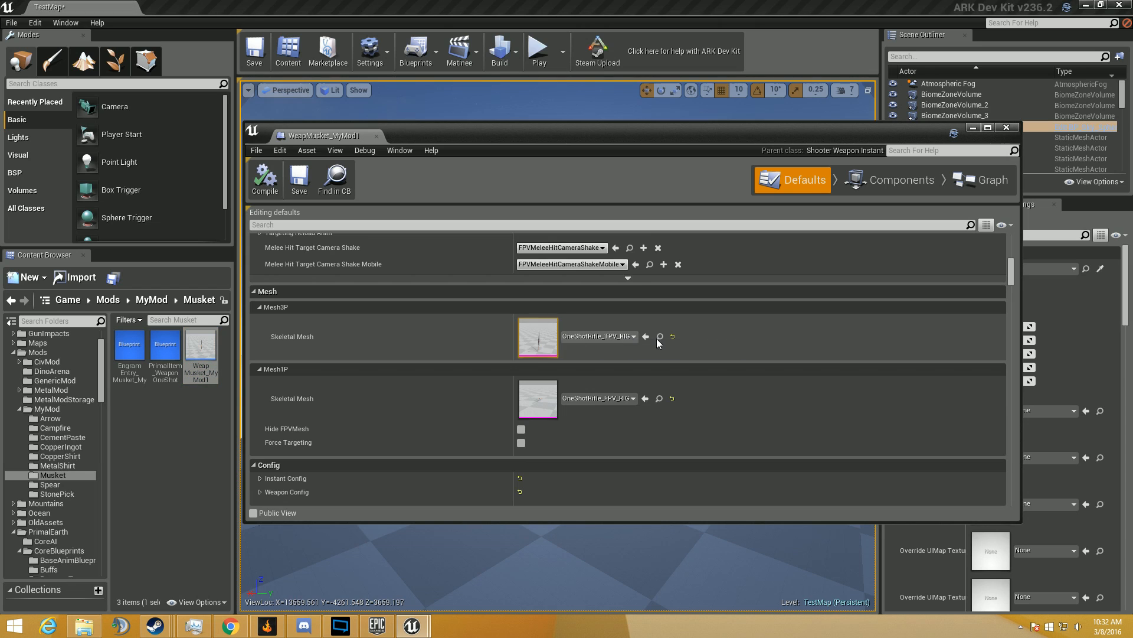
pyautogui.scroll(6, 664, 372)
pyautogui.scroll(-2, 664, 372)
pyautogui.moveTo(664, 372); pyautogui.dragTo(786, 381, button='right')
pyautogui.press('s')
pyautogui.press('w')
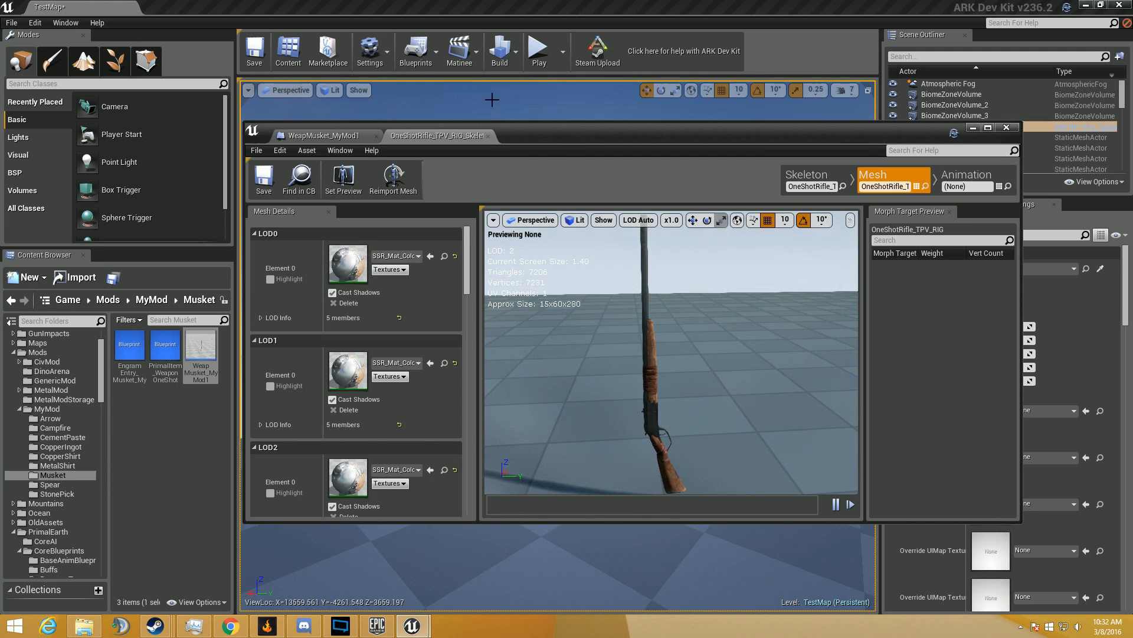
pyautogui.click(488, 136)
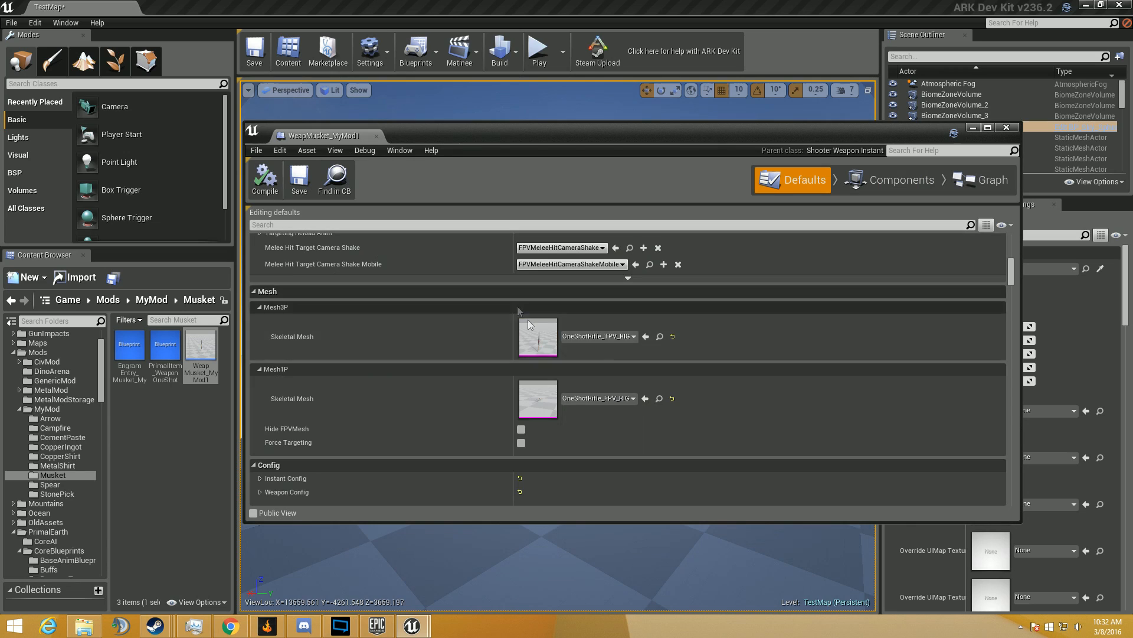
# Step: Look through the weapon blueprint's config, effects, physics, collision and musket-specific defaults
pyautogui.scroll(-3, 668, 354)
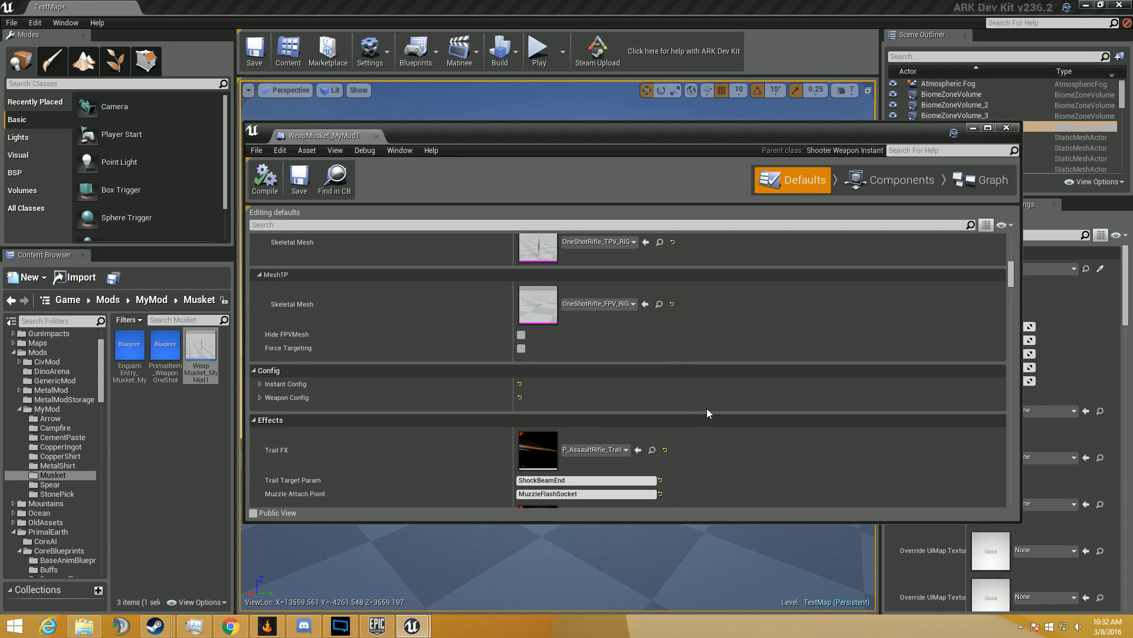
pyautogui.scroll(-3, 690, 399)
pyautogui.scroll(-10, 690, 399)
pyautogui.scroll(-6, 690, 399)
pyautogui.scroll(-2, 342, 337)
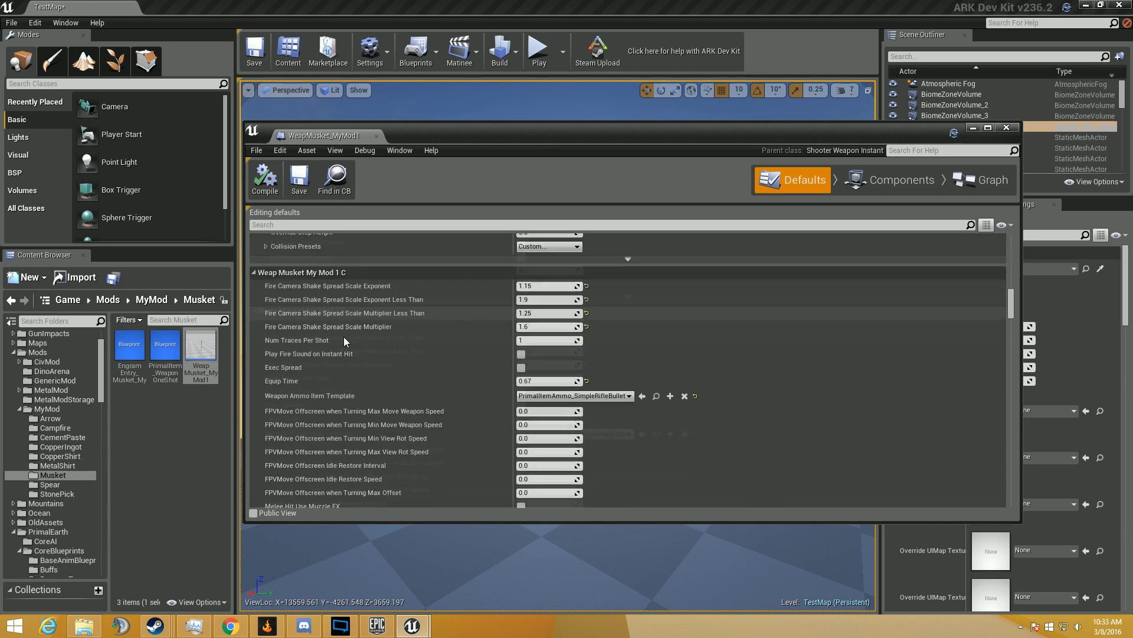
pyautogui.scroll(15, 342, 336)
pyautogui.scroll(-6, 341, 337)
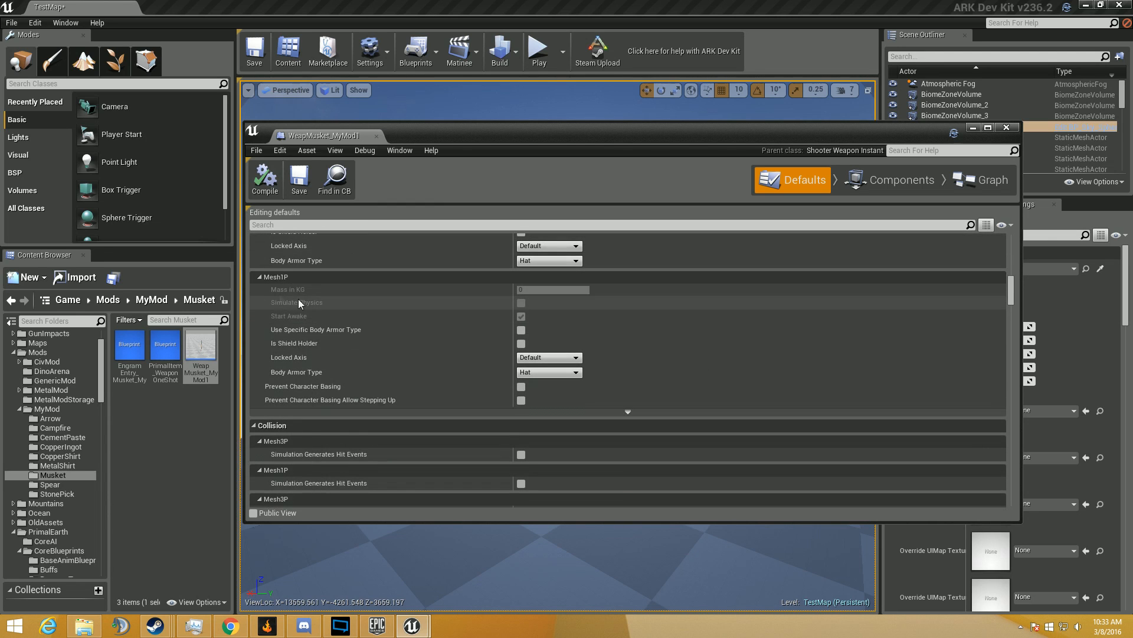
pyautogui.scroll(-10, 331, 325)
pyautogui.scroll(-15, 337, 322)
pyautogui.scroll(20, 335, 322)
pyautogui.scroll(15, 335, 322)
pyautogui.scroll(10, 335, 322)
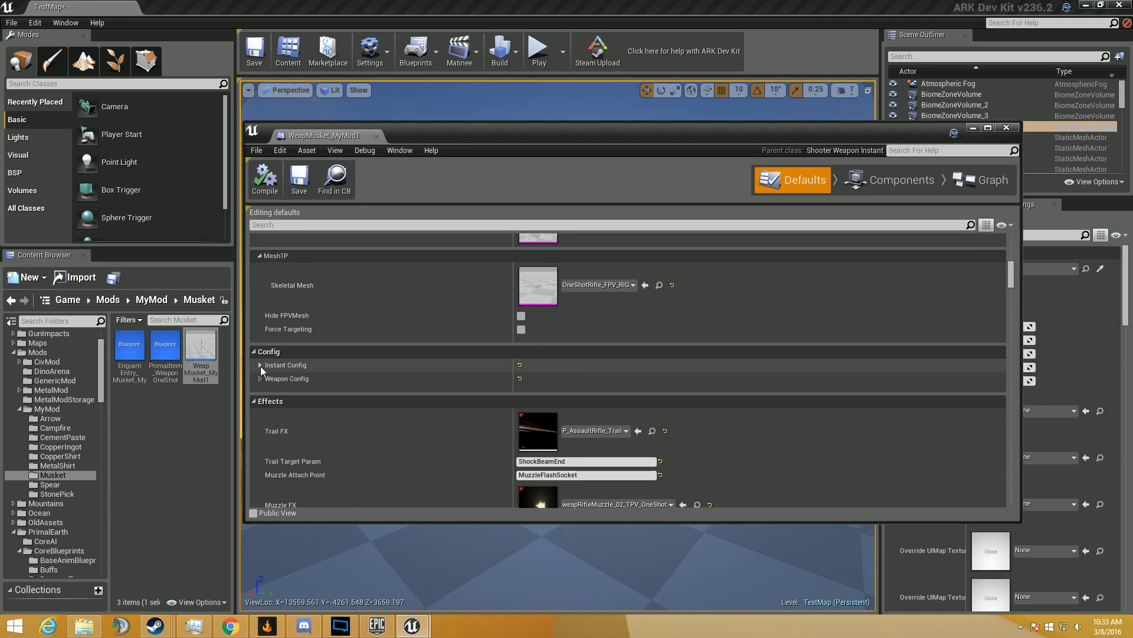
# Step: Expand the Instant Config settings and set Hit Damage to 100
pyautogui.click(260, 364)
pyautogui.scroll(-5, 473, 314)
pyautogui.scroll(3, 486, 295)
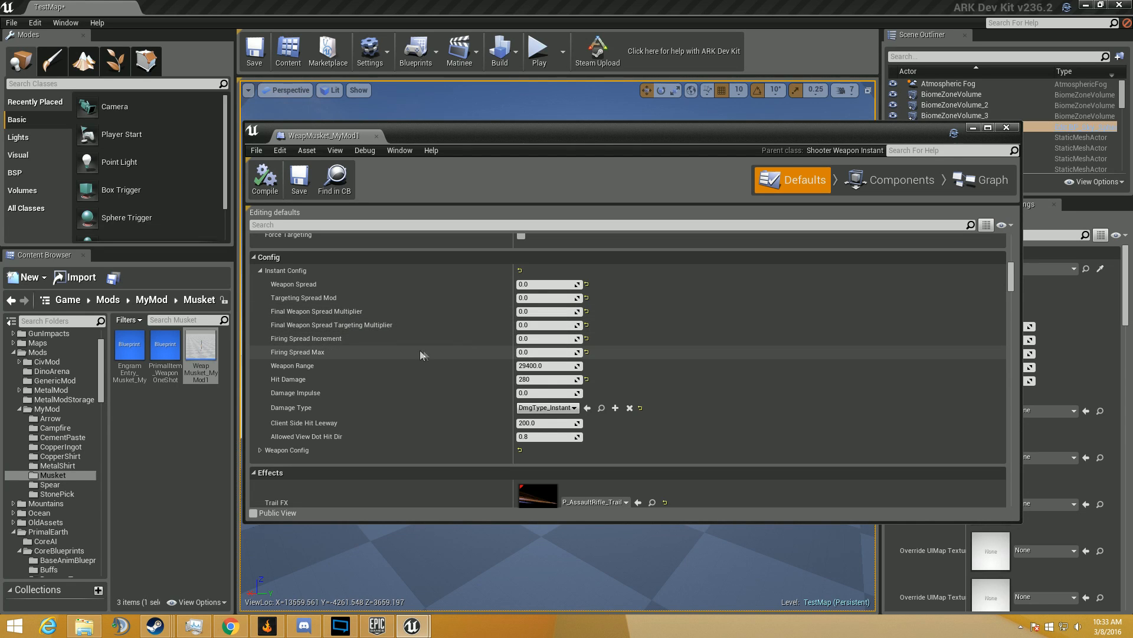
pyautogui.click(546, 379)
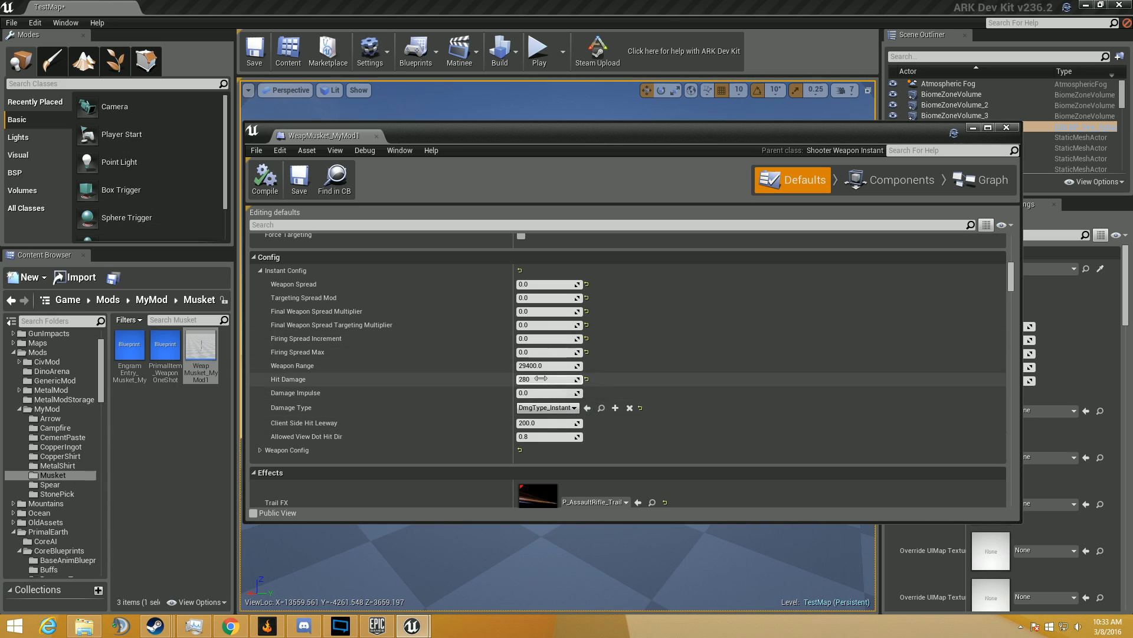
pyautogui.write('20')
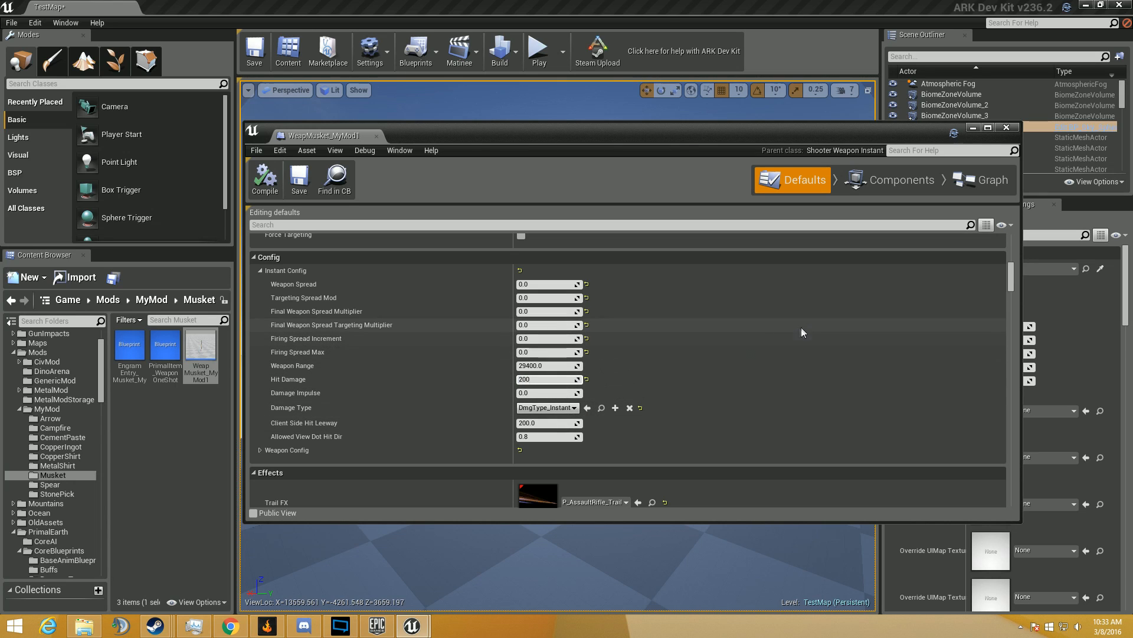
pyautogui.write('0')
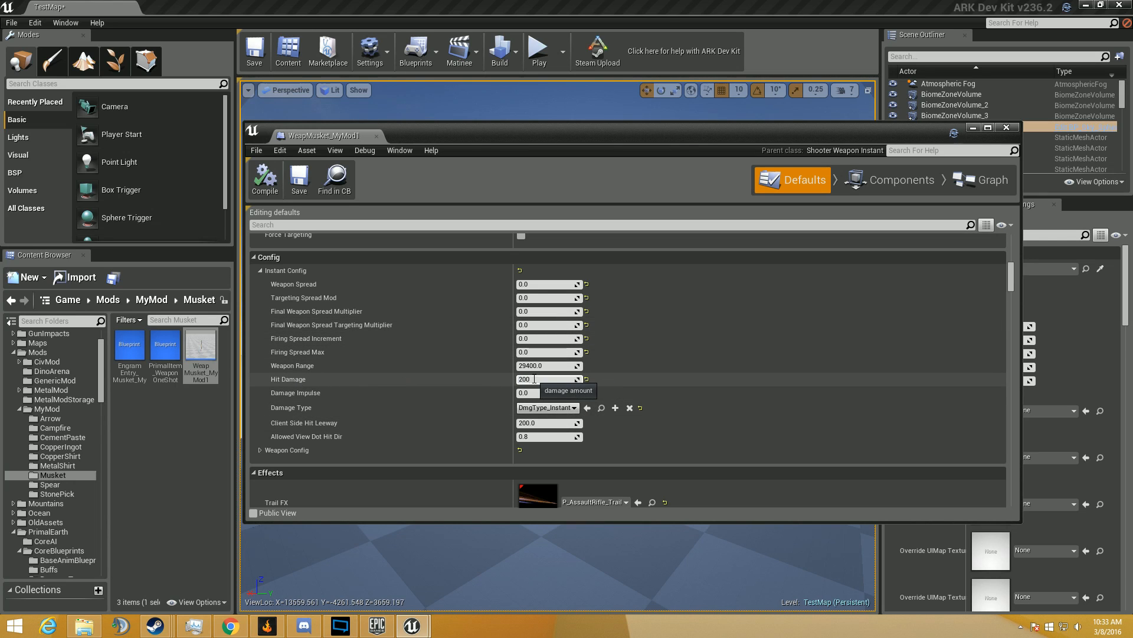
pyautogui.press('BackSpace')
pyautogui.press('BackSpace')
pyautogui.press('Return')
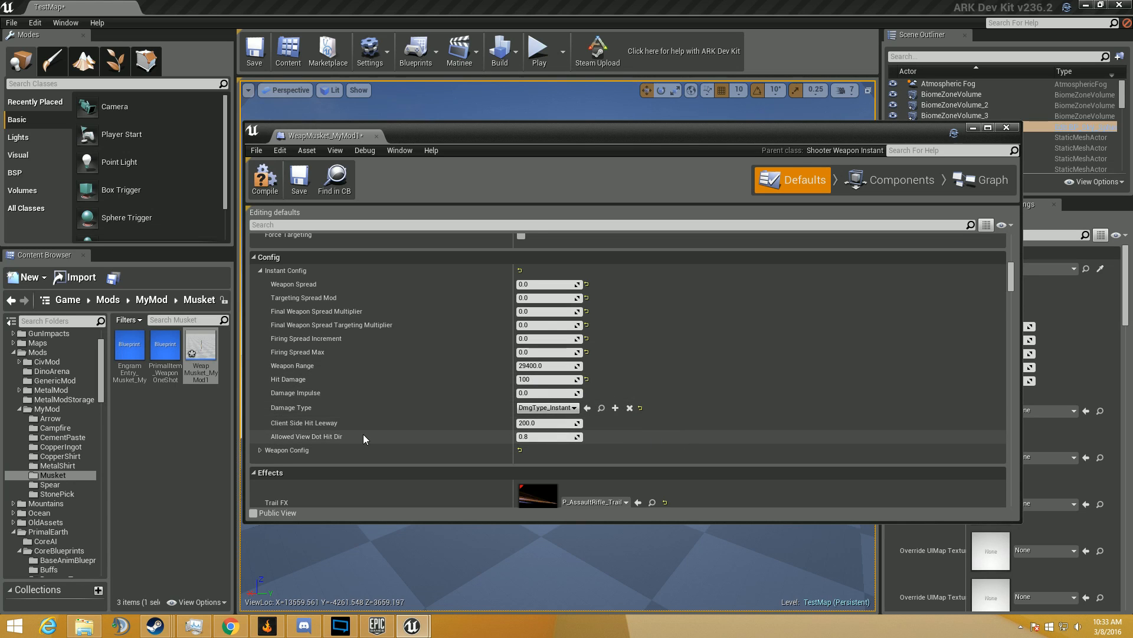
# Step: Expand the Weapon Config settings and set the Instant Config Hit Damage to 150
pyautogui.click(260, 449)
pyautogui.click(543, 379)
pyautogui.write('150')
pyautogui.press('Return')
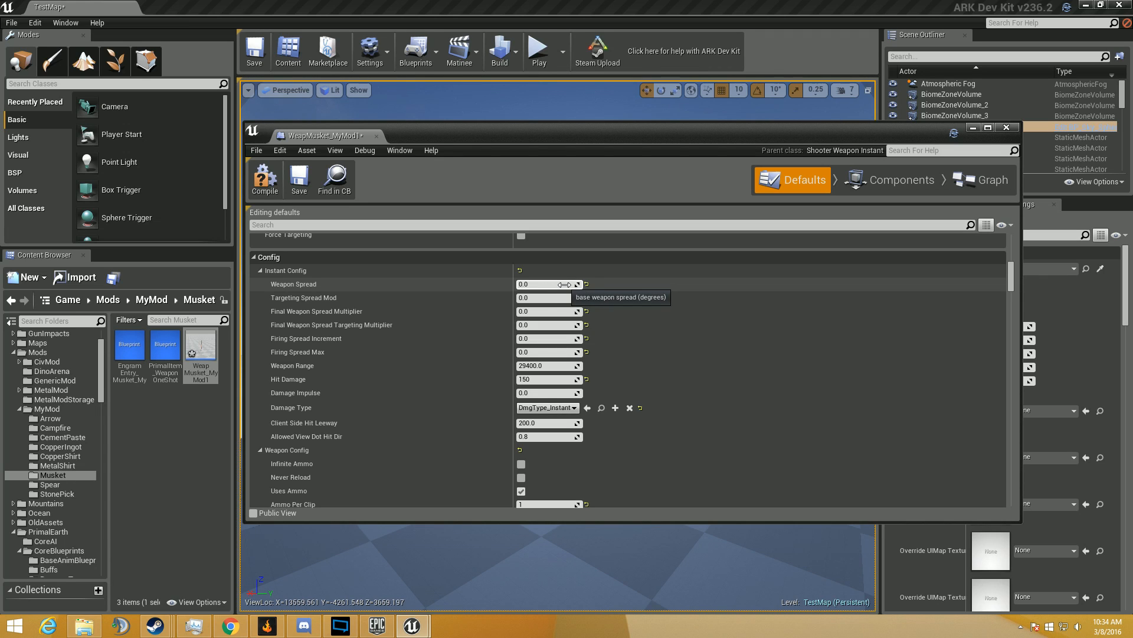
# Step: Set Weapon Spread to 40 and Targeting Spread Mod to 0.5 in the Instant Config
pyautogui.click(565, 284)
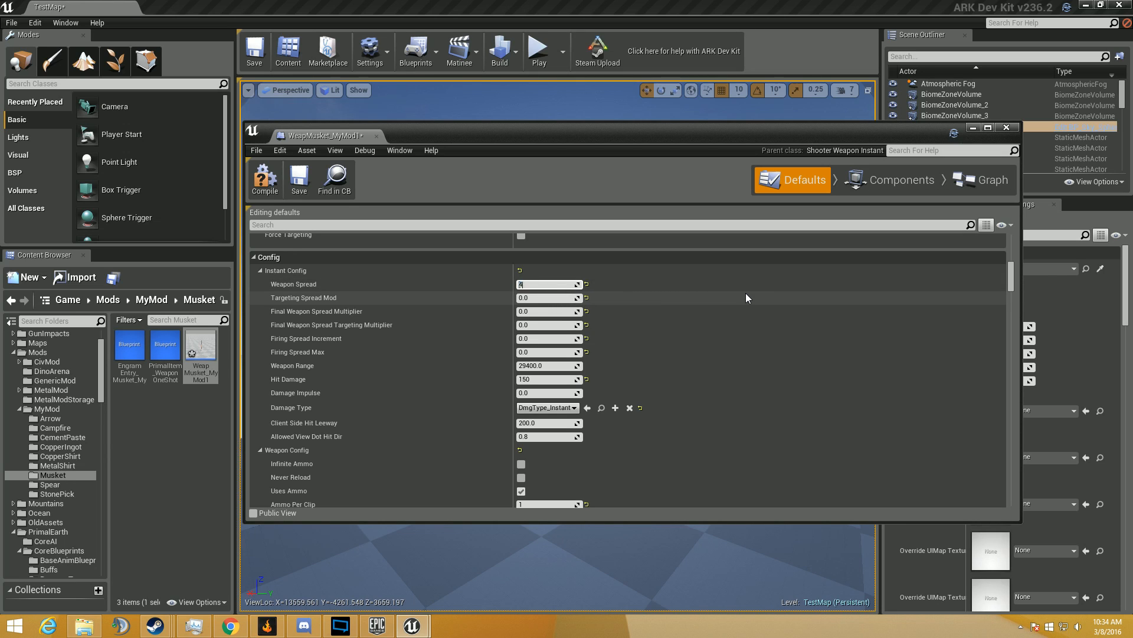
pyautogui.press('Return')
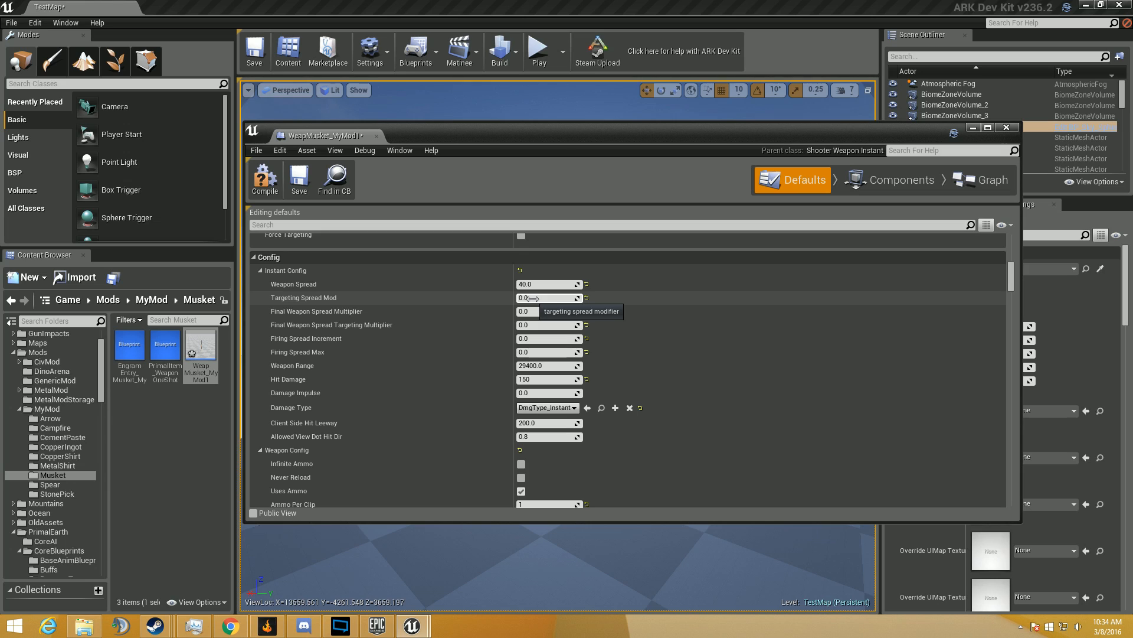
pyautogui.click(533, 298)
pyautogui.write('0.5')
pyautogui.press('Return')
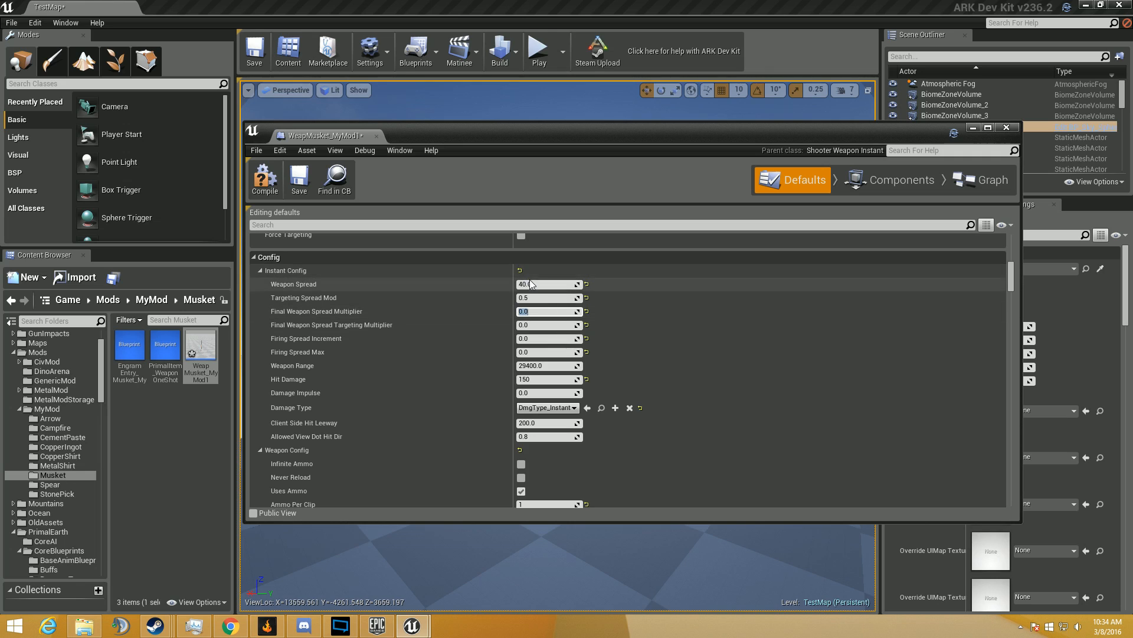
# Step: Set Final Weapon Spread Multiplier to 40 and Final Weapon Spread Targeting Multiplier to 0.5
pyautogui.click(545, 312)
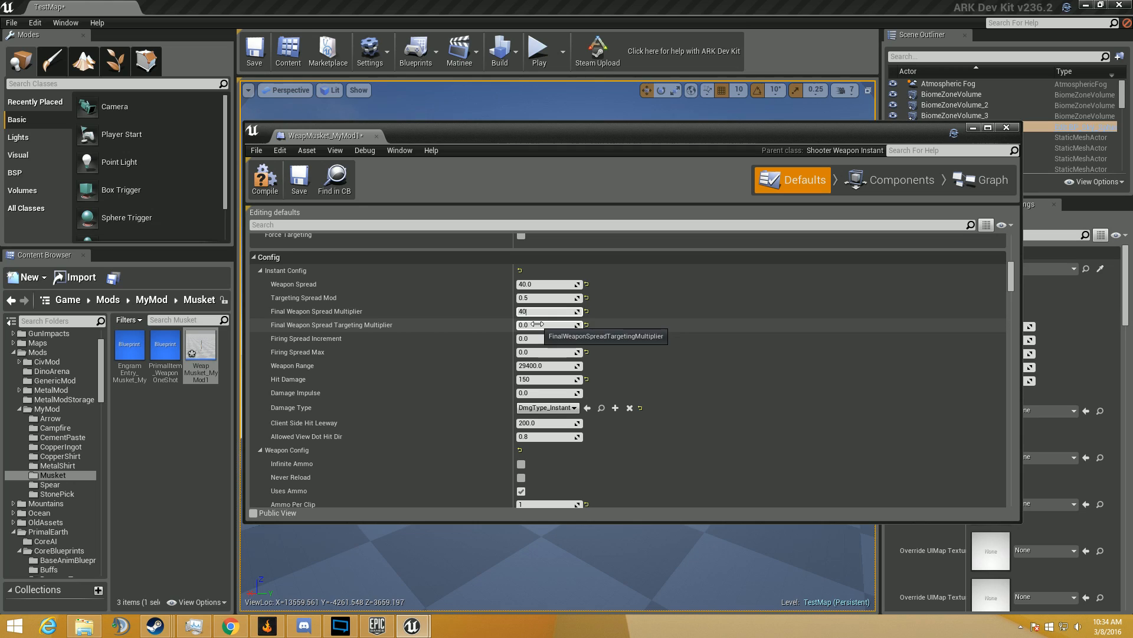
pyautogui.click(537, 324)
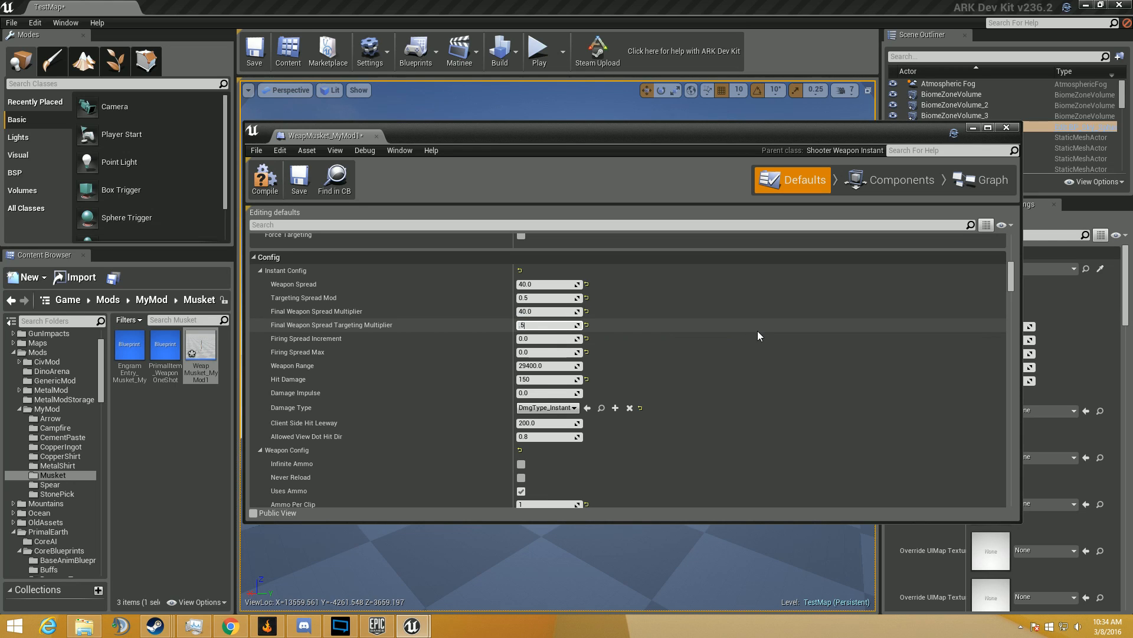
pyautogui.press('Return')
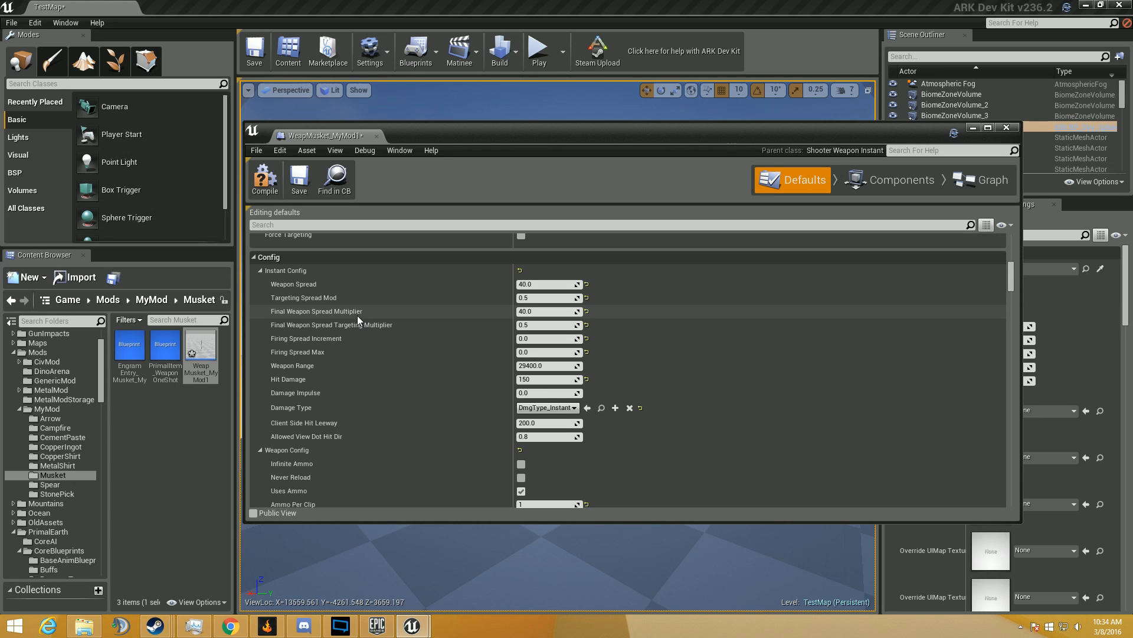
# Step: Try a Final Weapon Spread Multiplier of 100
pyautogui.click(549, 311)
pyautogui.write('100')
pyautogui.press('Tab')
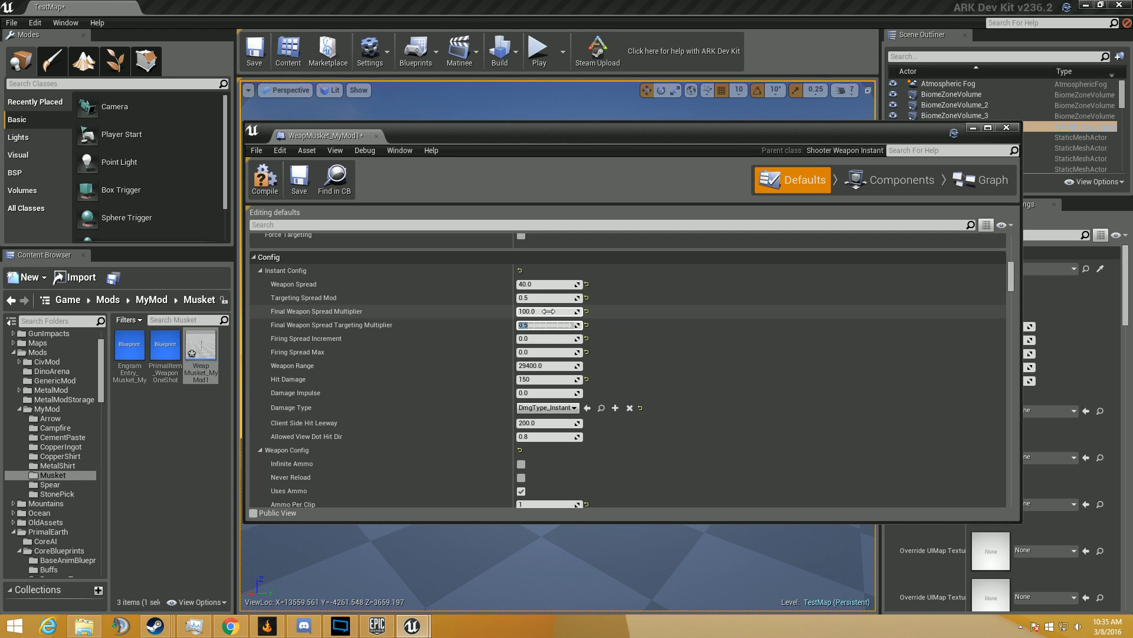
# Step: Set Final Weapon Spread Targeting Multiplier to 1 and Final Weapon Spread Multiplier to 40
pyautogui.press('BackSpace')
pyautogui.write('10')
pyautogui.press('BackSpace')
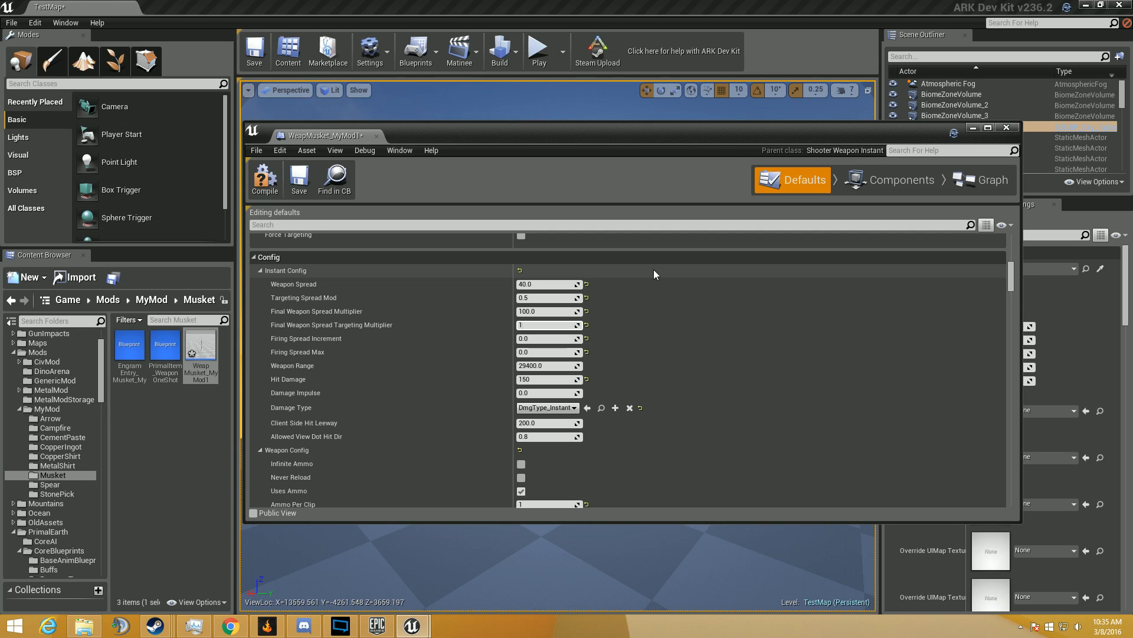
pyautogui.hotkey('shift', 'Tab')
pyautogui.write('4')
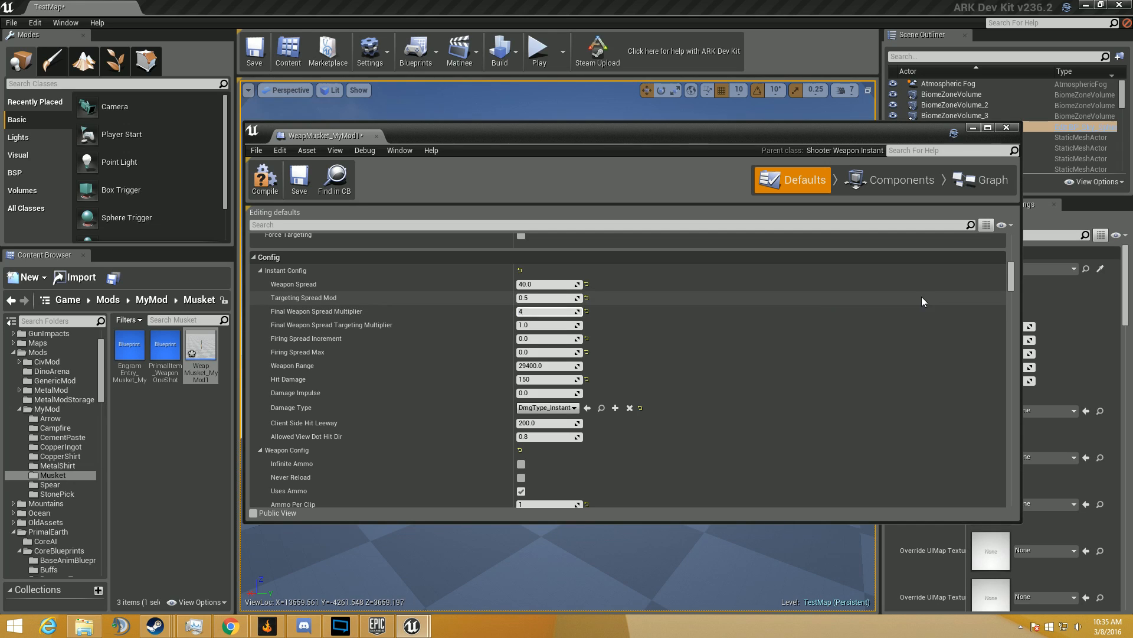
pyautogui.press('Return')
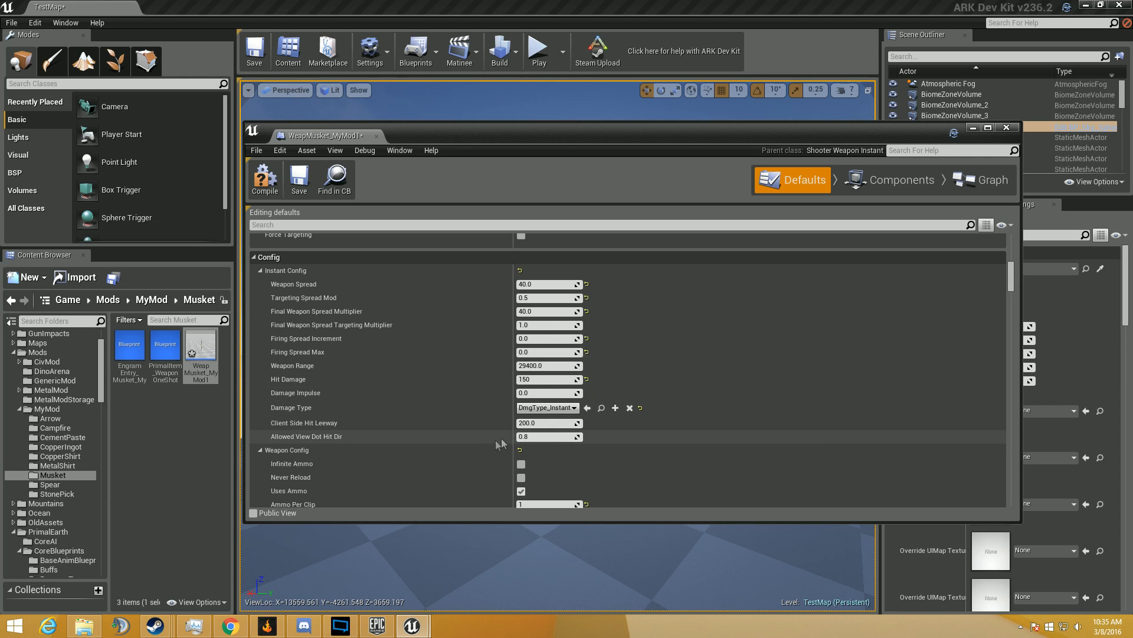
# Step: Set the Weapon Ammo Item Template to PrimalItemAmmo_SimpleBullet in the musket's defaults
pyautogui.scroll(-3, 463, 430)
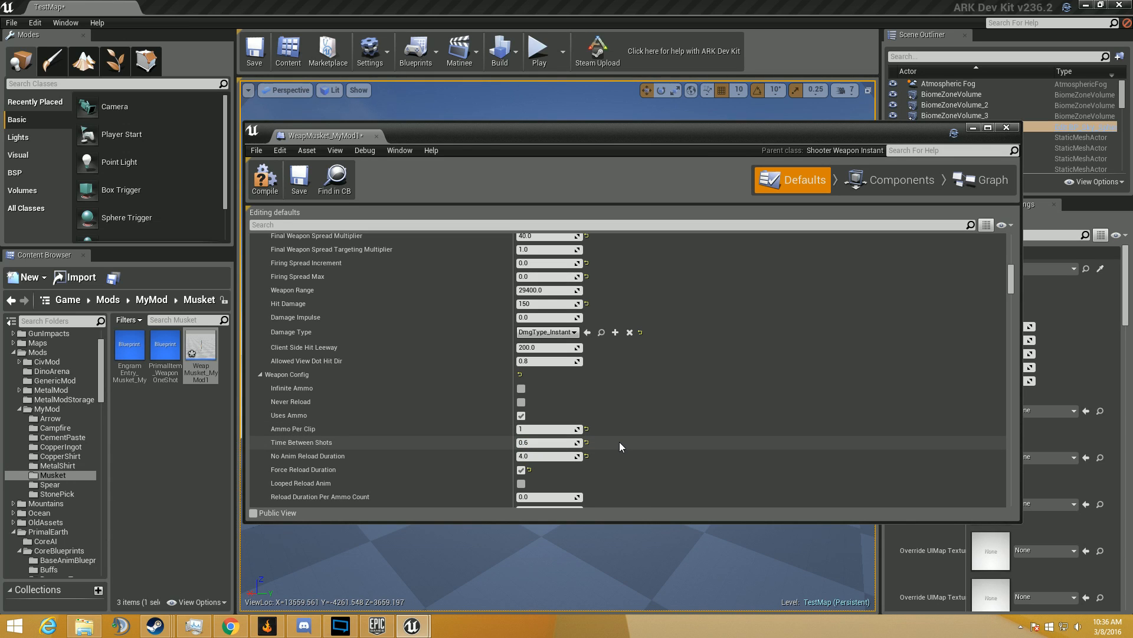
pyautogui.scroll(-3, 619, 441)
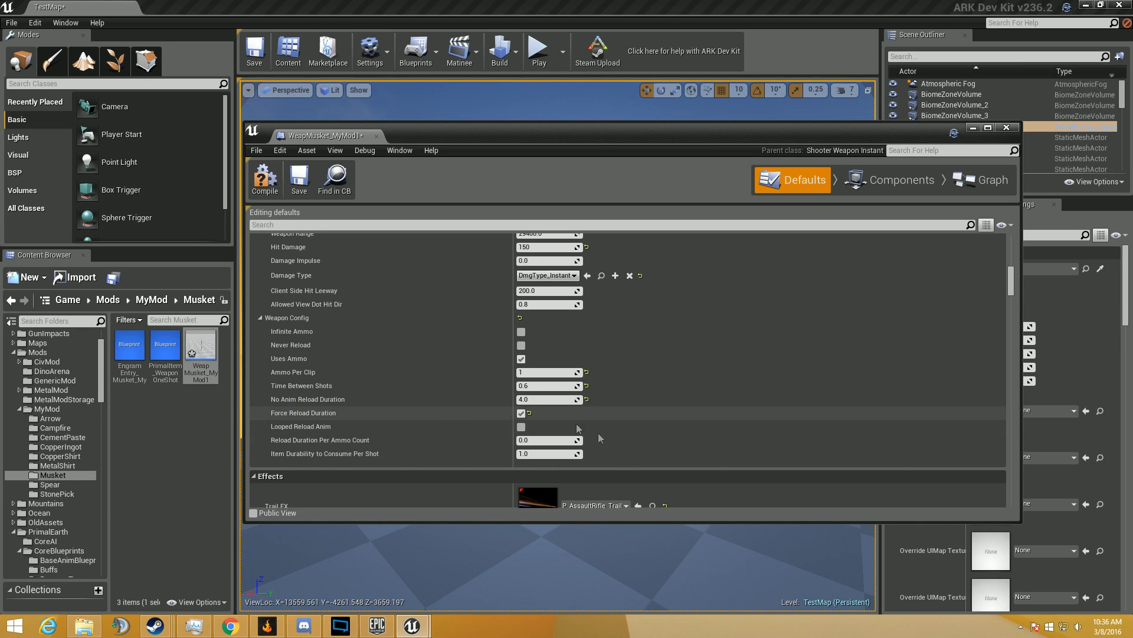
pyautogui.scroll(-3, 403, 447)
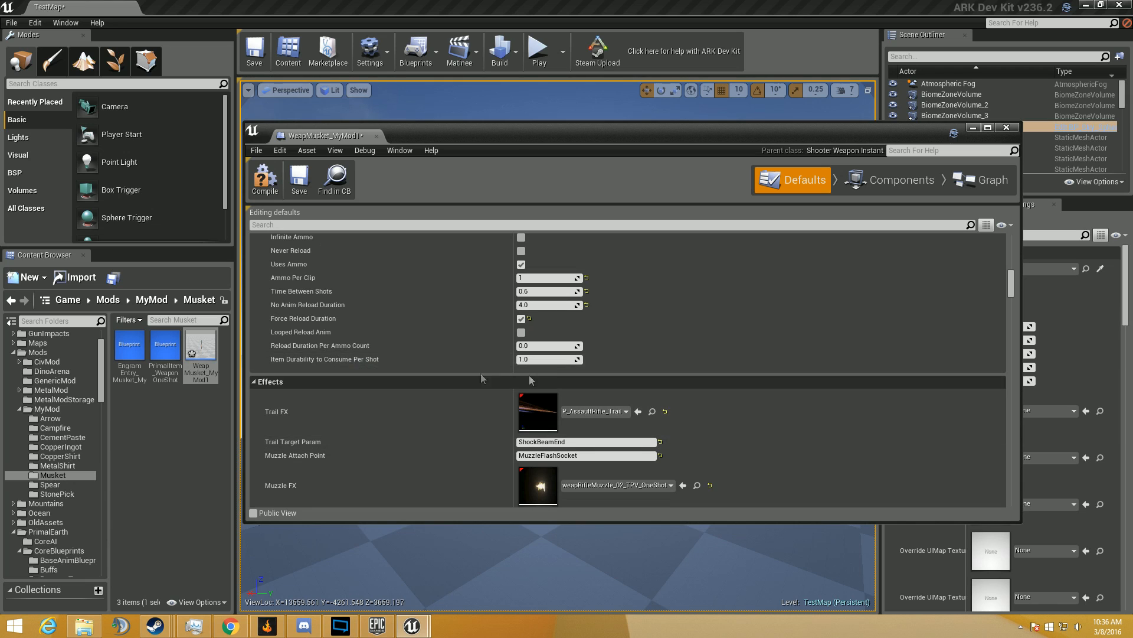
pyautogui.scroll(-3, 613, 353)
pyautogui.scroll(-10, 613, 352)
pyautogui.scroll(-8, 613, 353)
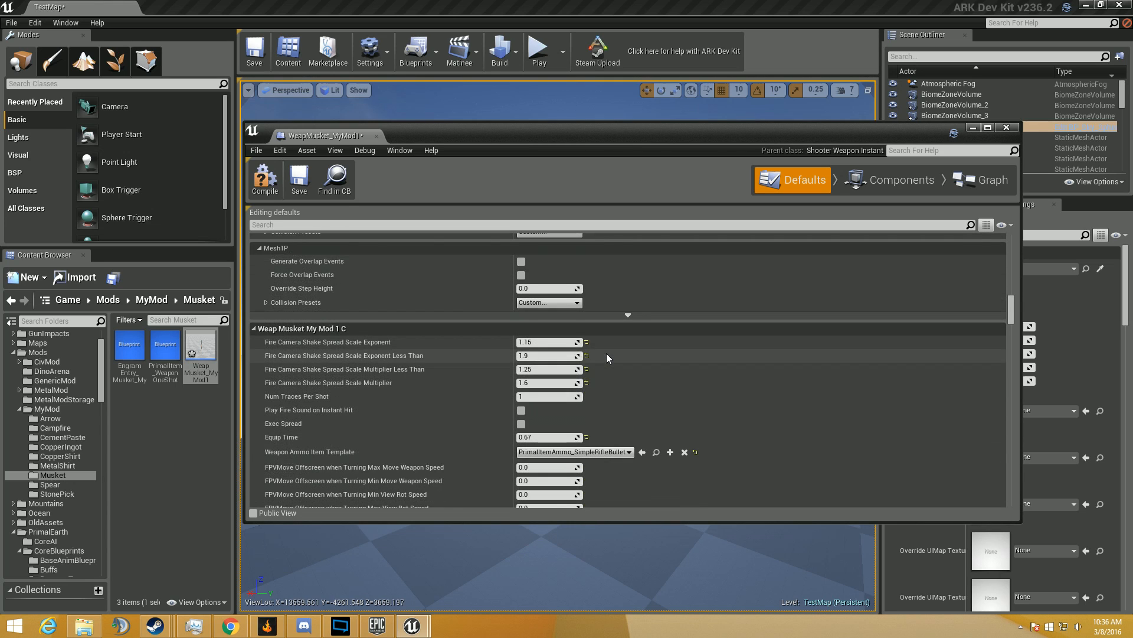
pyautogui.scroll(-5, 607, 353)
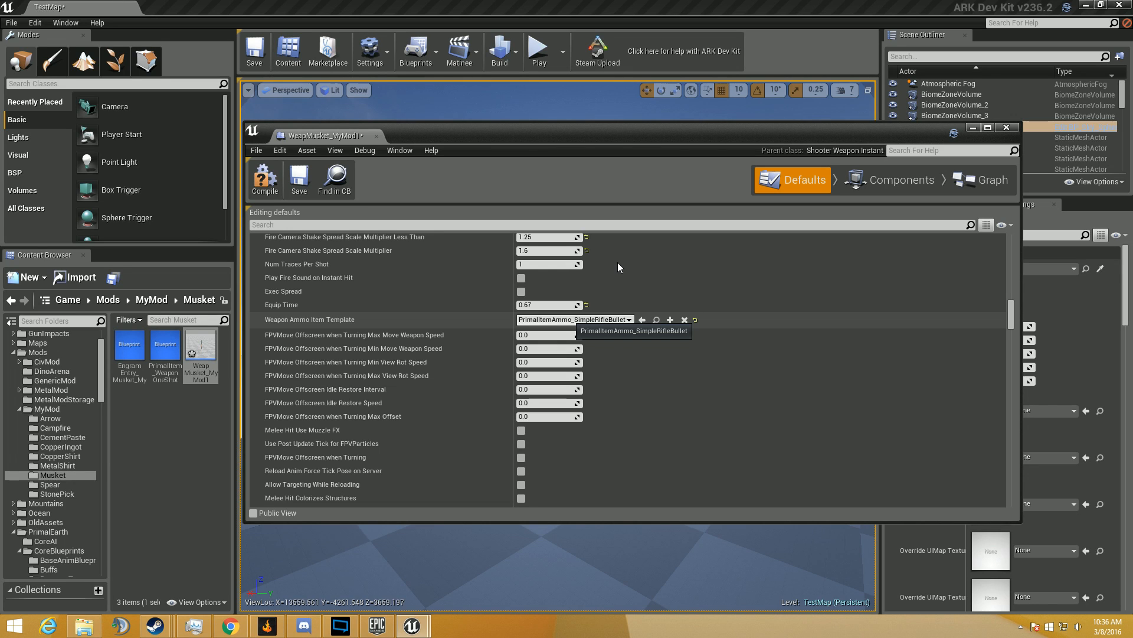
pyautogui.write('prim')
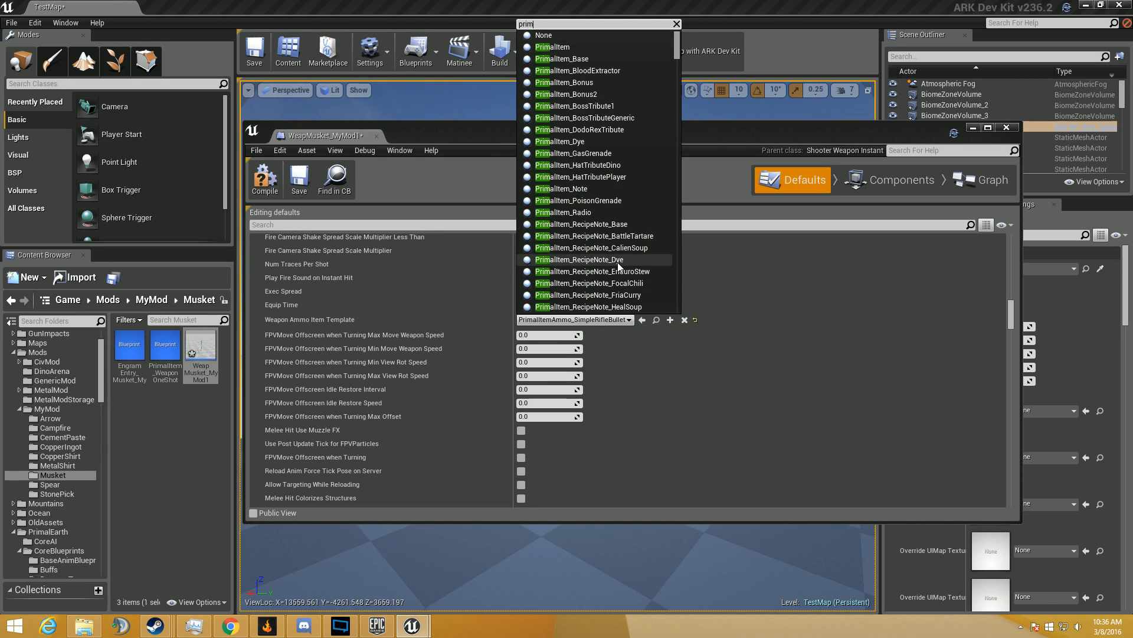
pyautogui.write('alitem')
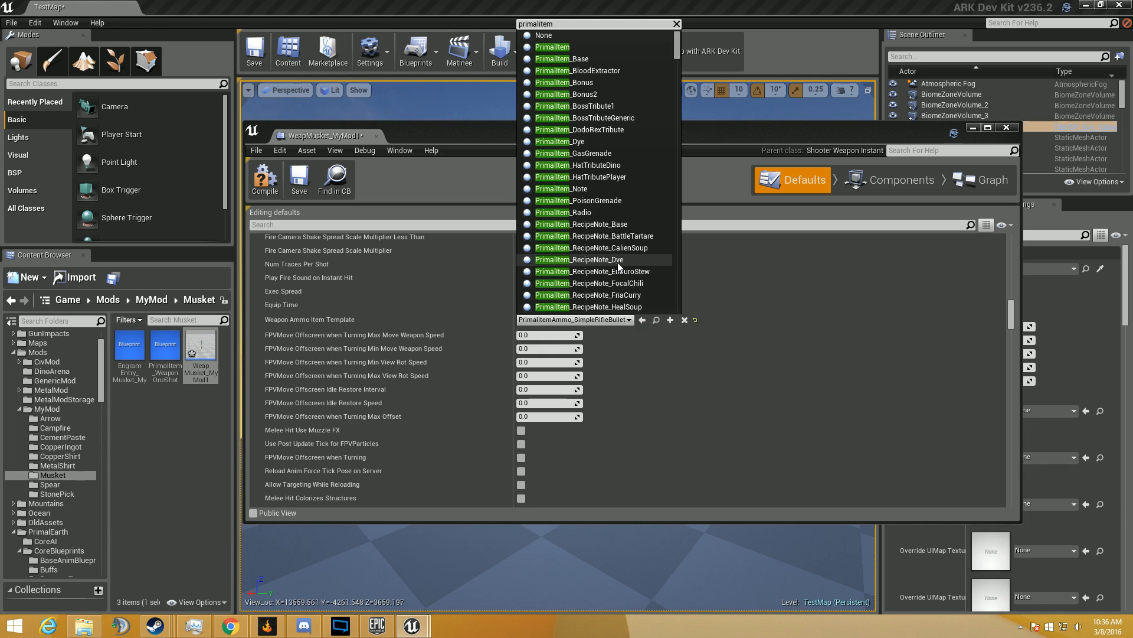
pyautogui.write('ammo_su')
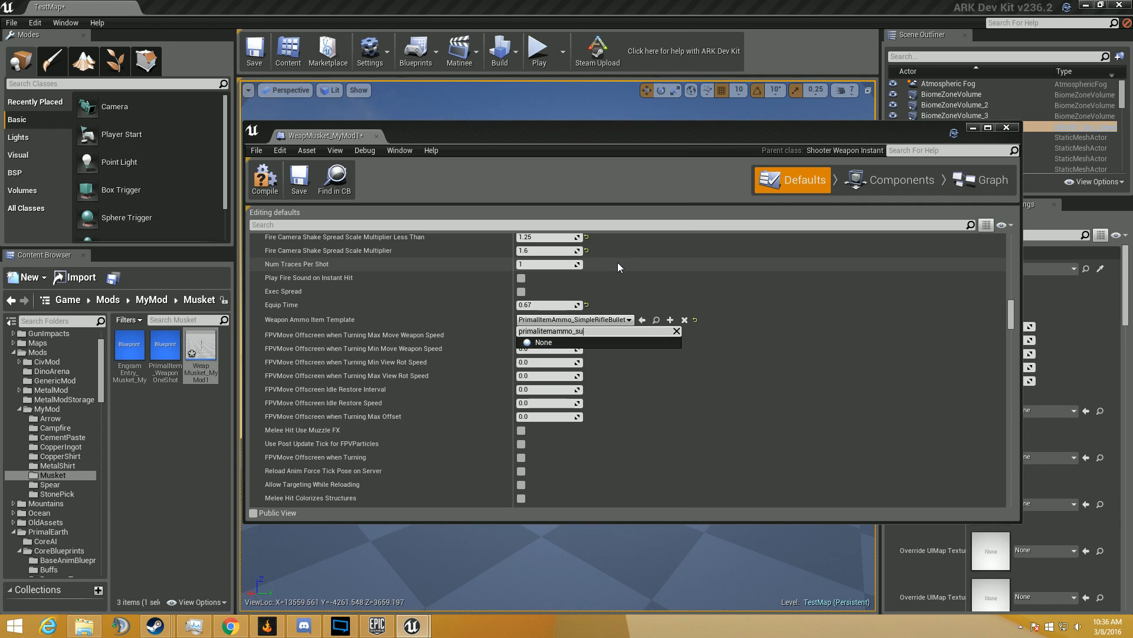
pyautogui.press('BackSpace')
pyautogui.write('imple')
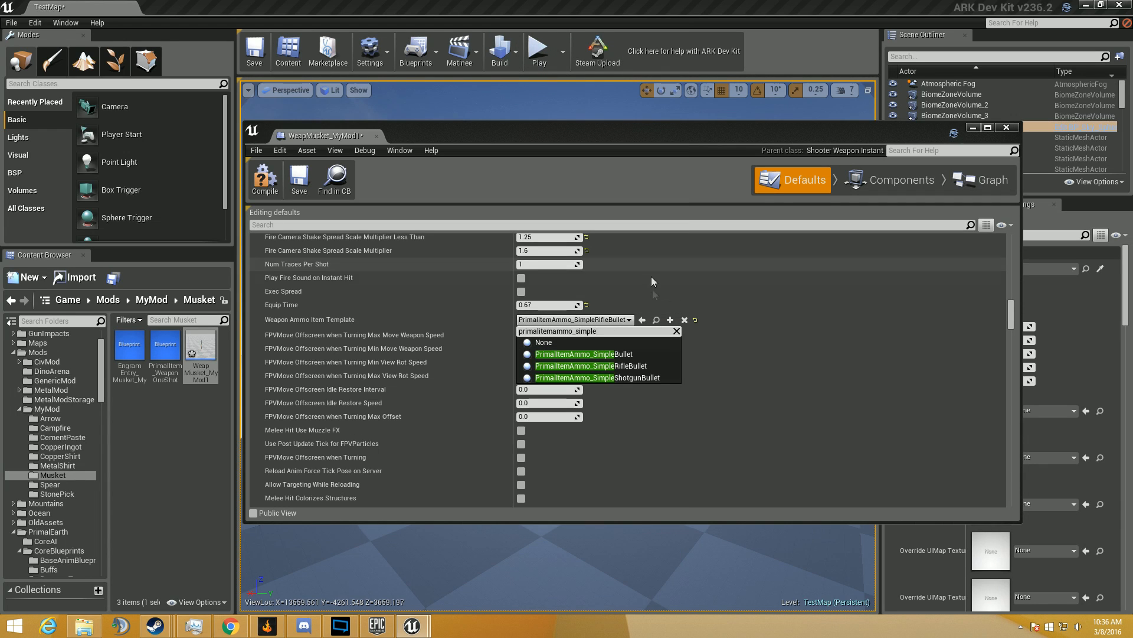
pyautogui.click(630, 355)
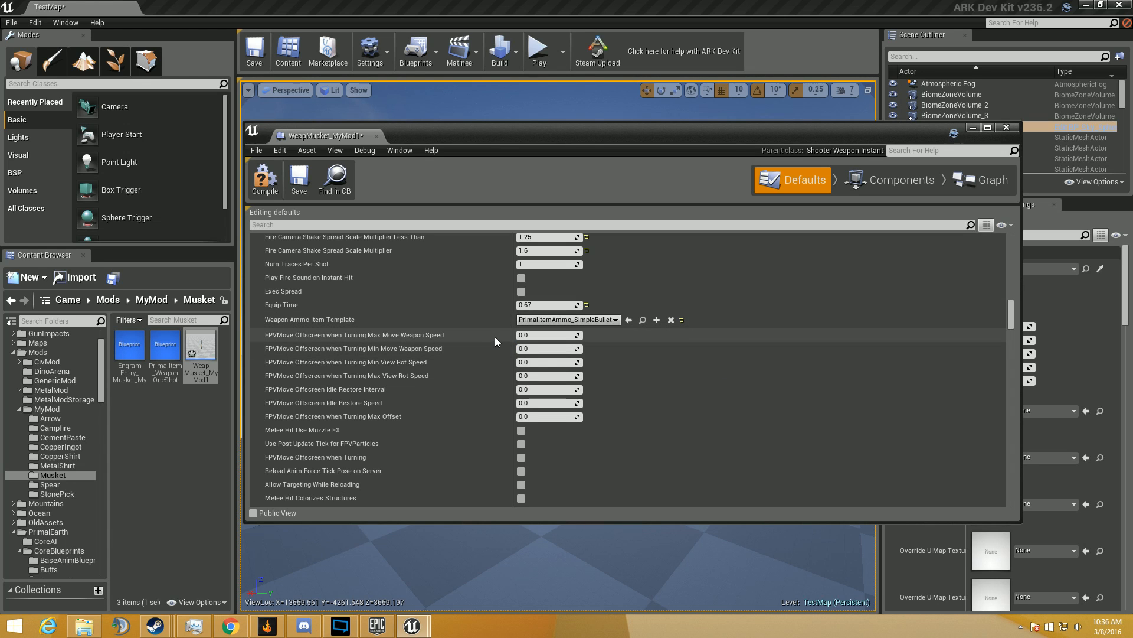
# Step: Set the Targeting Delay Time to 2 in the musket weapon's defaults
pyautogui.scroll(-10, 495, 337)
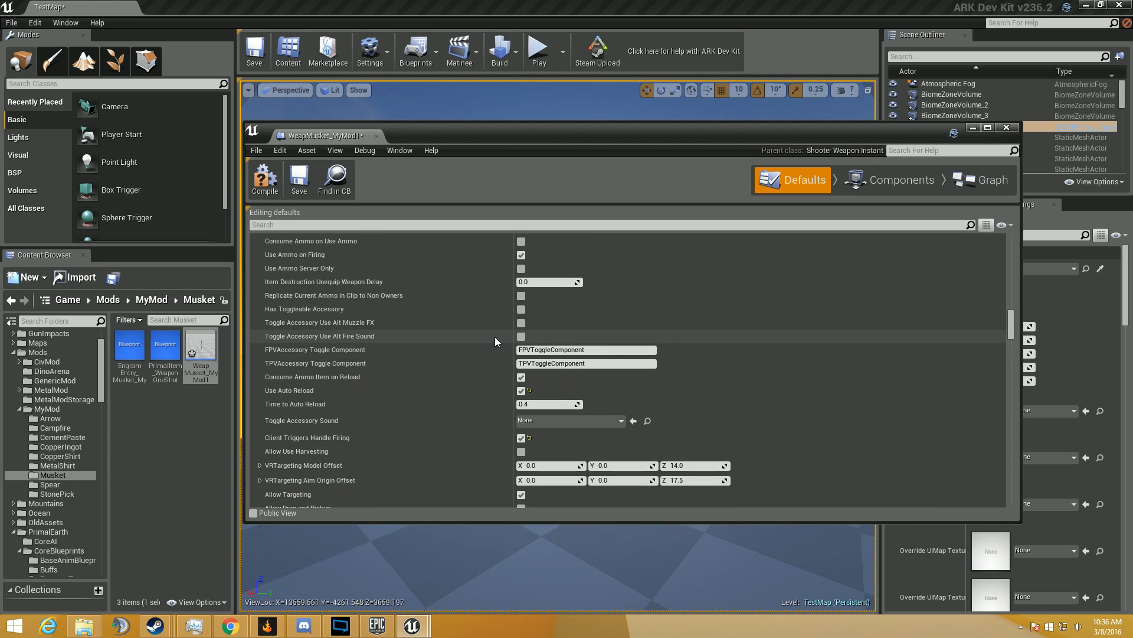
pyautogui.scroll(-1, 496, 337)
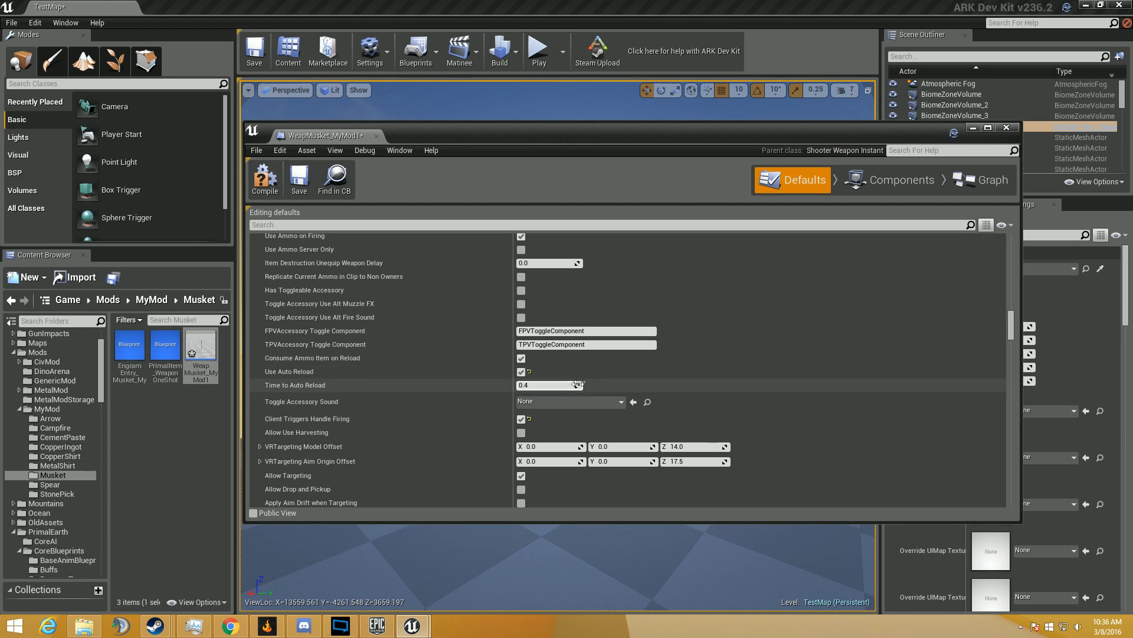
pyautogui.scroll(-1, 576, 395)
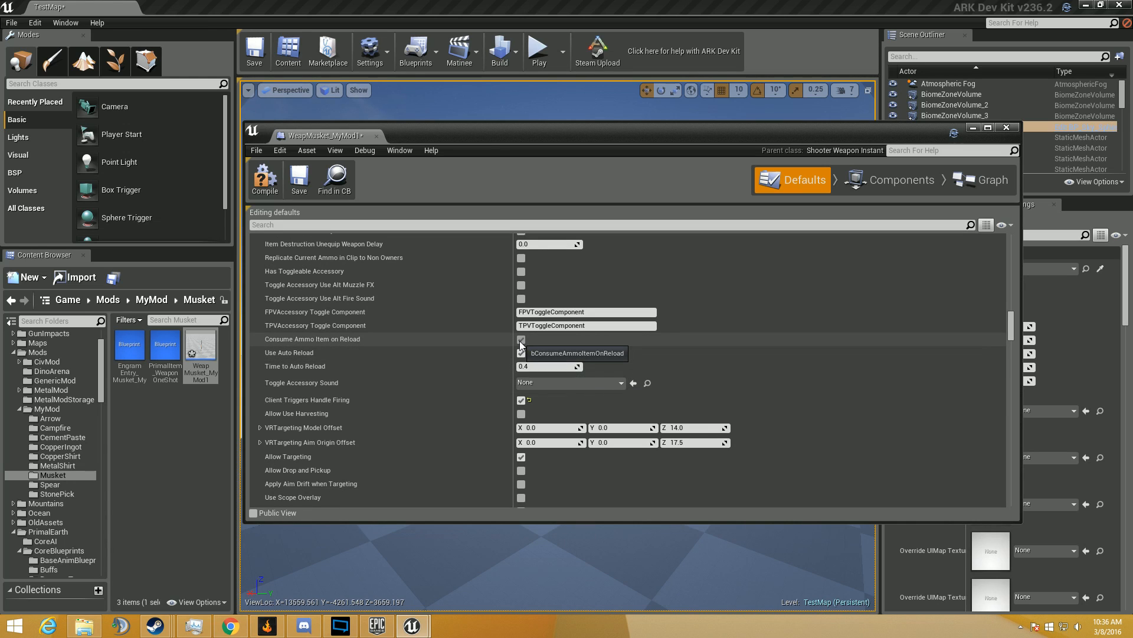
pyautogui.scroll(-10, 559, 403)
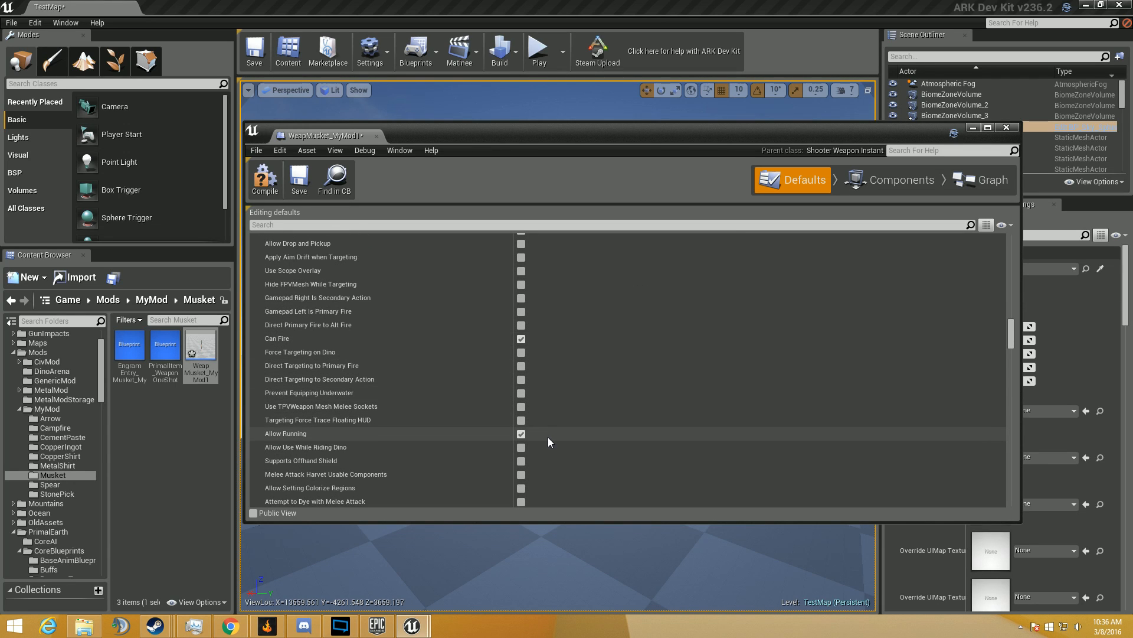
pyautogui.scroll(-1, 547, 436)
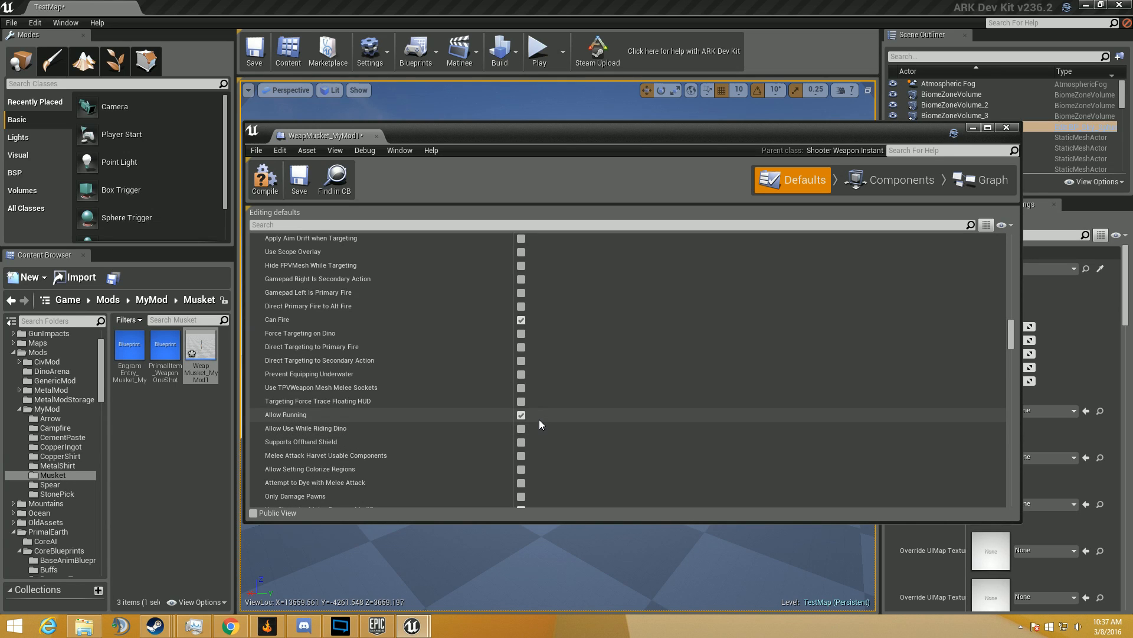
pyautogui.scroll(-8, 540, 419)
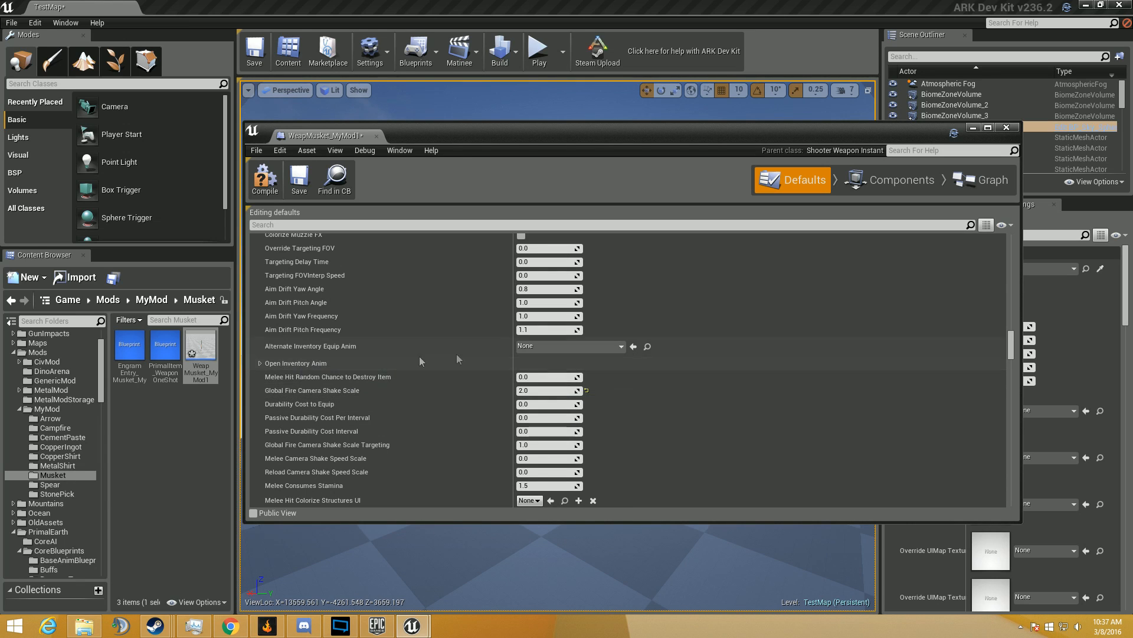
pyautogui.click(546, 261)
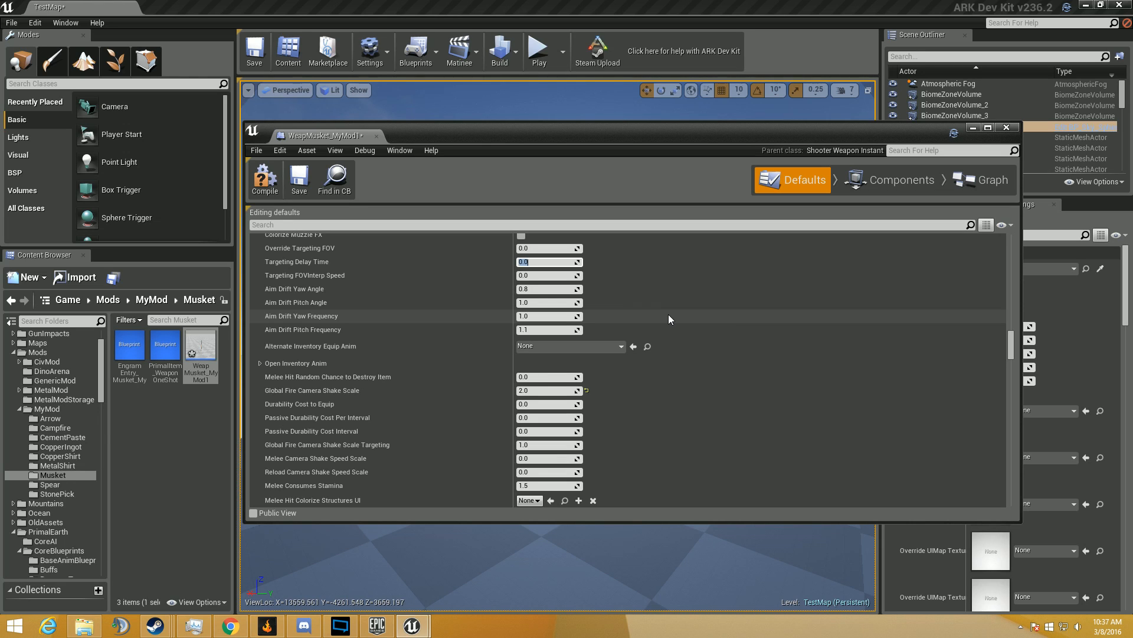
pyautogui.write('2')
pyautogui.press('Return')
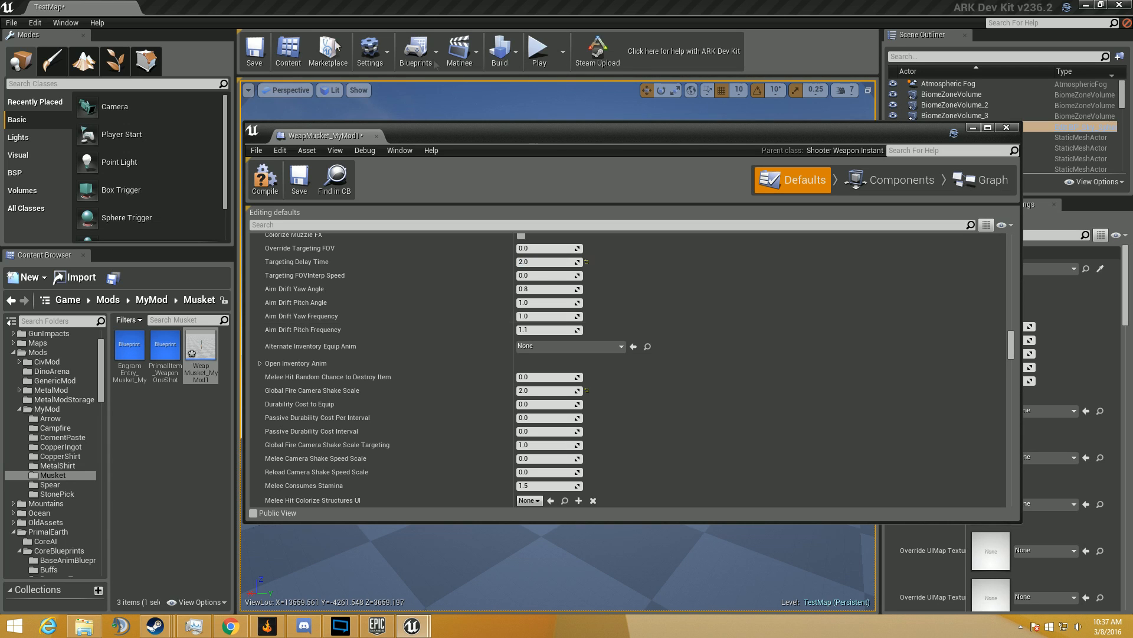
# Step: Look through the remaining musket weapon defaults, and compile and save the WeapMusket_MyMod1 blueprint
pyautogui.scroll(-10, 405, 275)
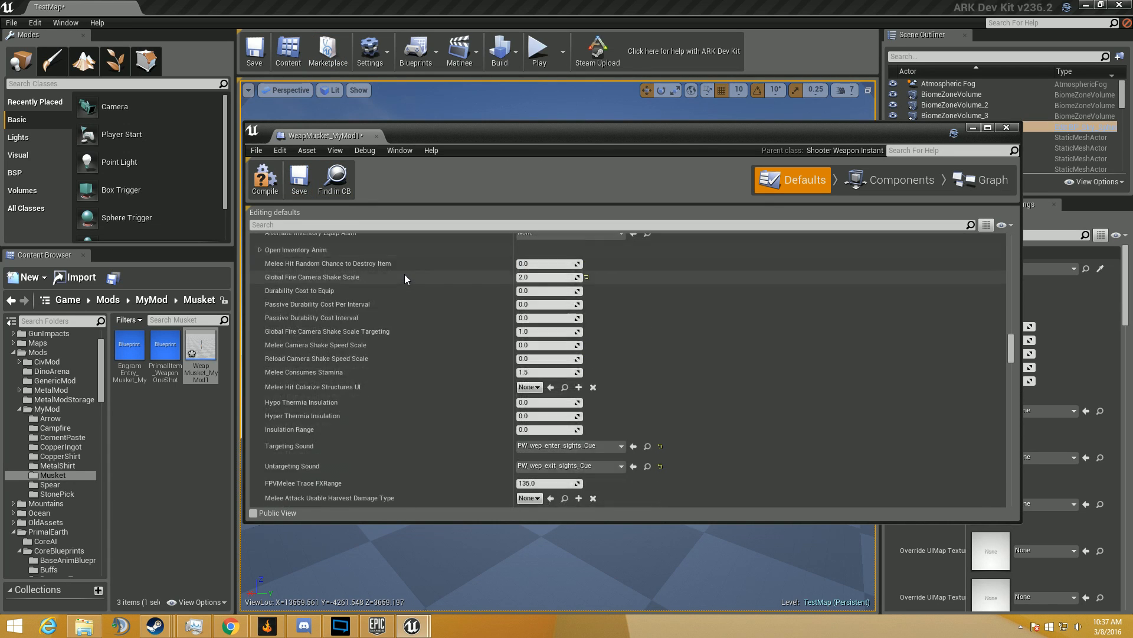
pyautogui.scroll(-5, 405, 274)
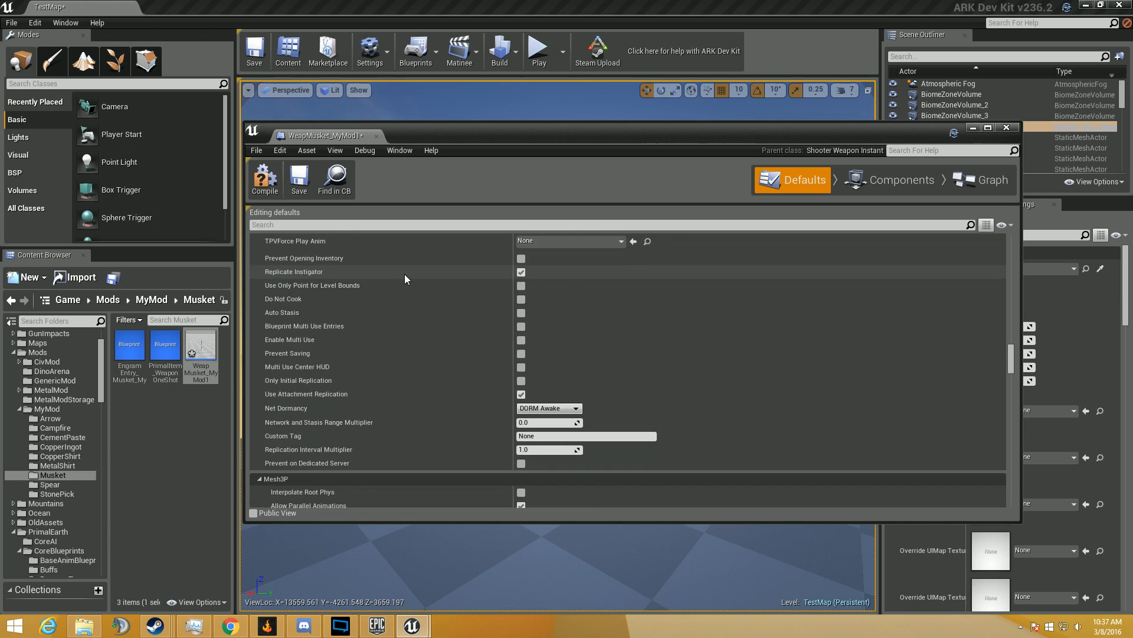
pyautogui.scroll(-8, 405, 276)
pyautogui.scroll(-5, 405, 275)
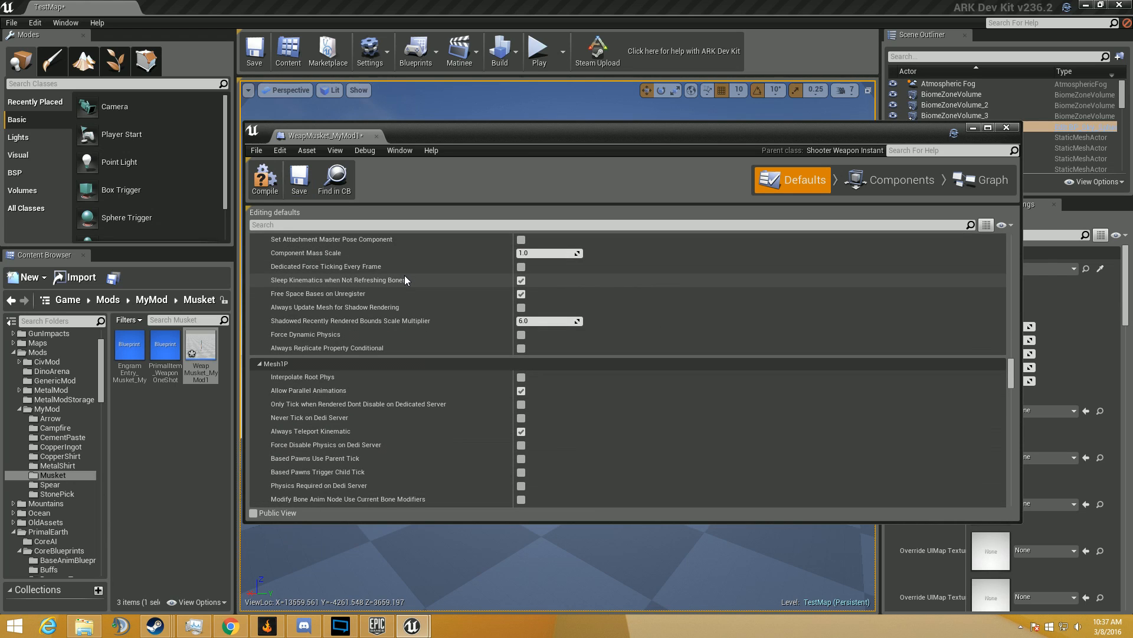
pyautogui.scroll(-14, 405, 275)
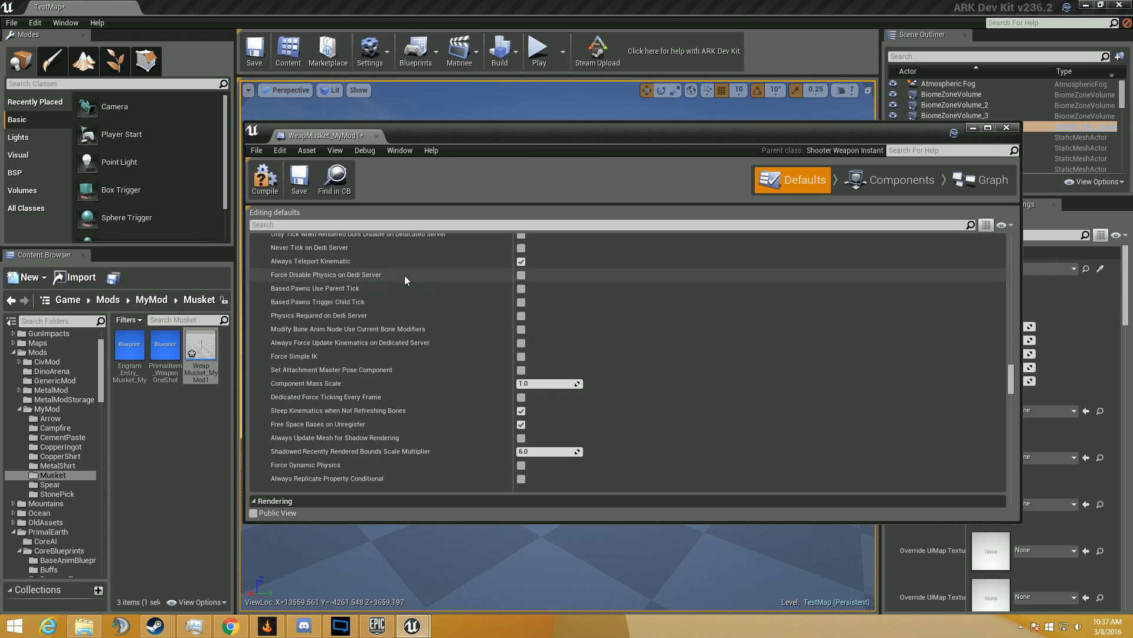
pyautogui.click(274, 184)
pyautogui.click(299, 171)
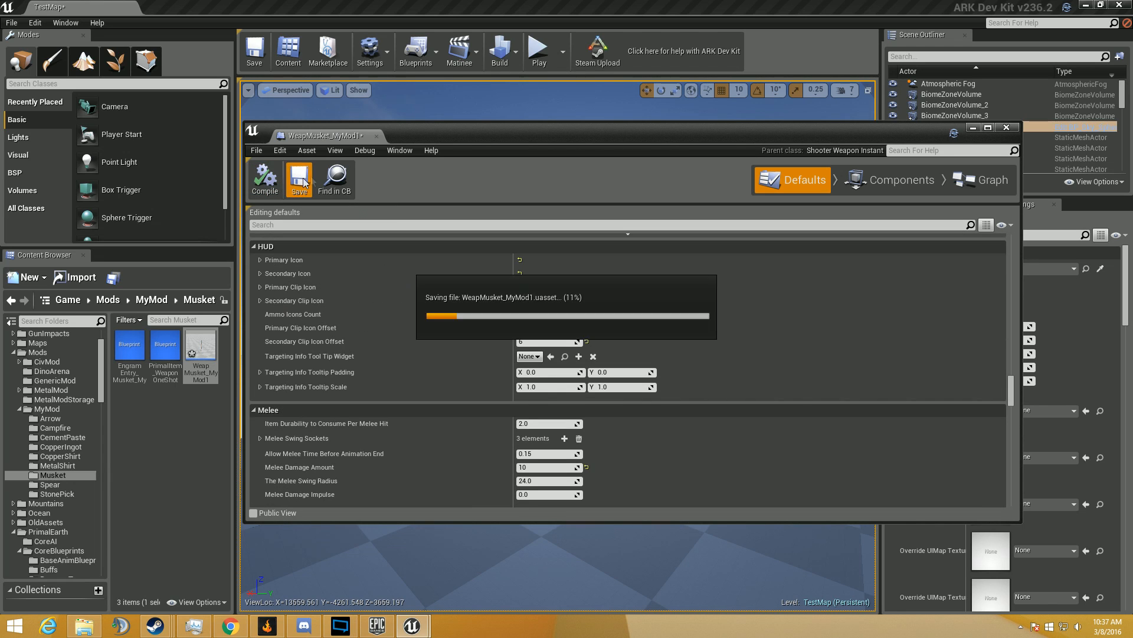
# Step: Open the musket's engram entry and set its Blue Print Entry to PrimalItem_WeaponOneShotRifle_MyMod1
pyautogui.click(130, 363)
pyautogui.doubleClick(129, 363)
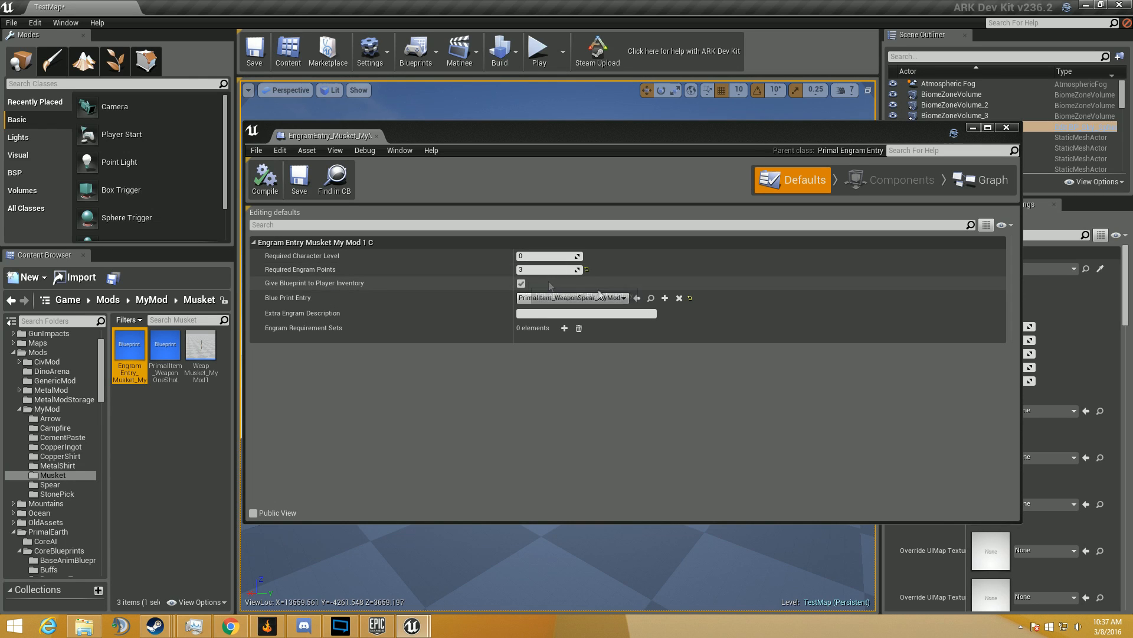
pyautogui.click(172, 359)
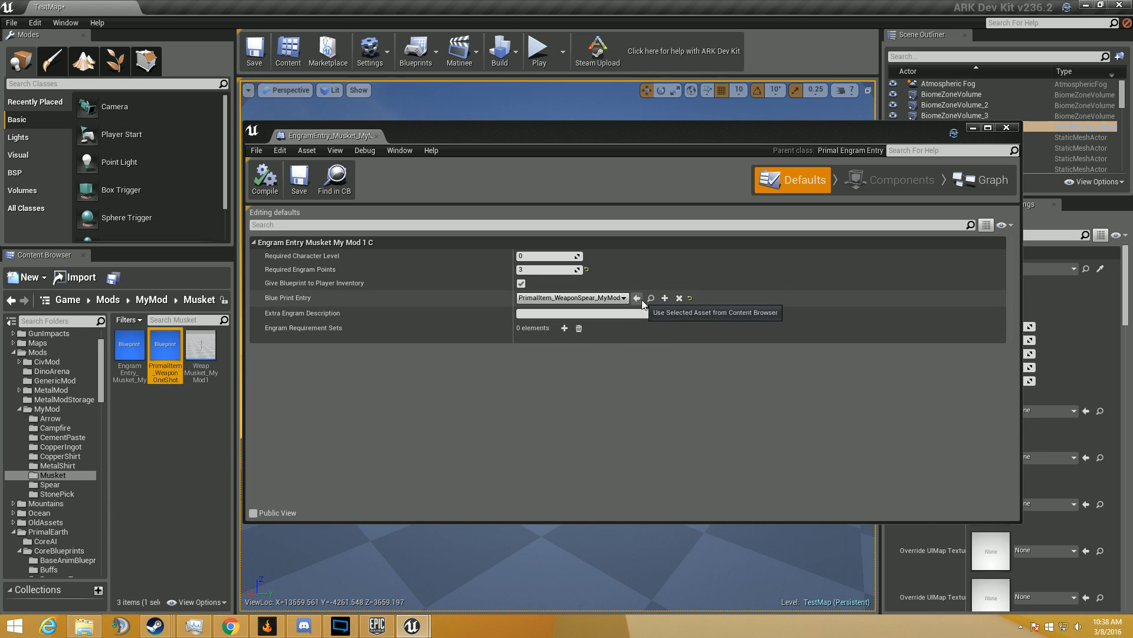
pyautogui.click(638, 298)
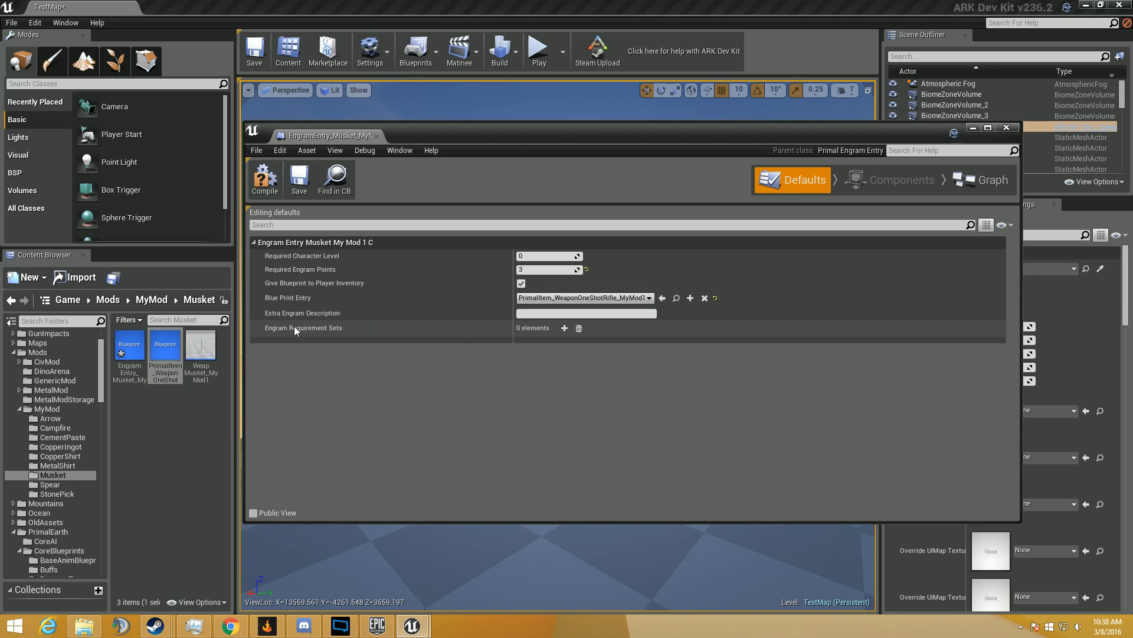
# Step: Leave the Engram Requirement Sets empty, compile and save the musket engram entry, and close it
pyautogui.click(564, 328)
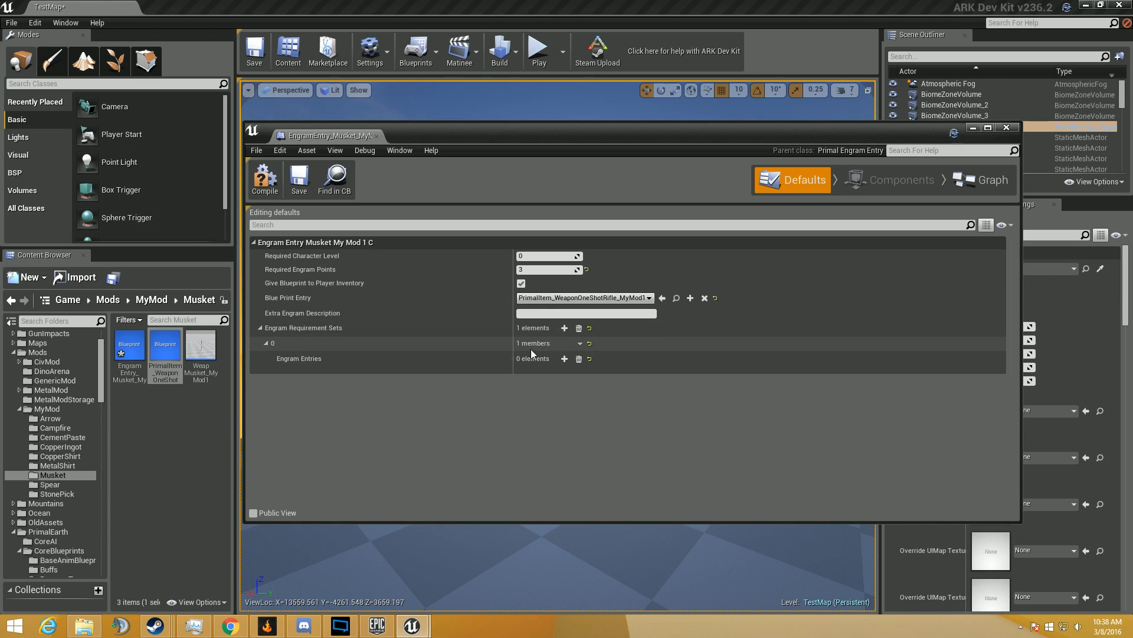
pyautogui.click(578, 327)
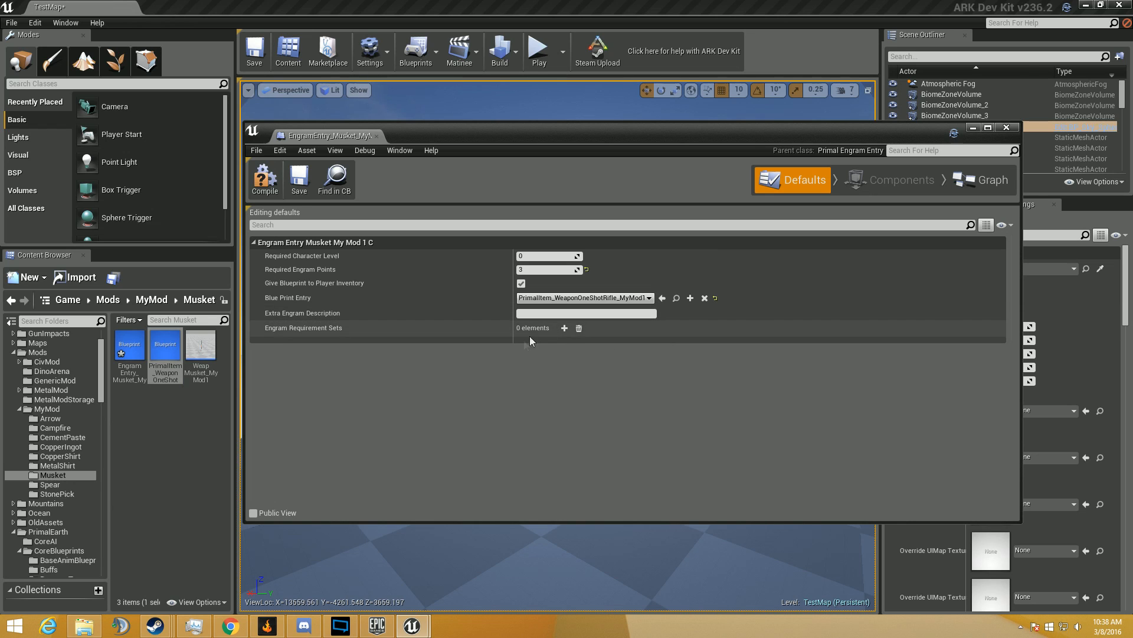
pyautogui.click(294, 189)
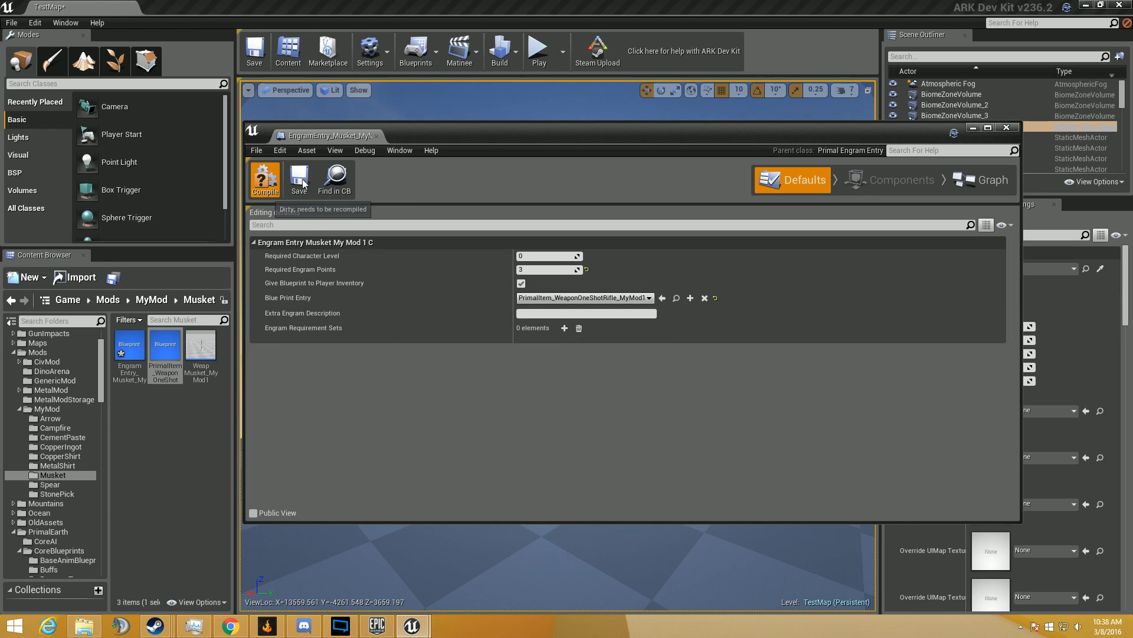
pyautogui.click(301, 183)
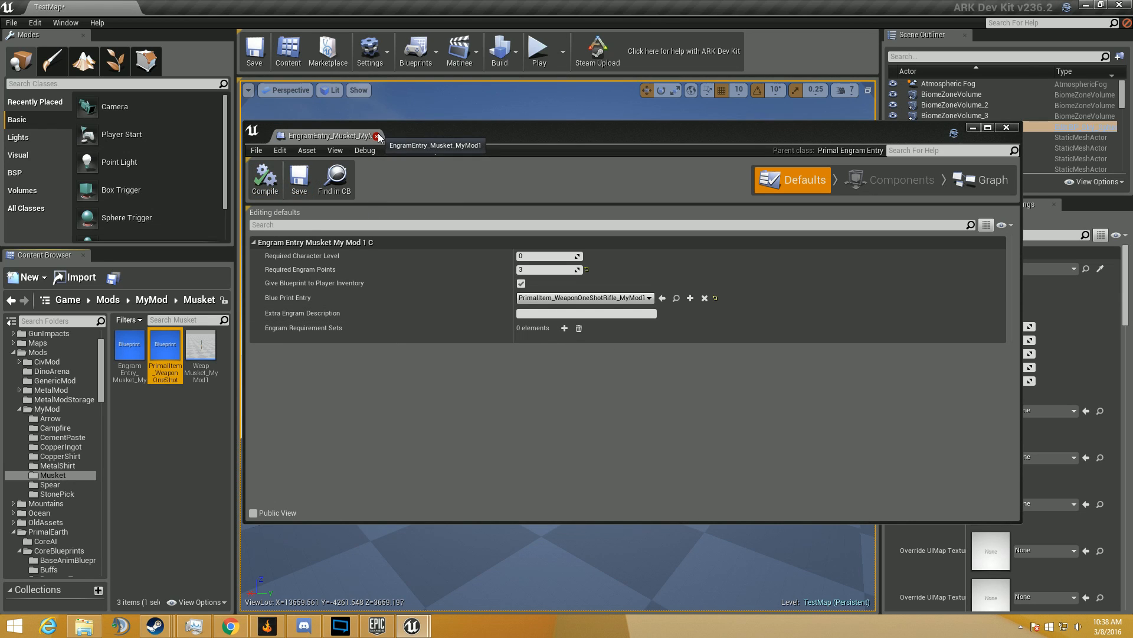
pyautogui.click(376, 137)
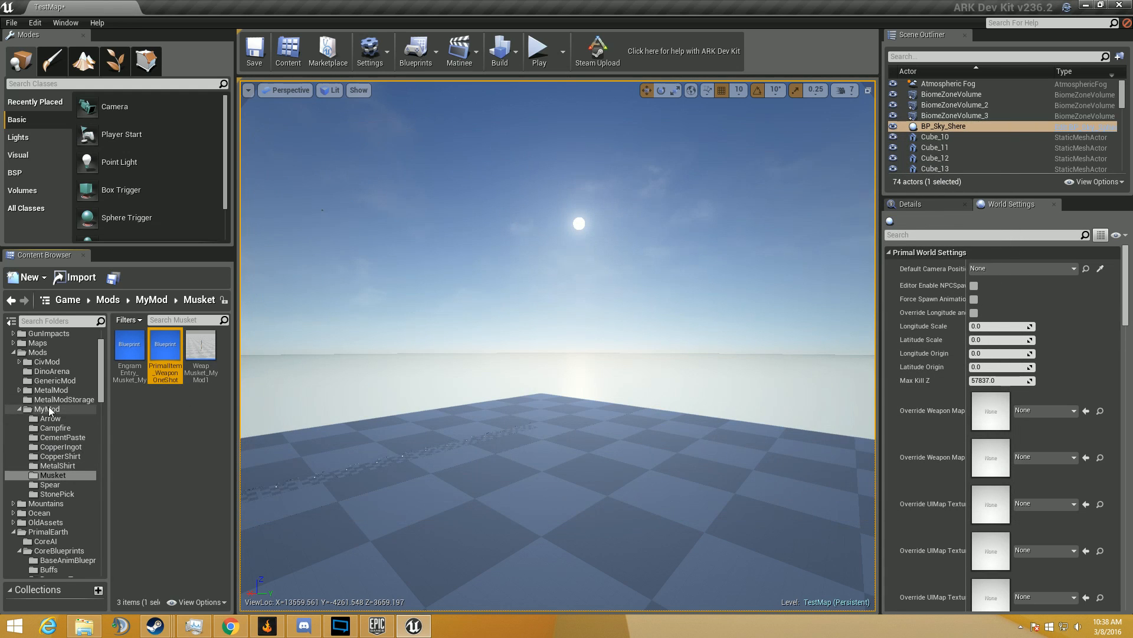
# Step: In MyMod's PrimalGameData blueprint, assign EngramEntry_Musket_MyMod1 to element 5 of Additional Engram Blueprint Classes, and compile, save and close it
pyautogui.click(67, 409)
pyautogui.click(208, 527)
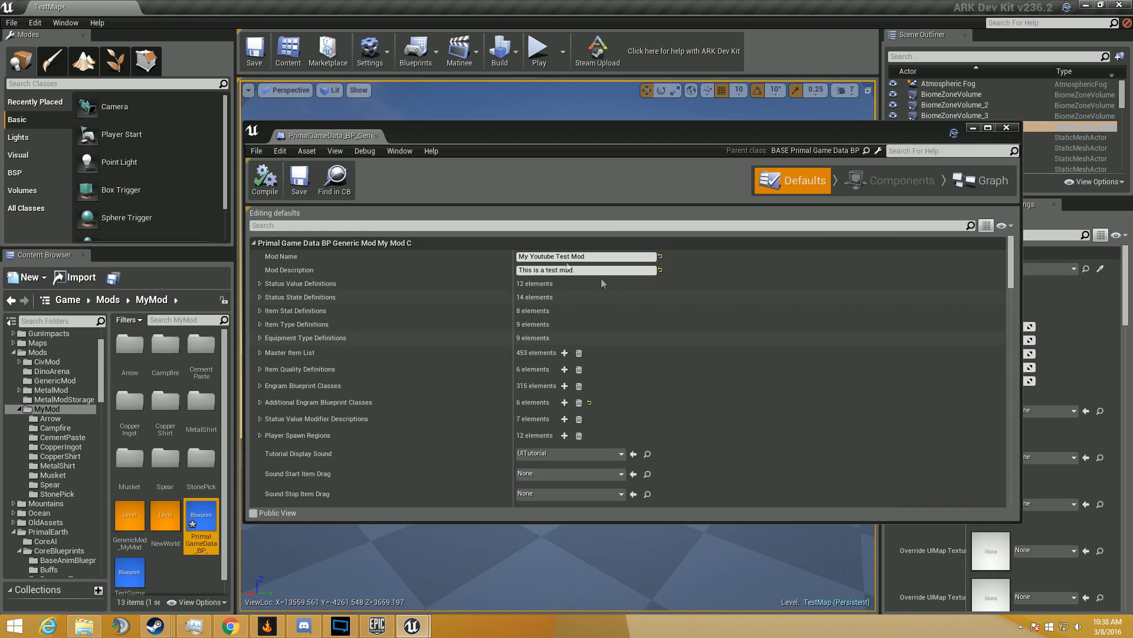
pyautogui.scroll(-5, 471, 338)
pyautogui.click(260, 308)
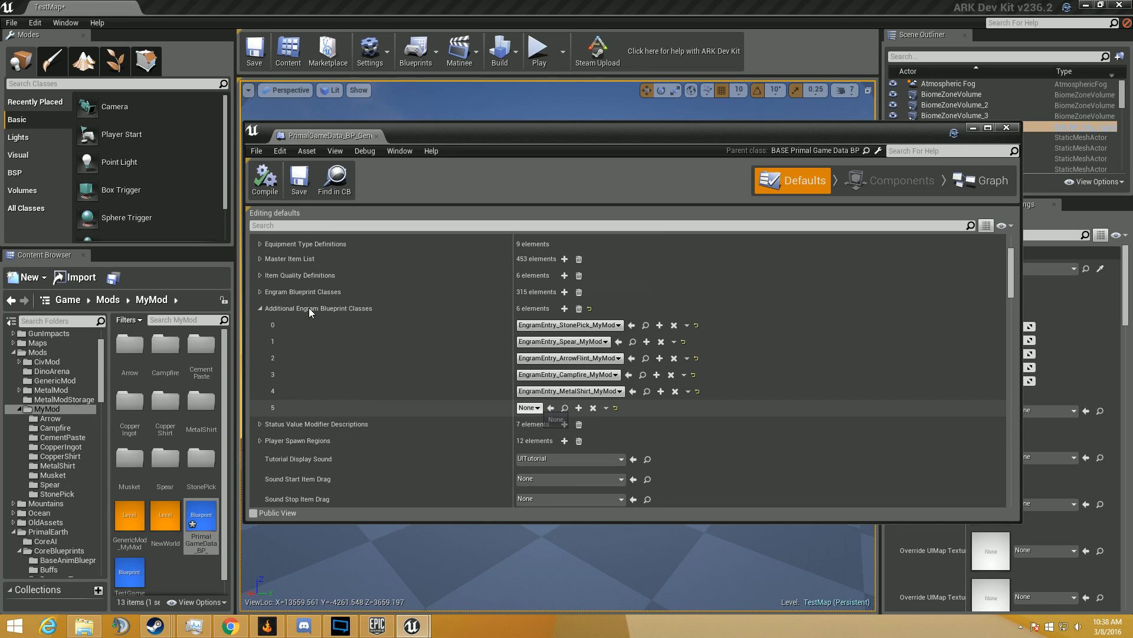
pyautogui.click(534, 410)
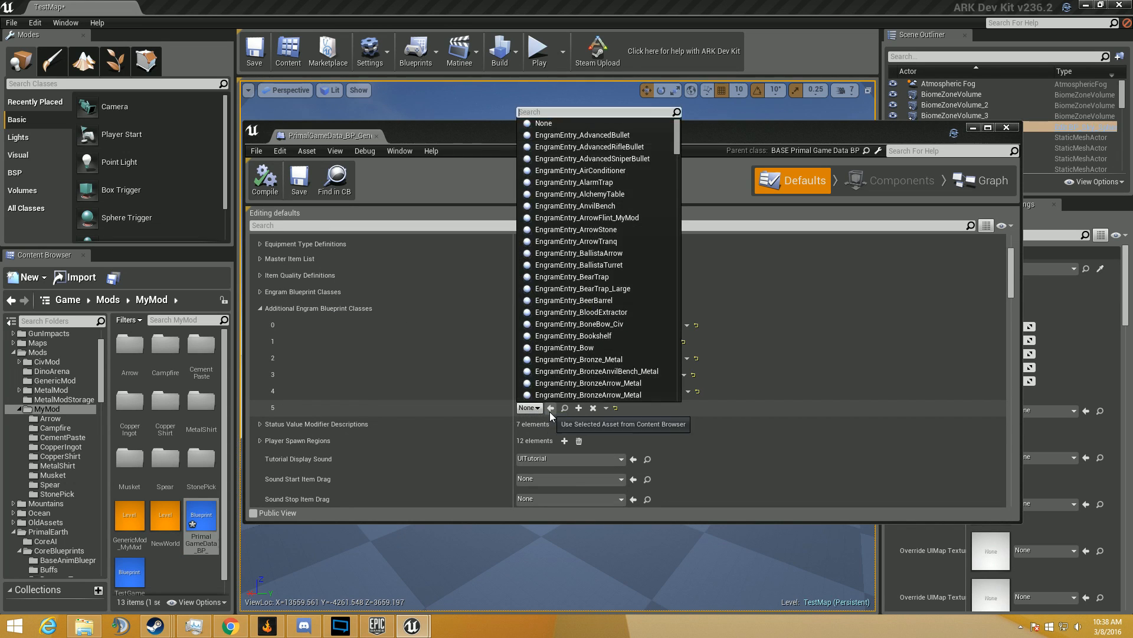
pyautogui.write('musket')
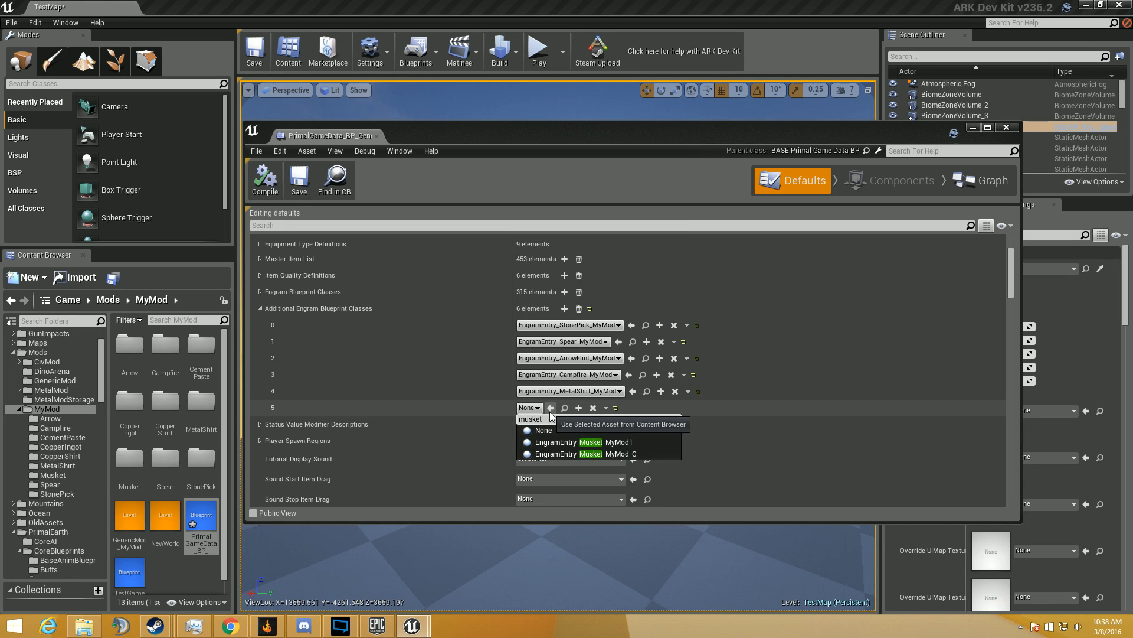
pyautogui.click(618, 442)
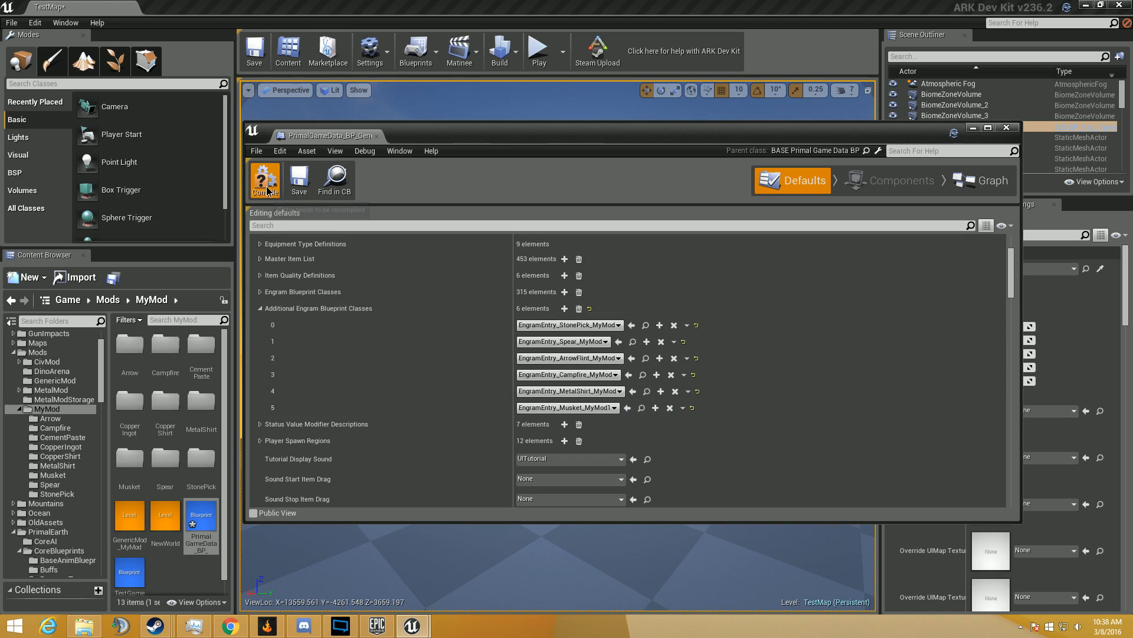
pyautogui.click(300, 181)
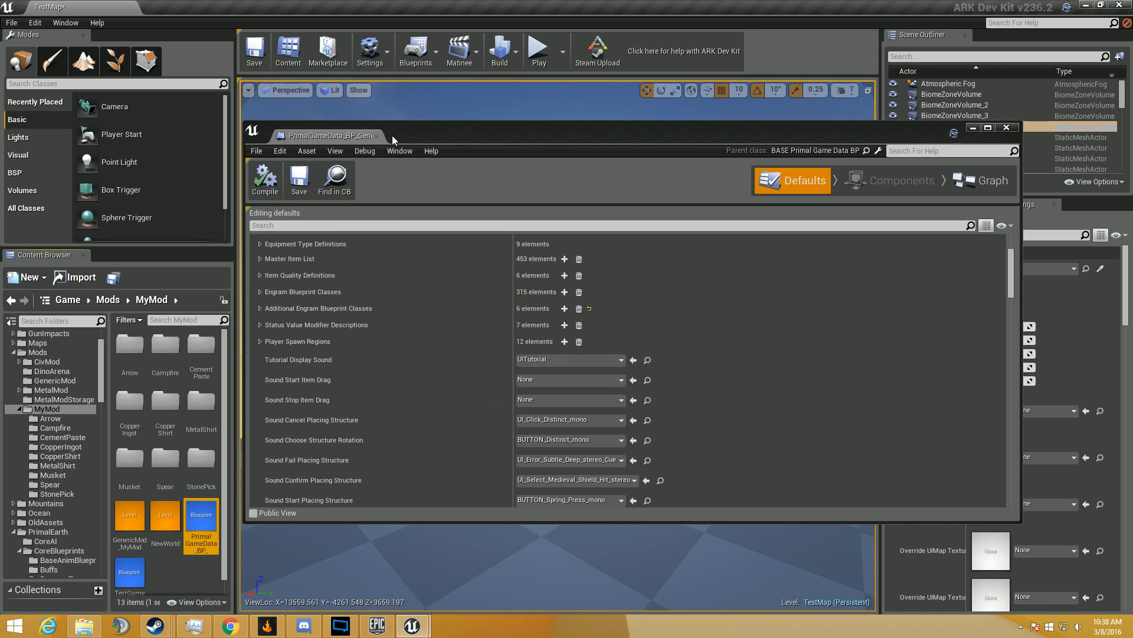
pyautogui.click(376, 136)
# Step: Start a play test of the TestMap level in the editor viewport
pyautogui.moveTo(519, 145); pyautogui.dragTo(528, 188, button='right')
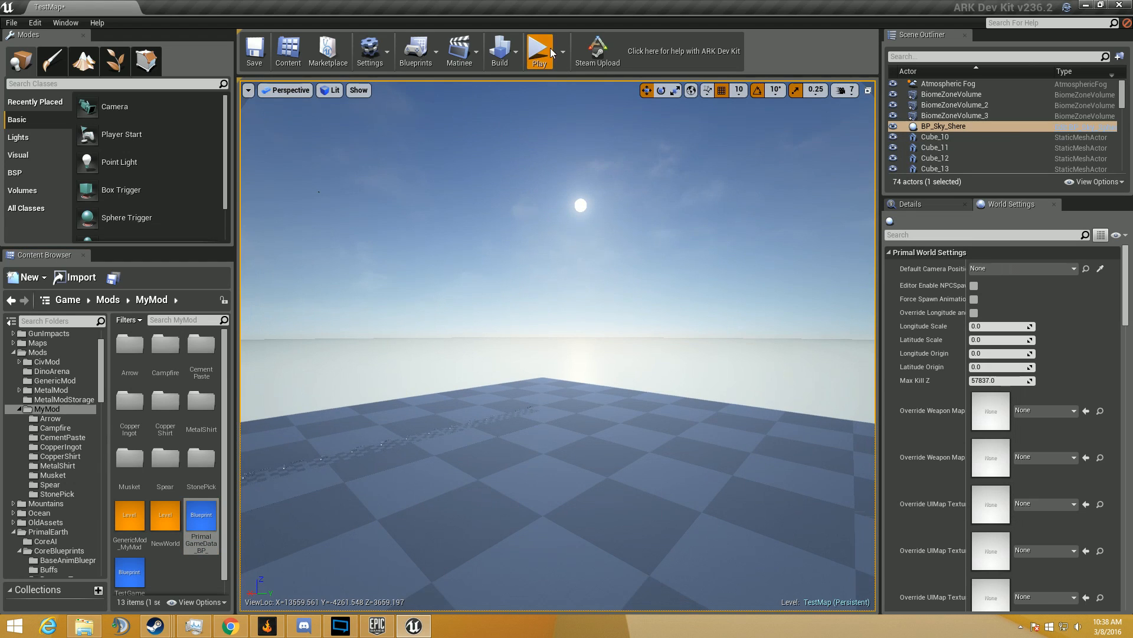
pyautogui.hotkey('alt', 'p')
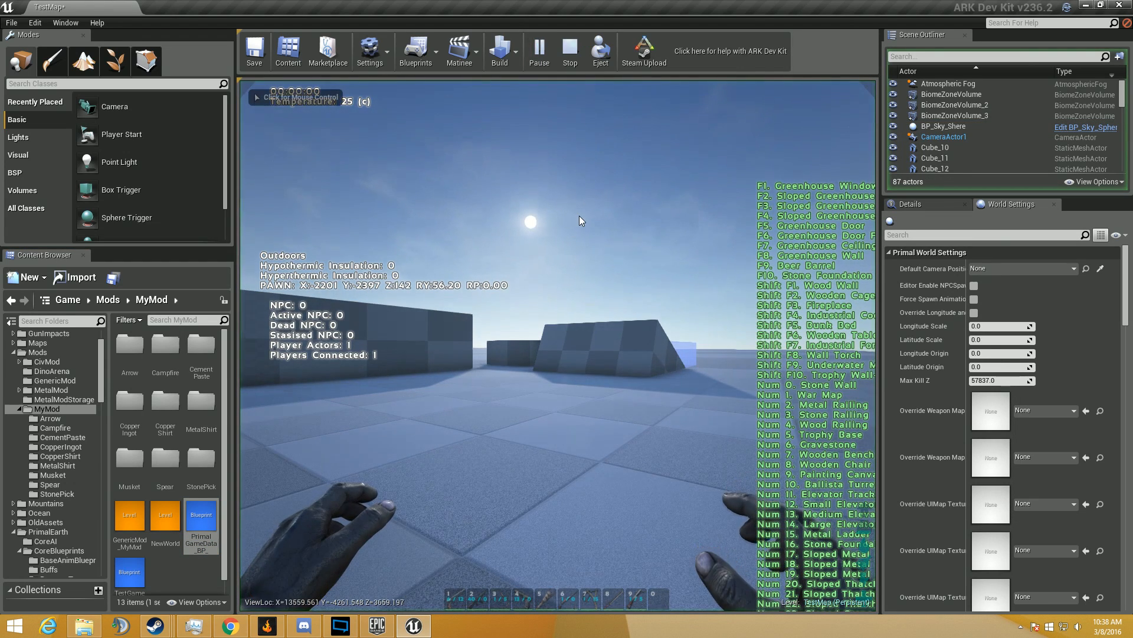
pyautogui.hotkey('shift', 'F1')
# Step: Run the console commands giveengrams and giveresources to grant the character all engrams and resources
pyautogui.press('`')
pyautogui.write('giv')
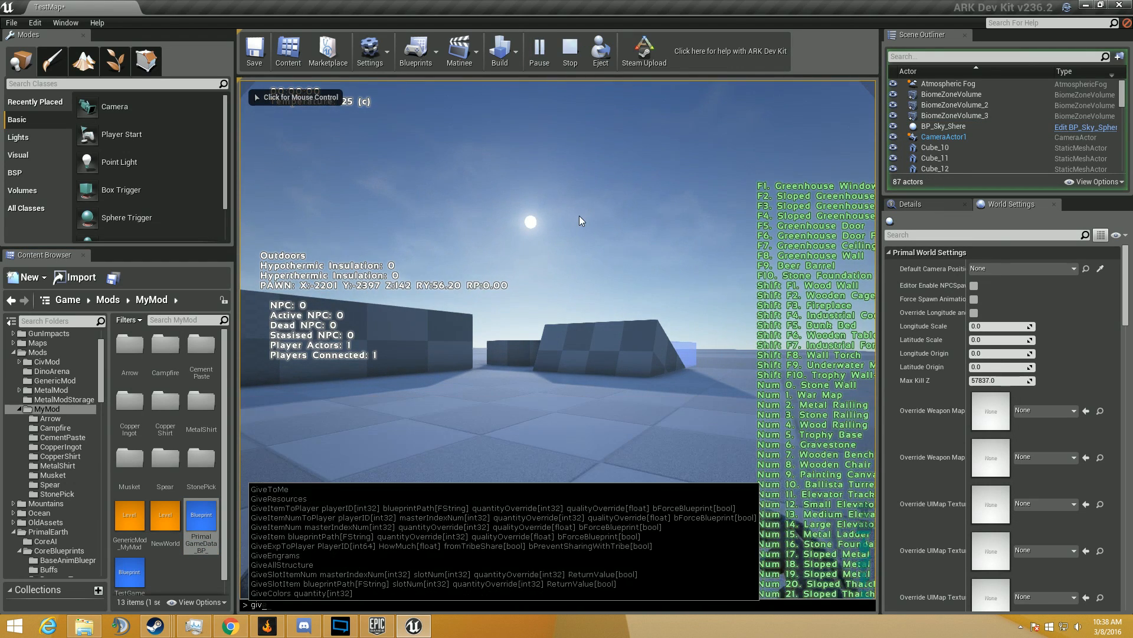
pyautogui.write('eengrams')
pyautogui.press('Return')
pyautogui.press('`')
pyautogui.write('giveresources')
pyautogui.press('Return')
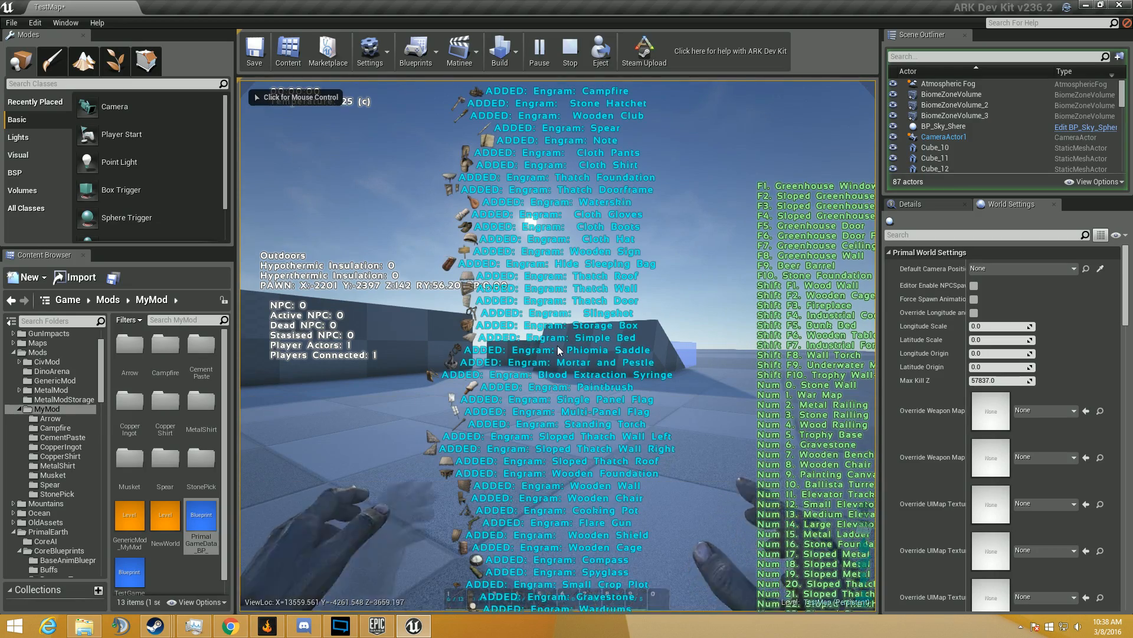
# Step: Craft the Musket from the character's craftables, check it in the quick item slots, and close the inventory
pyautogui.press('i')
pyautogui.click(377, 225)
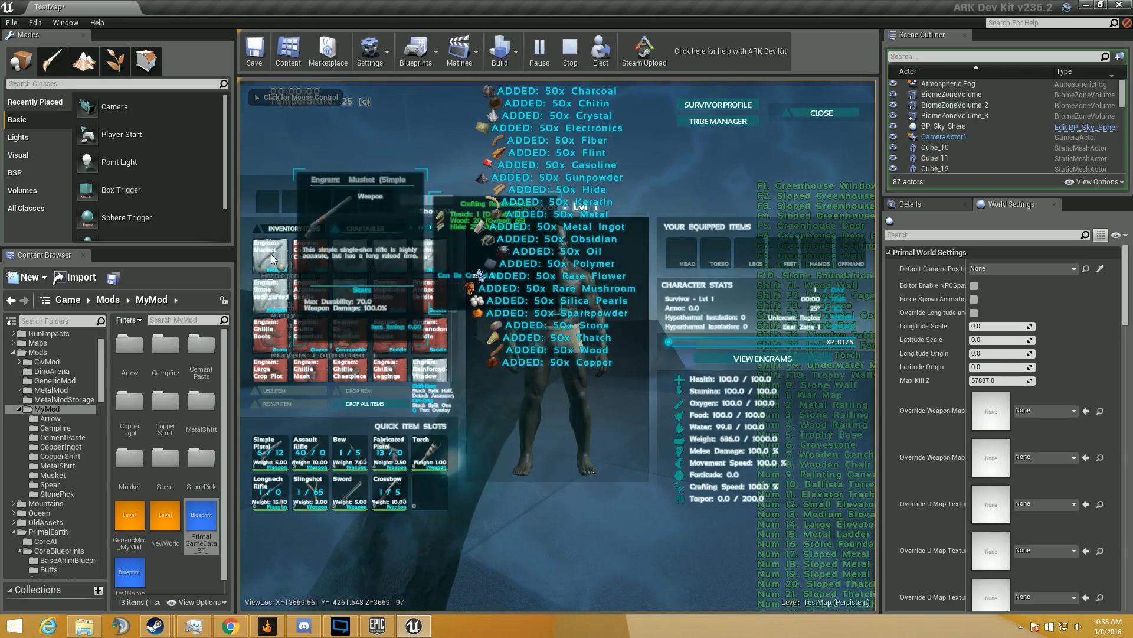
pyautogui.click(301, 390)
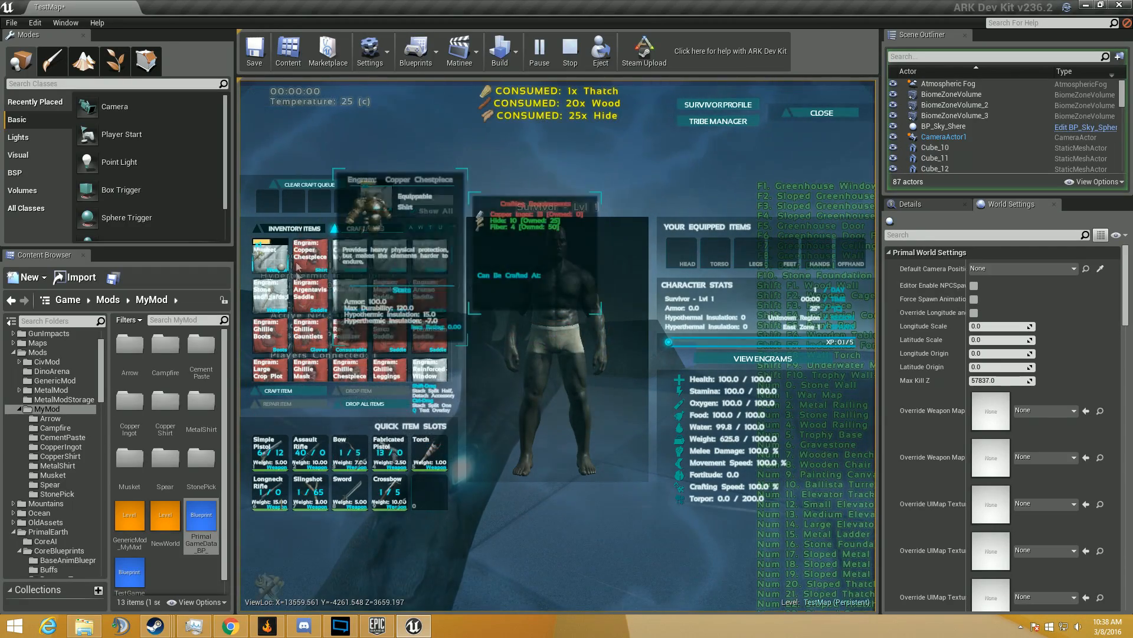
pyautogui.click(304, 224)
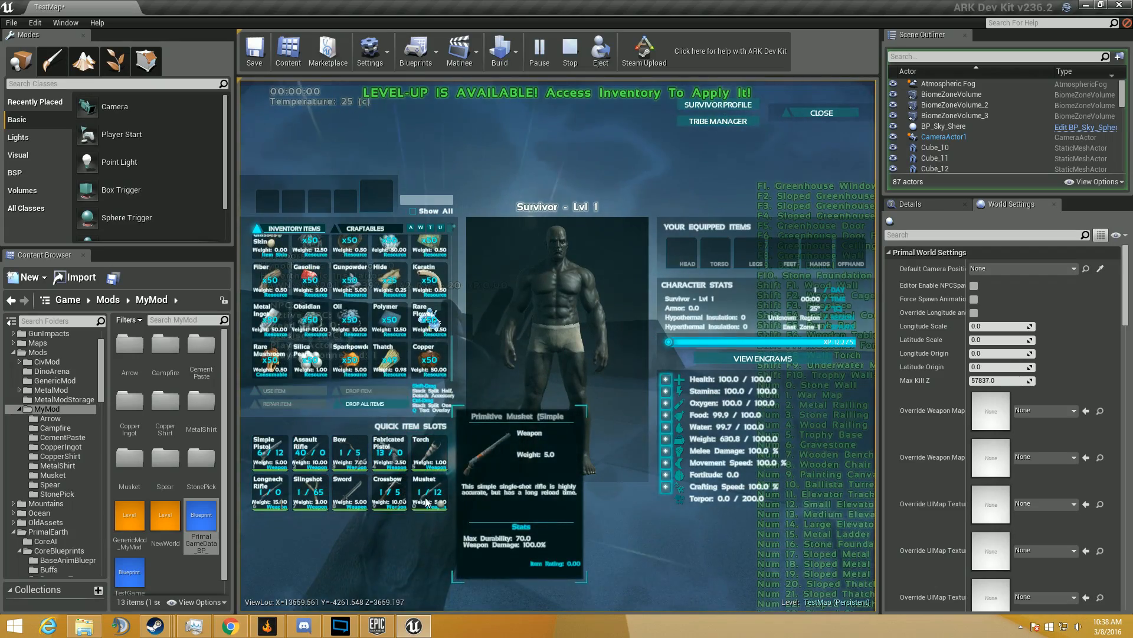
pyautogui.press('i')
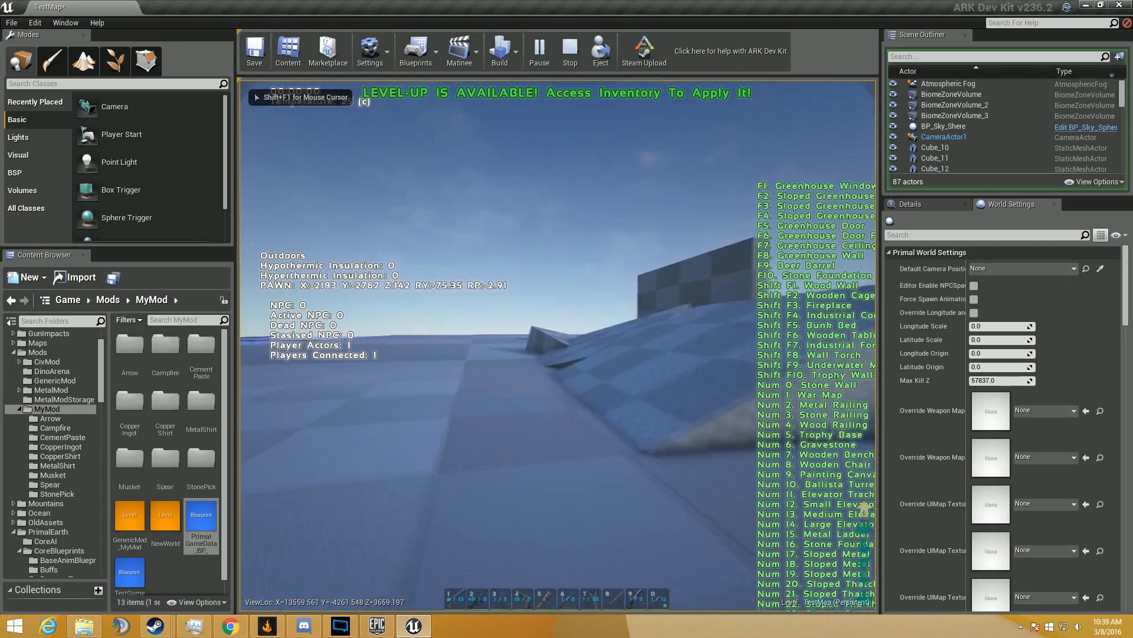
# Step: Check the crafted Musket in the quick item slots, equip it from slot 0, and walk across the test map
pyautogui.press('i')
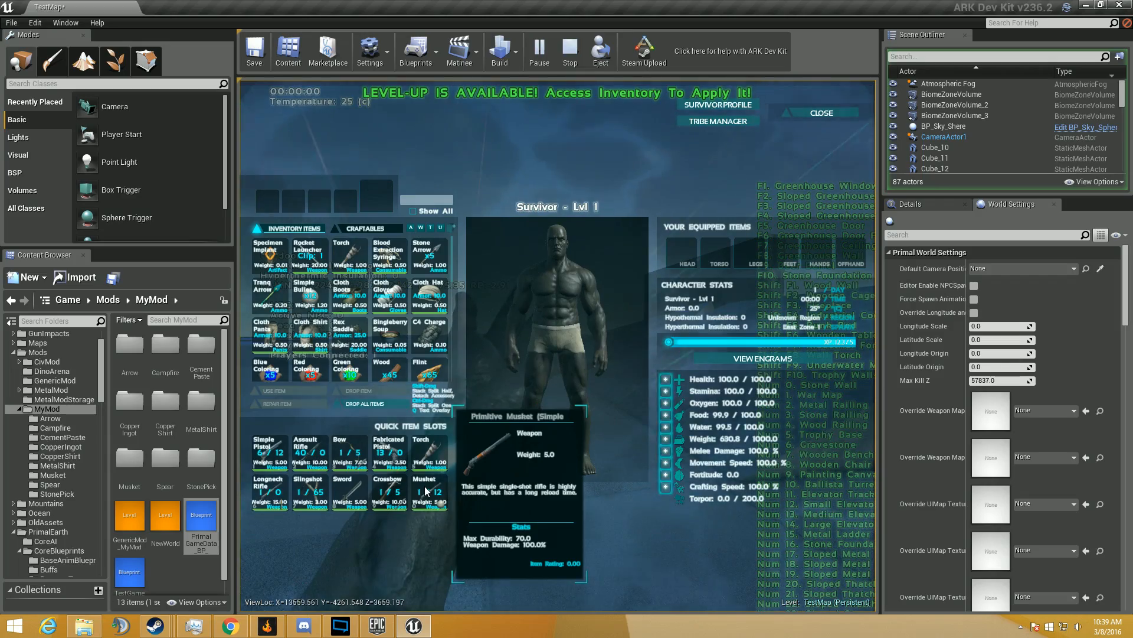
pyautogui.press('i')
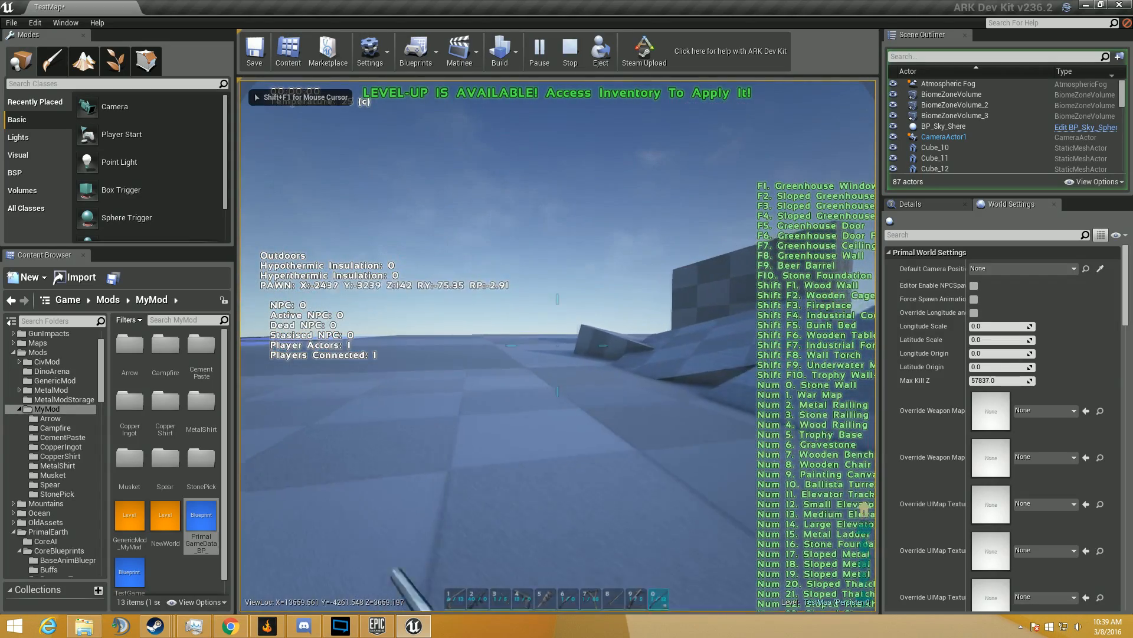
pyautogui.press('w')
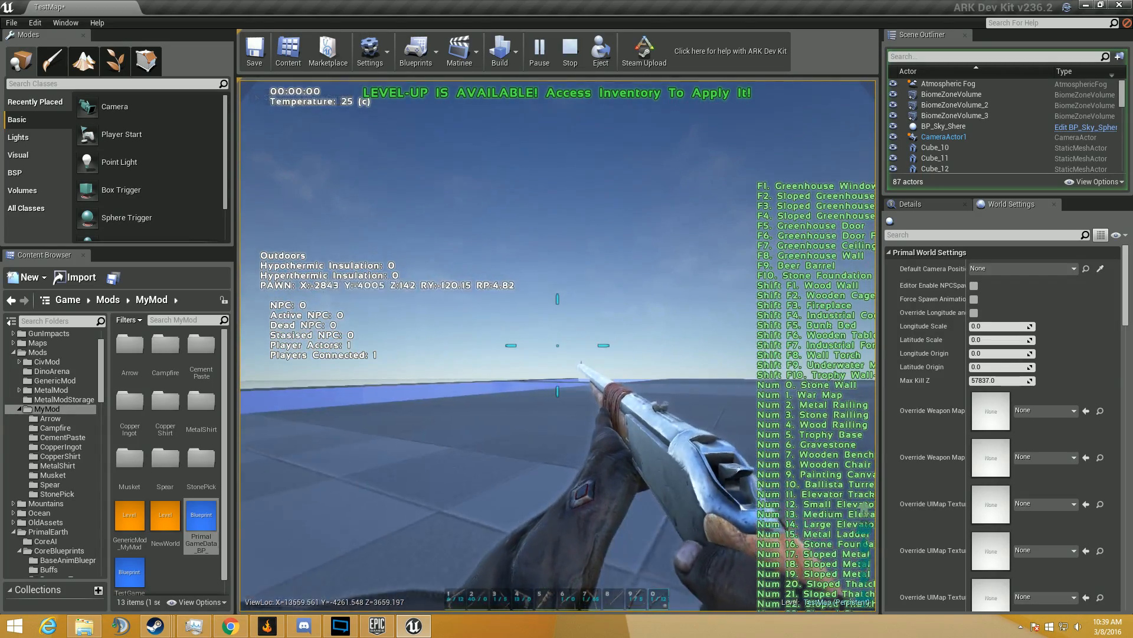
pyautogui.press('6')
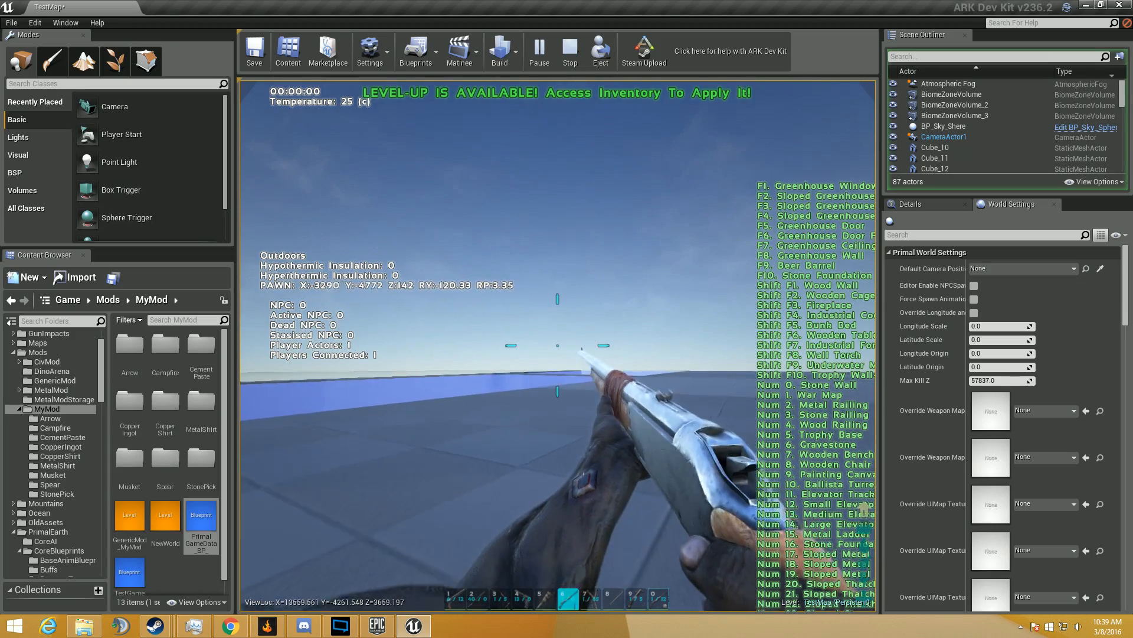
pyautogui.press('0')
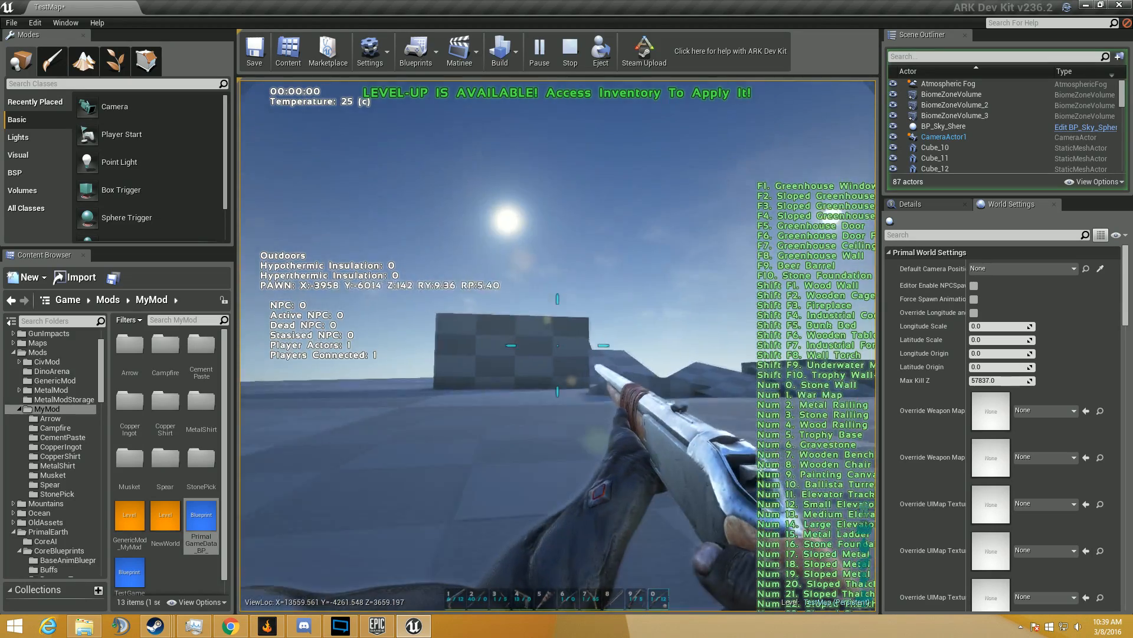
# Step: Test aiming down the Musket's sights toward the block wall, and end the play test
pyautogui.rightClick(558, 345)
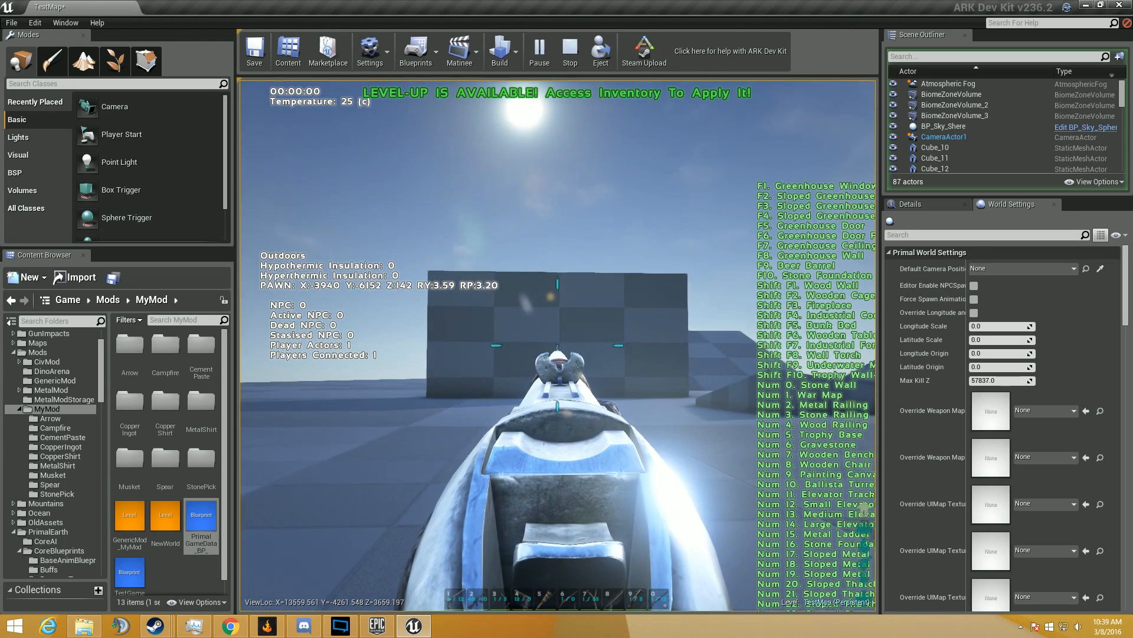
pyautogui.rightClick(558, 345)
pyautogui.rightClick(558, 346)
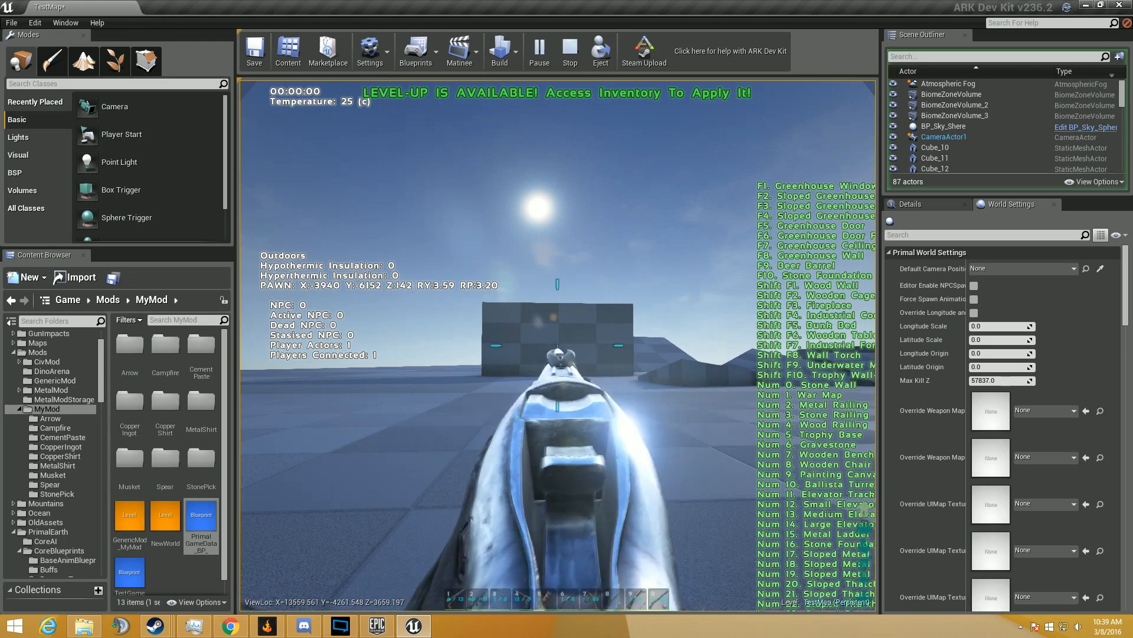
pyautogui.press('Escape')
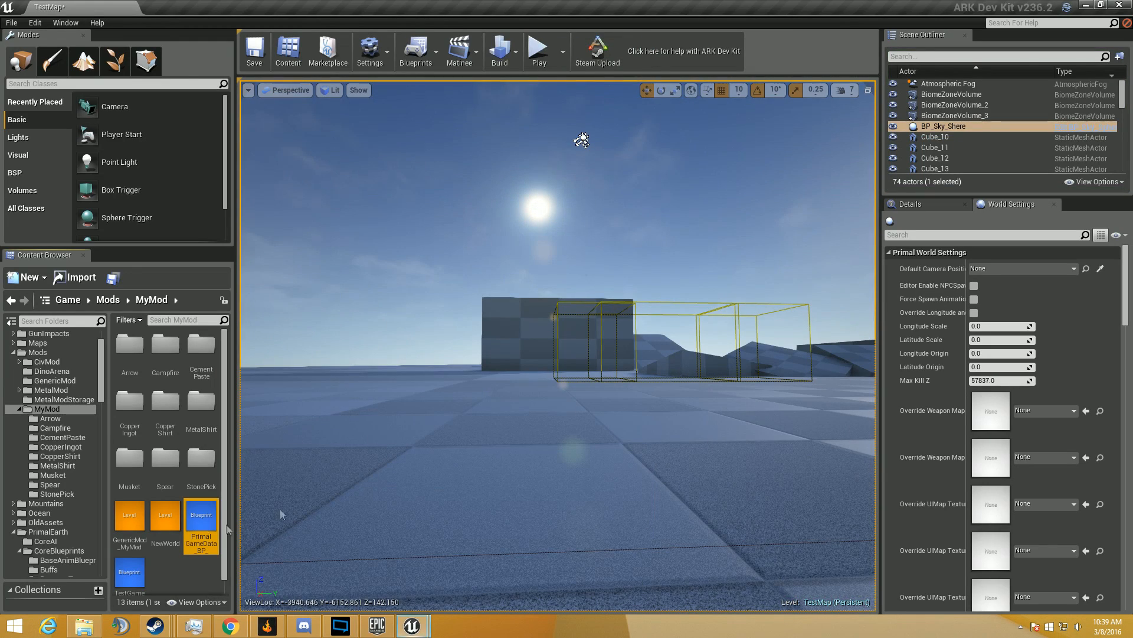
# Step: Open the WeapMusket_MyMod1 blueprint from MyMod's Musket folder
pyautogui.doubleClick(189, 516)
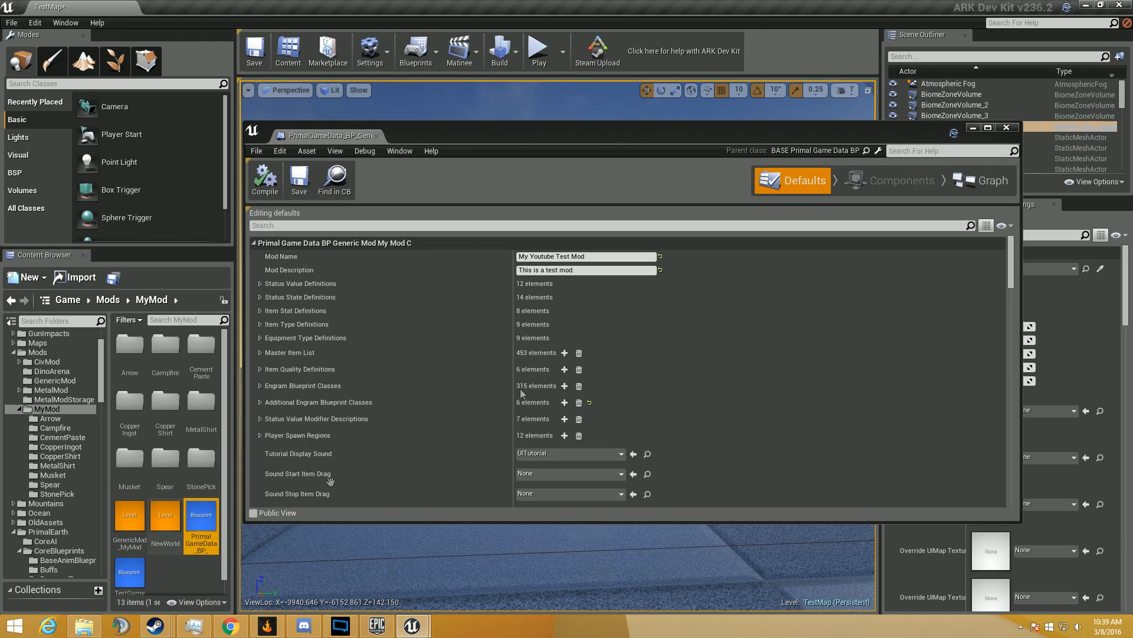
pyautogui.click(1006, 126)
pyautogui.doubleClick(130, 460)
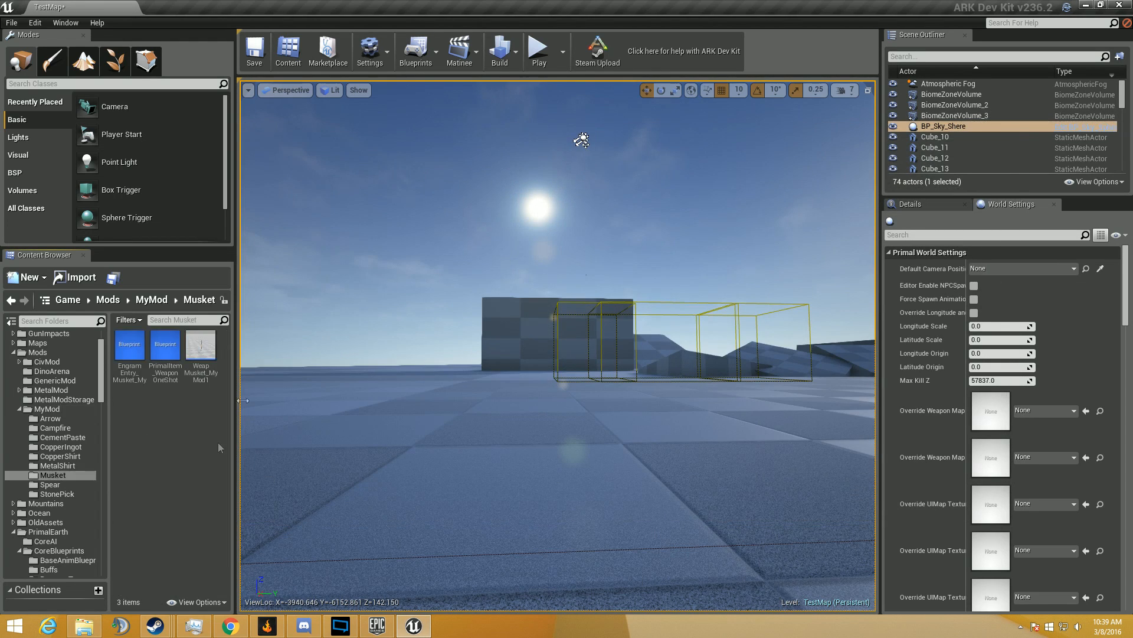
pyautogui.doubleClick(201, 353)
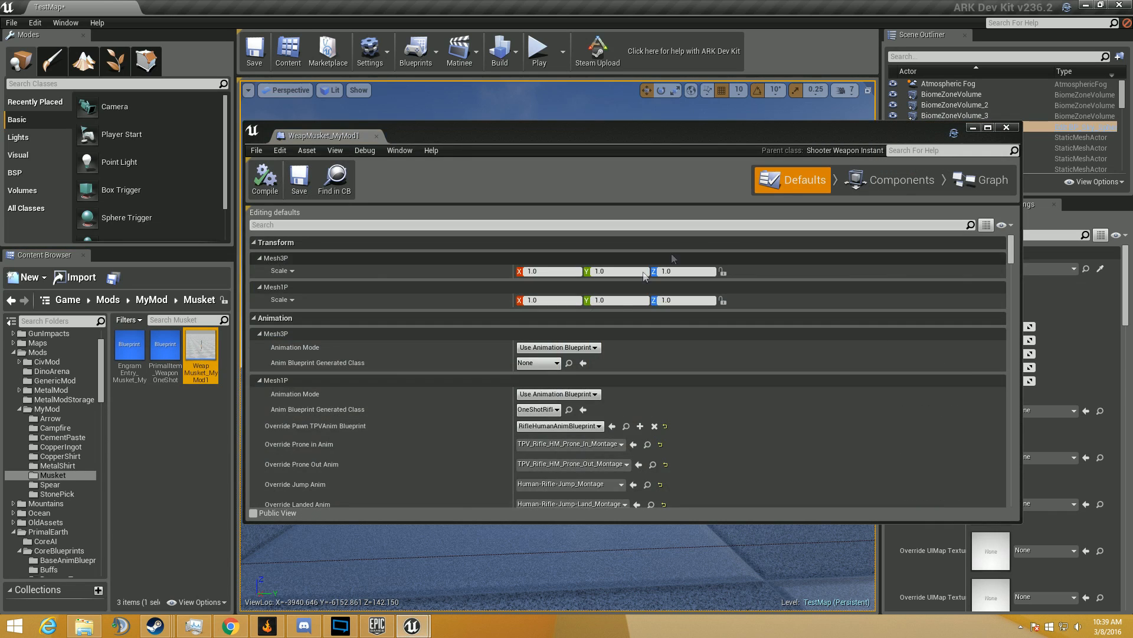
# Step: In the musket blueprint's Instant Config, set Final Weapon Spread Targeting Multiplier to 0 and save the blueprint
pyautogui.scroll(-5, 383, 326)
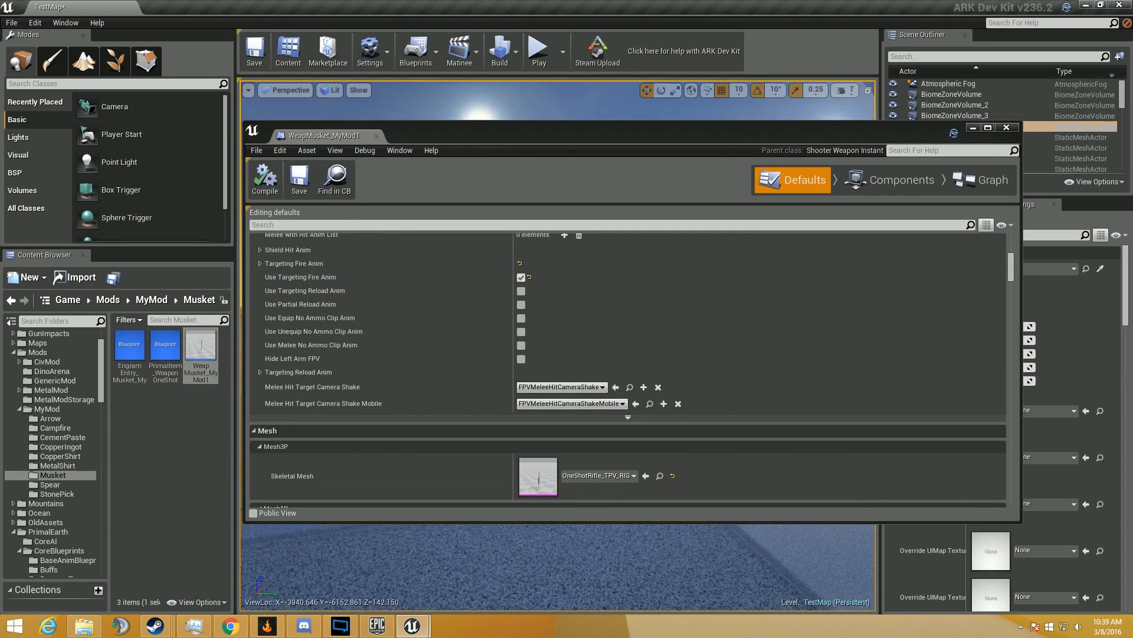
pyautogui.scroll(-5, 406, 491)
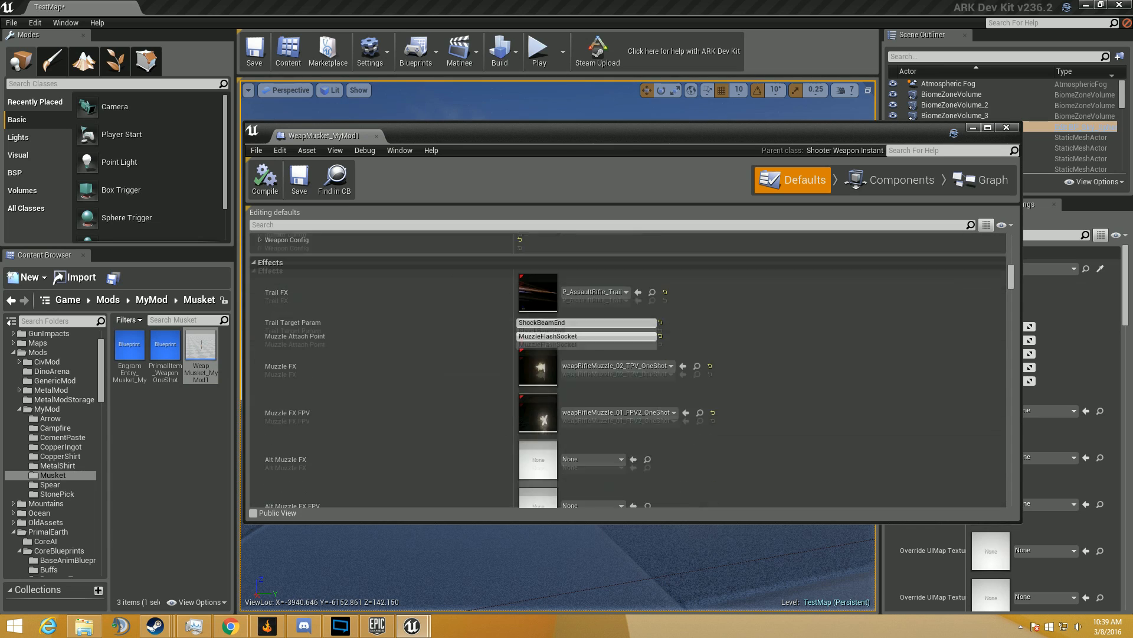
pyautogui.click(260, 344)
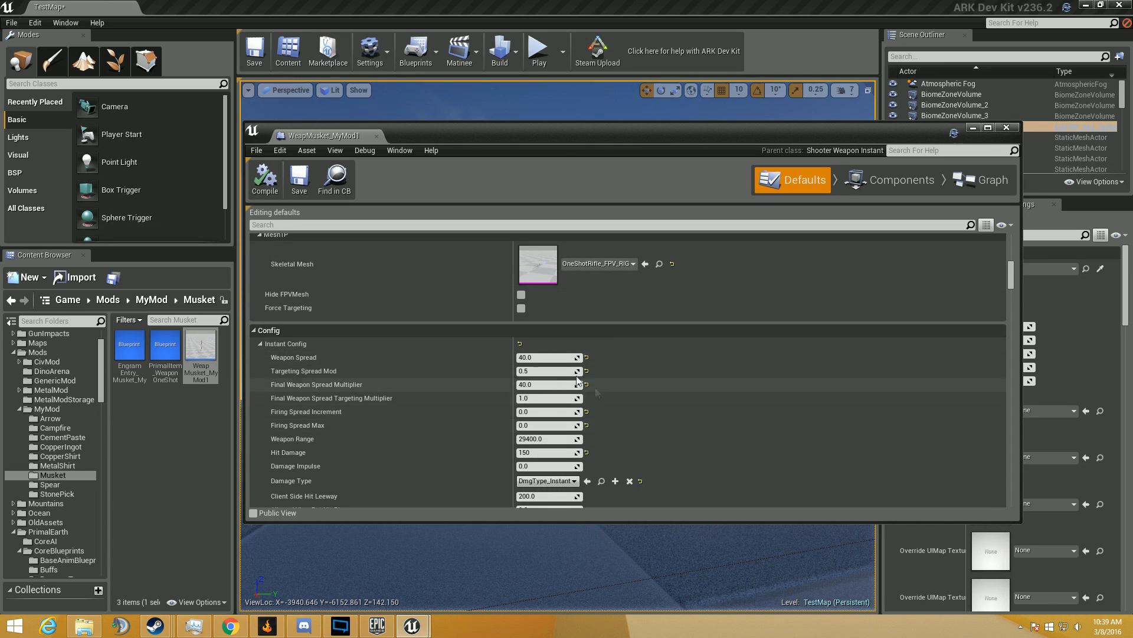
pyautogui.scroll(-2, 457, 402)
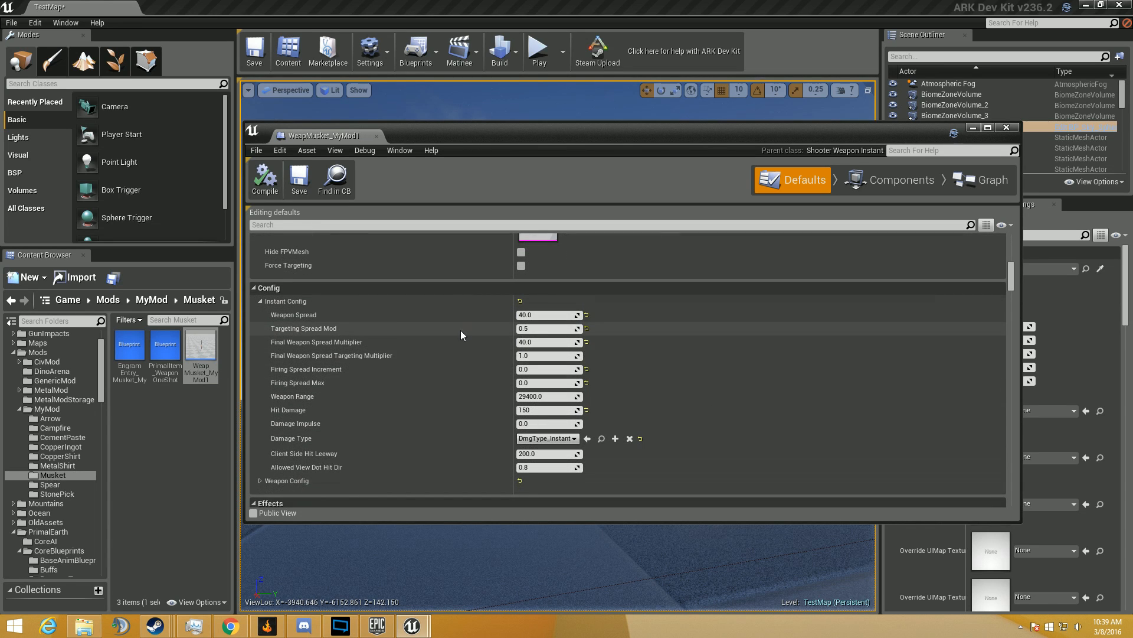
pyautogui.click(532, 353)
pyautogui.write('0')
pyautogui.press('Return')
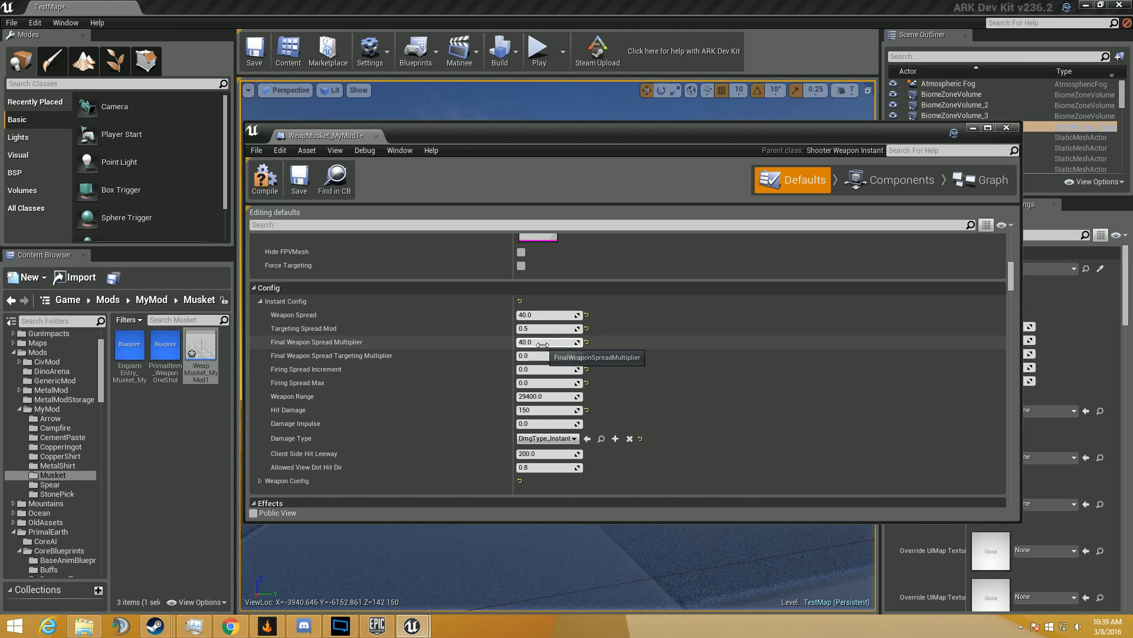
pyautogui.click(297, 181)
# Step: Start a new play test and use console commands, including GiveResources, to grant the character all resources and engrams
pyautogui.click(532, 103)
pyautogui.click(538, 53)
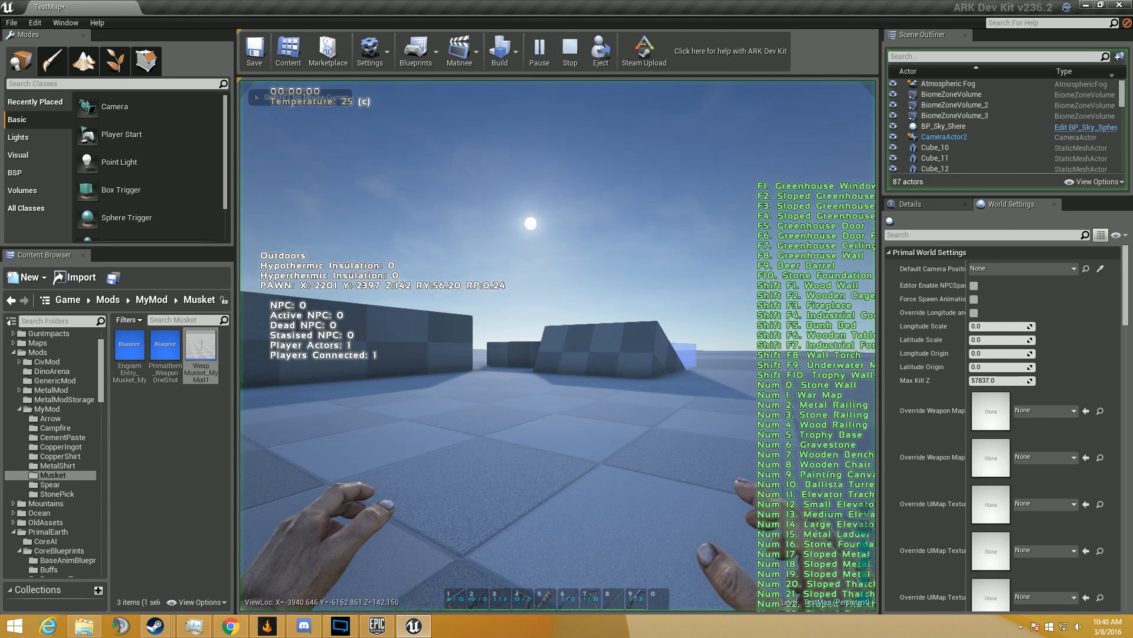
pyautogui.press('Tab')
pyautogui.write('GiveResources')
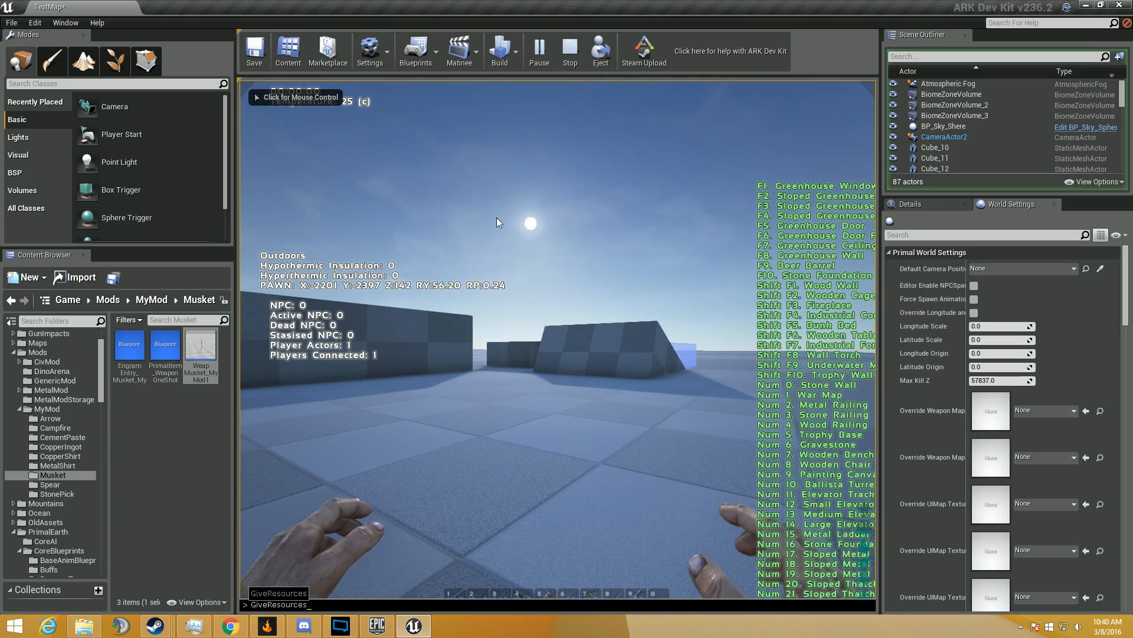
pyautogui.press('Return')
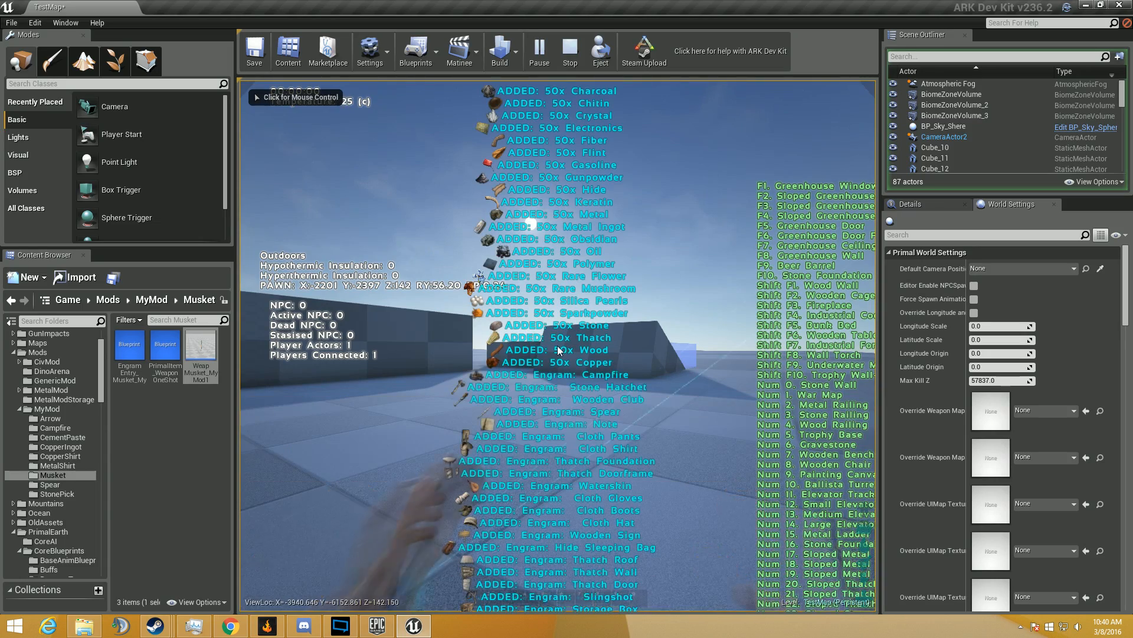
# Step: Craft a Musket from the character's craftables, add it to the last quick item slot, and close the inventory
pyautogui.press('i')
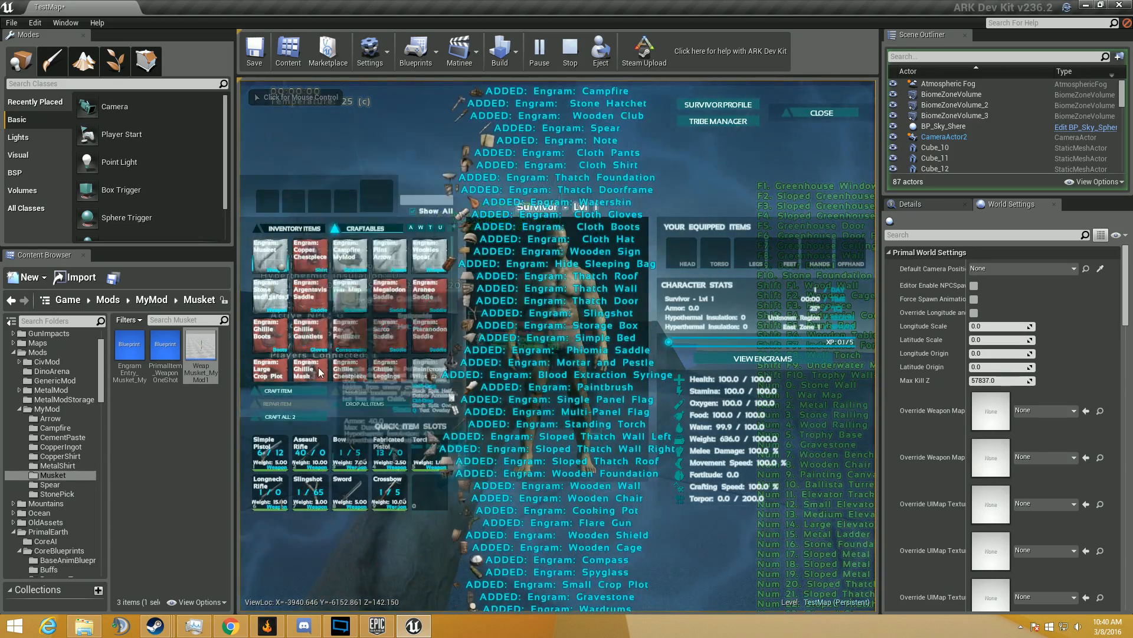
pyautogui.click(291, 391)
pyautogui.click(294, 229)
pyautogui.scroll(-6, 429, 280)
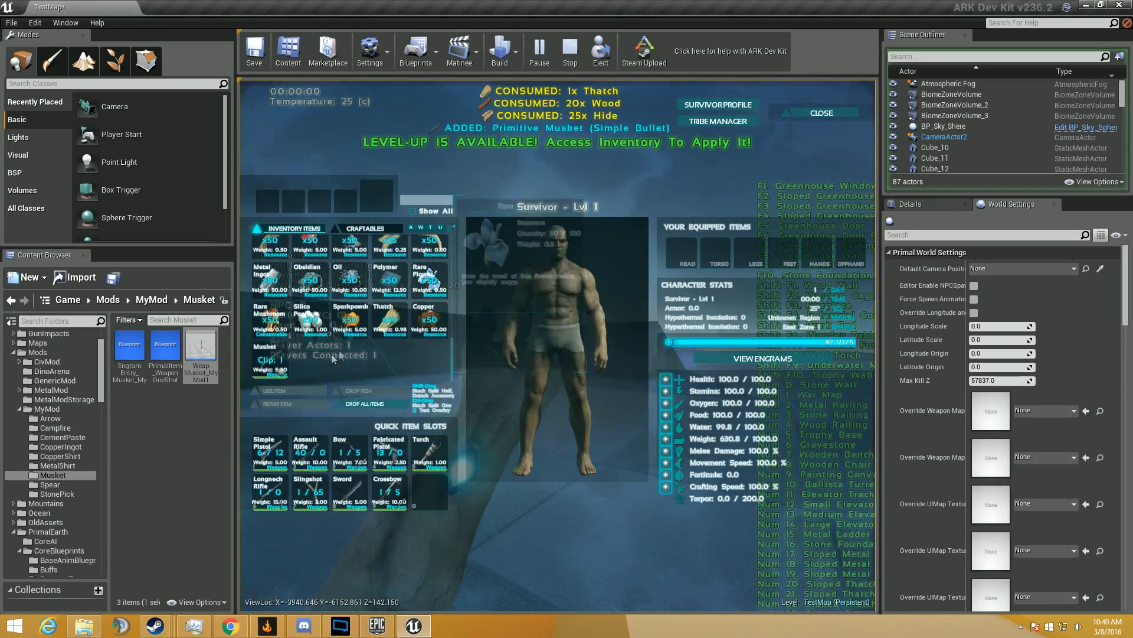
pyautogui.press('i')
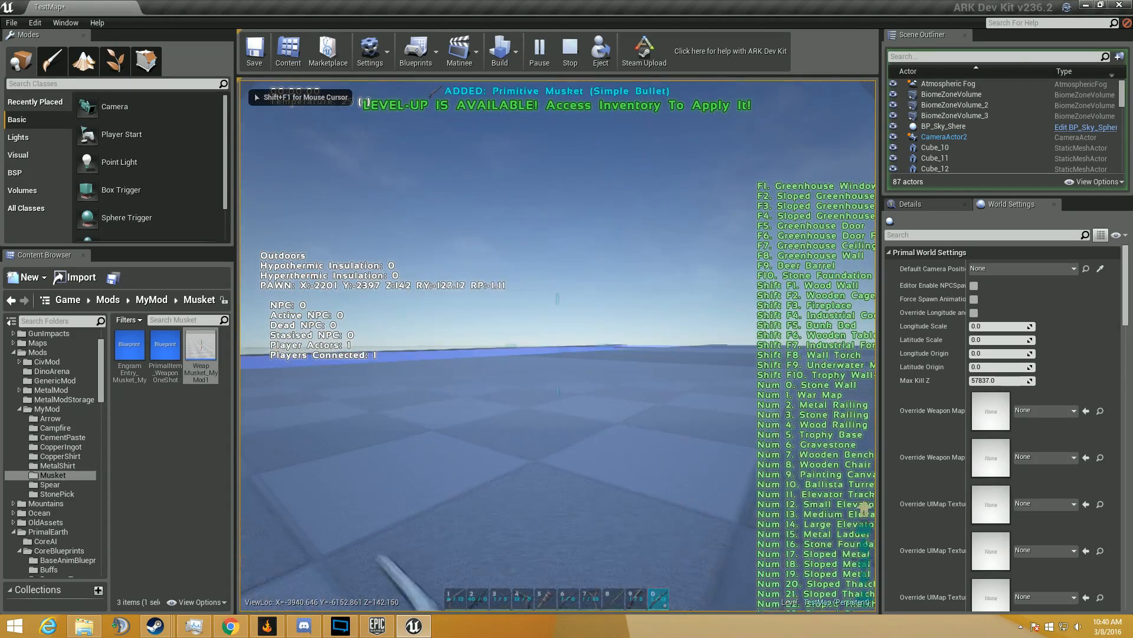
# Step: Test aiming with the newly crafted Musket while moving around the test map, and end the play test
pyautogui.press('w')
pyautogui.rightClick(558, 346)
pyautogui.hotkey('shift', 'w')
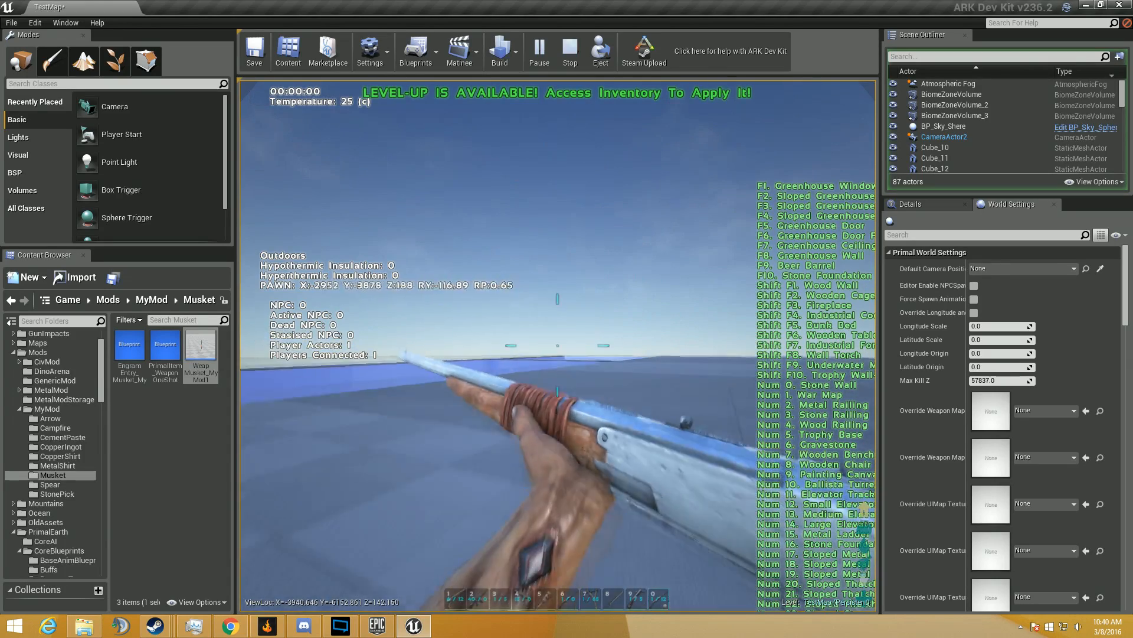
pyautogui.press('Escape')
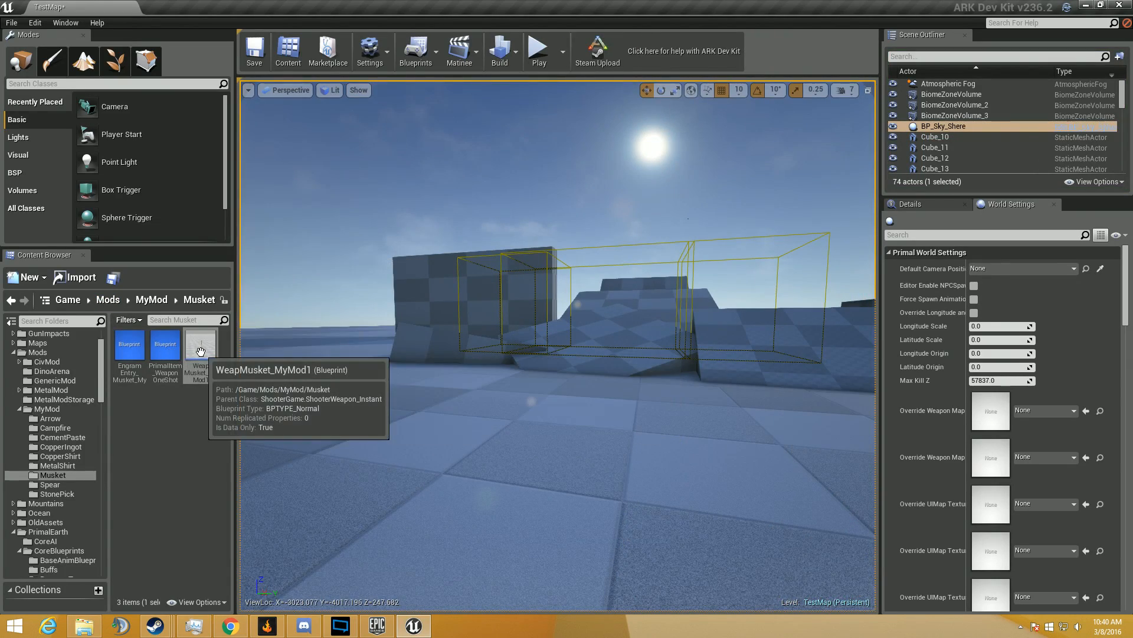
# Step: Reopen the WeapMusket_MyMod1 blueprint and expand its Instant Config settings to review the weapon spread values
pyautogui.doubleClick(199, 366)
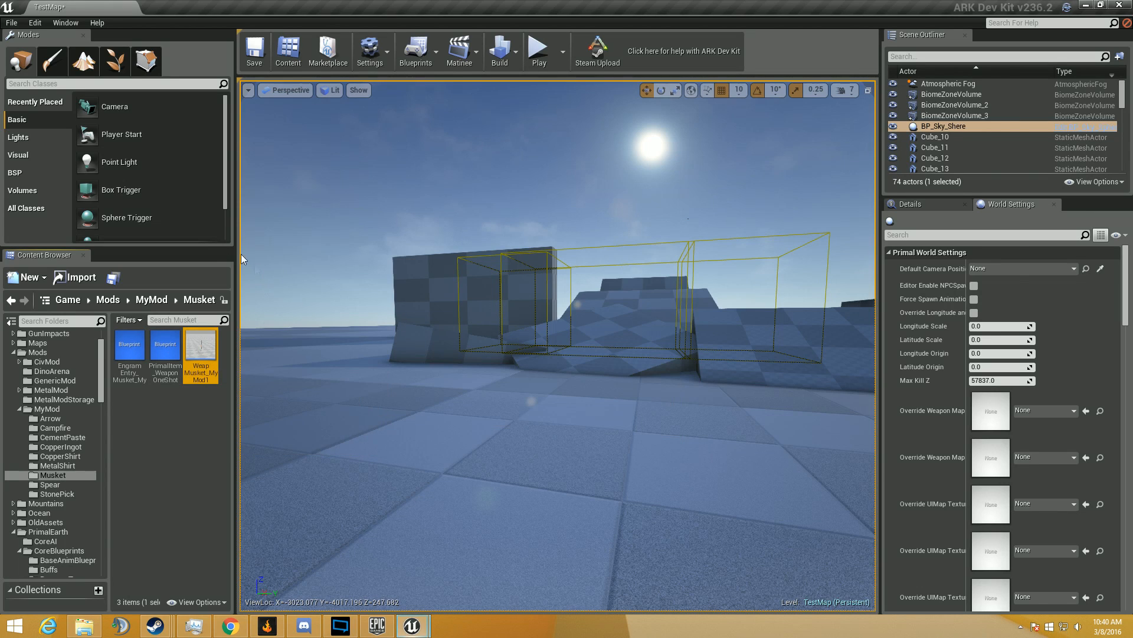
pyautogui.scroll(-15, 293, 361)
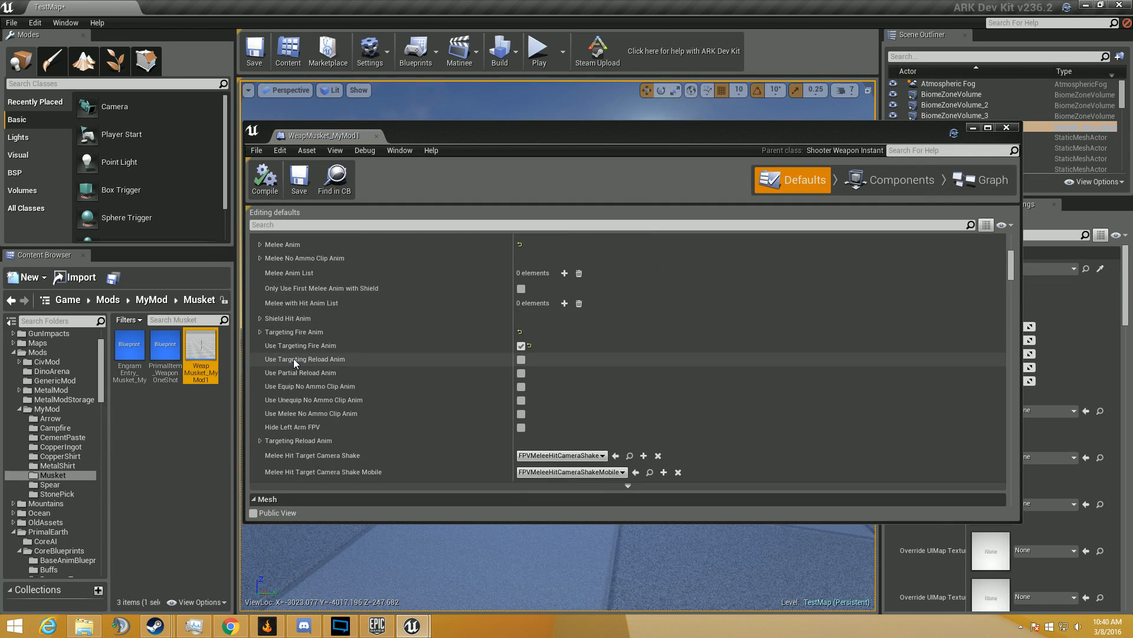
pyautogui.scroll(-20, 268, 321)
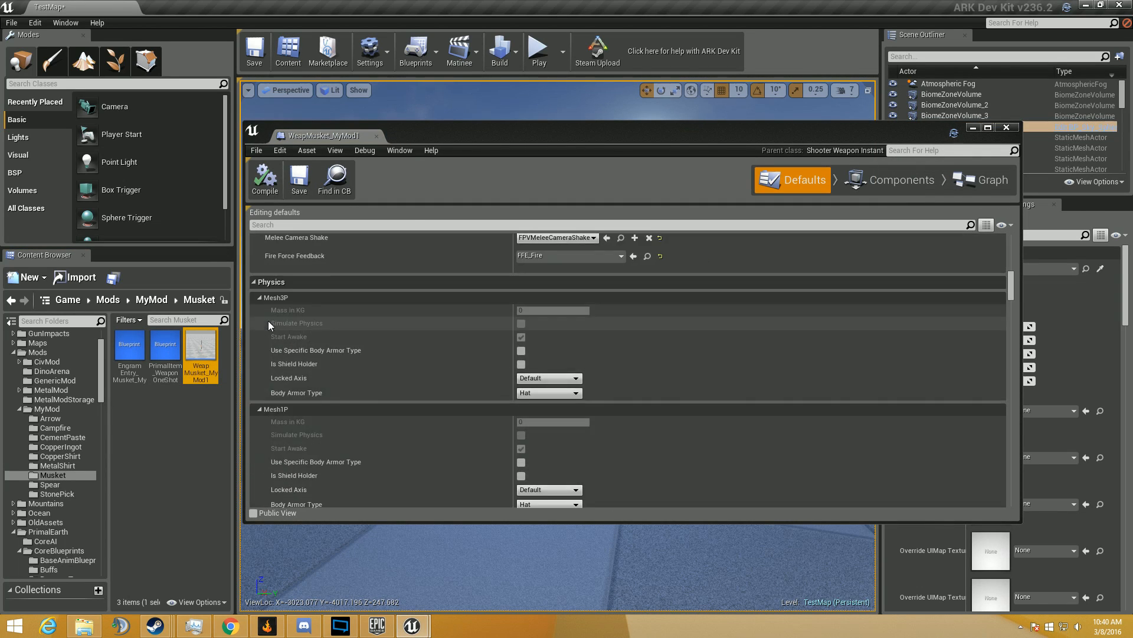
pyautogui.scroll(20, 282, 321)
pyautogui.scroll(-5, 282, 321)
pyautogui.scroll(12, 282, 321)
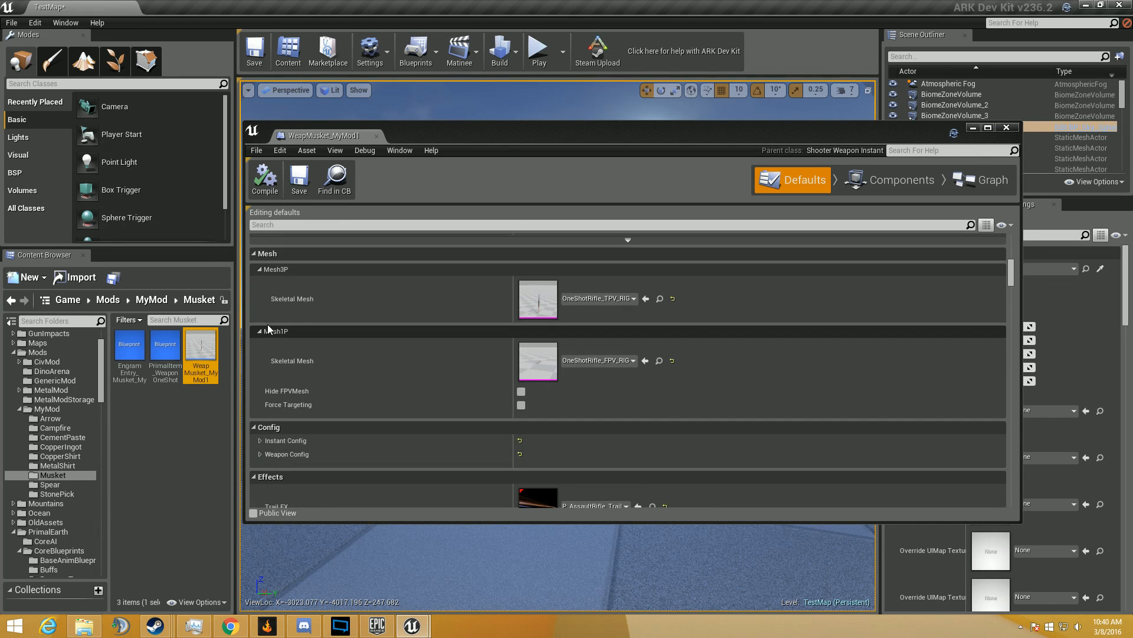
pyautogui.click(260, 440)
pyautogui.scroll(-5, 410, 370)
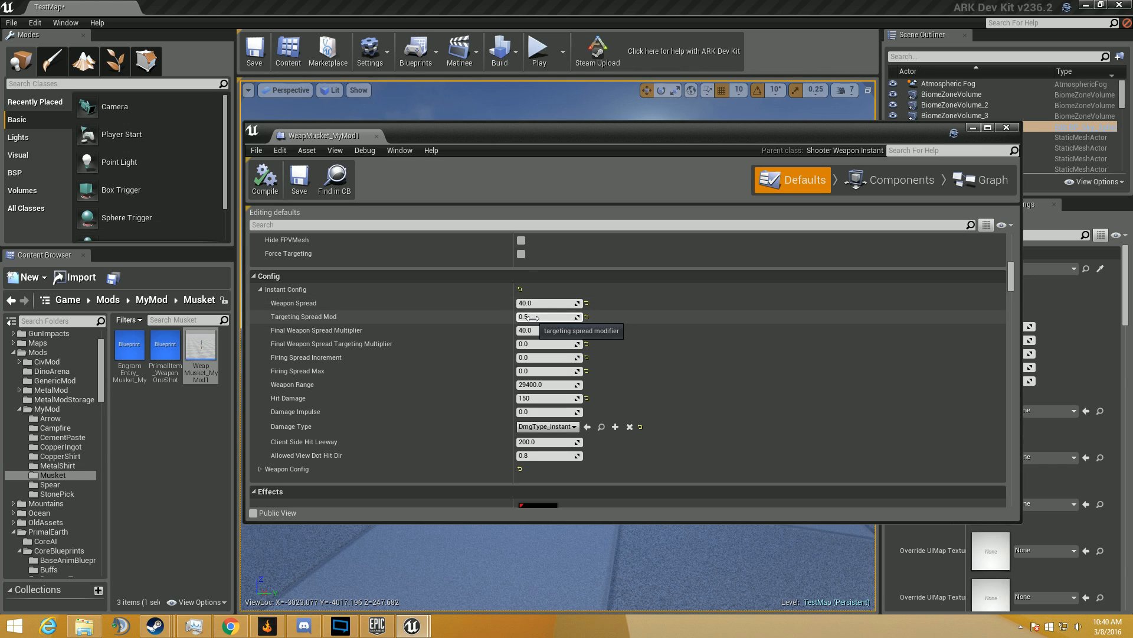
# Step: Edit the Final Weapon Spread Targeting Multiplier in the musket's Instant Config, and save and close the blueprint
pyautogui.click(536, 348)
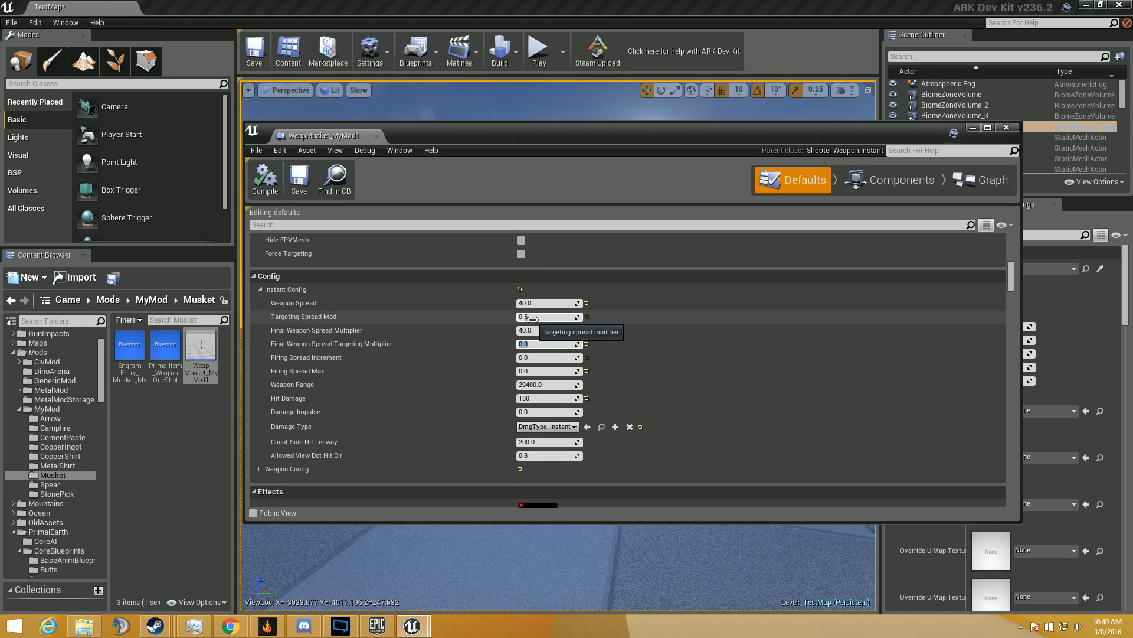
pyautogui.click(660, 340)
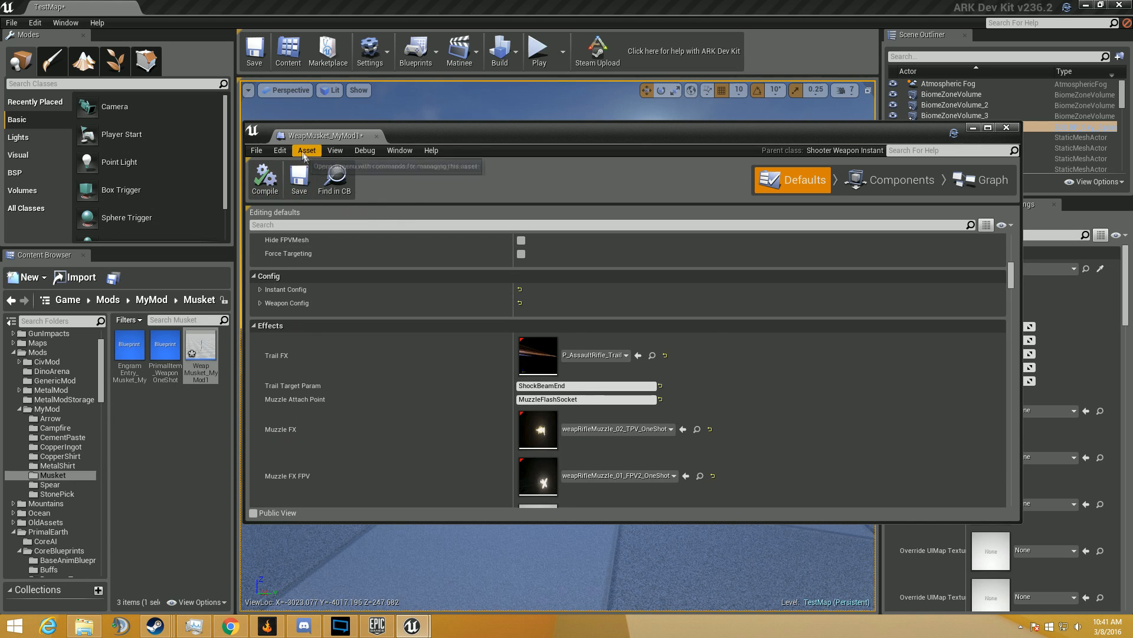
pyautogui.click(300, 180)
pyautogui.click(377, 136)
# Step: Start another play test and use the console, including giveengrams, to grant the character all resources and engrams
pyautogui.click(531, 51)
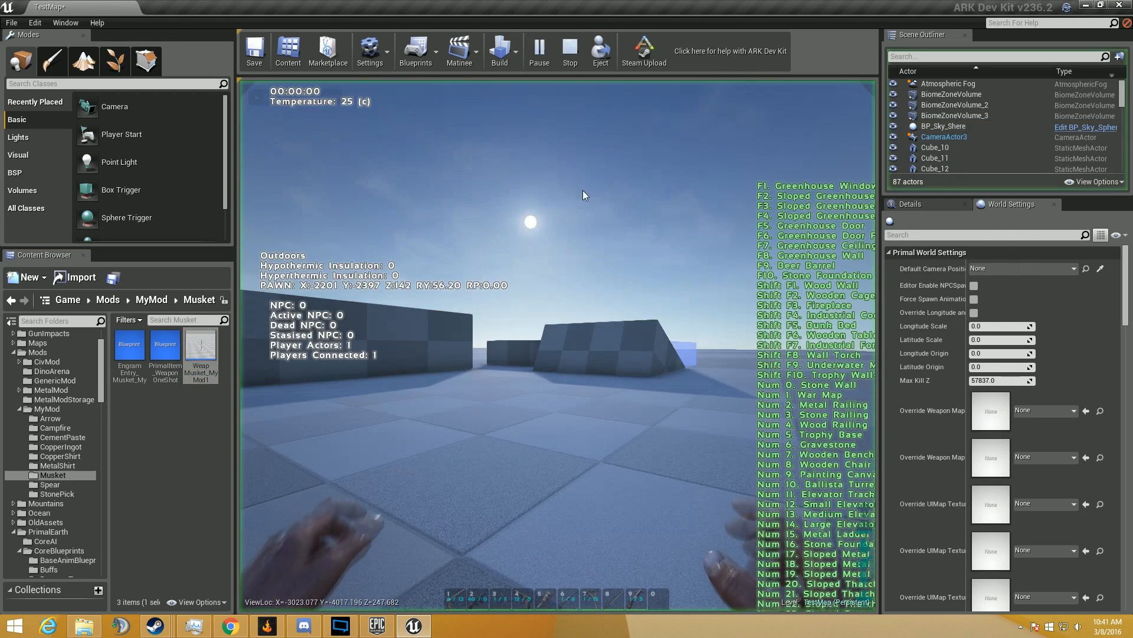
pyautogui.press('Tab')
pyautogui.write('giv')
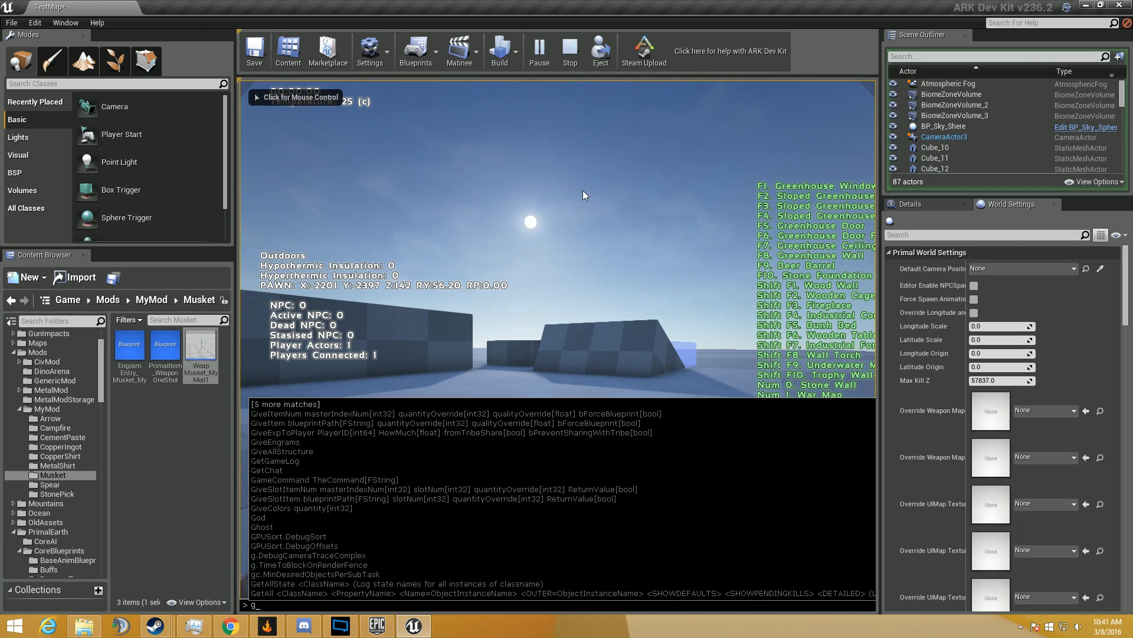
pyautogui.press('Return')
pyautogui.write('giveengrams')
pyautogui.press('Return')
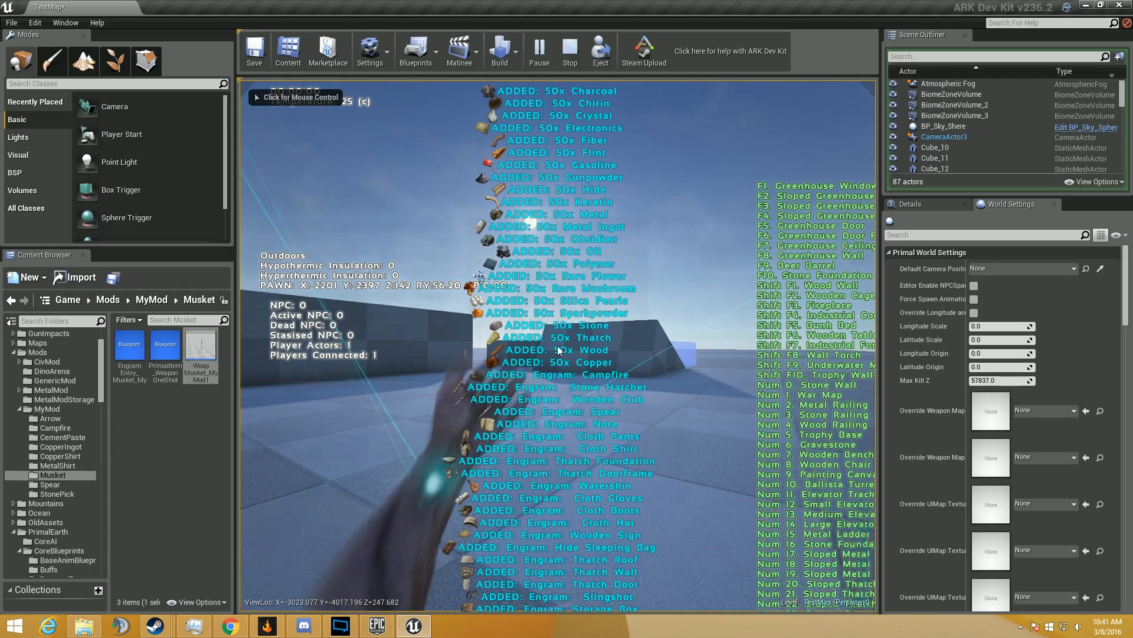
# Step: Craft a Musket (Simple Bullet) from the character's inventory and close the inventory
pyautogui.press('i')
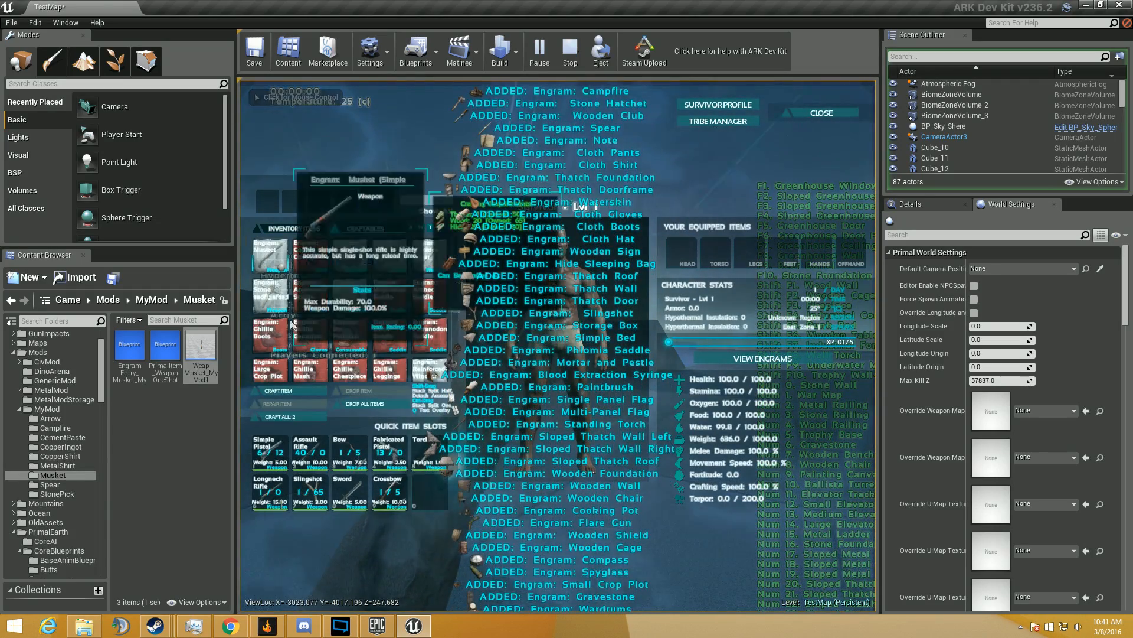
pyautogui.click(288, 390)
pyautogui.click(297, 228)
pyautogui.scroll(-5, 378, 247)
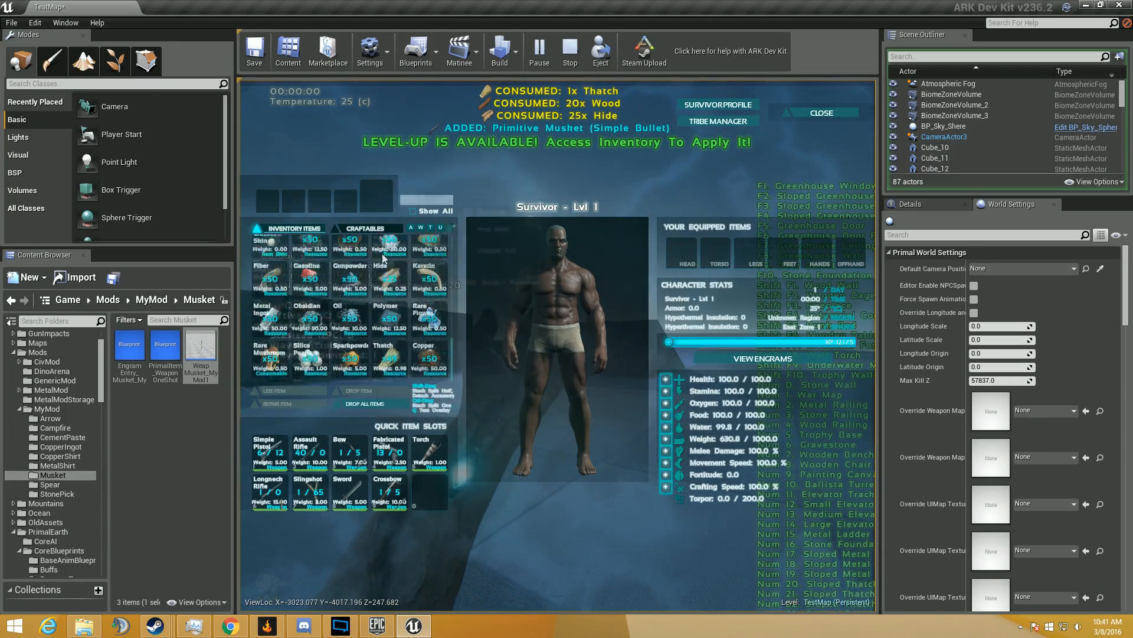
pyautogui.press('i')
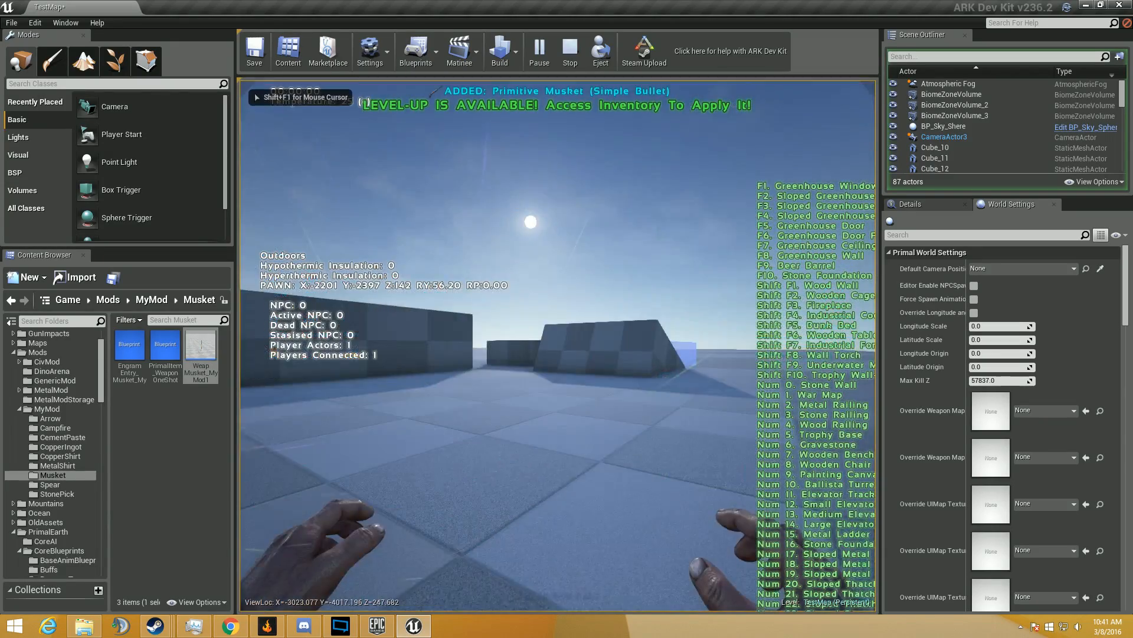
# Step: Equip the crafted musket and test aiming it while walking and sprinting across the test map
pyautogui.press('8')
pyautogui.press('w')
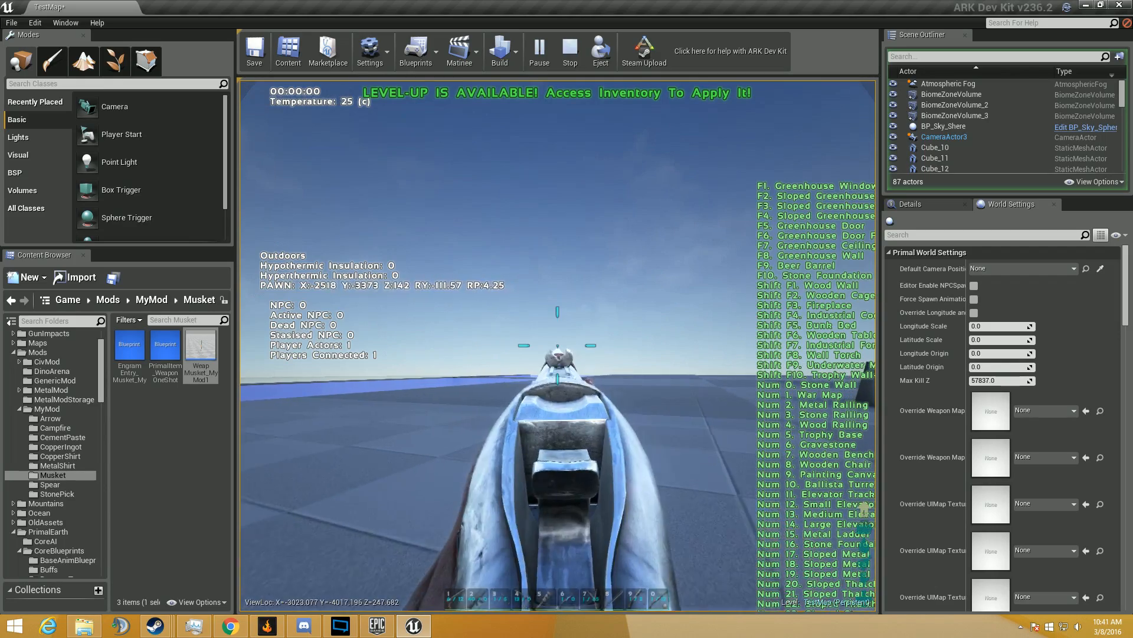
pyautogui.hotkey('shift', 'w')
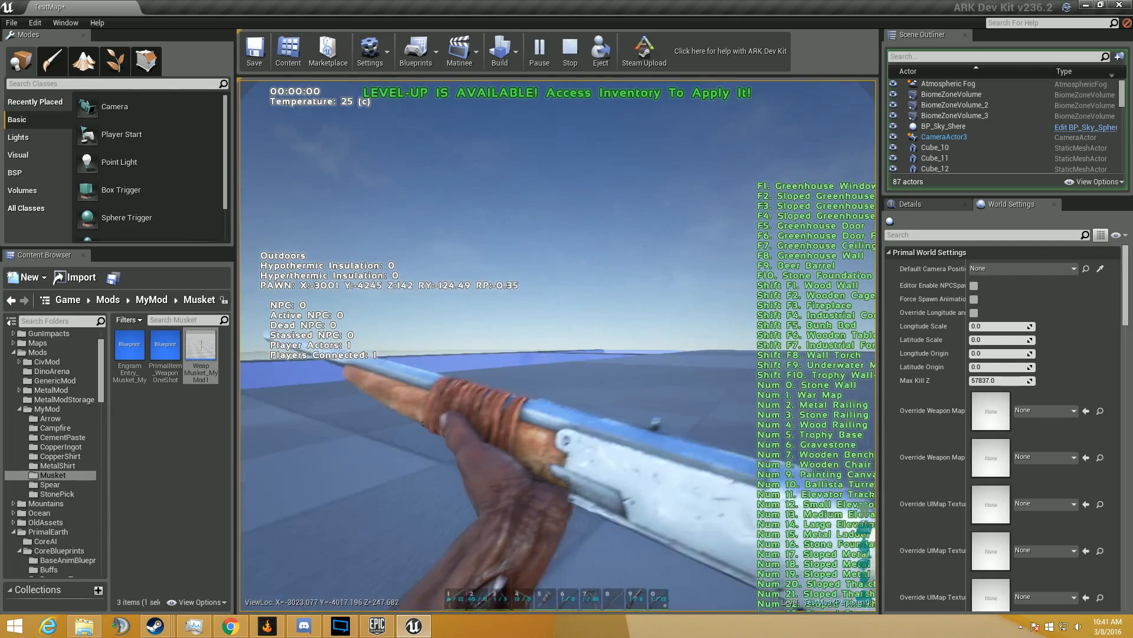
pyautogui.hotkey('shift', 'w')
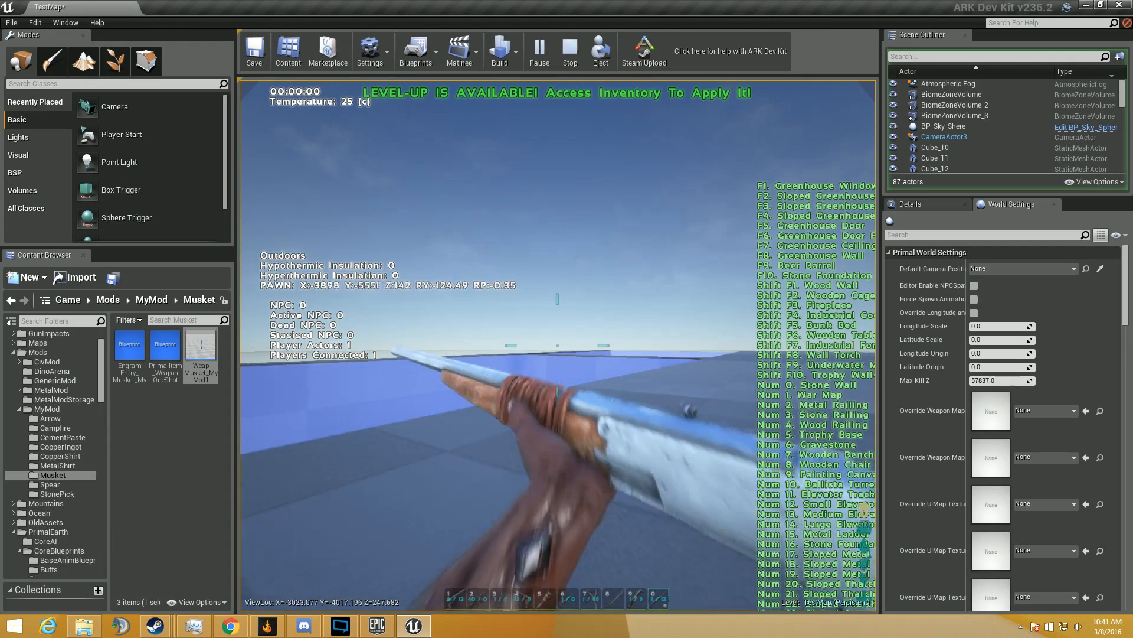
pyautogui.press('w')
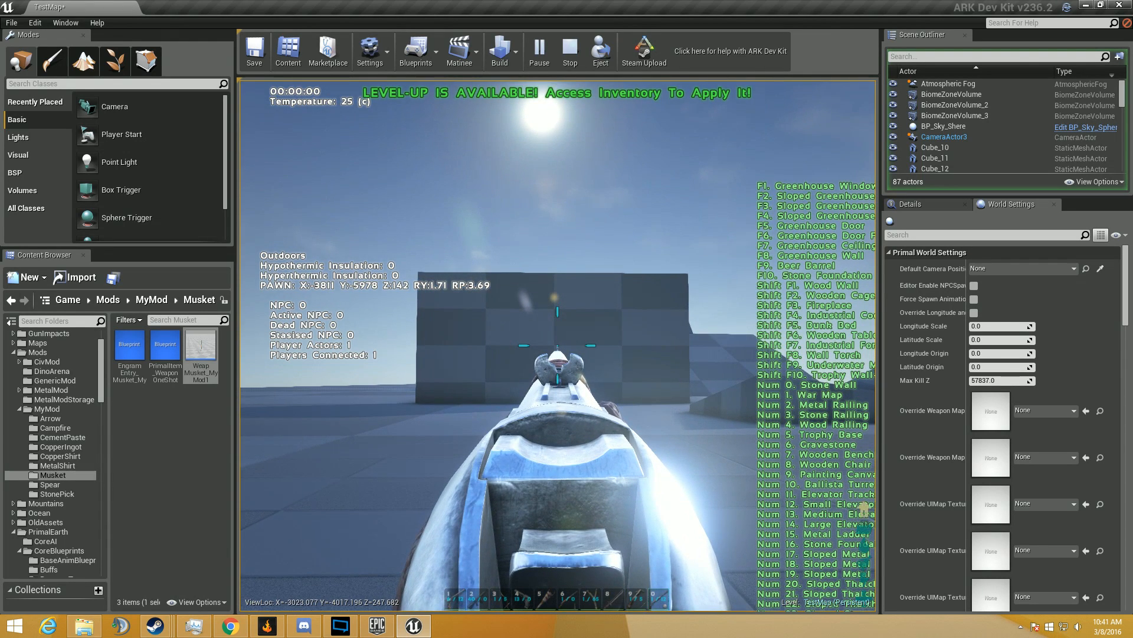
# Step: Open the WeapMusket_MyMod1 blueprint during play, examine its targeting delay and aim drift settings, and close it
pyautogui.press('Tab')
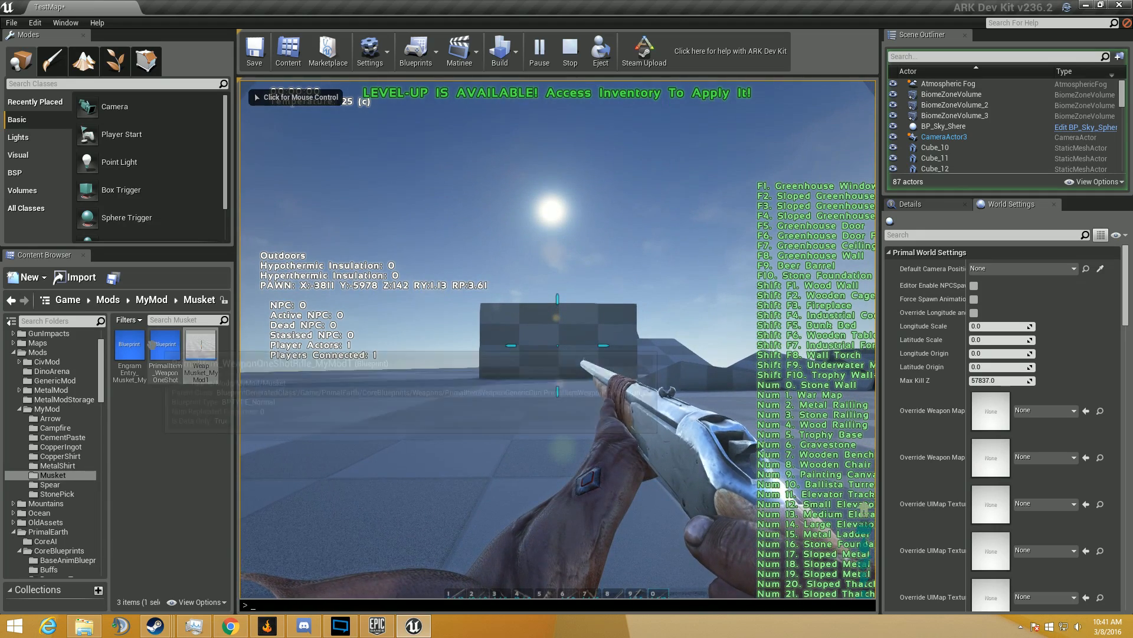
pyautogui.doubleClick(203, 355)
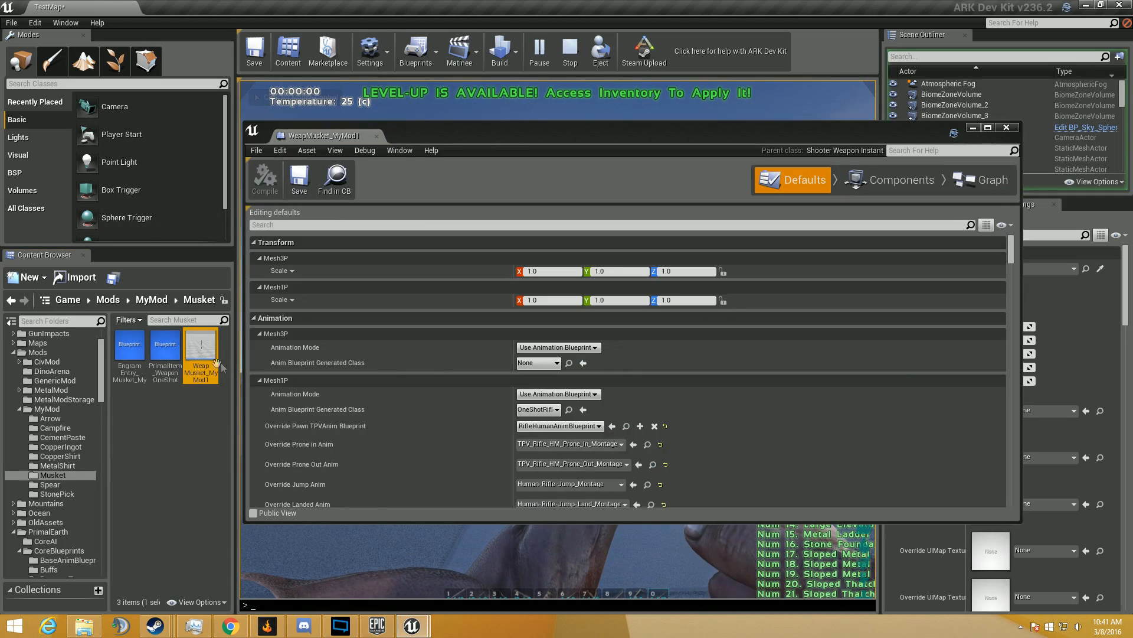
pyautogui.scroll(-15, 429, 366)
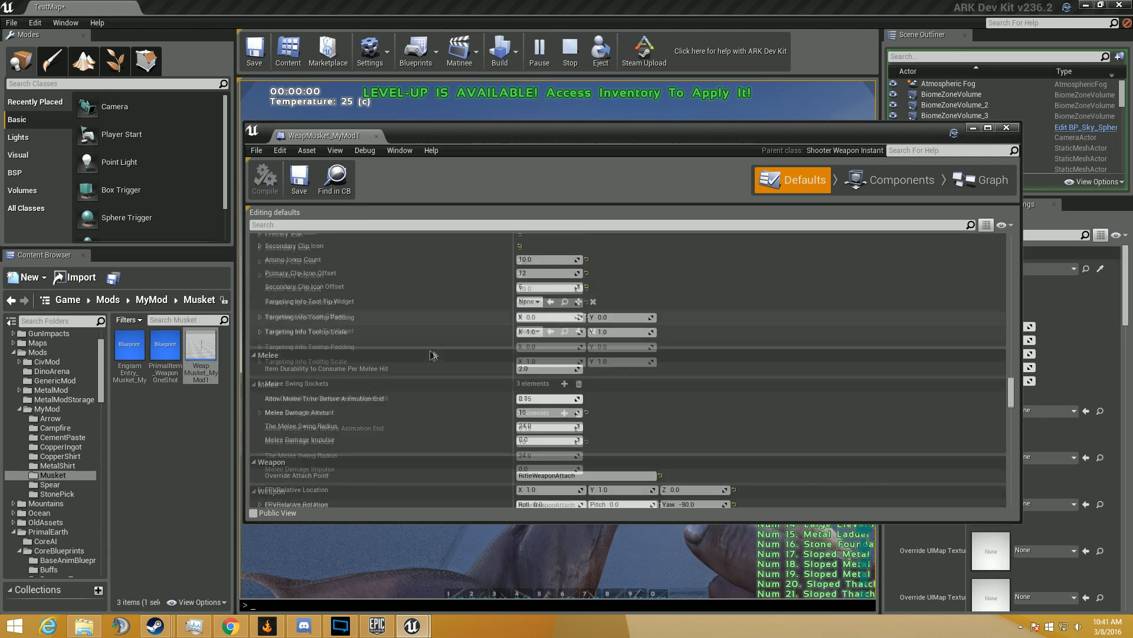
pyautogui.moveTo(428, 468)
pyautogui.mouseDown(button='right')
pyautogui.moveTo(428, 237)
pyautogui.moveTo(428, 480)
pyautogui.mouseUp(button='right')
pyautogui.moveTo(441, 338); pyautogui.dragTo(461, 508, button='right')
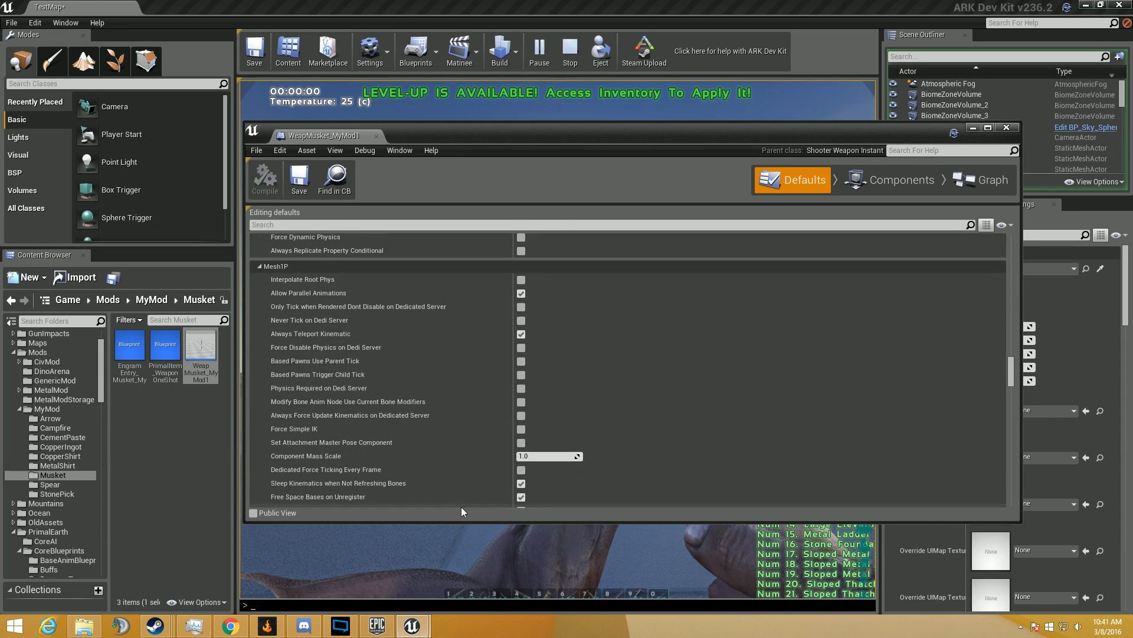
pyautogui.moveTo(413, 277); pyautogui.dragTo(409, 584, button='right')
pyautogui.moveTo(433, 374); pyautogui.dragTo(433, 506, button='right')
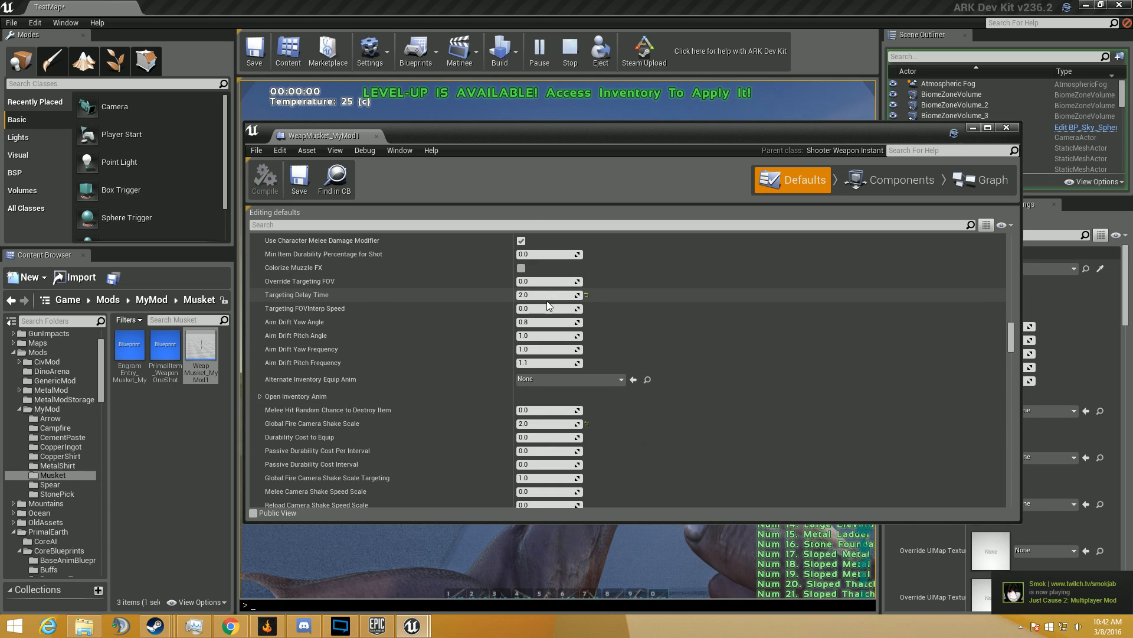
pyautogui.click(392, 119)
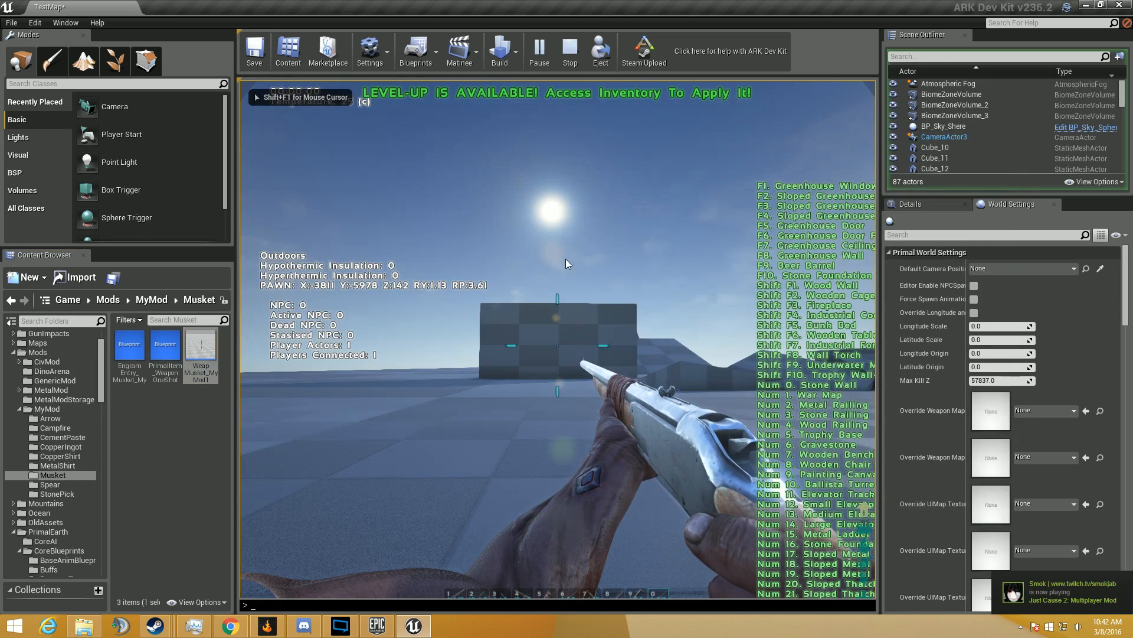
# Step: Return to the play test, aim the musket at the checkered wall repeatedly, and fire and reload it
pyautogui.press('Tab')
pyautogui.press('Tab')
pyautogui.rightClick(548, 306)
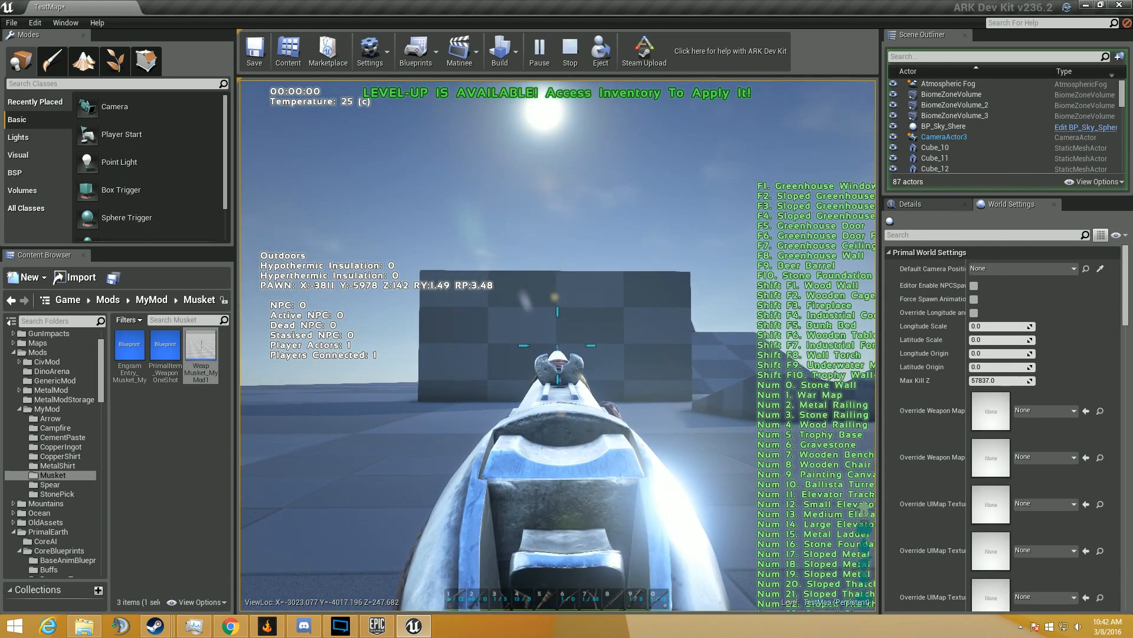
pyautogui.rightClick(557, 345)
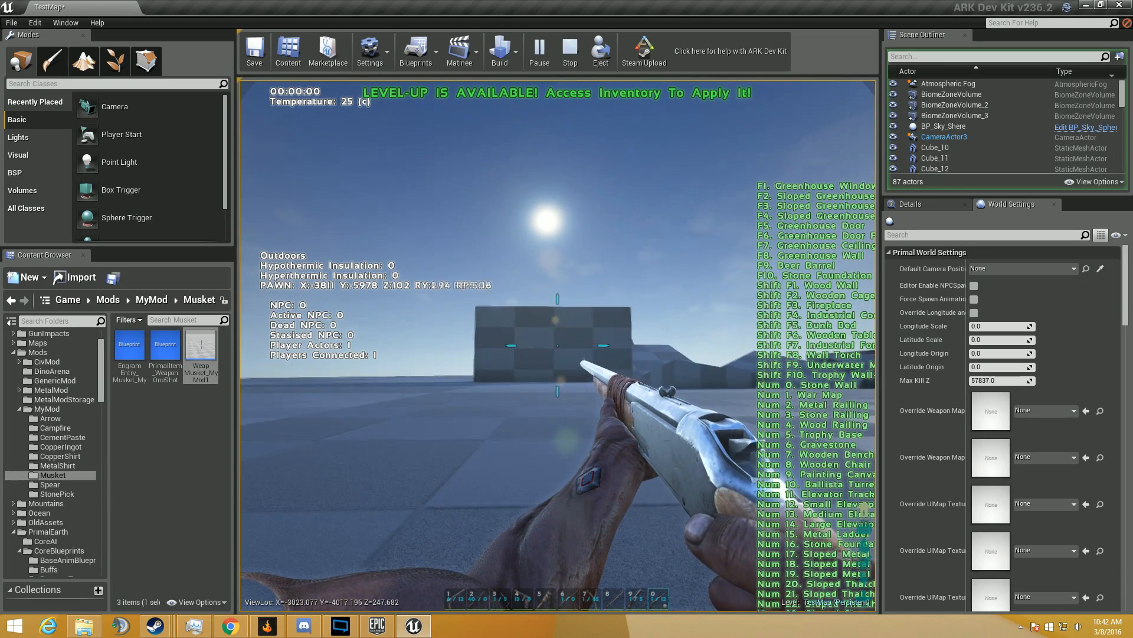
pyautogui.rightClick(557, 345)
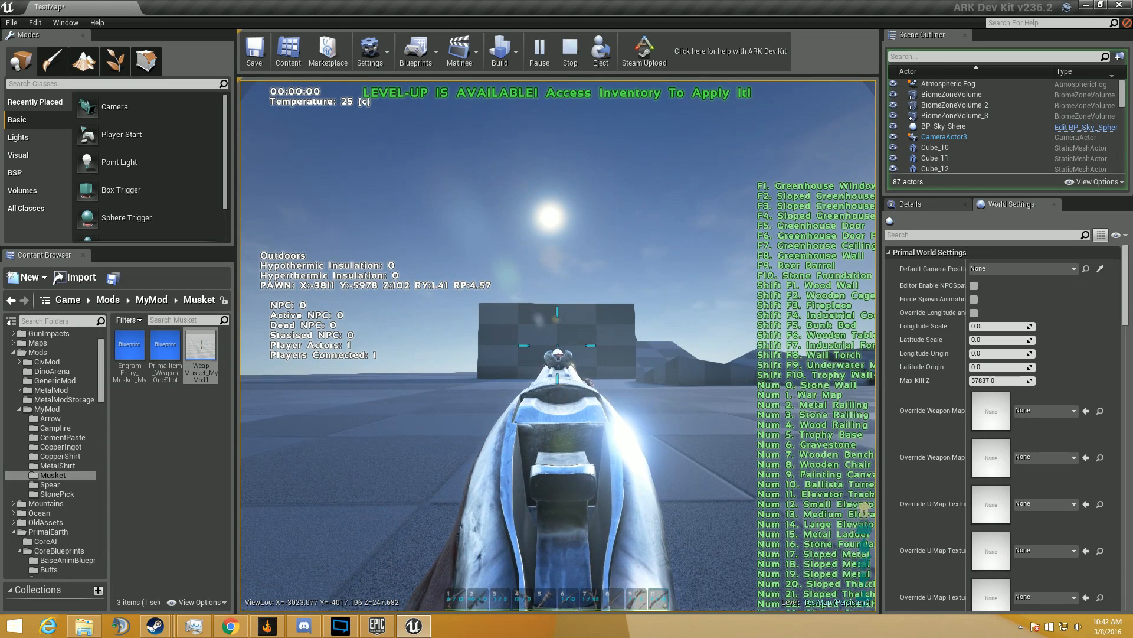
pyautogui.click(558, 344)
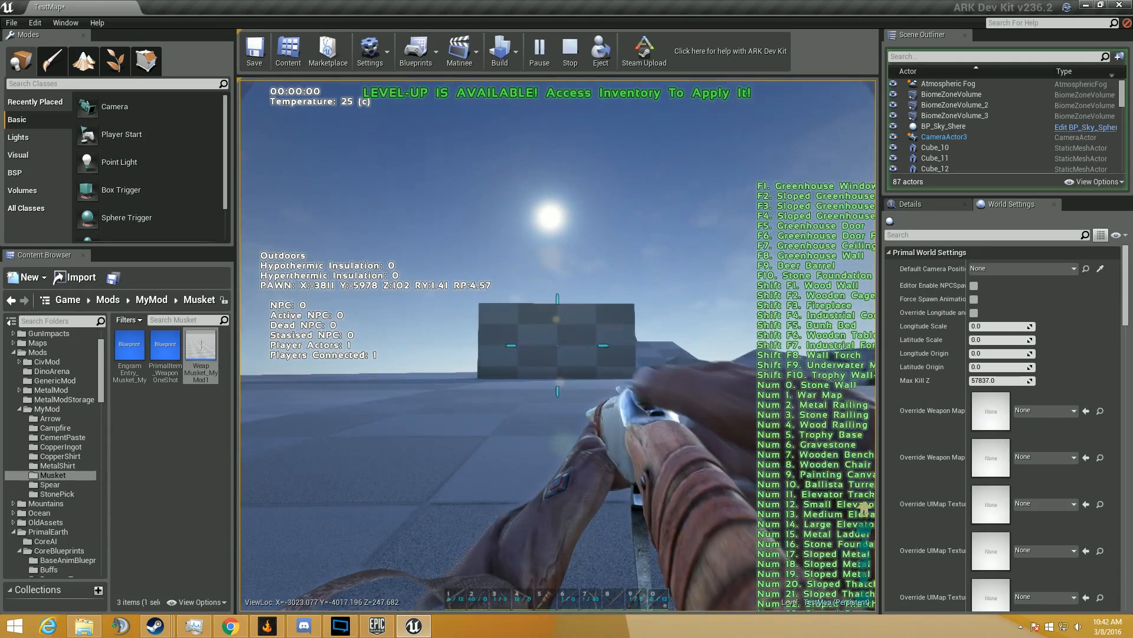
pyautogui.press('`')
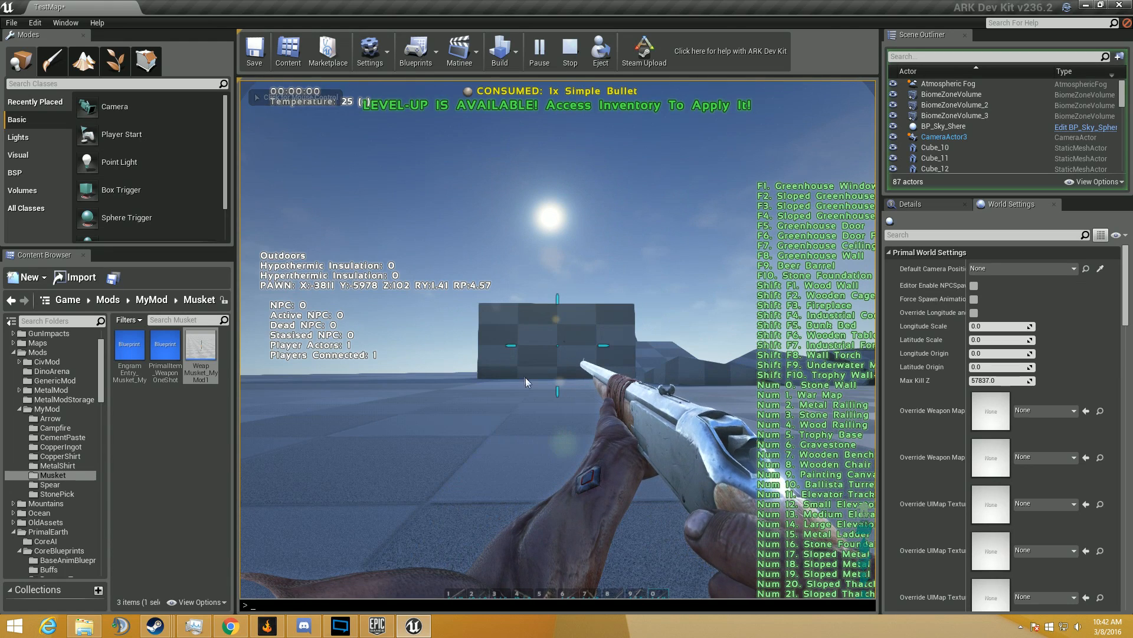
# Step: Aim down the musket's sights at the wall again and fire a second shot
pyautogui.press('`')
pyautogui.press('`')
pyautogui.rightClick(553, 347)
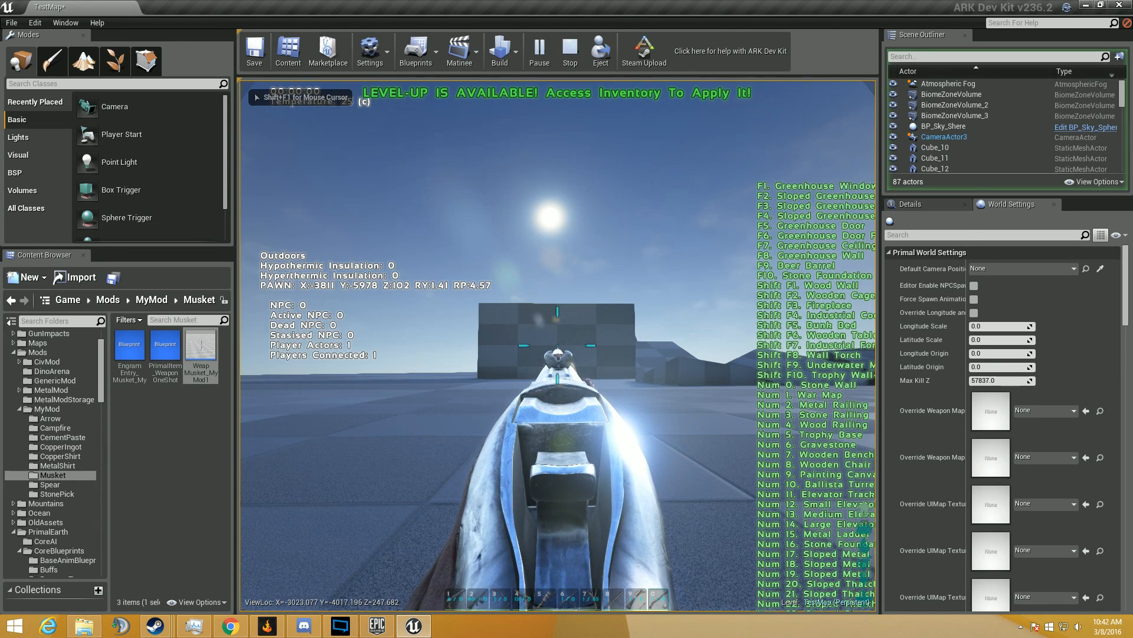
pyautogui.rightClick(557, 346)
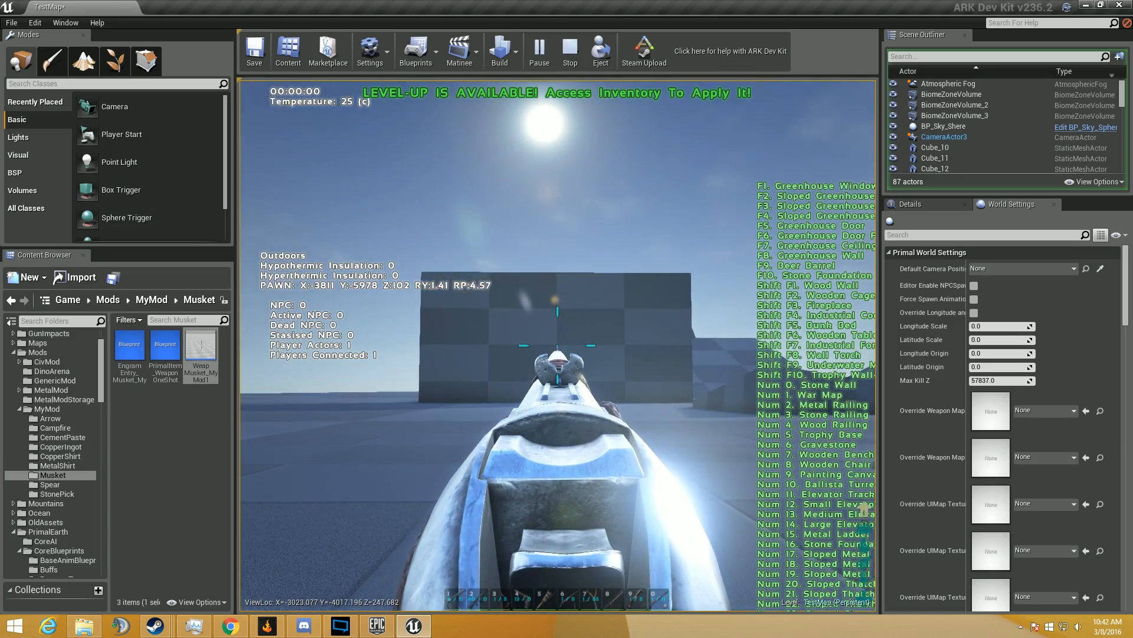
pyautogui.click(557, 345)
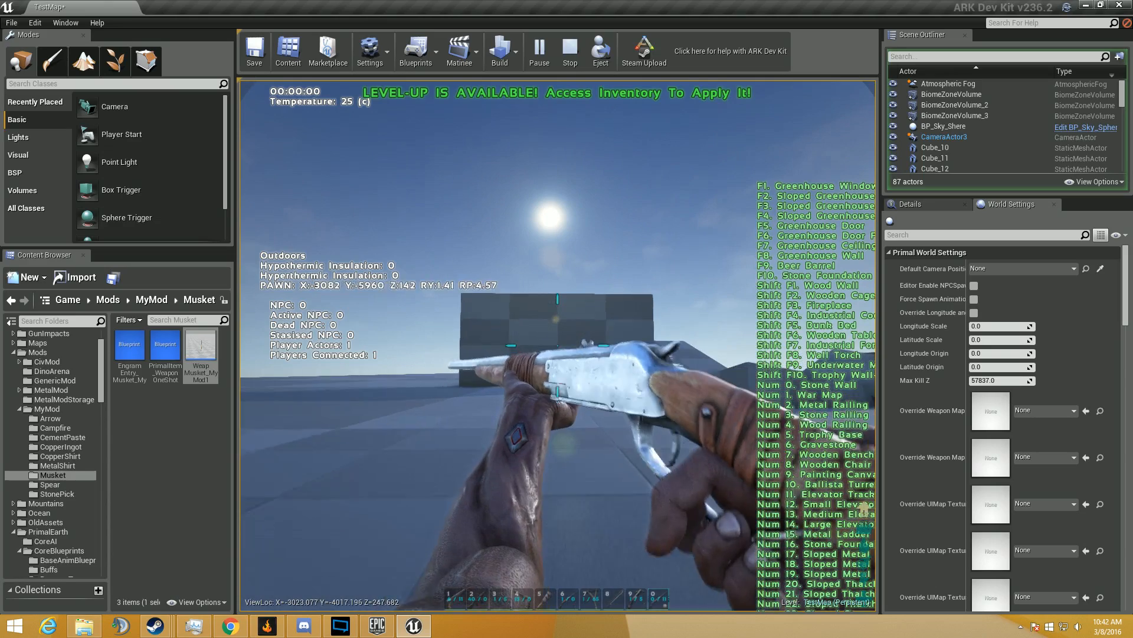
# Step: Move closer to the wall, fire another aimed musket shot, walk around while reloading, and end the play test
pyautogui.press('w')
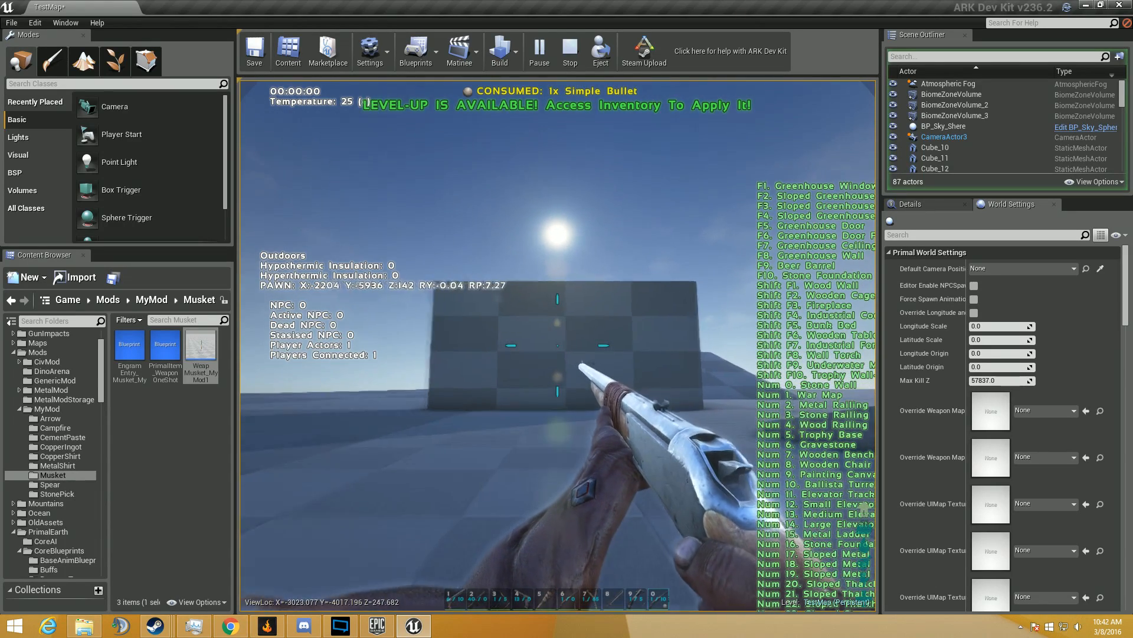
pyautogui.rightClick(557, 345)
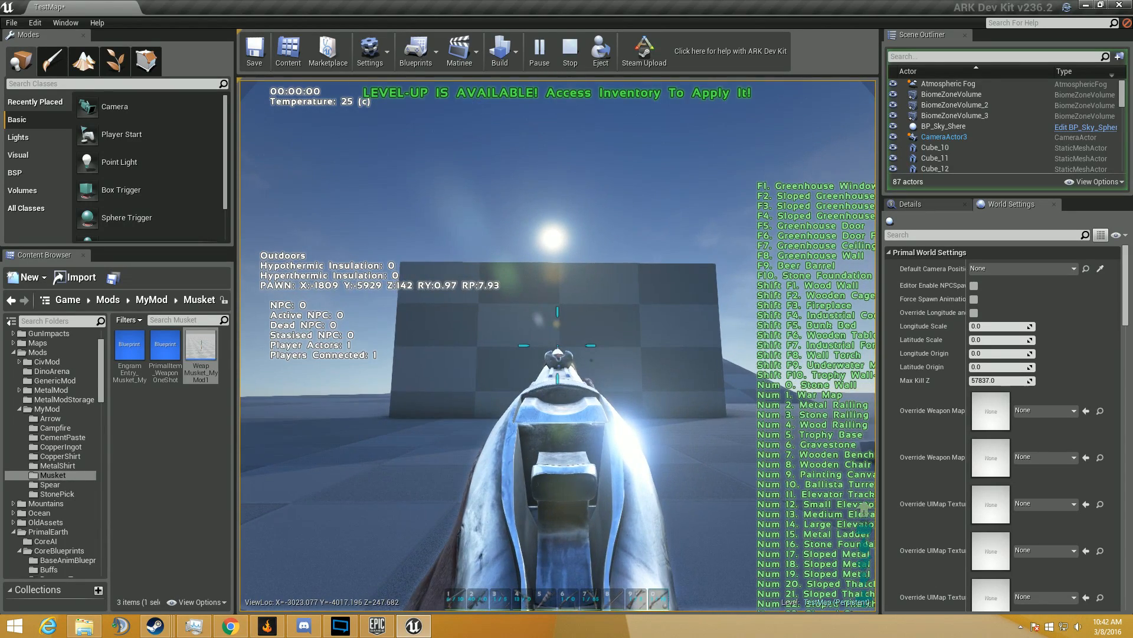
pyautogui.click(557, 346)
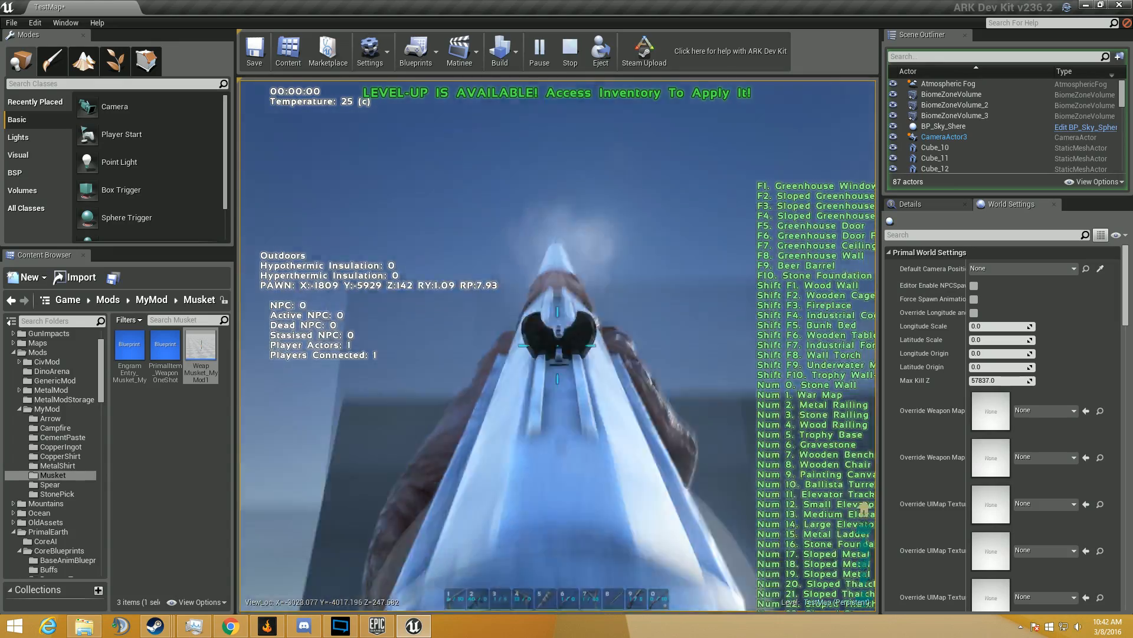
pyautogui.press('w')
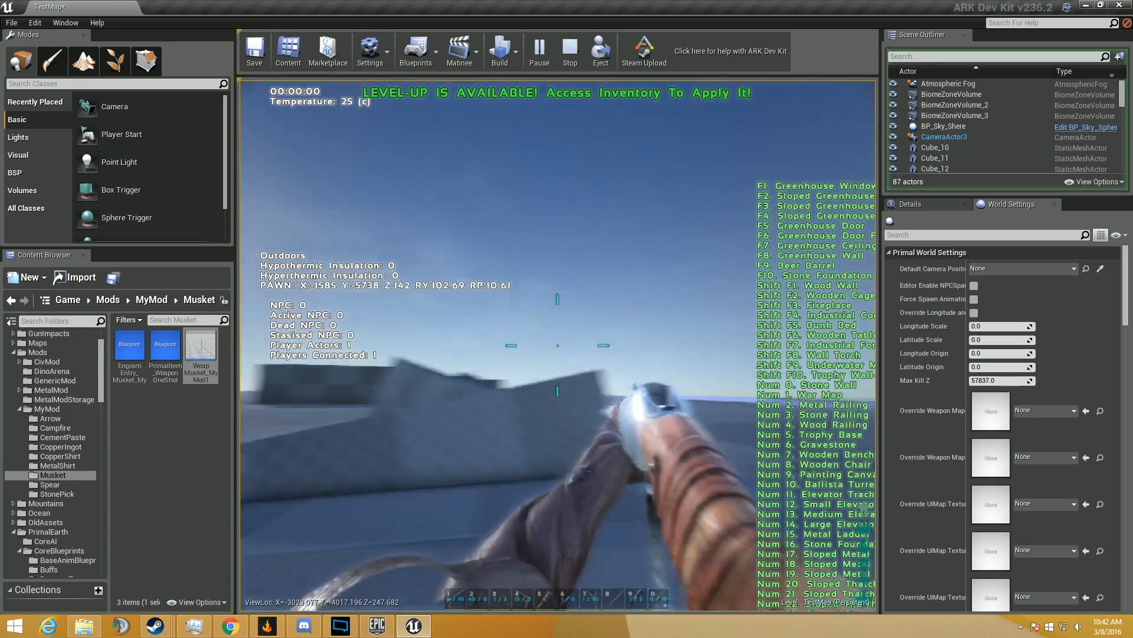
pyautogui.press('`')
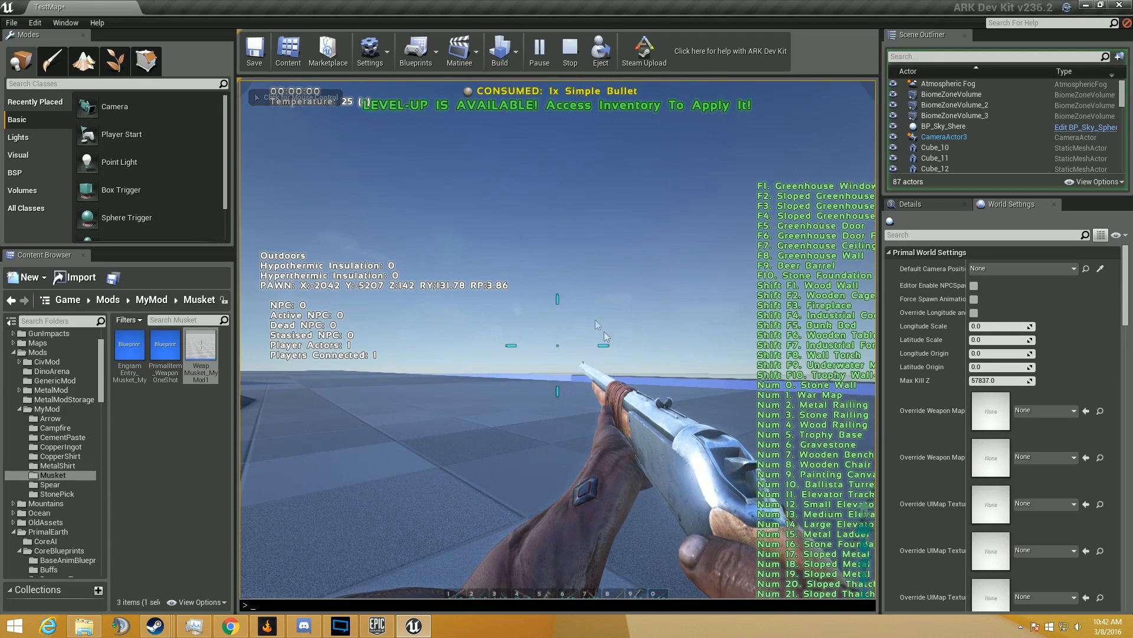
pyautogui.click(533, 341)
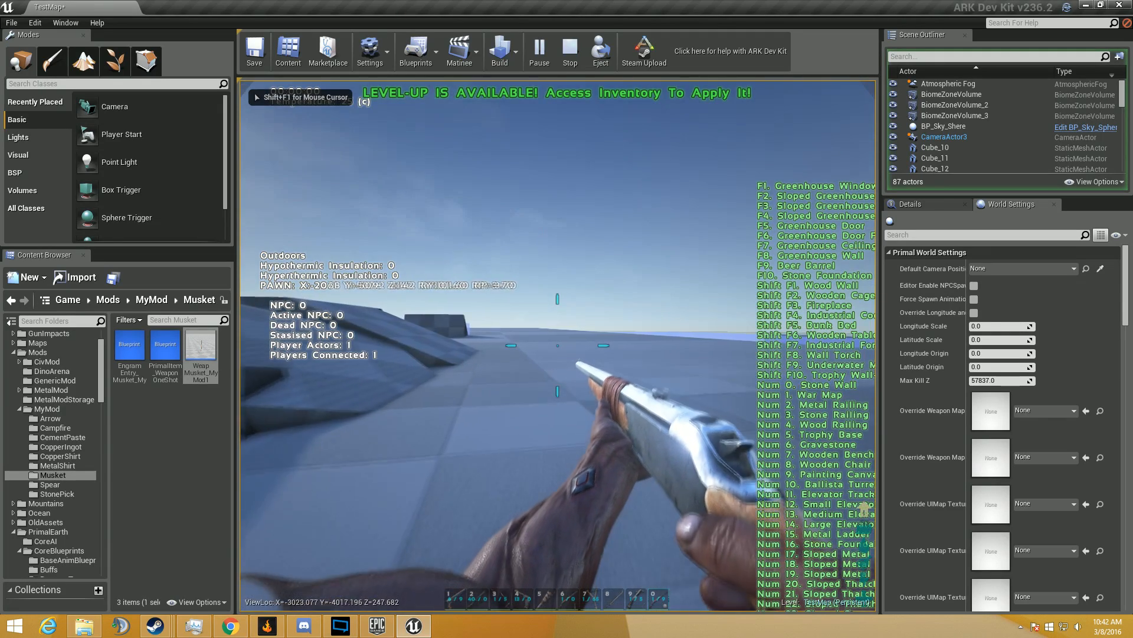
pyautogui.press('Escape')
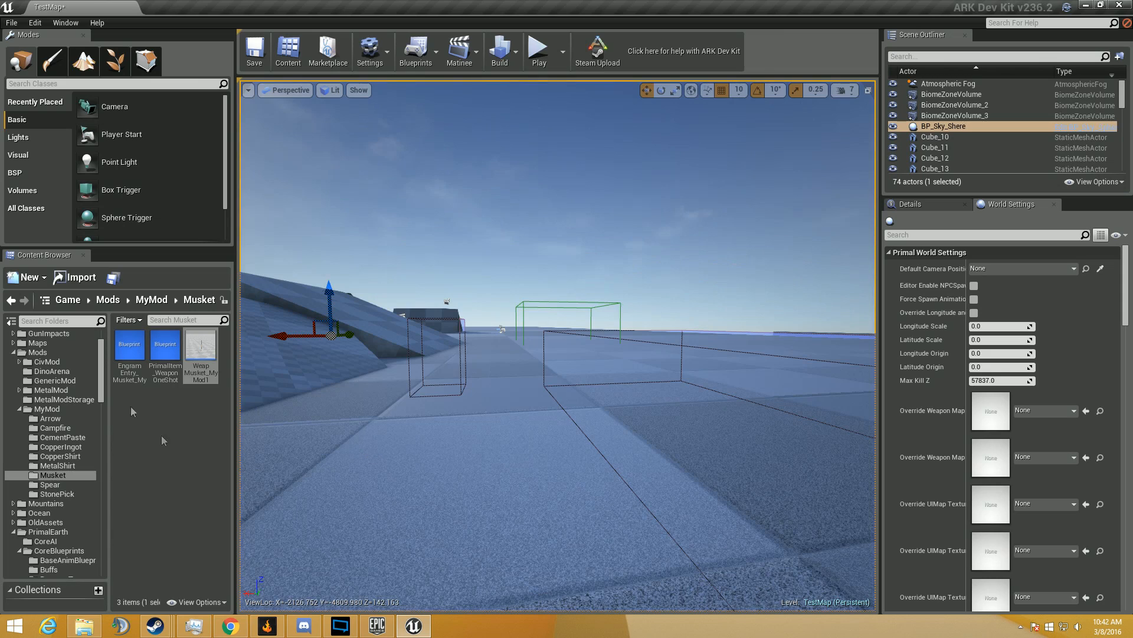
# Step: Reopen the WeapMusket_MyMod1 blueprint and set the musket's Equip Time to 2.0
pyautogui.click(202, 348)
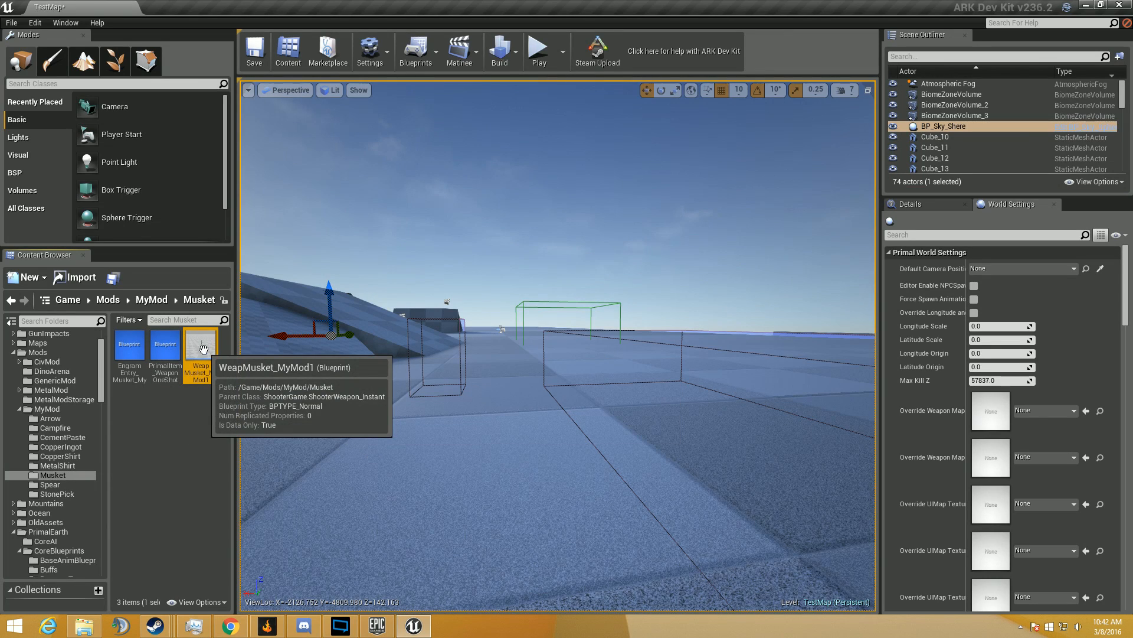
pyautogui.doubleClick(202, 349)
pyautogui.scroll(-10, 518, 371)
pyautogui.scroll(5, 518, 371)
pyautogui.scroll(-2, 518, 413)
pyautogui.scroll(3, 519, 509)
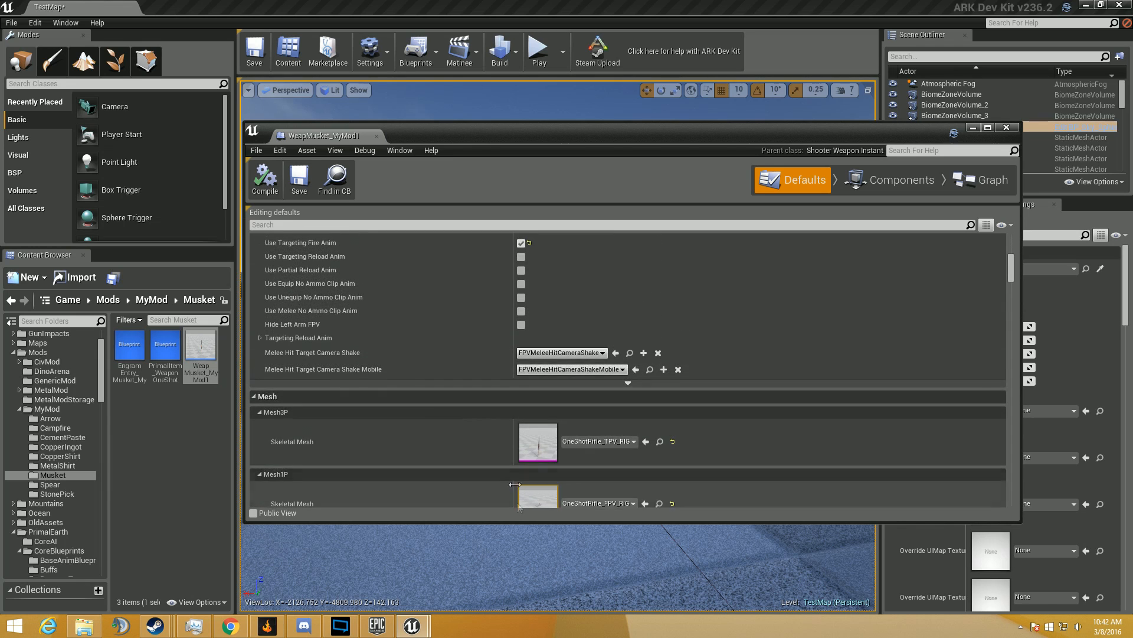
pyautogui.scroll(6, 408, 485)
pyautogui.scroll(-10, 408, 485)
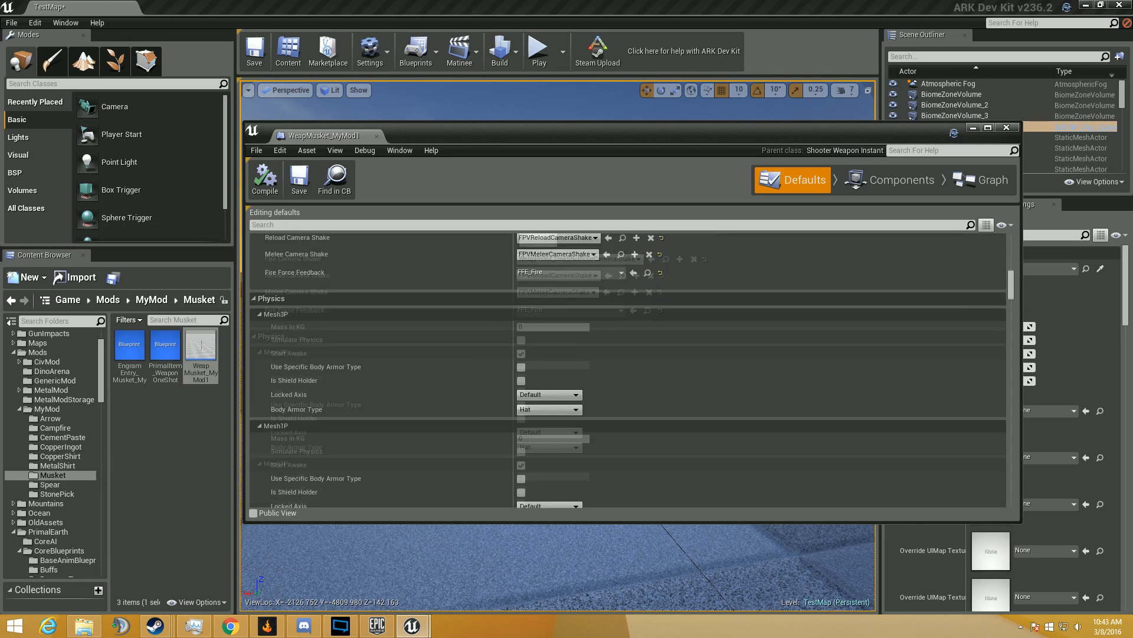
pyautogui.scroll(-7, 451, 275)
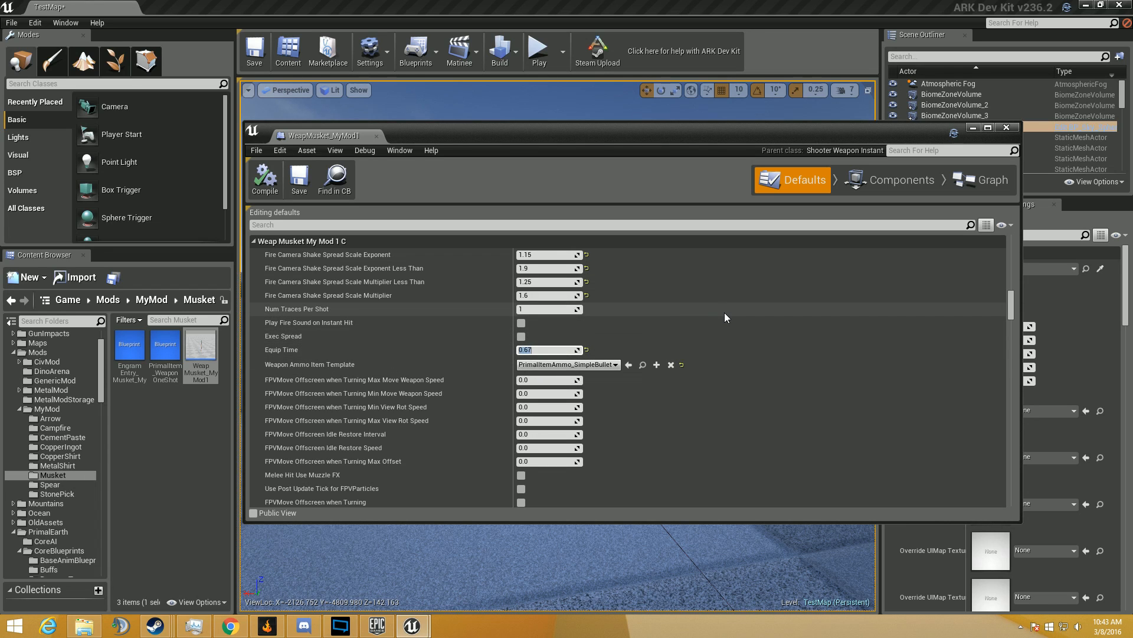
pyautogui.write('2')
pyautogui.press('Return')
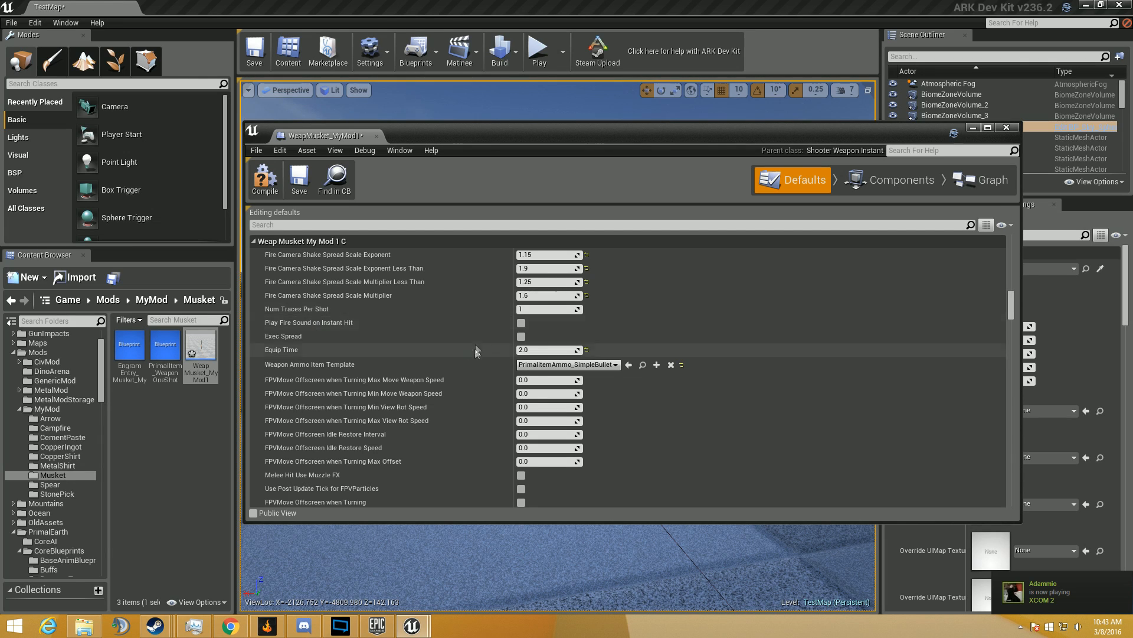
# Step: Set the musket's Num Traces Per Shot to 15 and look over the neighbouring weapon settings
pyautogui.click(533, 308)
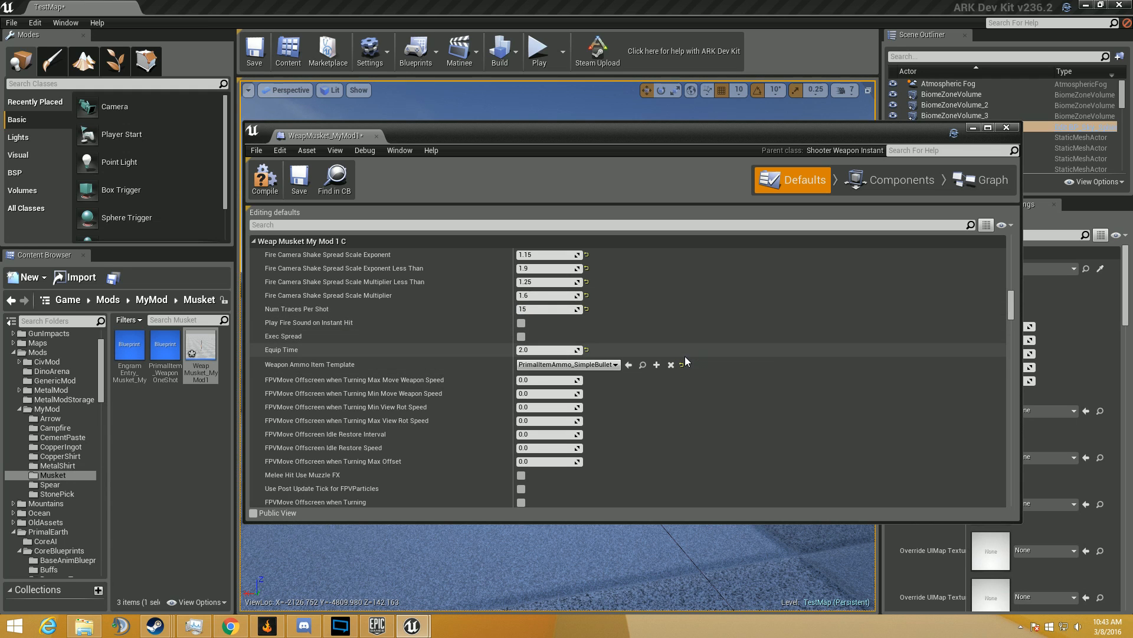
pyautogui.scroll(-5, 685, 360)
pyautogui.scroll(4, 684, 356)
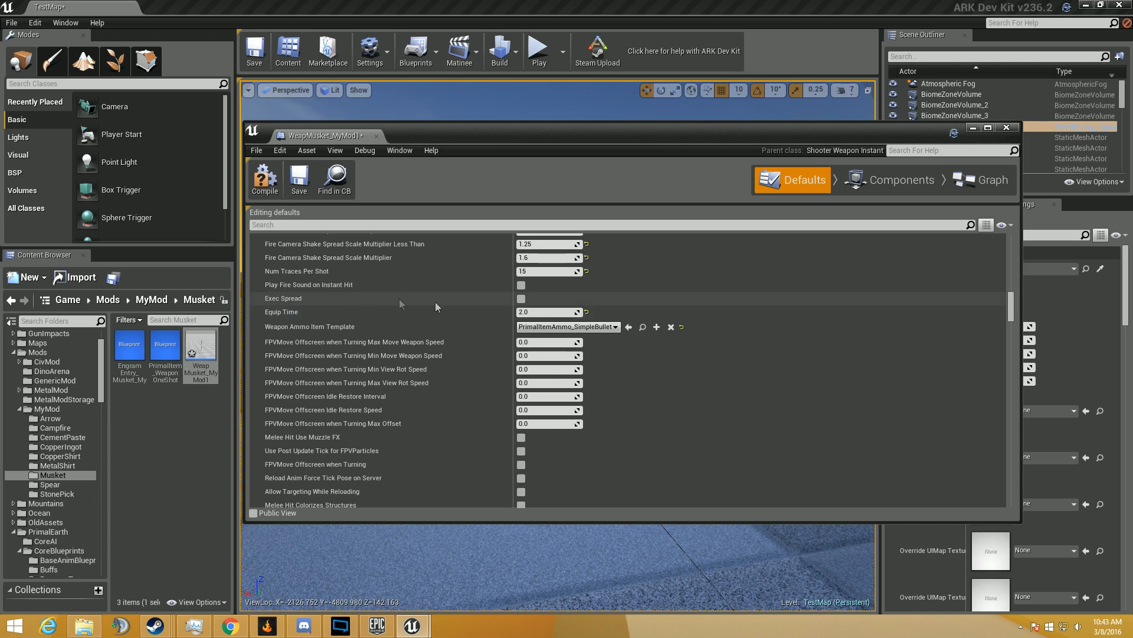
# Step: Enable Exec Spread for the musket and look through its remaining weapon settings down to the HUD section
pyautogui.click(521, 300)
pyautogui.scroll(-5, 391, 367)
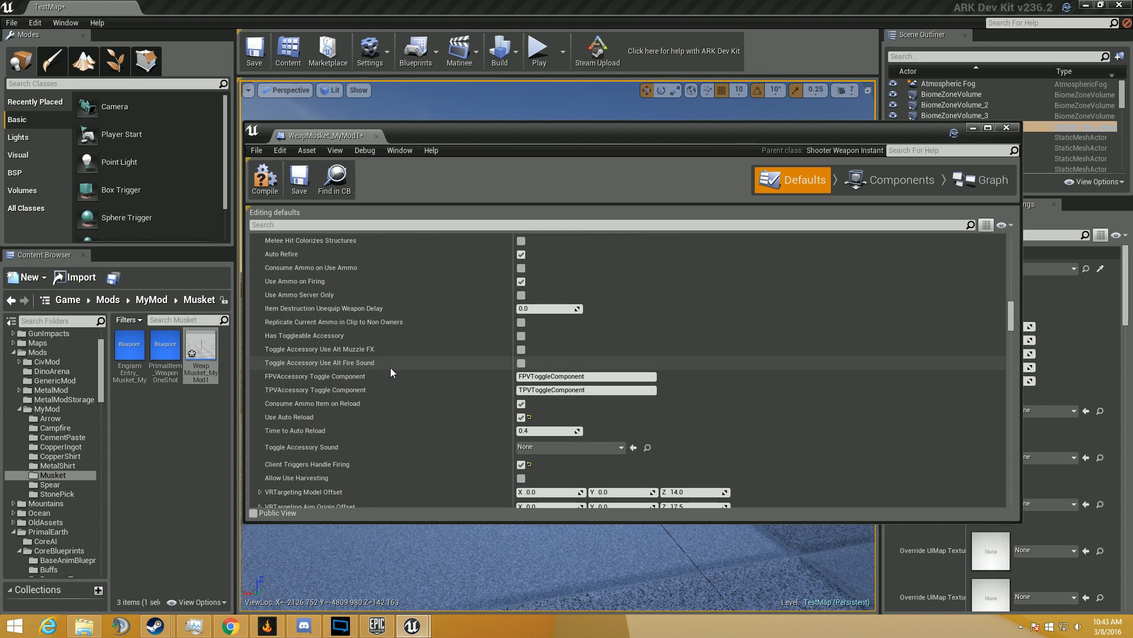
pyautogui.scroll(8, 391, 367)
pyautogui.scroll(-8, 482, 330)
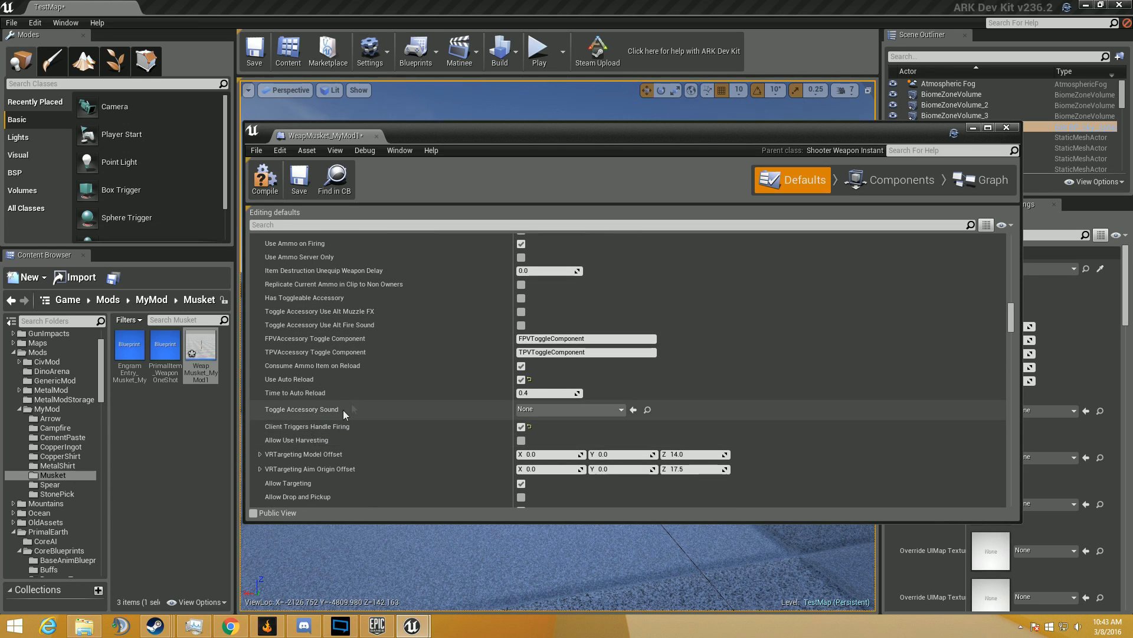
pyautogui.scroll(-5, 356, 399)
pyautogui.scroll(-10, 357, 402)
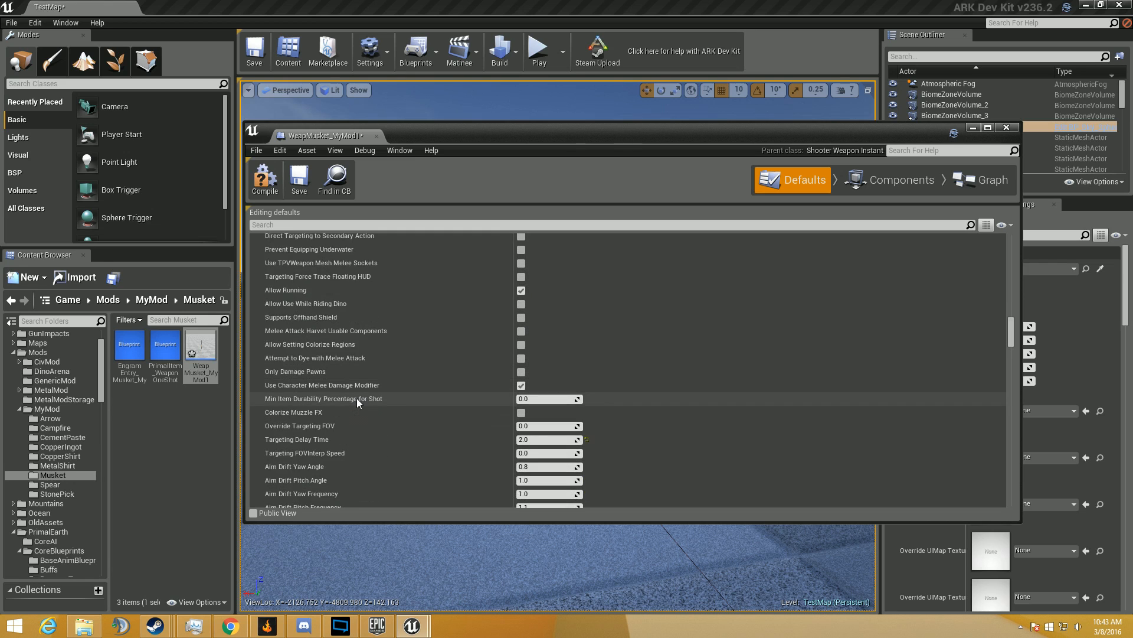
pyautogui.scroll(-10, 360, 445)
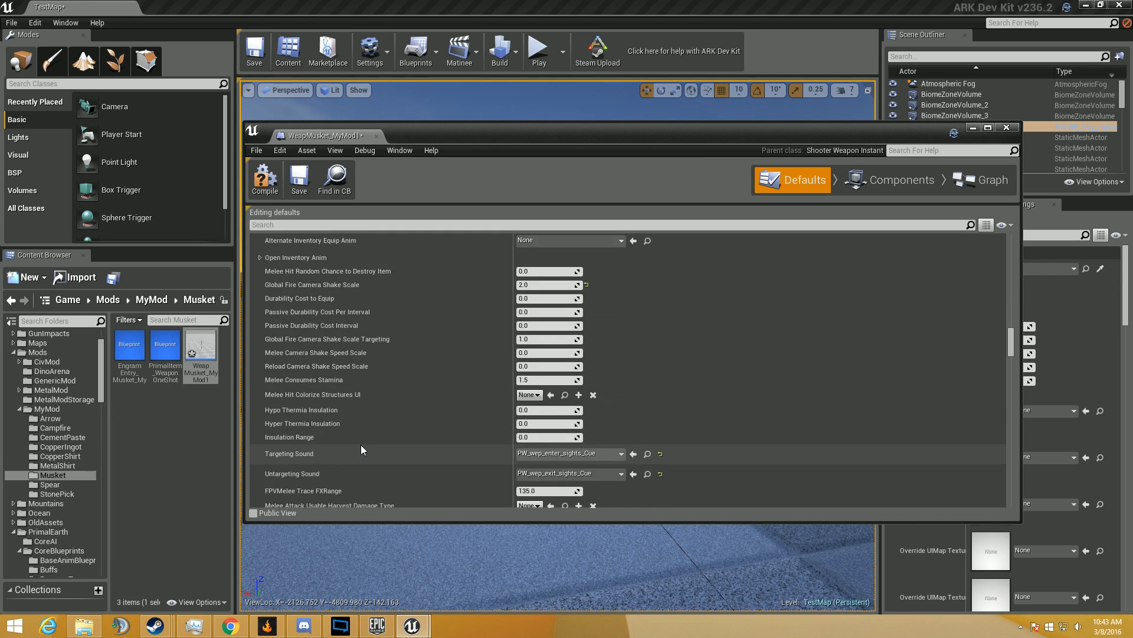
pyautogui.scroll(-12, 360, 445)
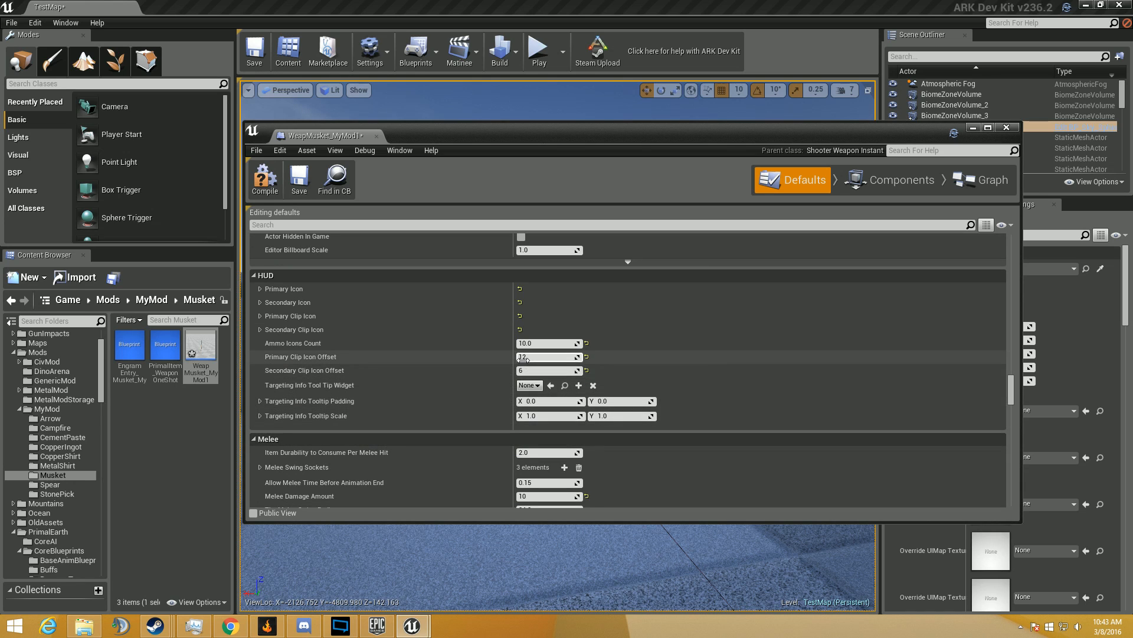
# Step: Set the musket's Melee Damage Amount to 20
pyautogui.scroll(-5, 523, 364)
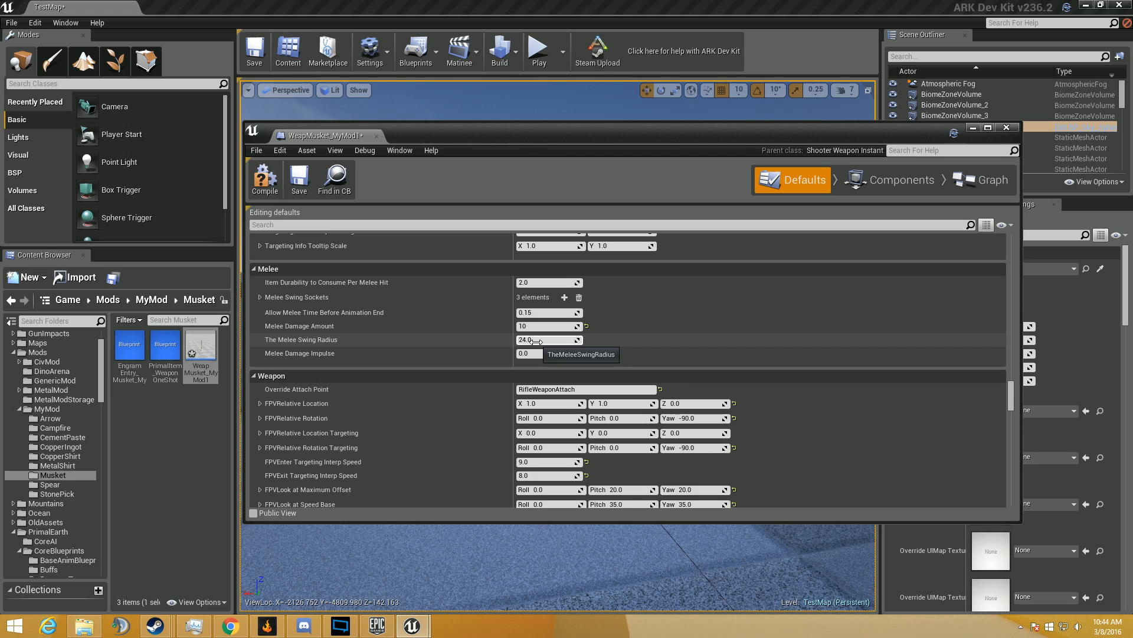
pyautogui.click(546, 326)
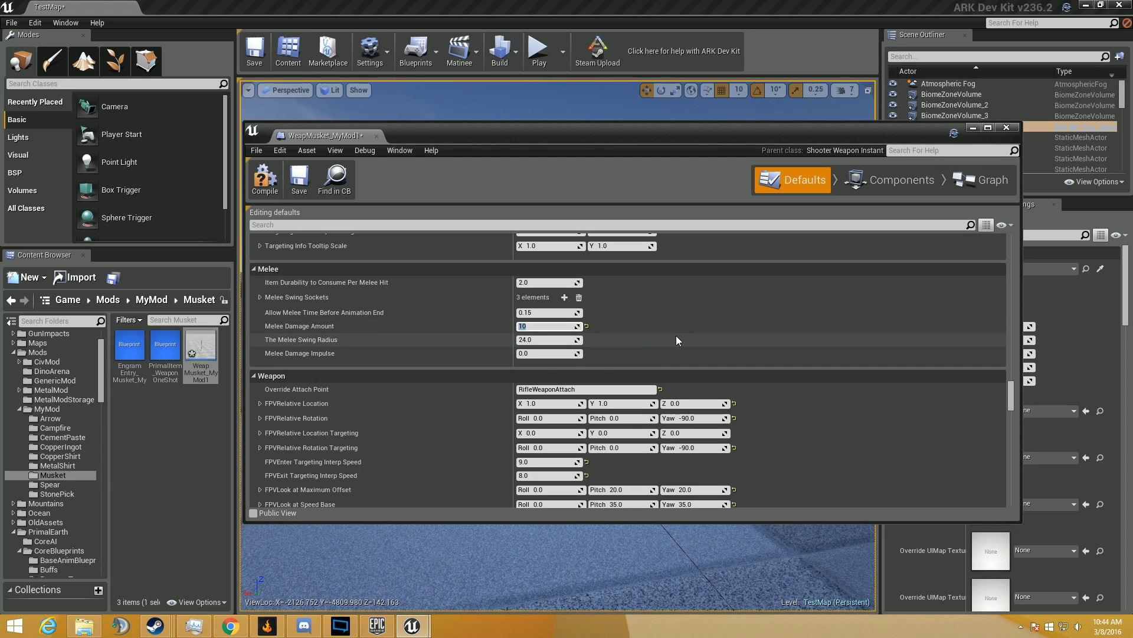
pyautogui.write('20')
pyautogui.press('Return')
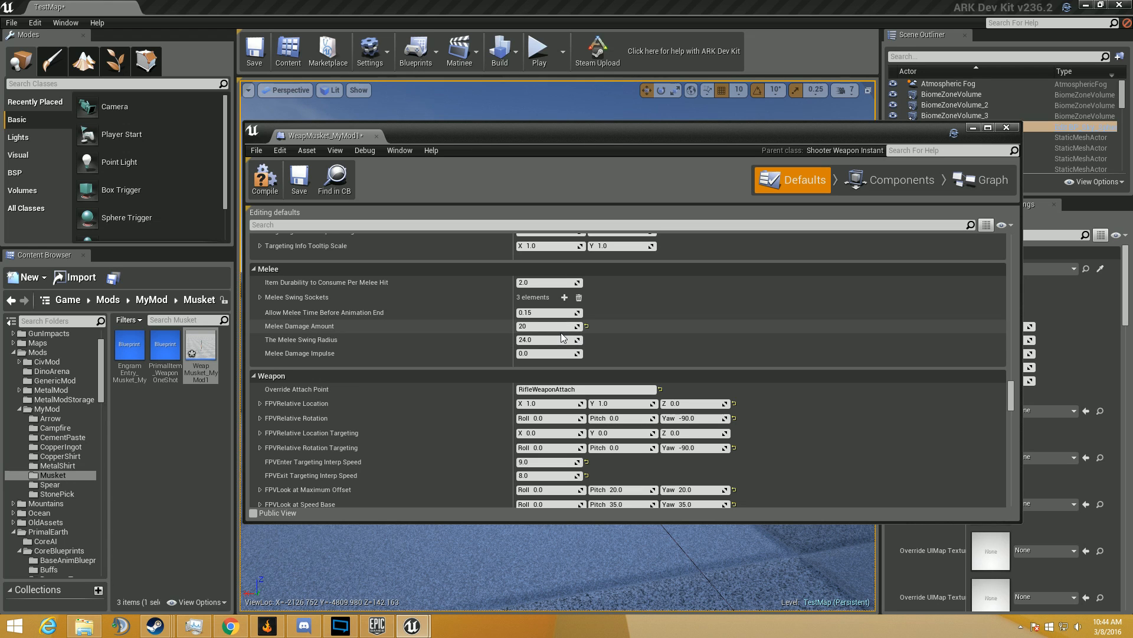
# Step: Set the musket's Melee Consumes Stamina value to 5
pyautogui.scroll(-10, 538, 468)
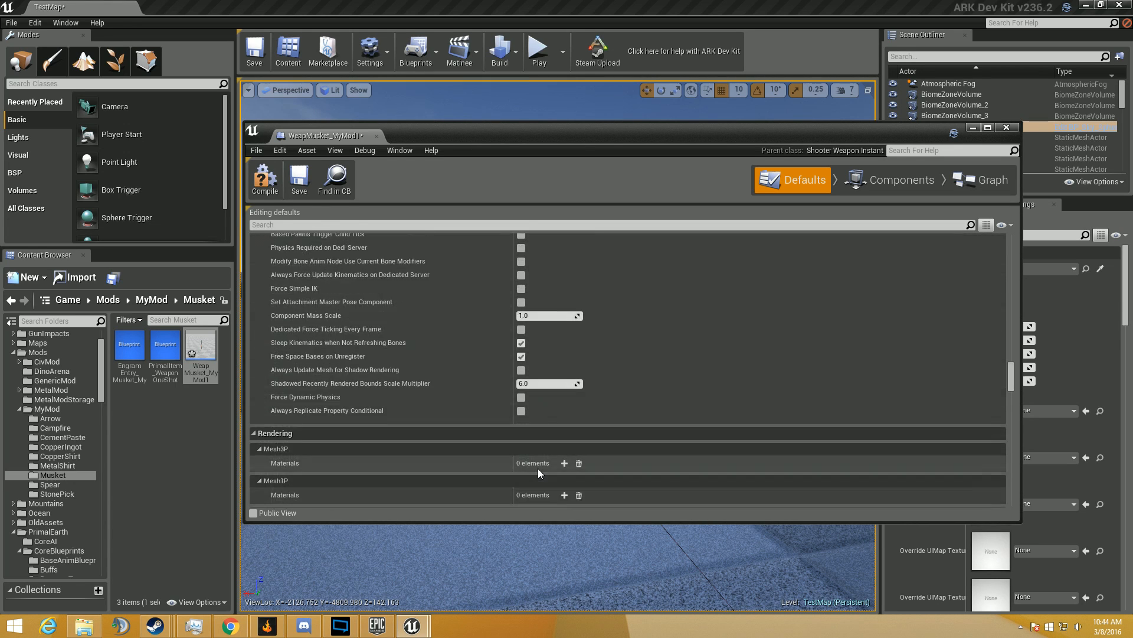
pyautogui.scroll(10, 537, 468)
pyautogui.scroll(6, 538, 469)
pyautogui.scroll(2, 538, 471)
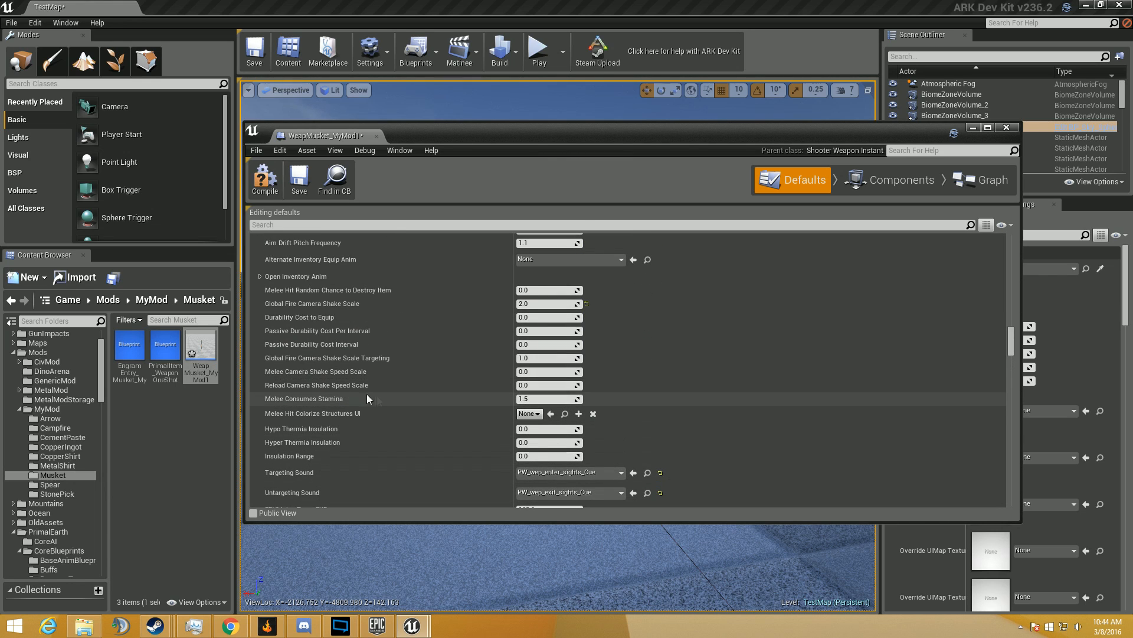
pyautogui.click(551, 399)
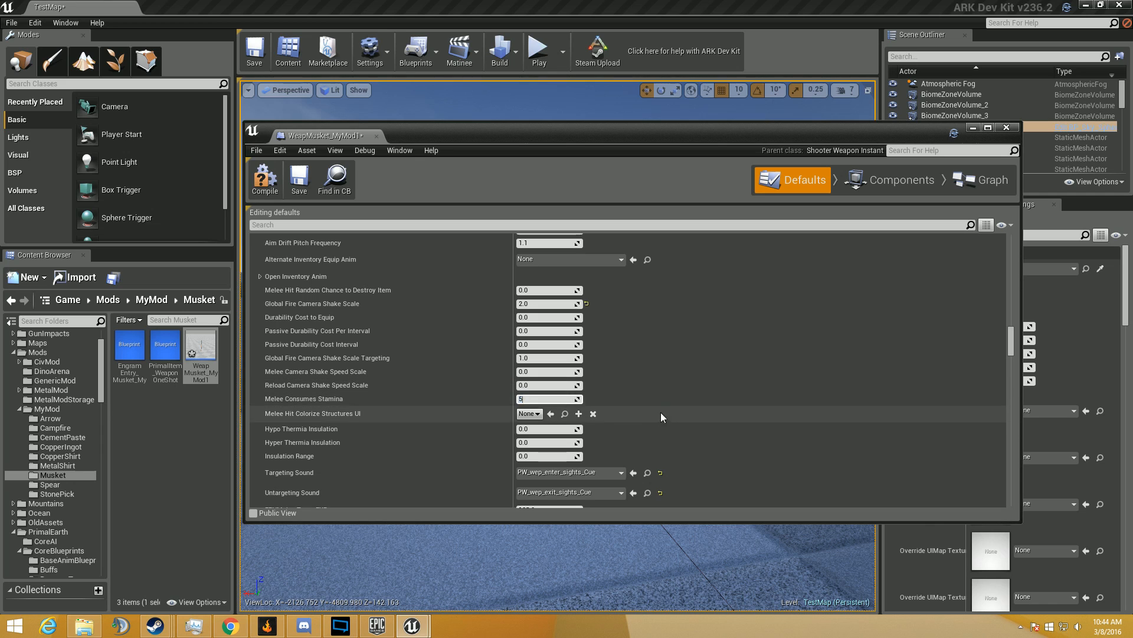
# Step: Expand the musket's Instant Config settings and set Firing Spread Max to 20
pyautogui.scroll(5, 558, 401)
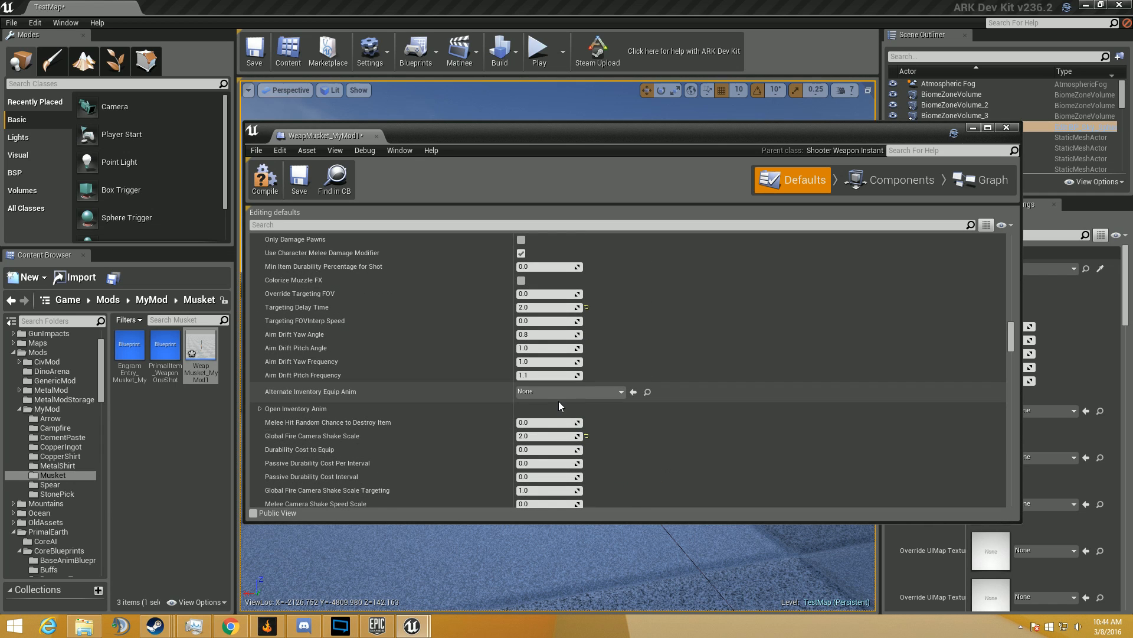
pyautogui.scroll(6, 558, 401)
pyautogui.scroll(10, 544, 433)
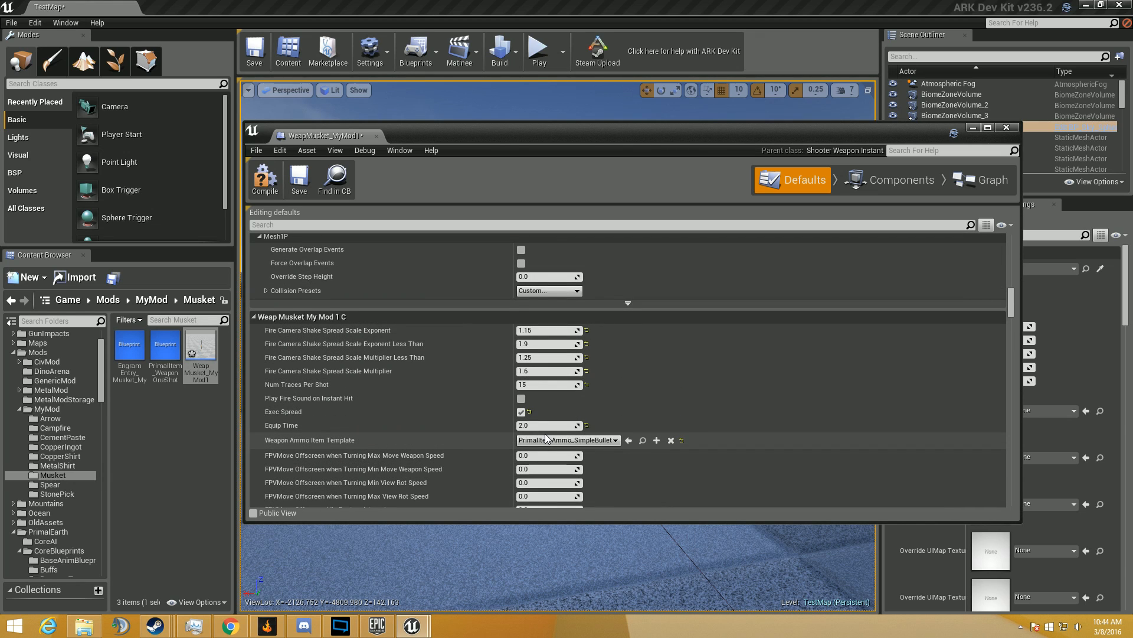
pyautogui.scroll(10, 545, 433)
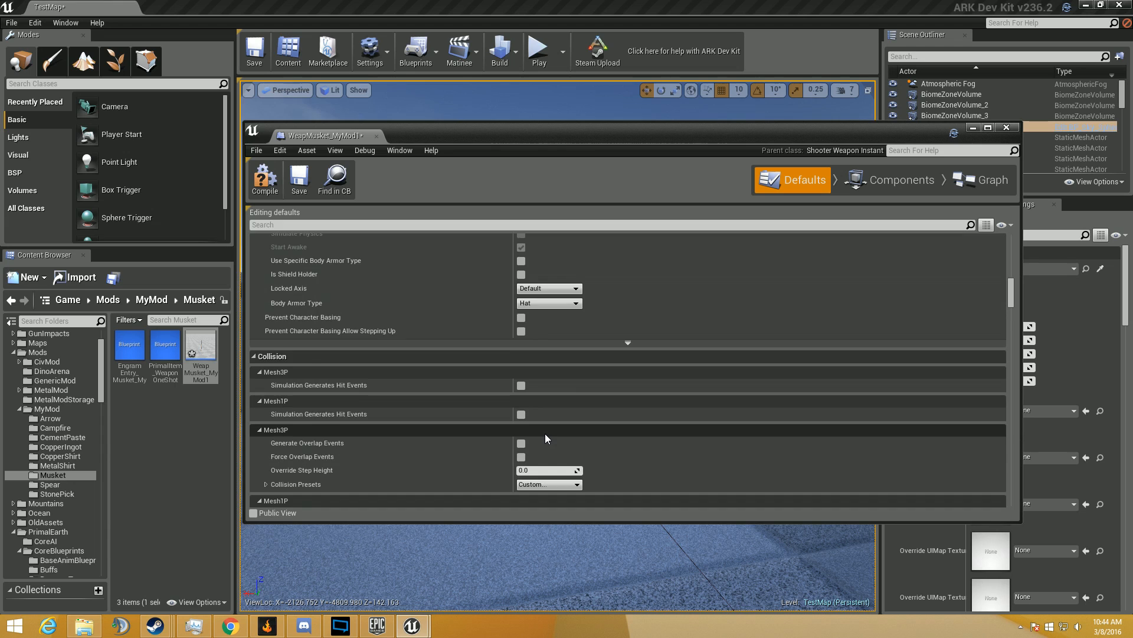
pyautogui.scroll(10, 544, 435)
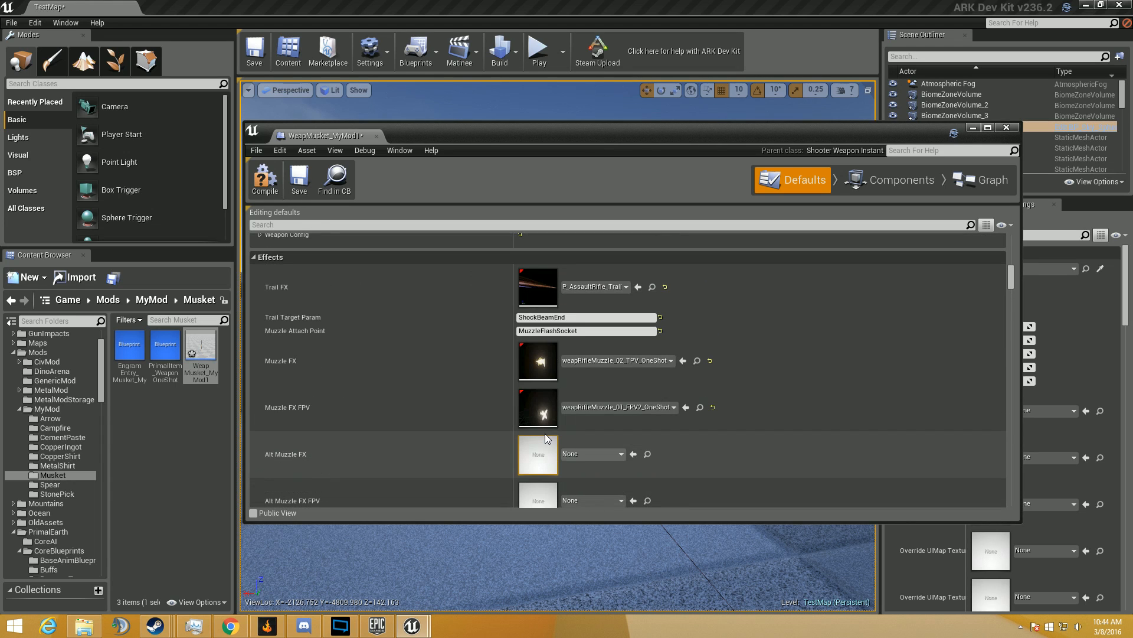
pyautogui.scroll(-3, 544, 438)
pyautogui.scroll(8, 544, 433)
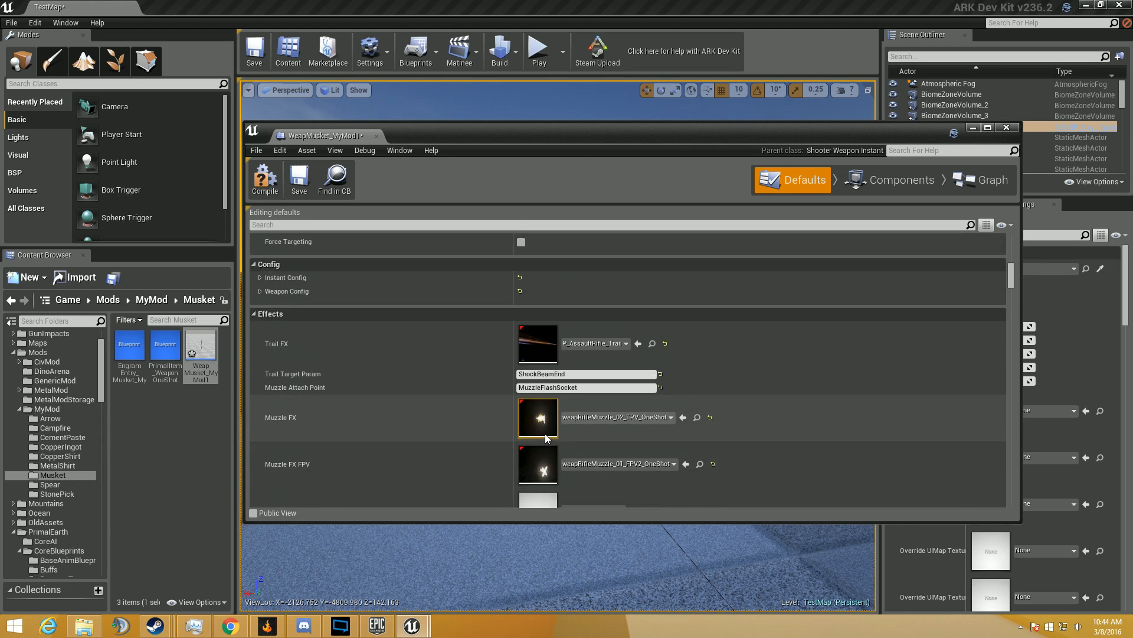
pyautogui.click(260, 353)
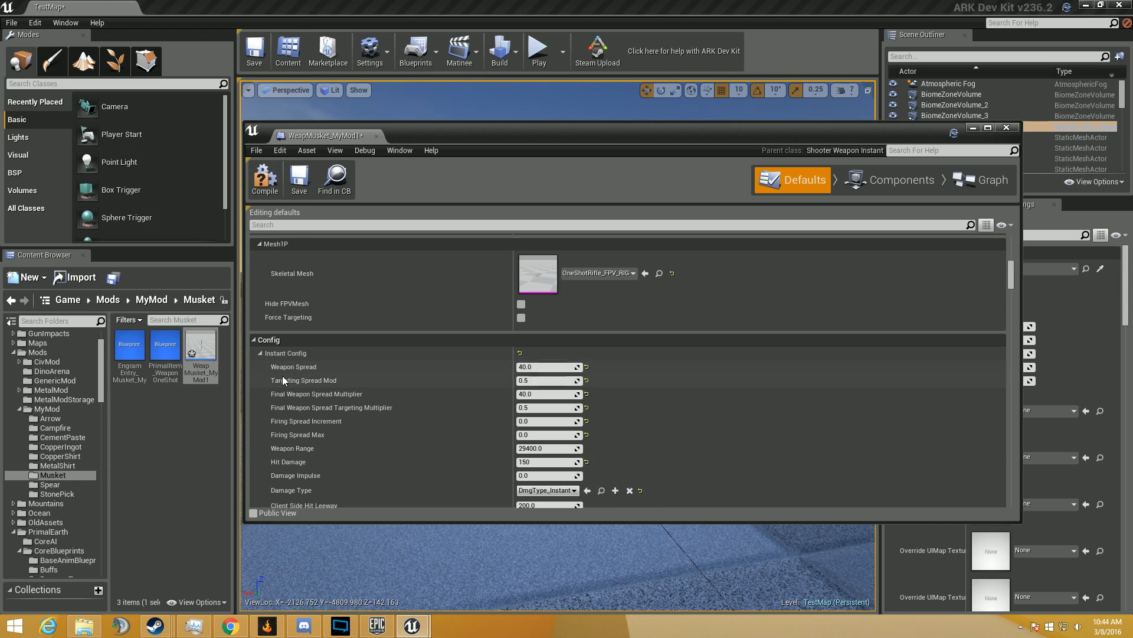
pyautogui.scroll(-4, 283, 380)
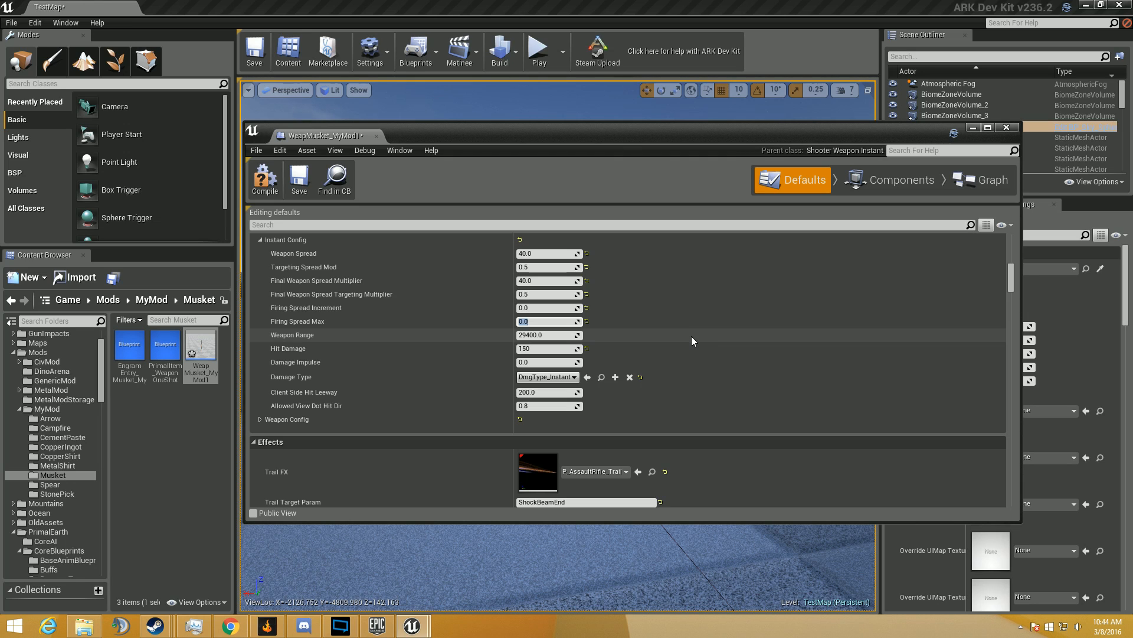
pyautogui.write('20')
pyautogui.press('Return')
pyautogui.click(535, 321)
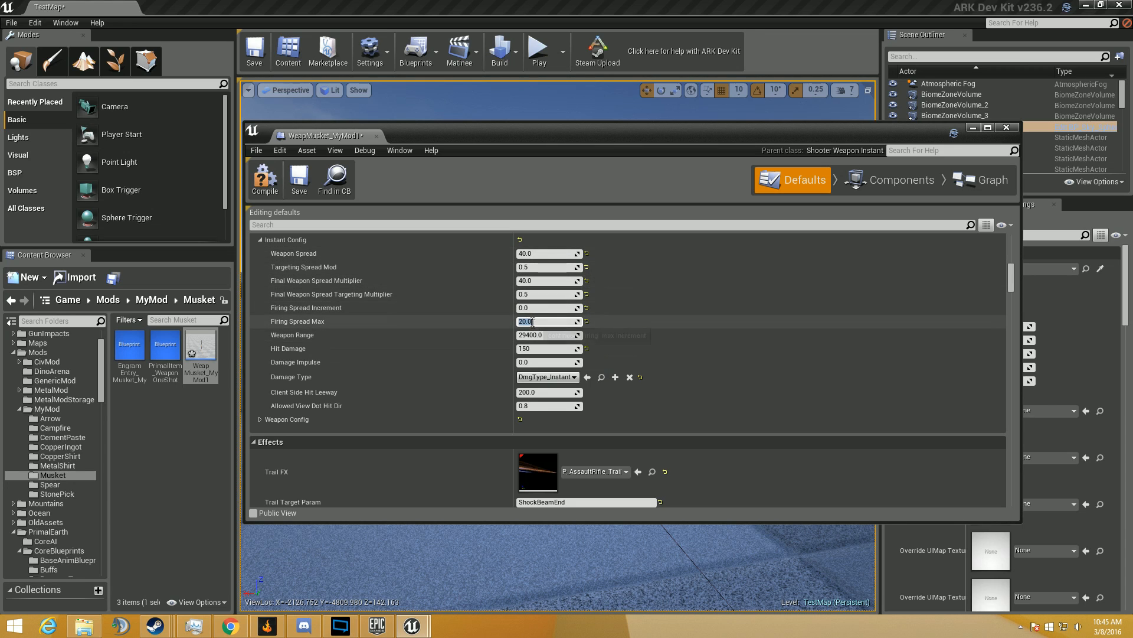
pyautogui.click(677, 340)
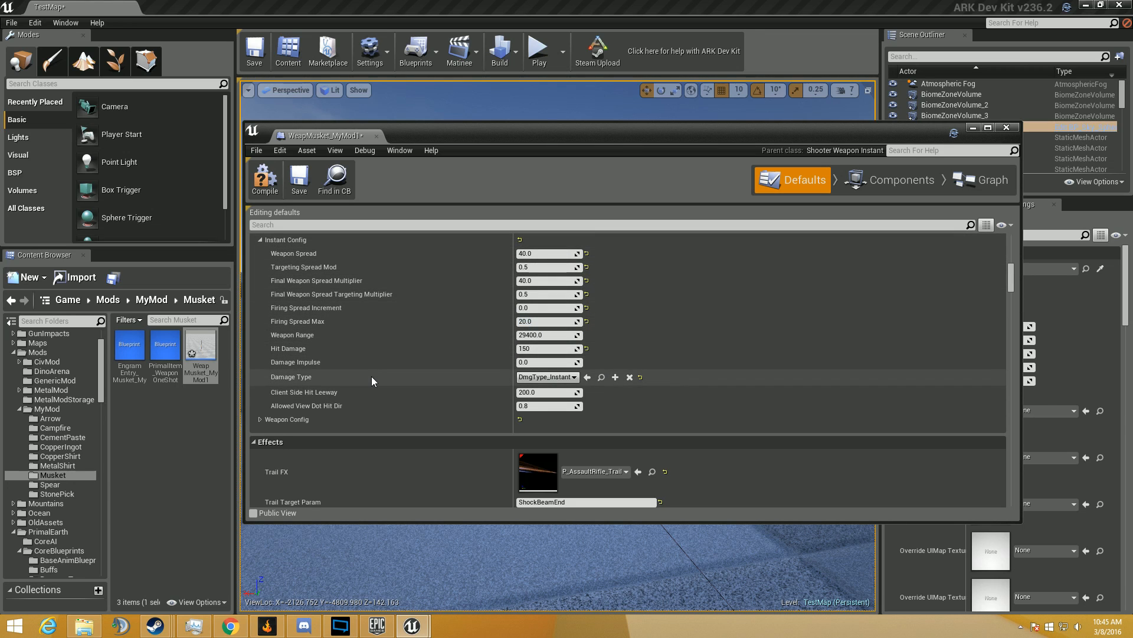
# Step: Expand the musket's Weapon Config settings, then set Ammo Per Clip to 3 and Time Between Shots to 2.0
pyautogui.click(260, 420)
pyautogui.scroll(-4, 461, 400)
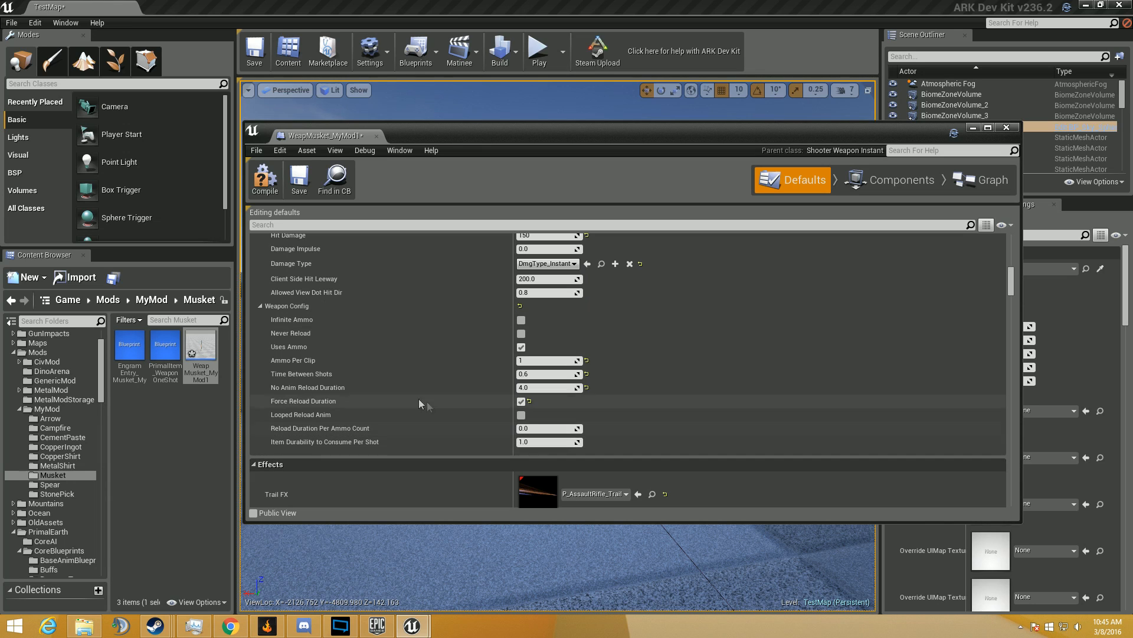
pyautogui.click(531, 373)
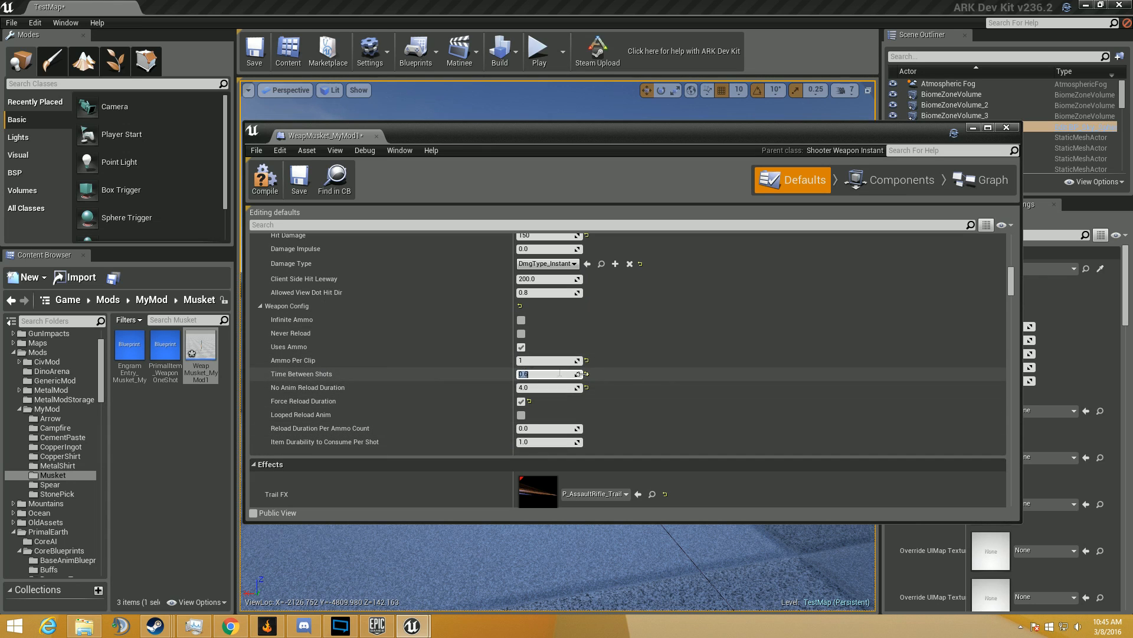
pyautogui.hotkey('shift', 'Tab')
pyautogui.write('3')
pyautogui.press('Return')
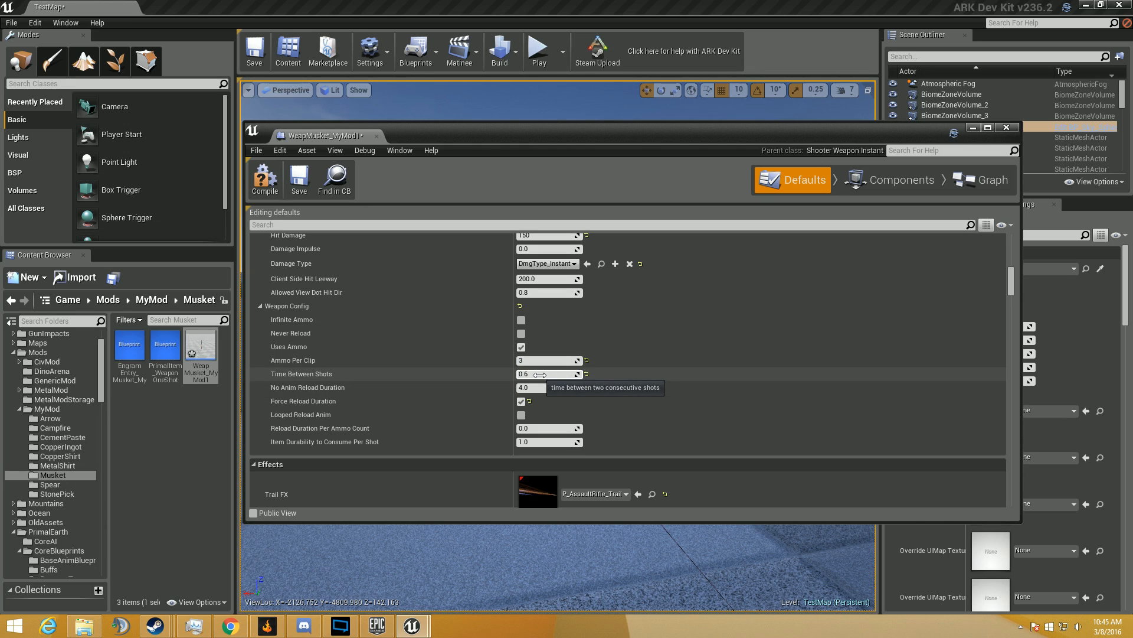
pyautogui.press('Return')
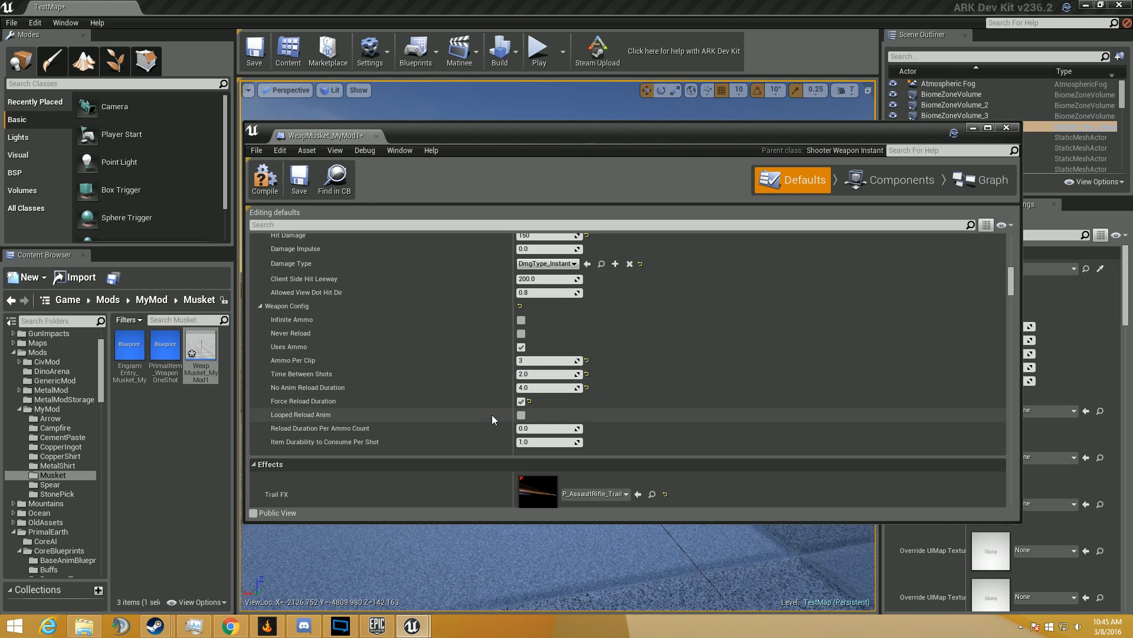
# Step: Compile and save the WeapMusket_MyMod1 blueprint
pyautogui.scroll(-2, 494, 416)
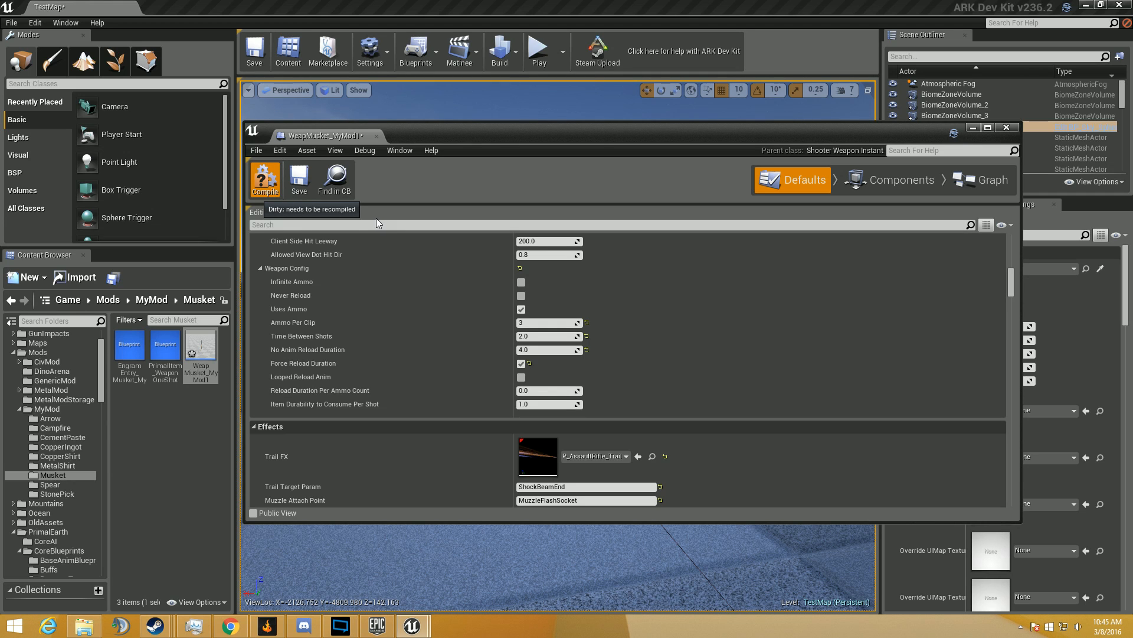
pyautogui.scroll(-5, 493, 400)
pyautogui.click(300, 184)
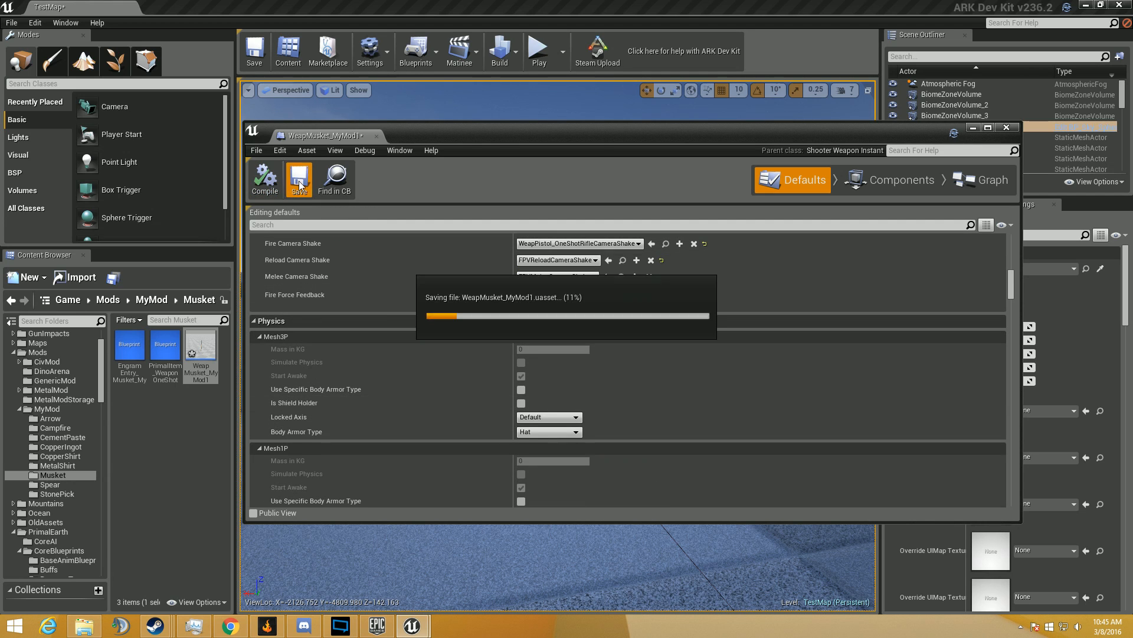
# Step: Start a play test of the map and run the GiveResources and GiveEngrams console commands
pyautogui.click(539, 53)
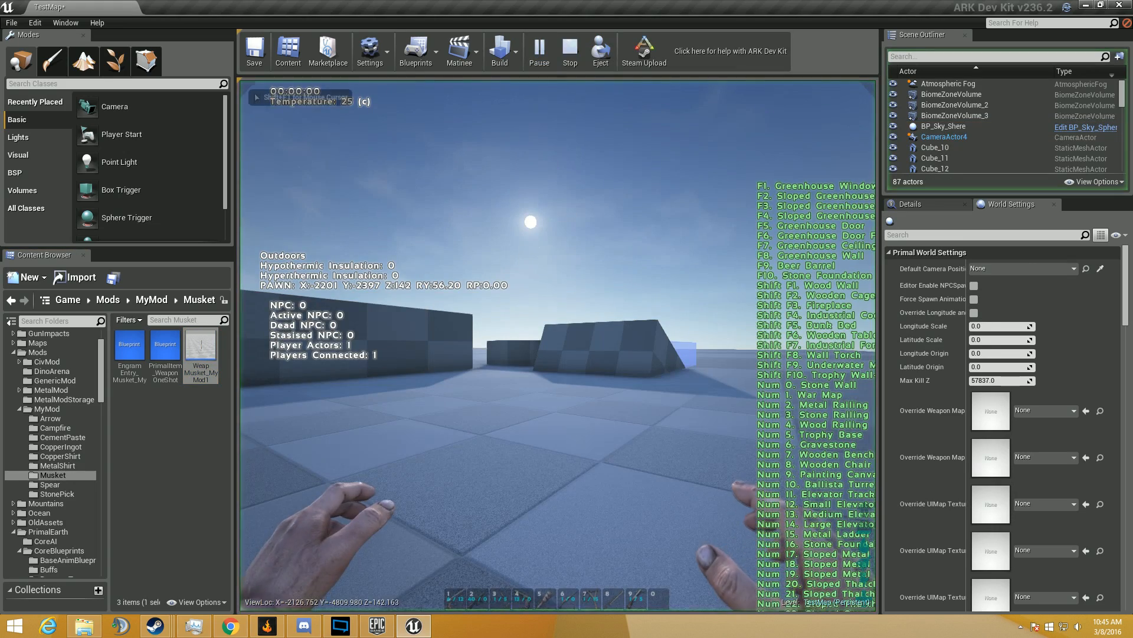
pyautogui.press('Tab')
pyautogui.write('GiveResources')
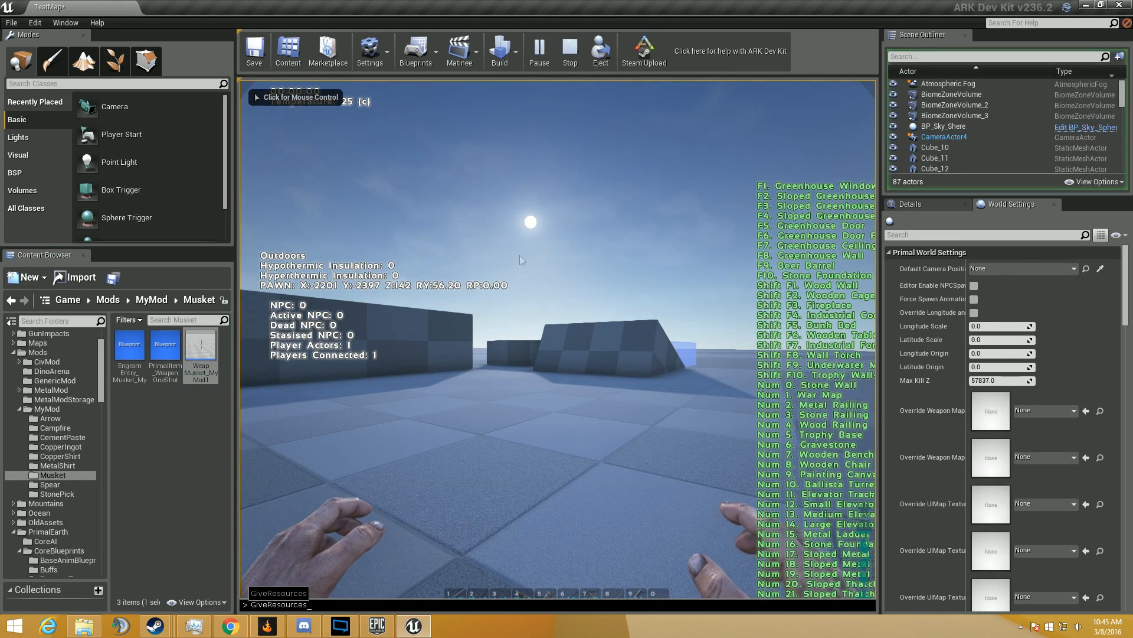
pyautogui.press('Return')
pyautogui.press('Tab')
pyautogui.write('GiveEngrams')
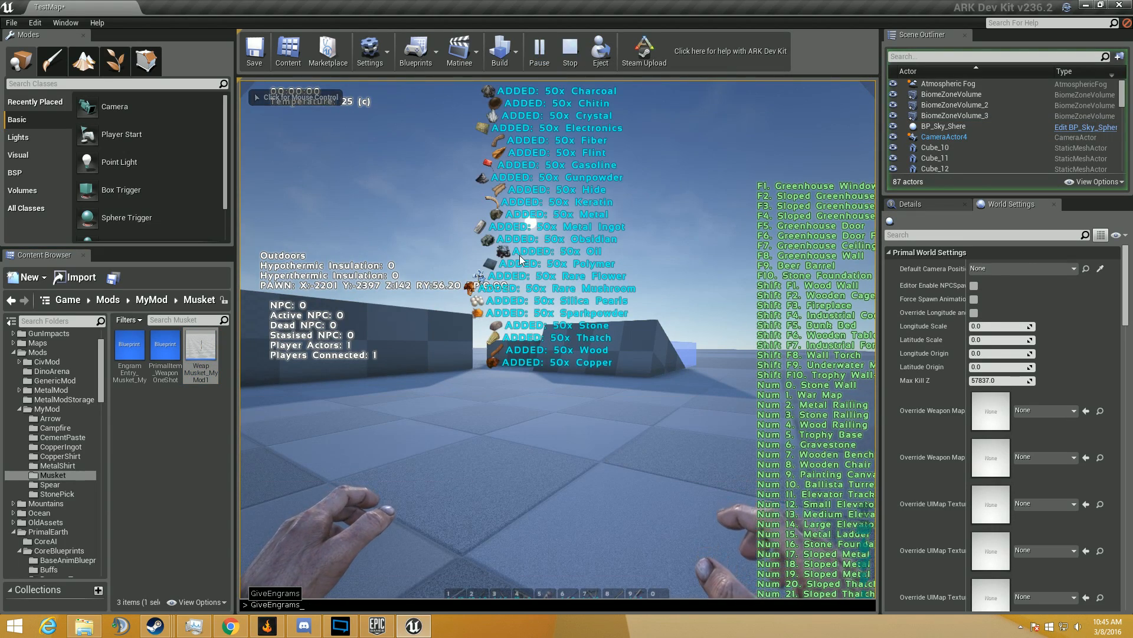
pyautogui.press('Return')
# Step: Craft the musket from the character's inventory and place it in quick slot 0
pyautogui.press('i')
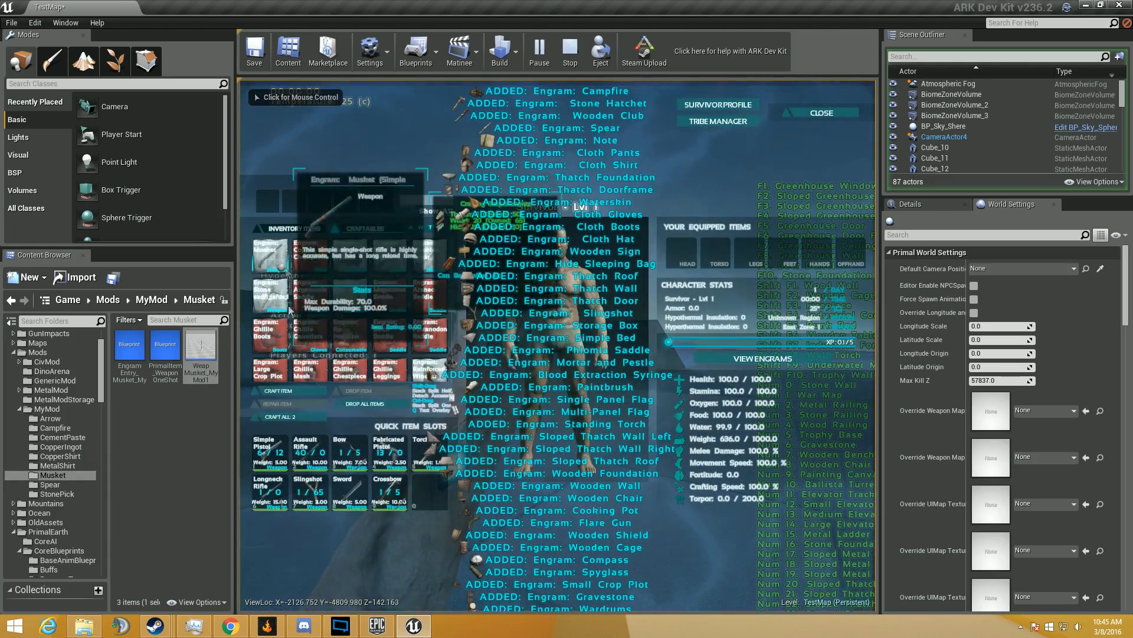
pyautogui.click(289, 391)
pyautogui.click(296, 229)
pyautogui.scroll(-5, 370, 242)
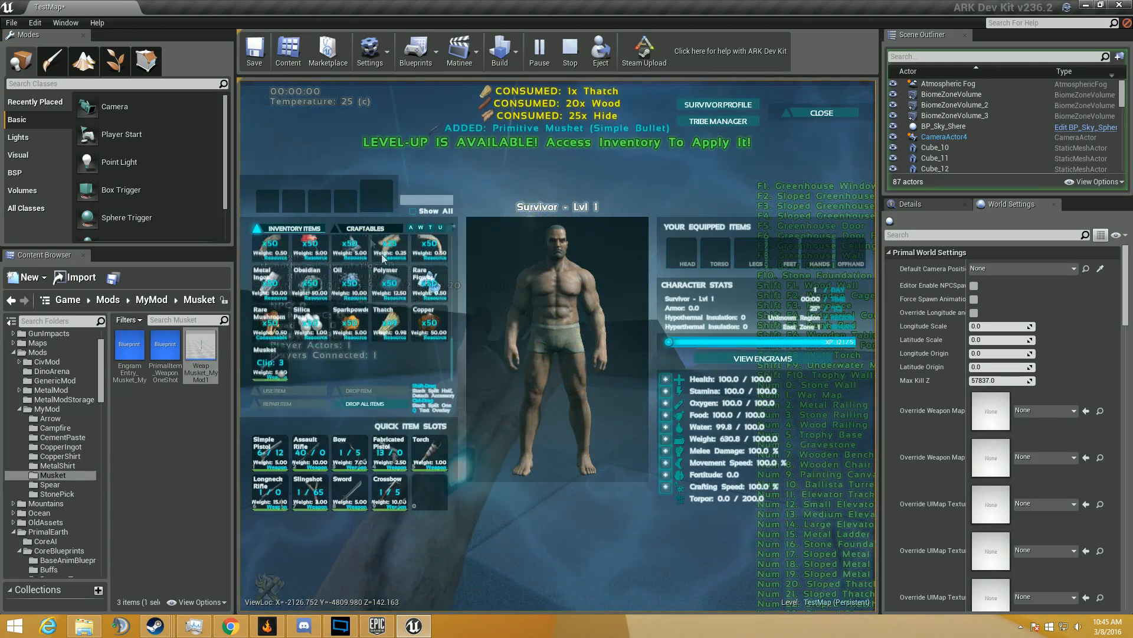
pyautogui.press('i')
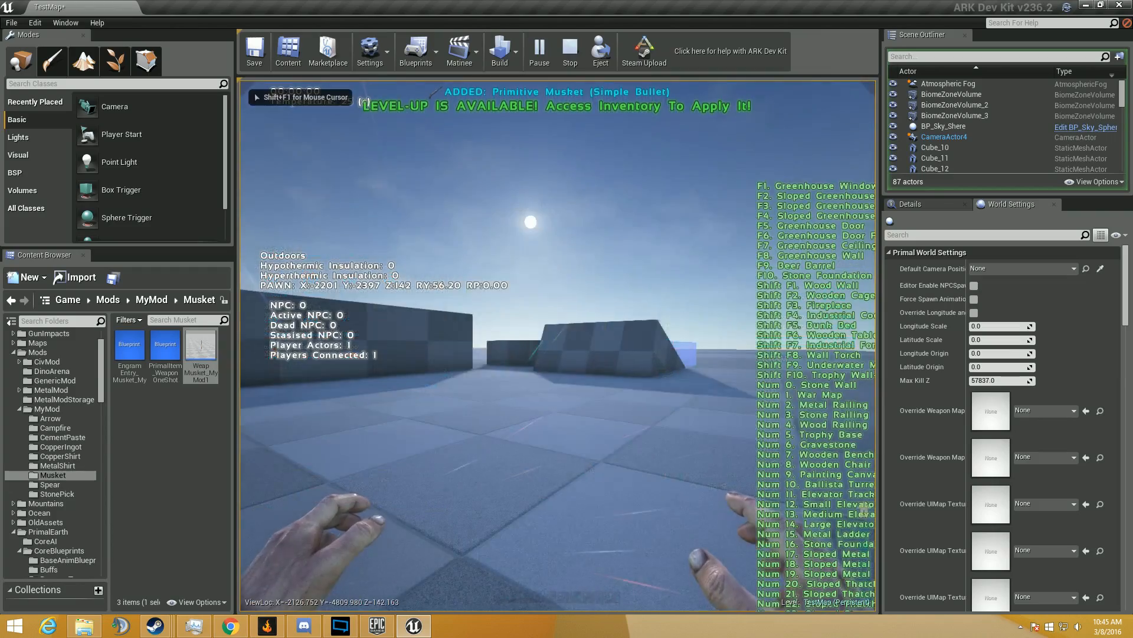
# Step: Equip the musket, walk forward aiming down its sights, and sprint across the test map
pyautogui.press('0')
pyautogui.press('w')
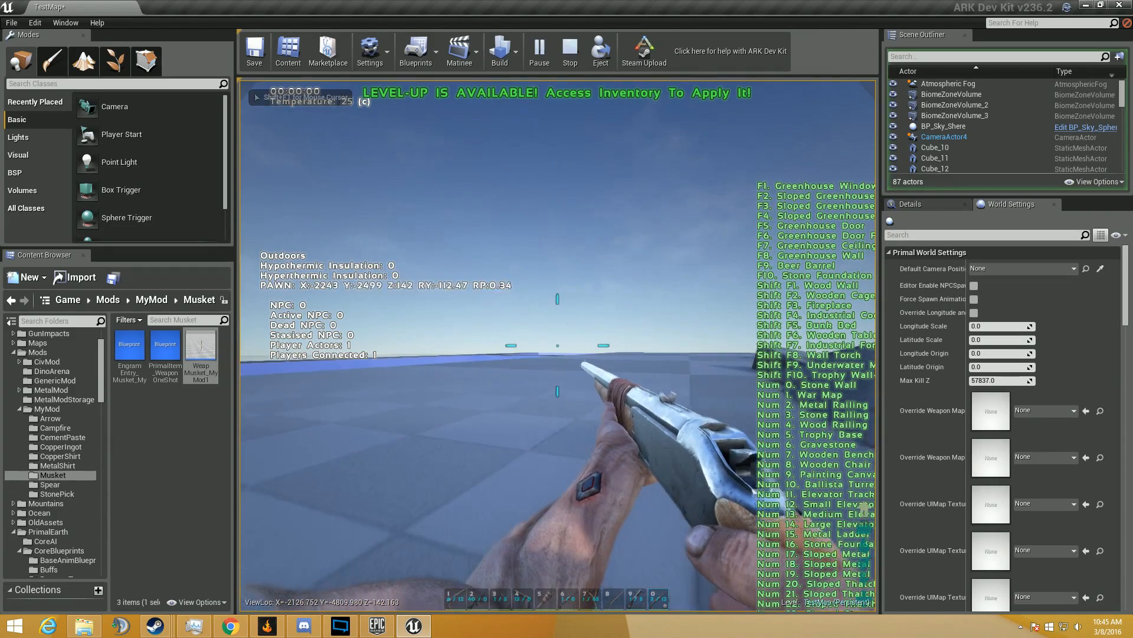
pyautogui.rightClick(558, 346)
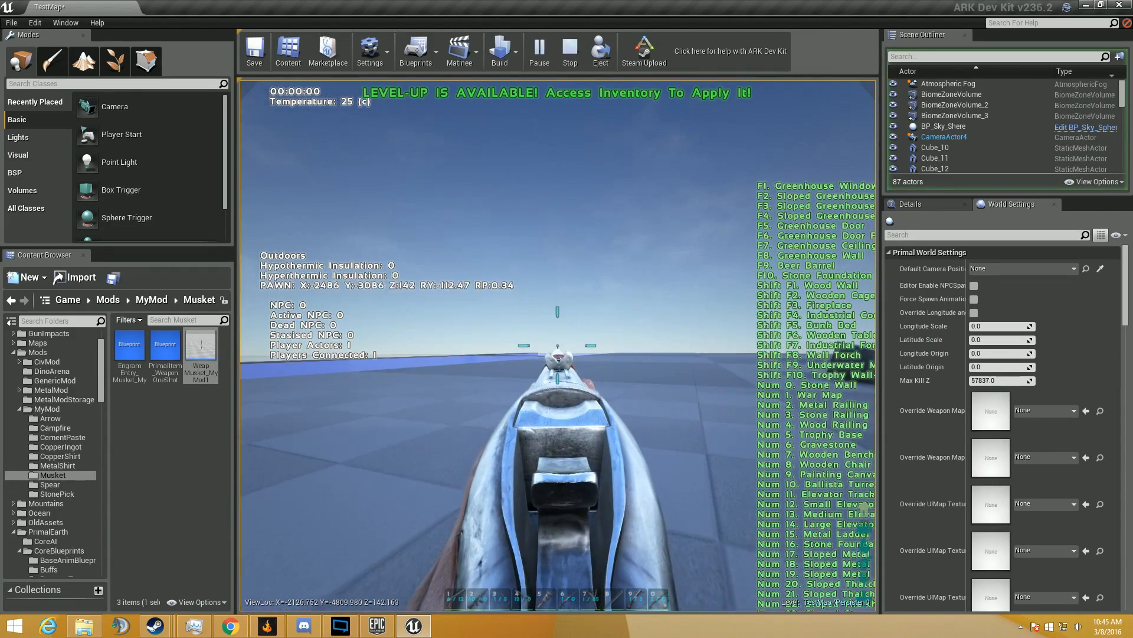
pyautogui.hotkey('shift', 'w')
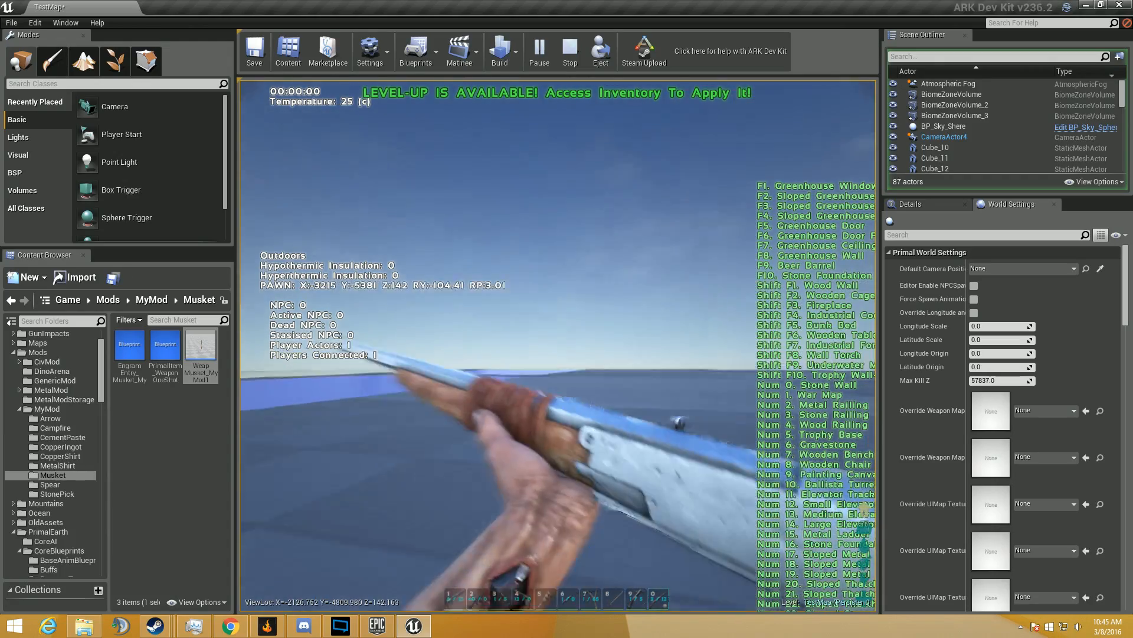
# Step: Test-fire the musket at the block wall while aiming down its sights, and walk closer to check the bullet spread
pyautogui.click(558, 346)
pyautogui.press('s')
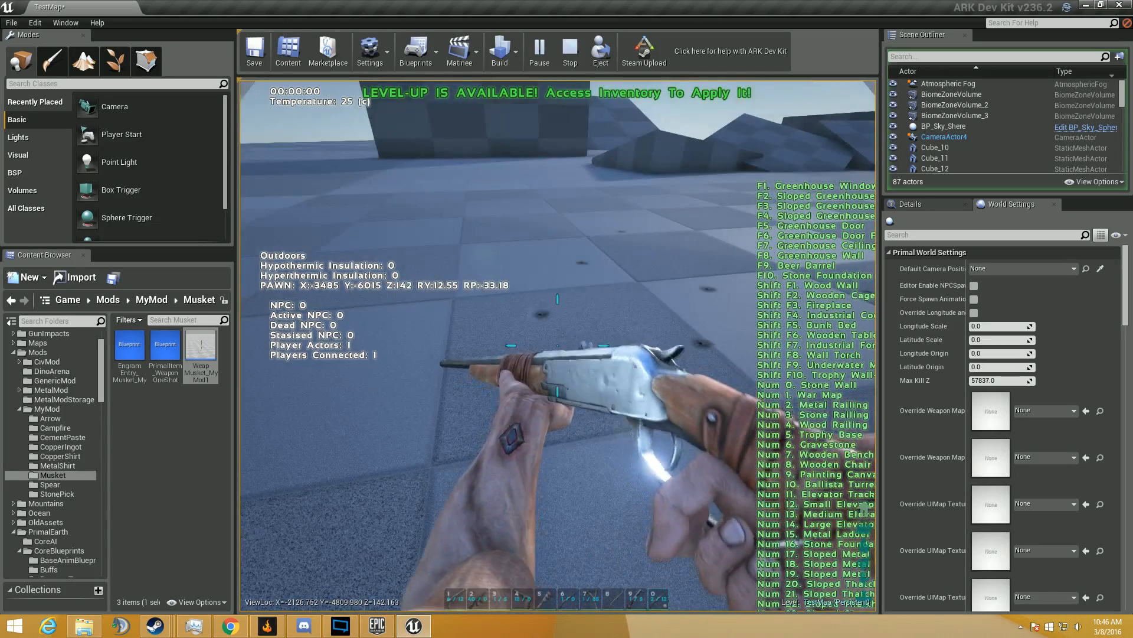
pyautogui.press('w')
pyautogui.rightClick(558, 346)
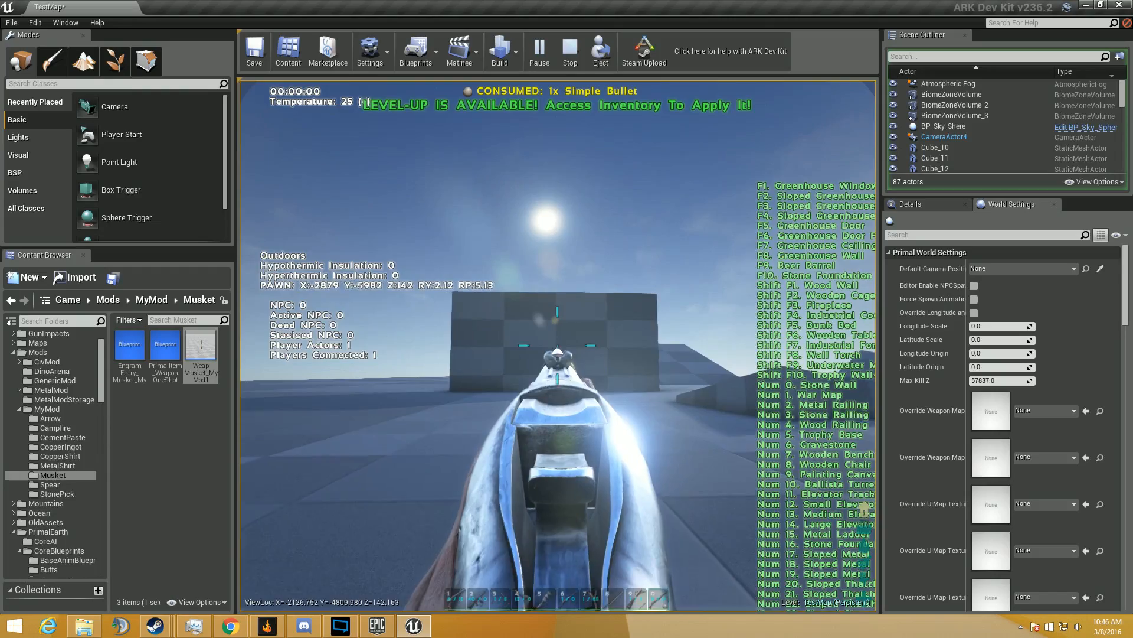
pyautogui.click(558, 346)
pyautogui.press('w')
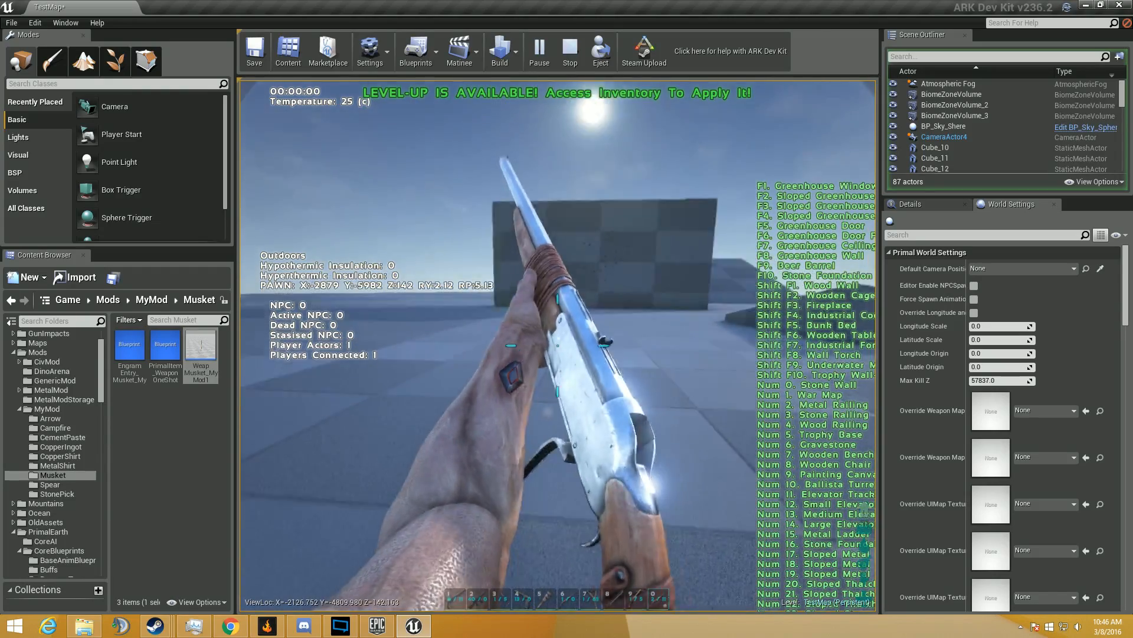
pyautogui.press('w')
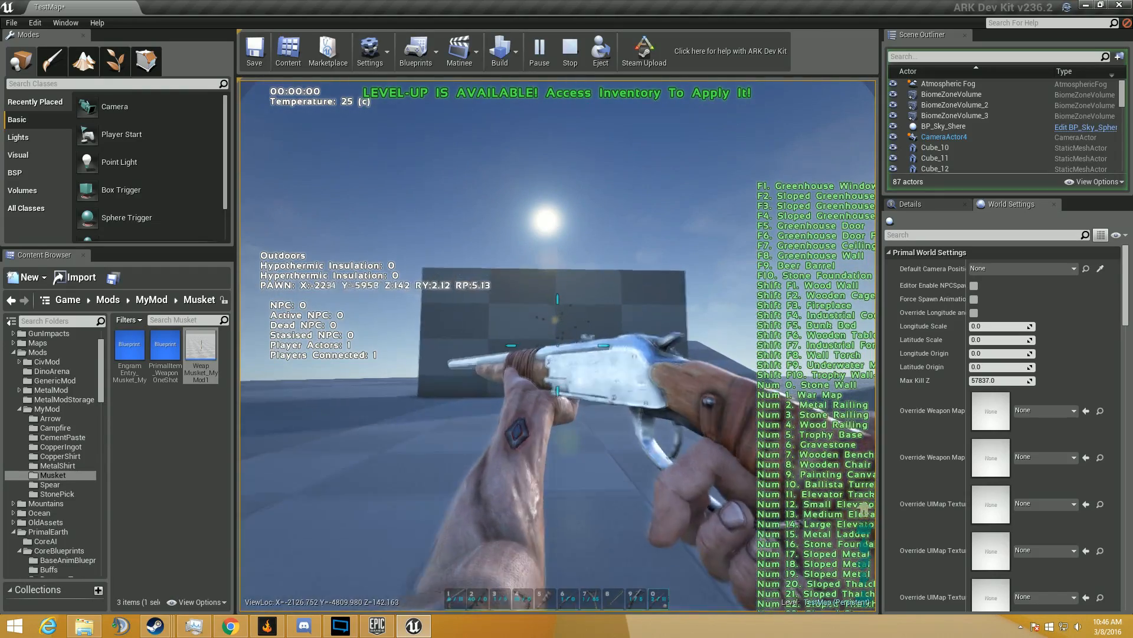
pyautogui.press('s')
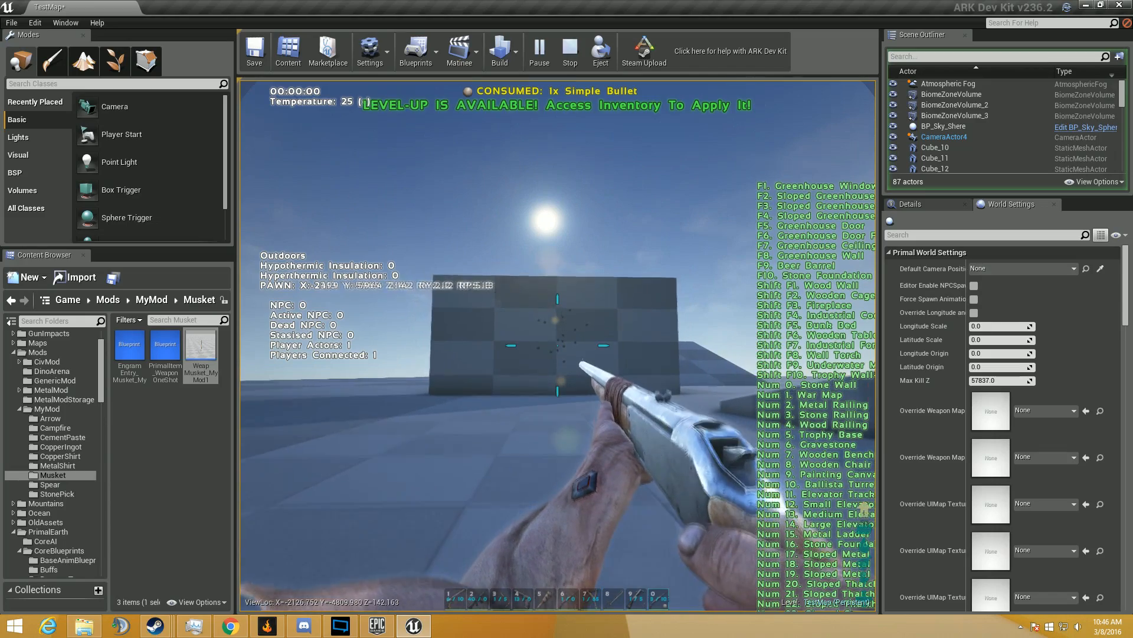
pyautogui.press('i')
pyautogui.press('i')
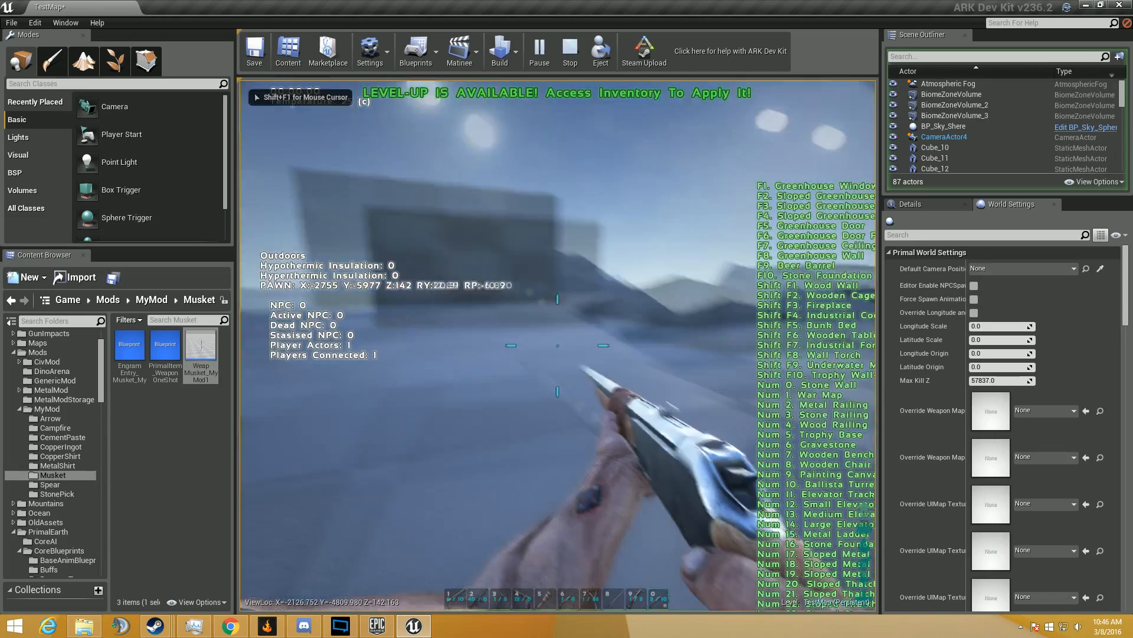
pyautogui.press('s')
pyautogui.press('Tab')
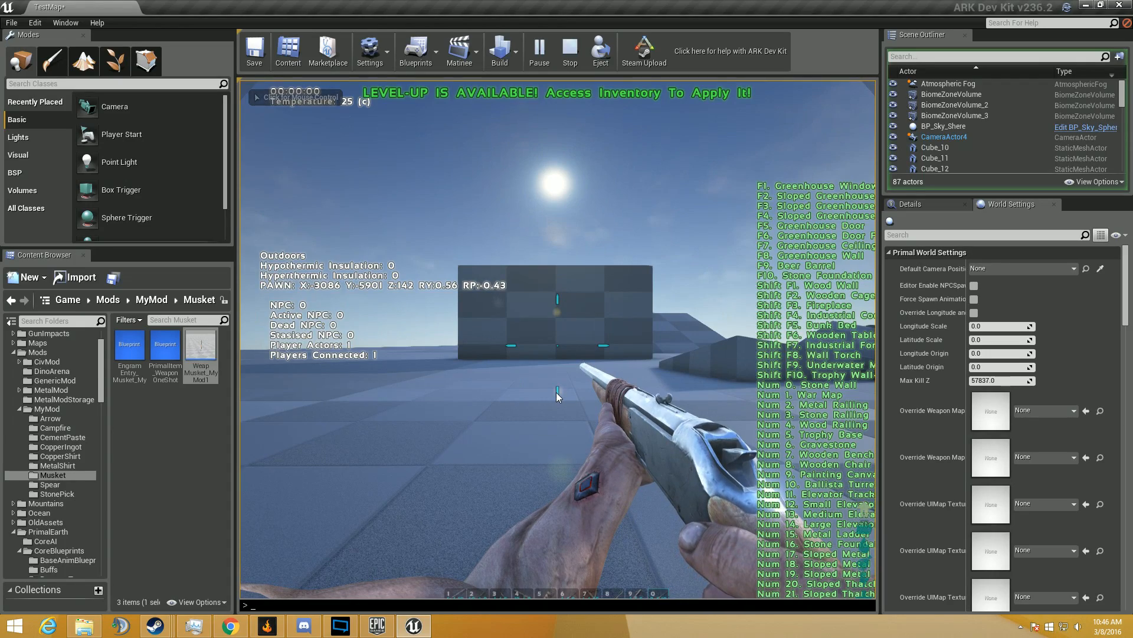
pyautogui.press('Tab')
pyautogui.press('Tab')
pyautogui.press('w')
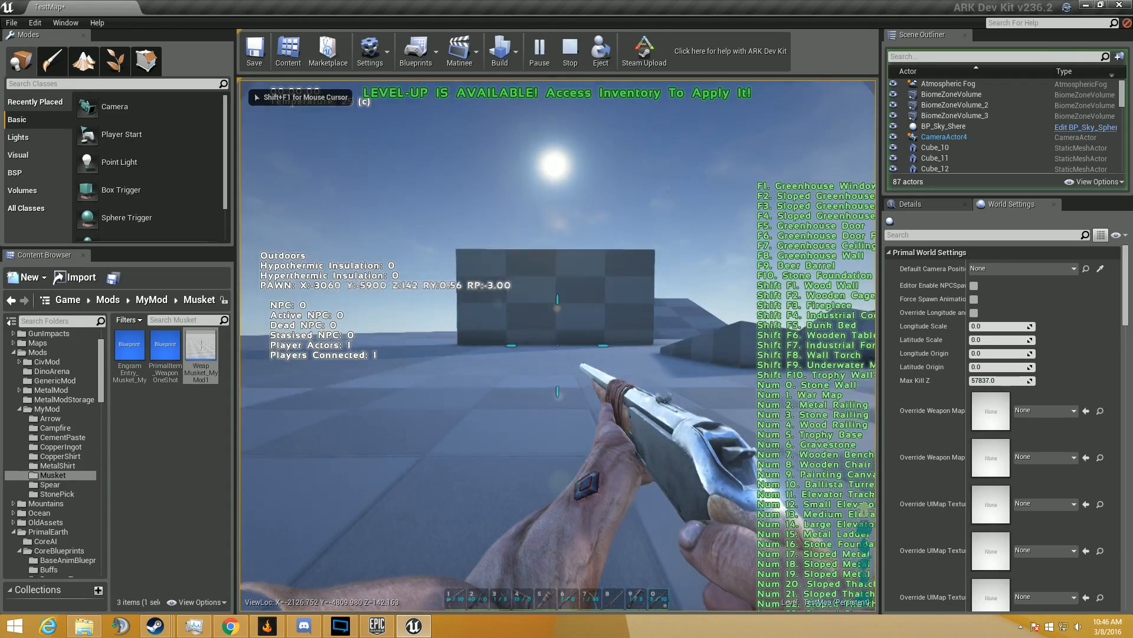
pyautogui.press('s')
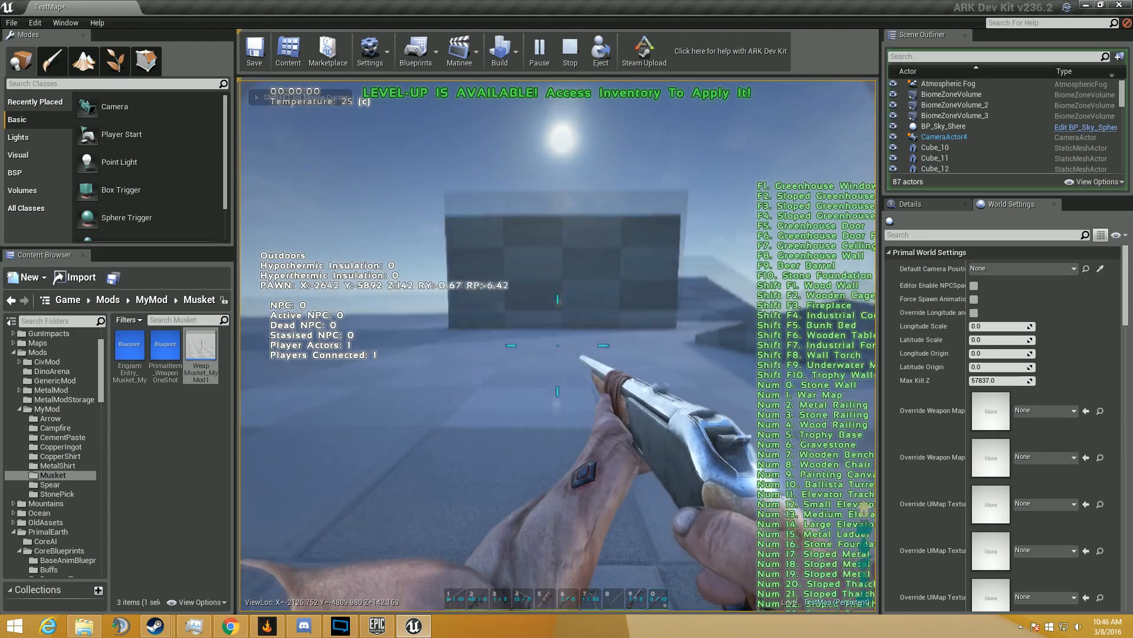
pyautogui.press('Tab')
pyautogui.write('w')
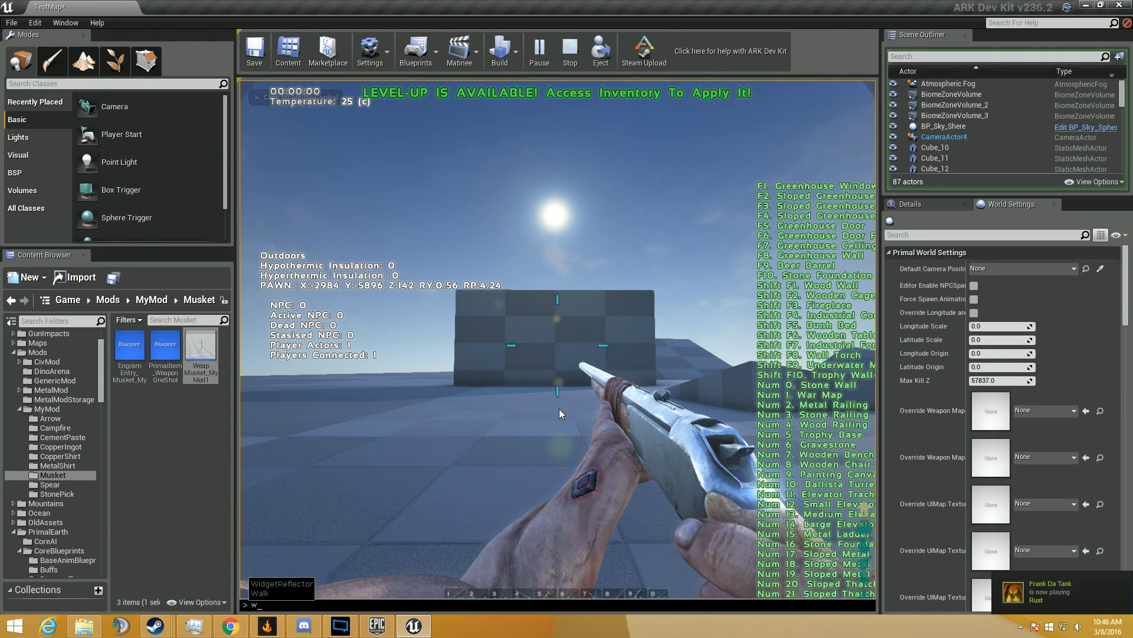
pyautogui.press('Tab')
pyautogui.press('Tab')
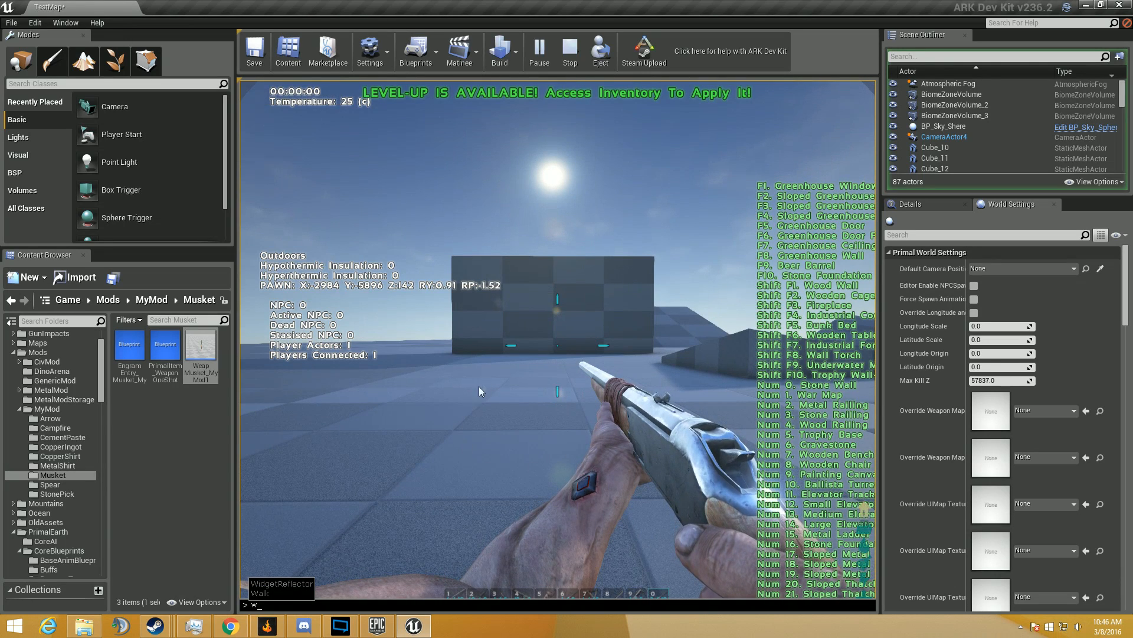
pyautogui.press('Tab')
pyautogui.press('Tab')
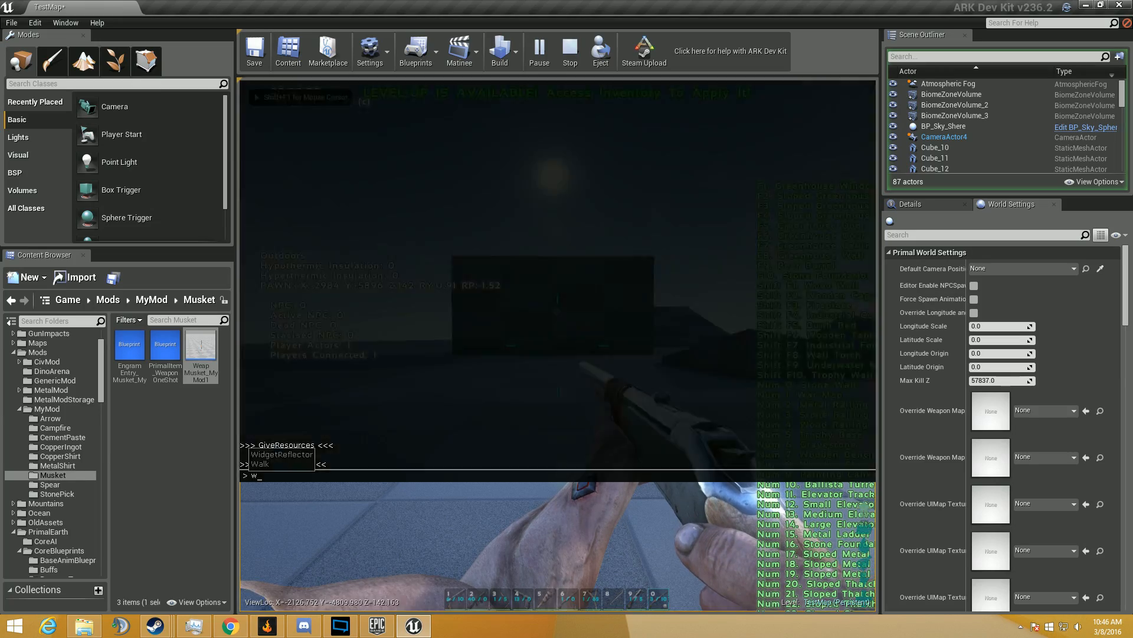
# Step: Test-fire the musket at the wall from the hip and down its sights, reloading between shots
pyautogui.click(549, 352)
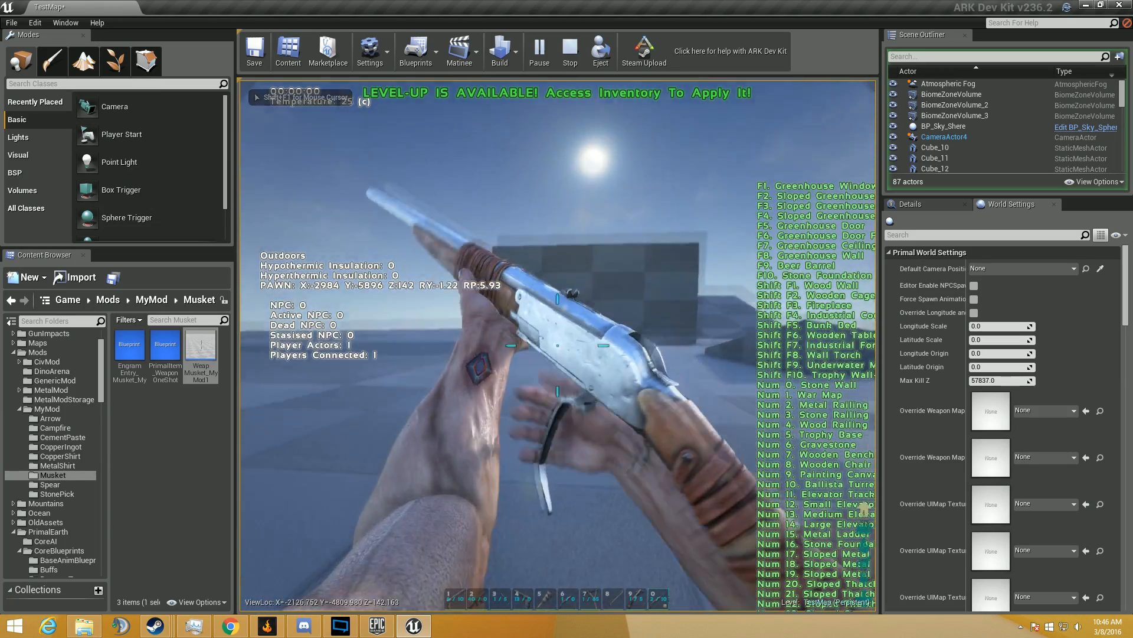
pyautogui.press('s')
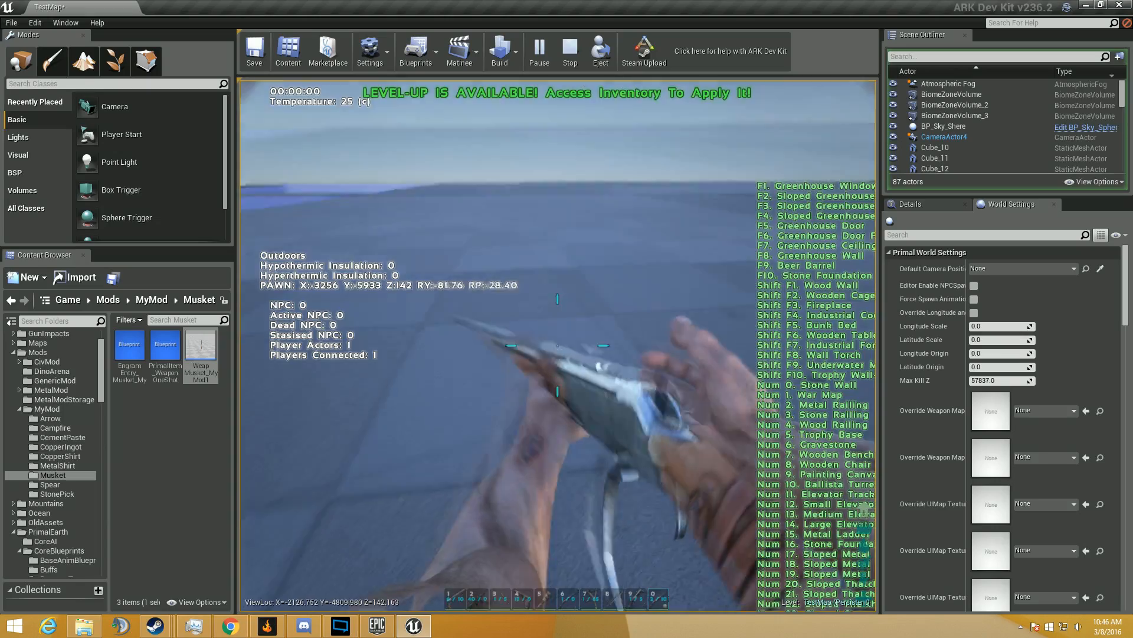
pyautogui.press('w')
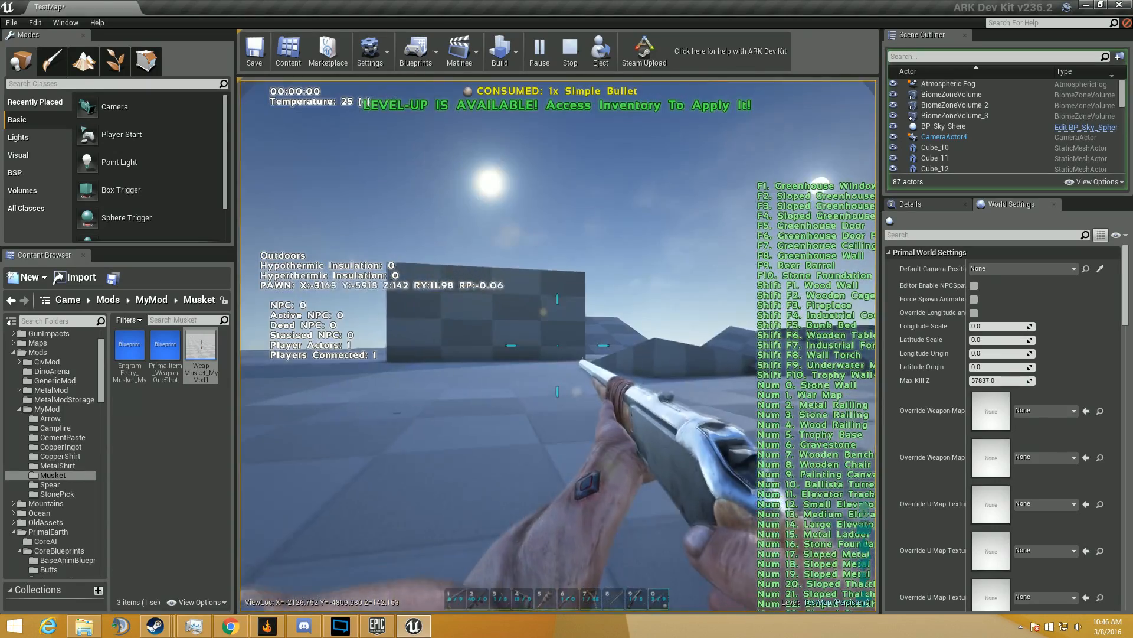
pyautogui.click(558, 345)
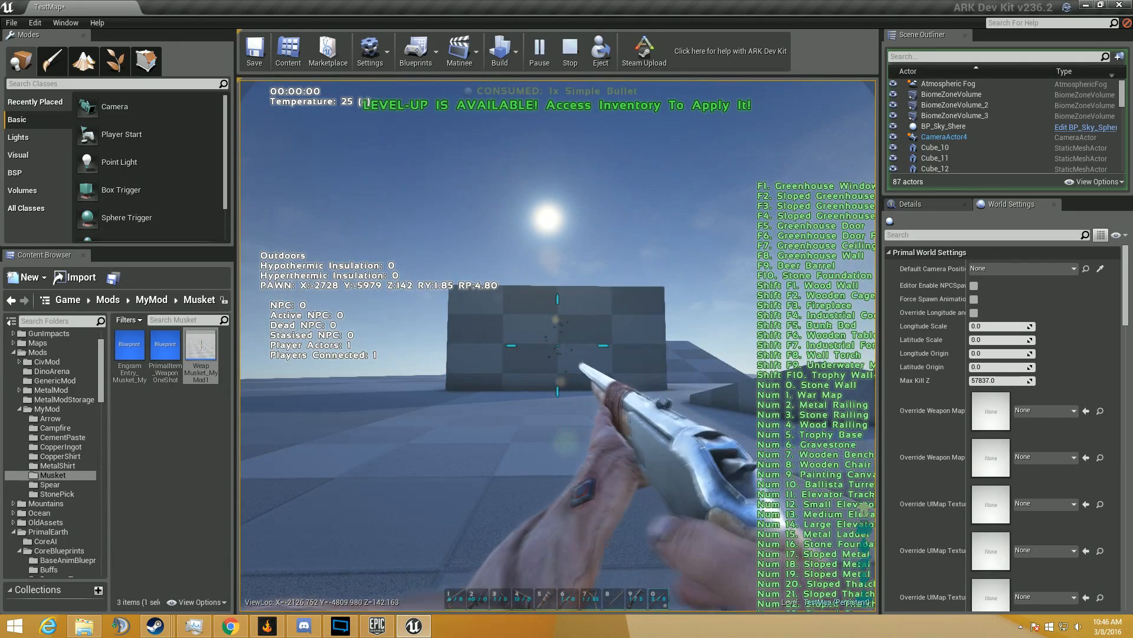
pyautogui.rightClick(558, 346)
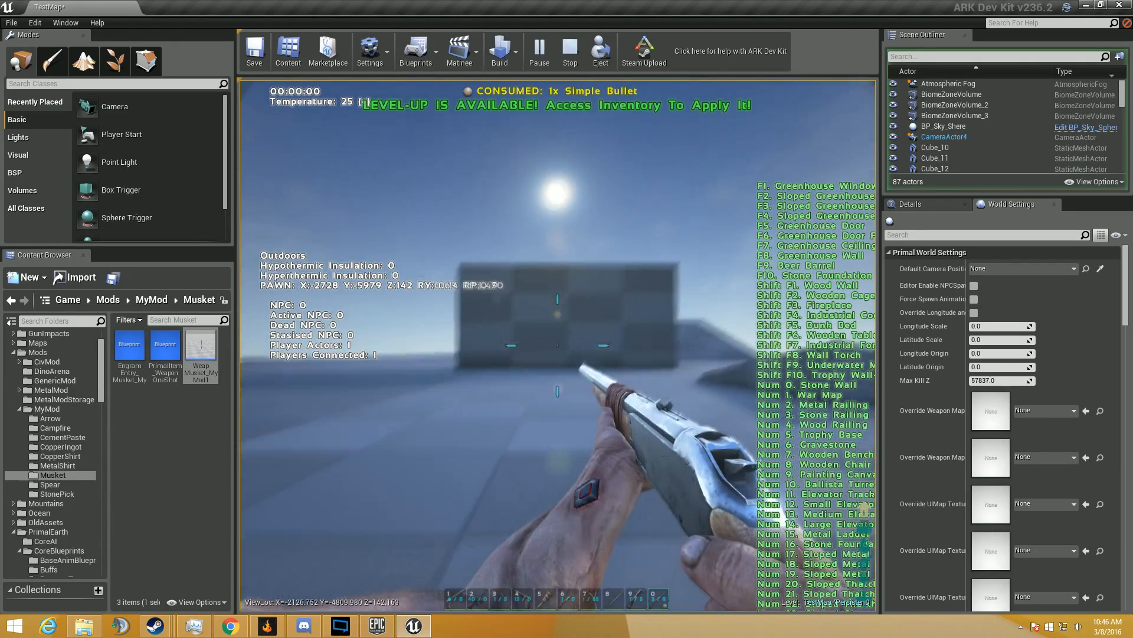
pyautogui.click(558, 345)
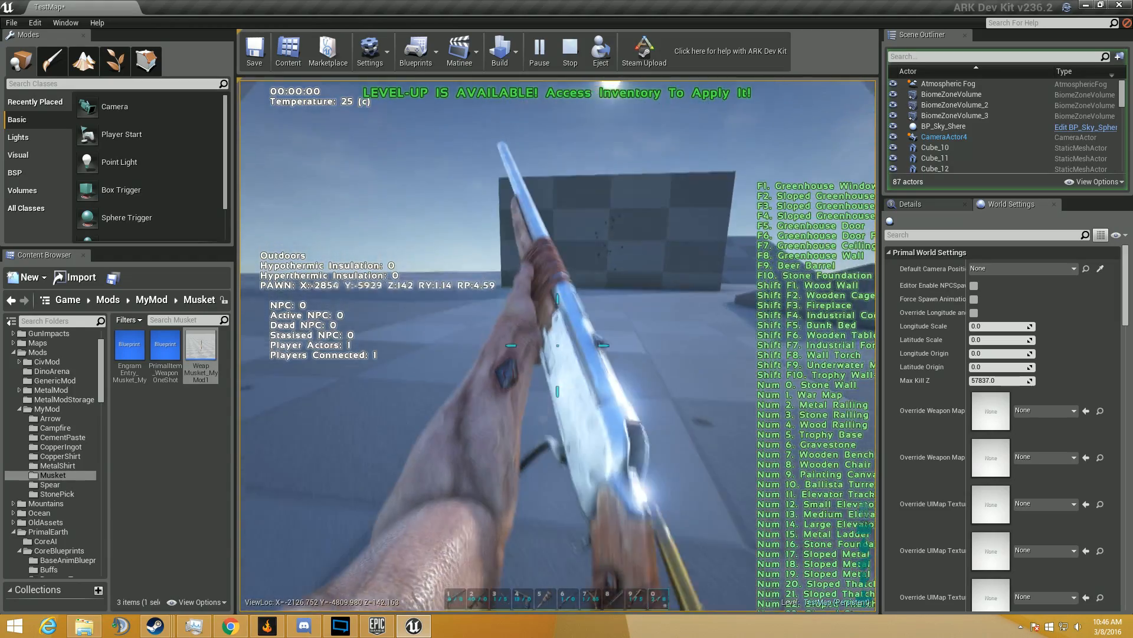
pyautogui.press('w')
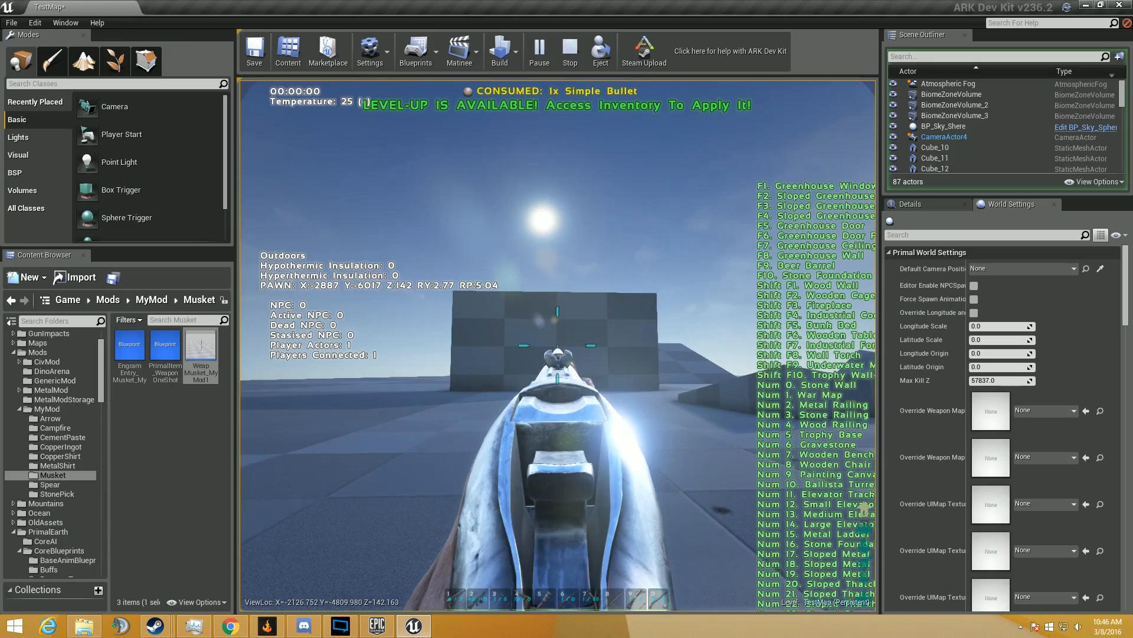
pyautogui.click(558, 345)
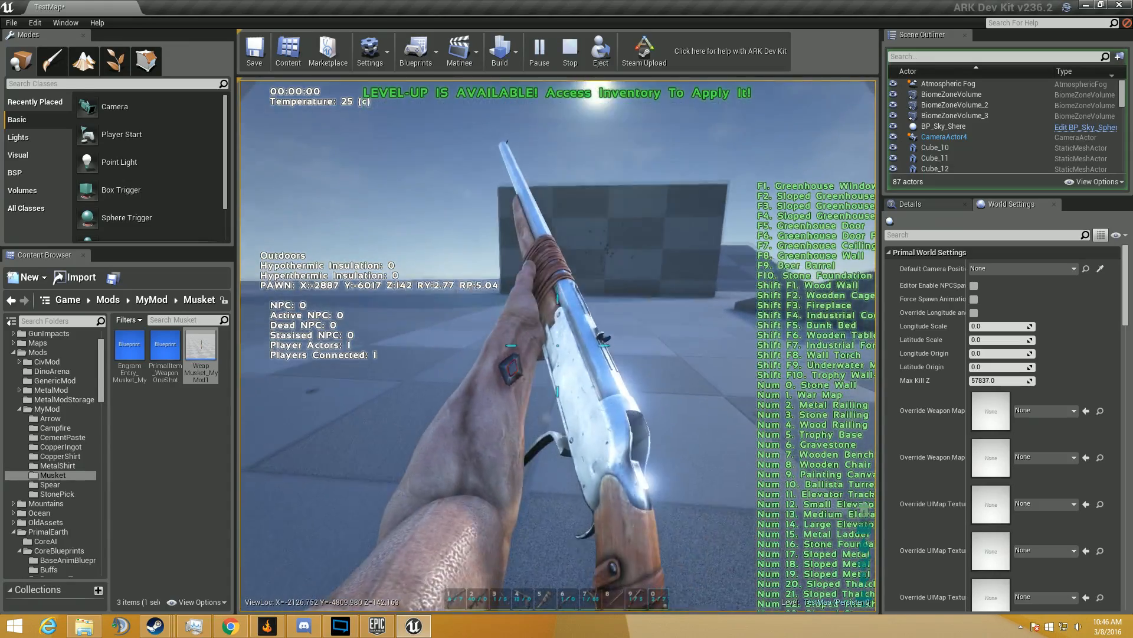
# Step: Run past the wall to inspect the bullet holes, and keep testing the musket while crossing the map to the ramp
pyautogui.press('w')
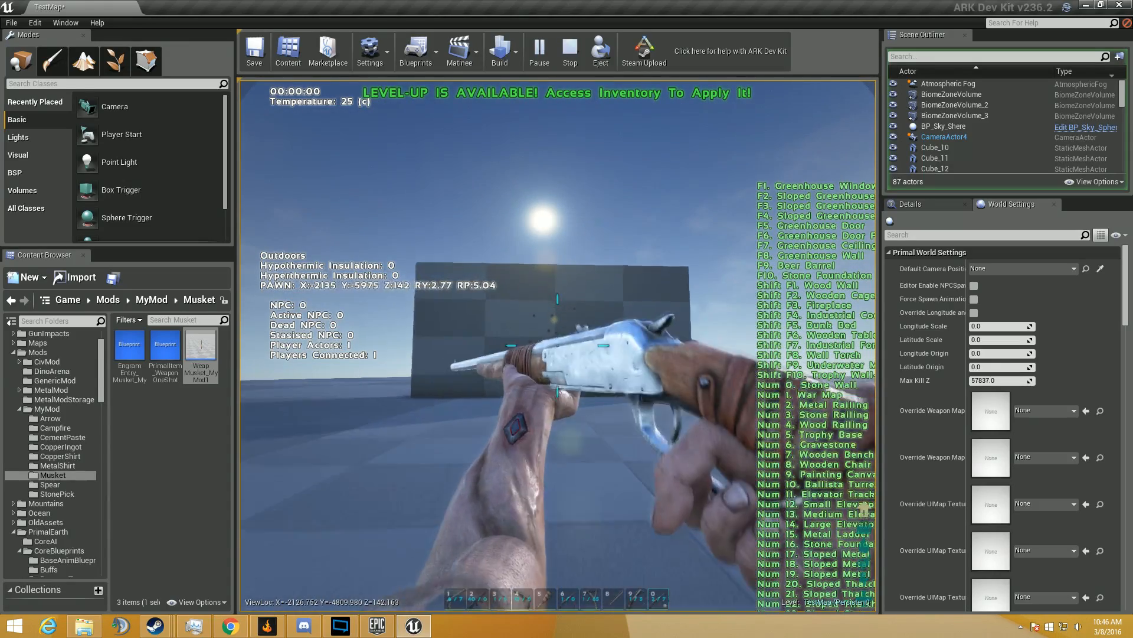
pyautogui.press('w')
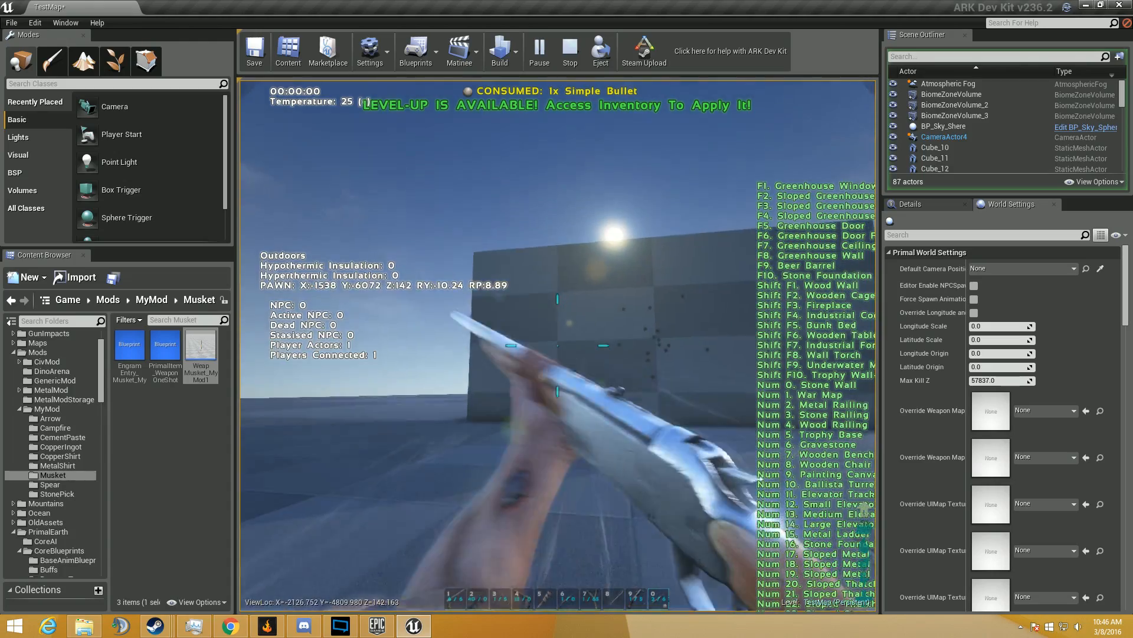
pyautogui.press('w')
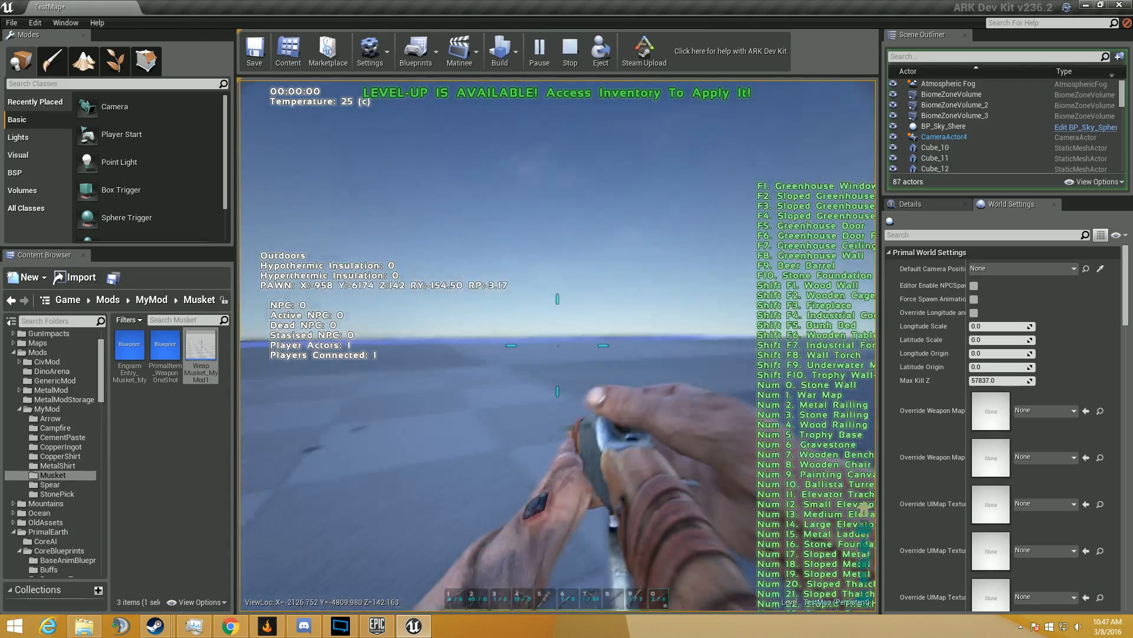
pyautogui.press('w')
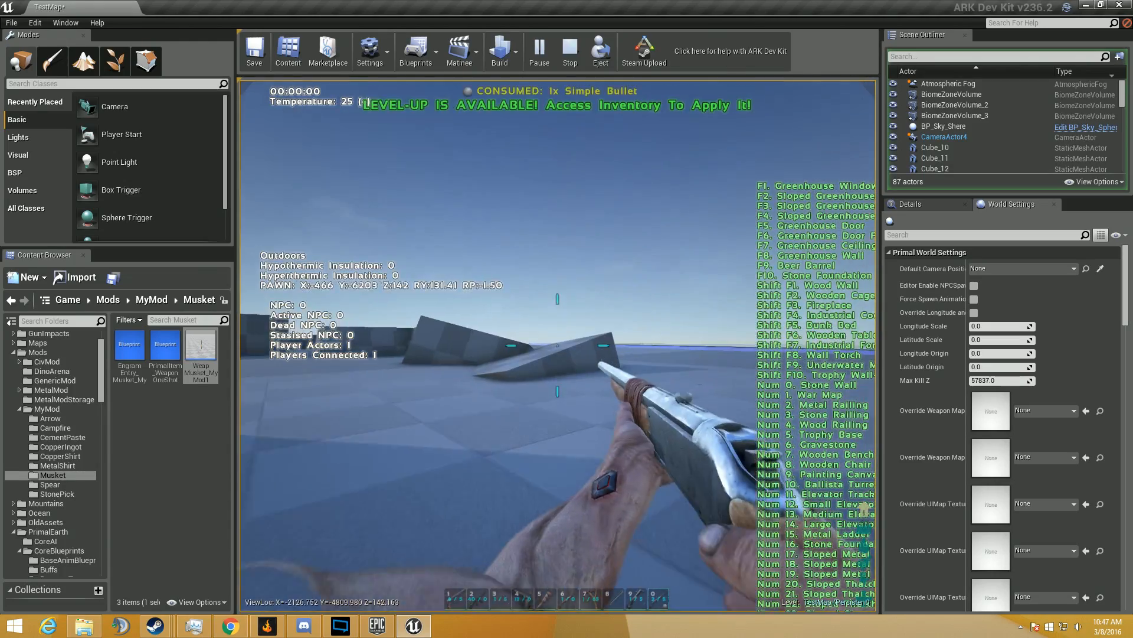
pyautogui.press('w')
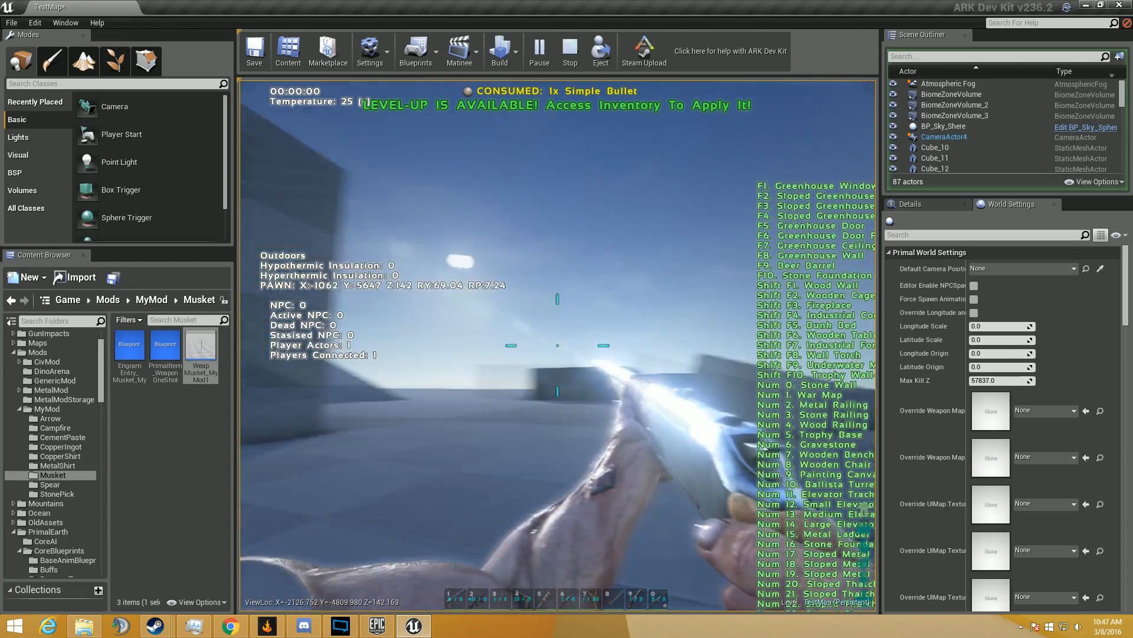
pyautogui.press('w')
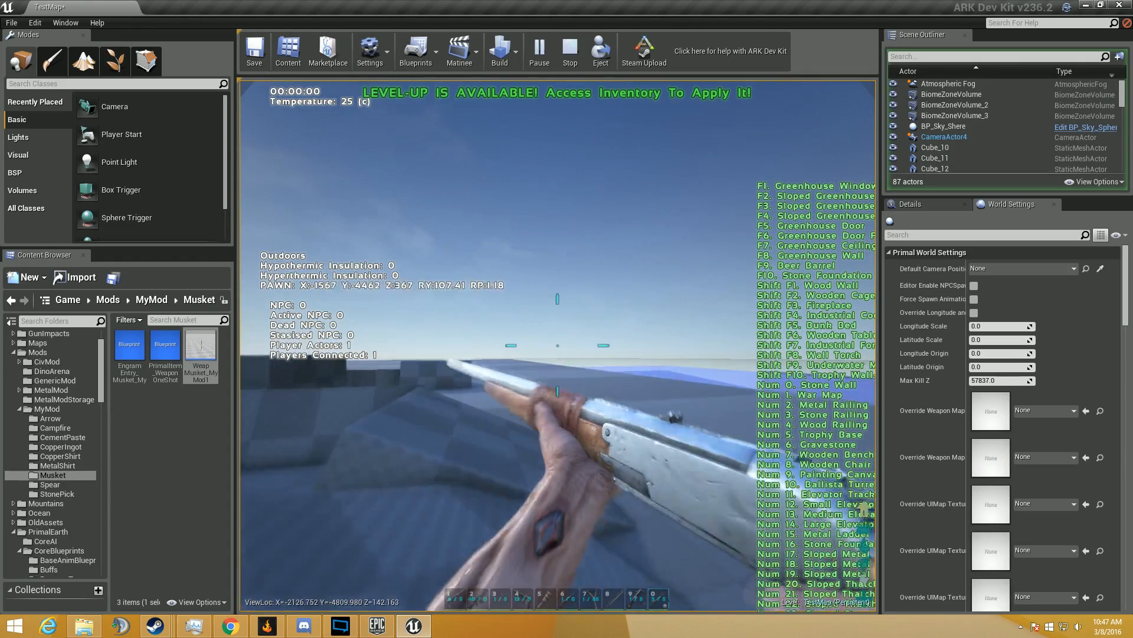
# Step: Show the MyMod folder's contents in the Content Browser and stop the play test
pyautogui.press('`')
pyautogui.write('w')
pyautogui.click(47, 408)
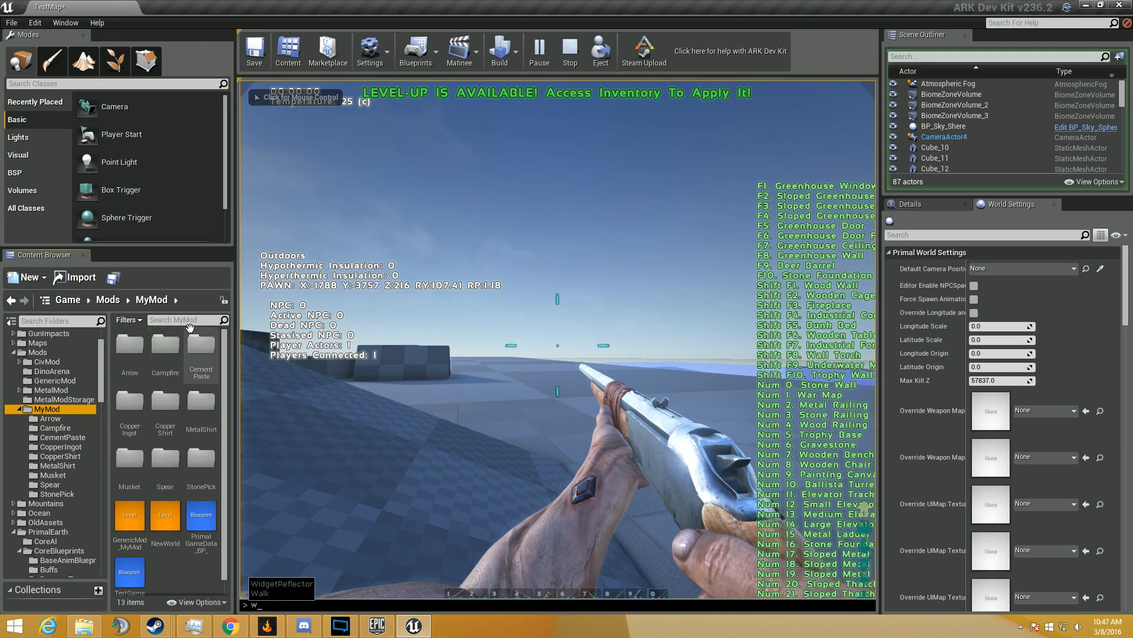
pyautogui.press('Escape')
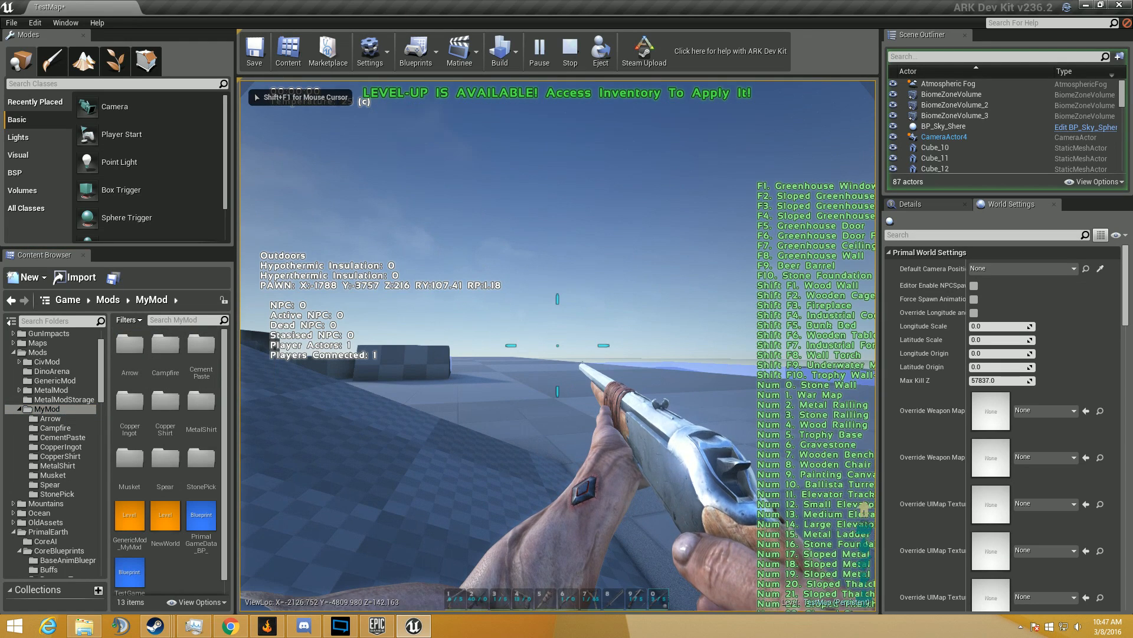
pyautogui.press('Escape')
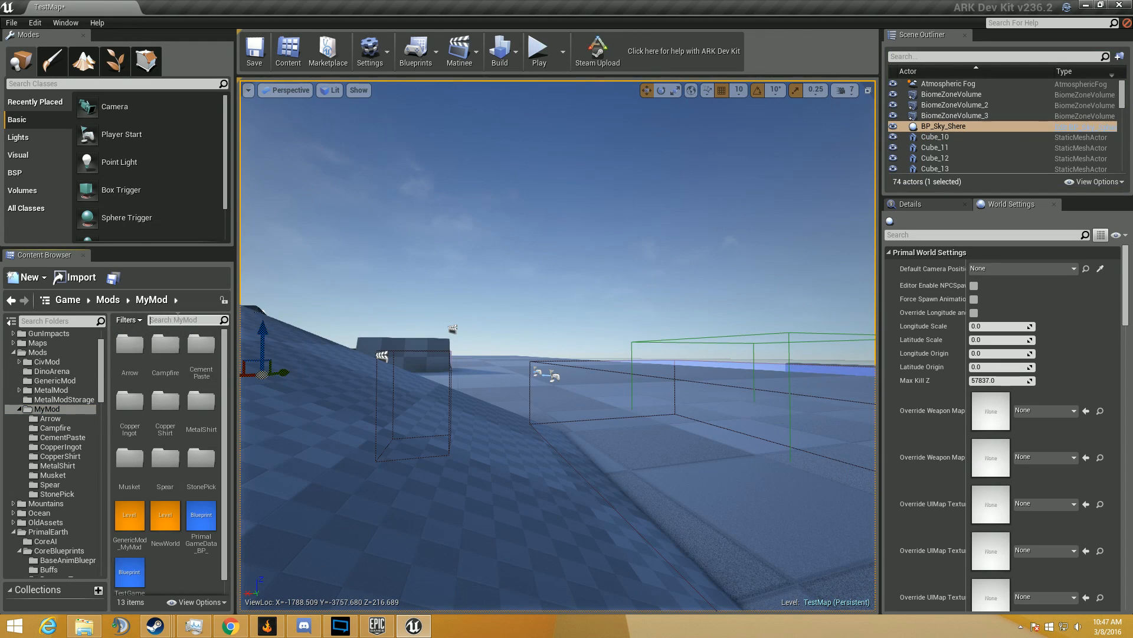
# Step: Search the entire Game folder for "Weapassualt" to look for the assault rifle's weapon assets
pyautogui.scroll(3, 39, 358)
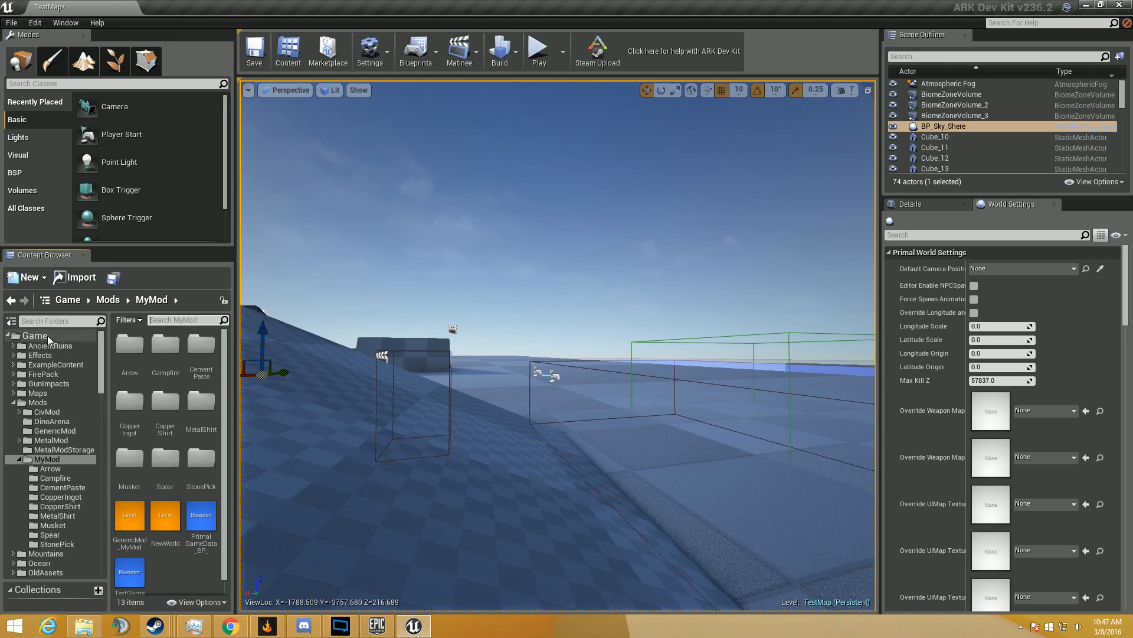
pyautogui.click(41, 335)
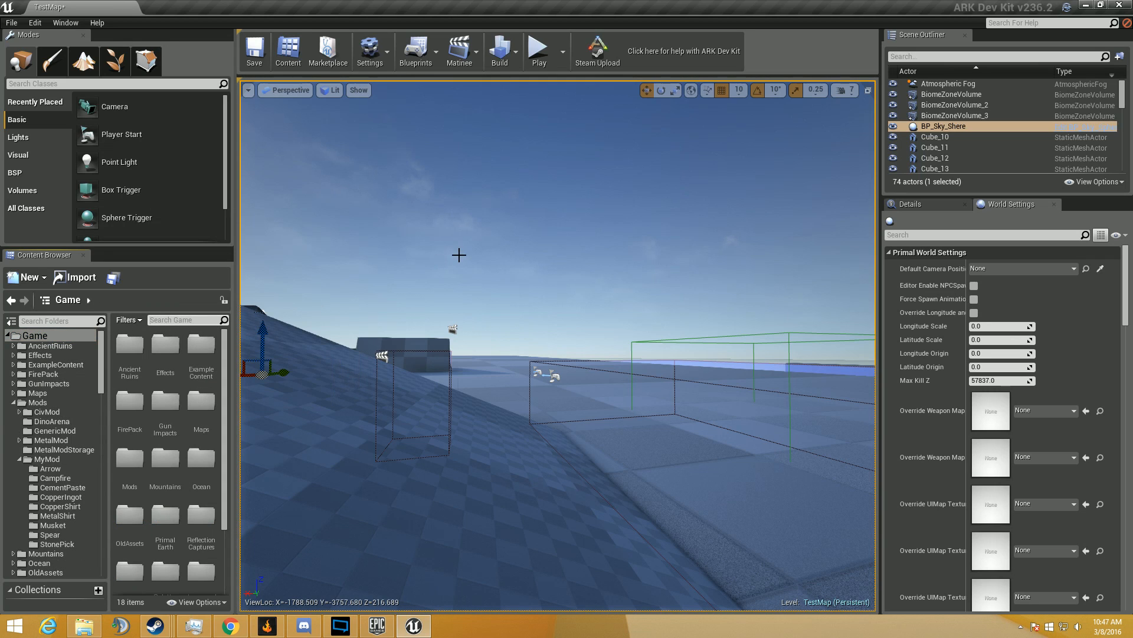
pyautogui.write('Weapassualt')
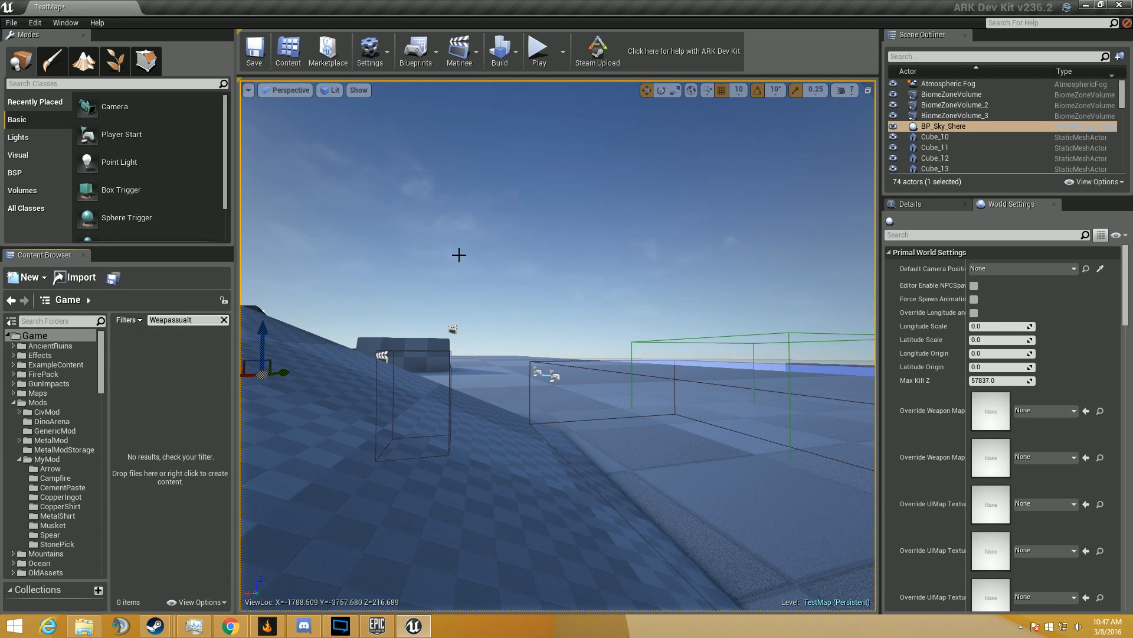
# Step: Replace the asset search with the corrected spelling "assault", and narrow it to "weapassault"
pyautogui.press('BackSpace')
pyautogui.press('BackSpace')
pyautogui.press('BackSpace')
pyautogui.press('BackSpace')
pyautogui.press('BackSpace')
pyautogui.press('BackSpace')
pyautogui.press('BackSpace')
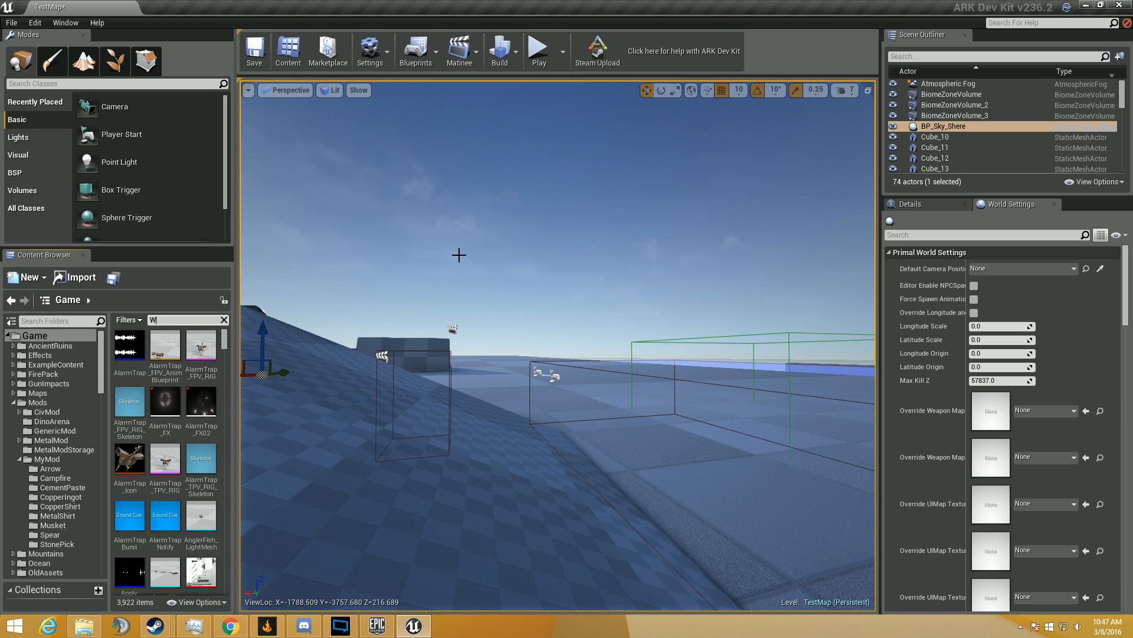
pyautogui.write('assualt')
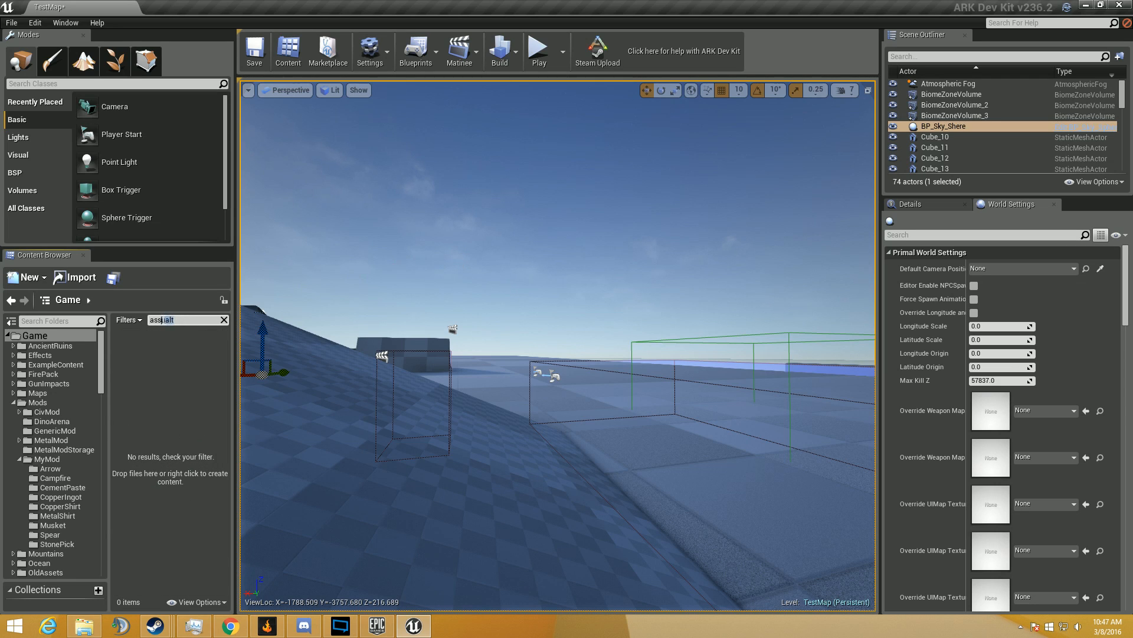
pyautogui.write('a')
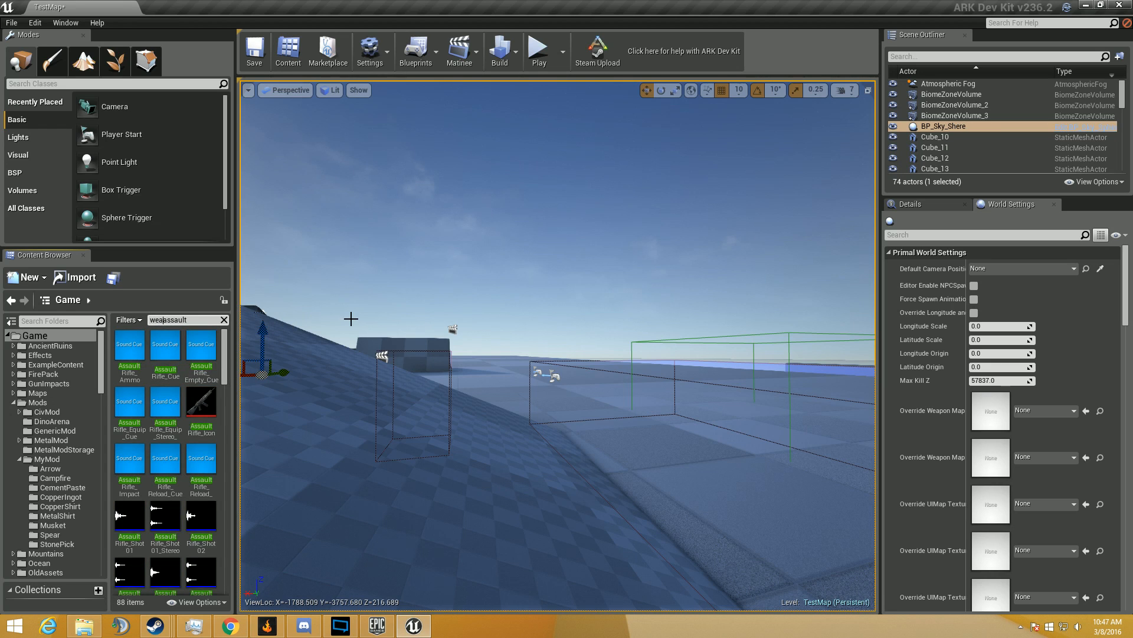
pyautogui.write('p')
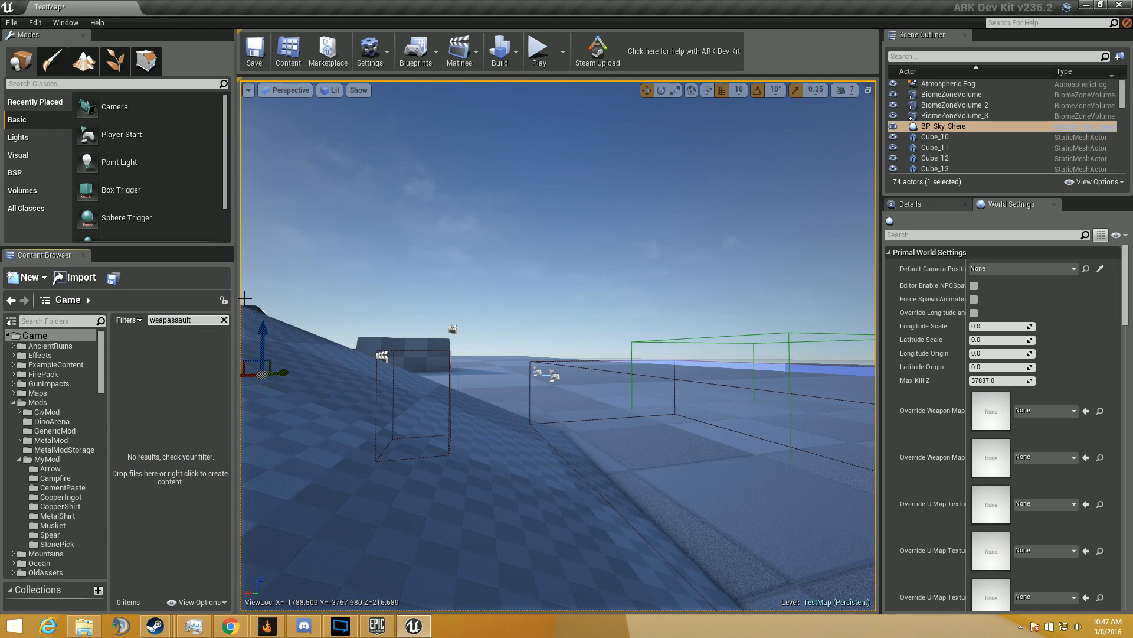
# Step: Search the Game folder for "rifle", narrow it to "weaprifle", and open the WeapRifle blueprint
pyautogui.moveTo(224, 349); pyautogui.dragTo(266, 342)
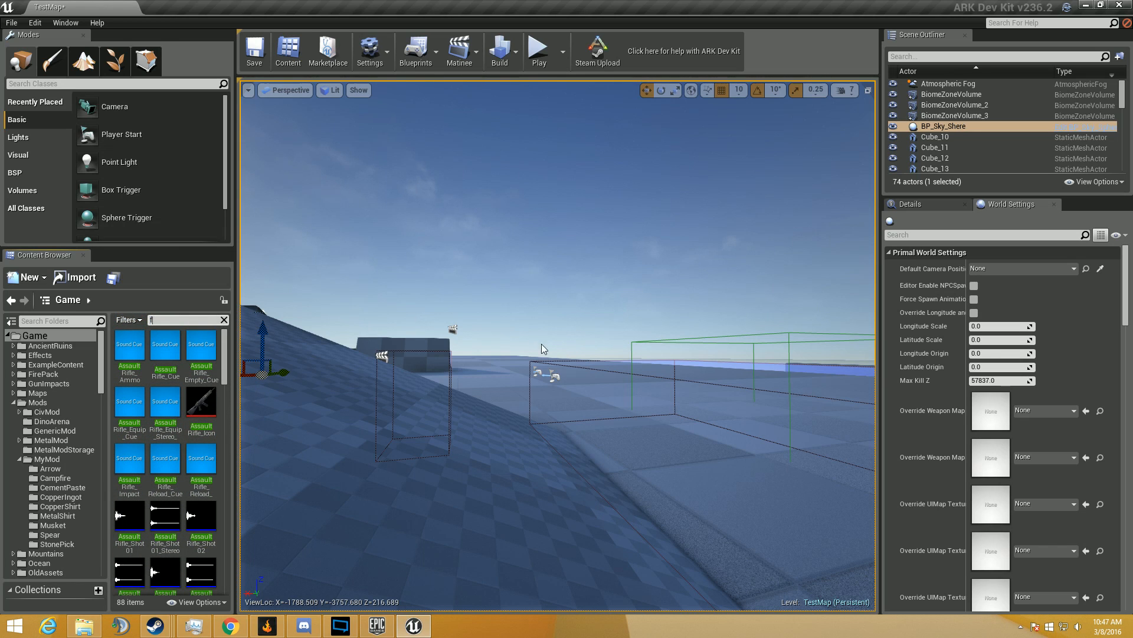
pyautogui.write('ifle')
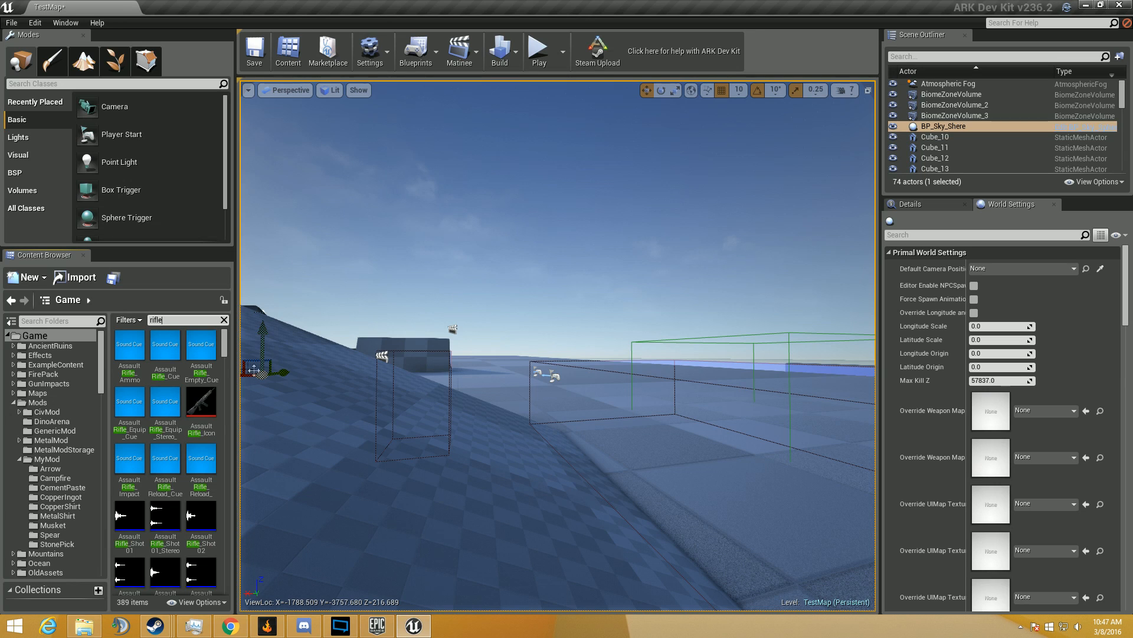
pyautogui.moveTo(229, 352); pyautogui.dragTo(227, 430)
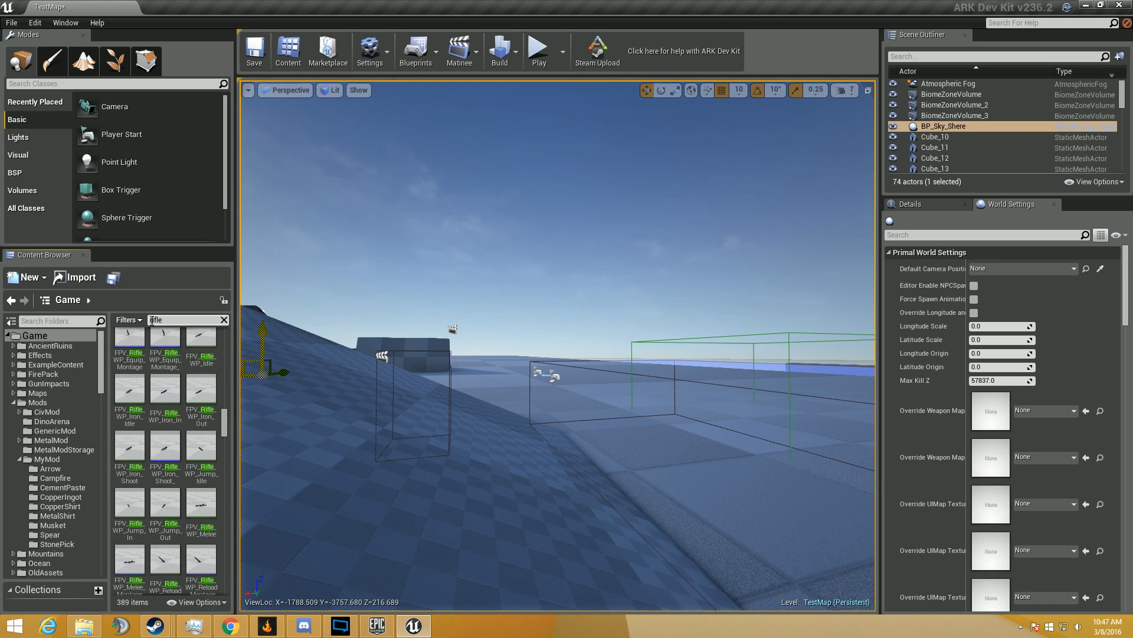
pyautogui.write('ap')
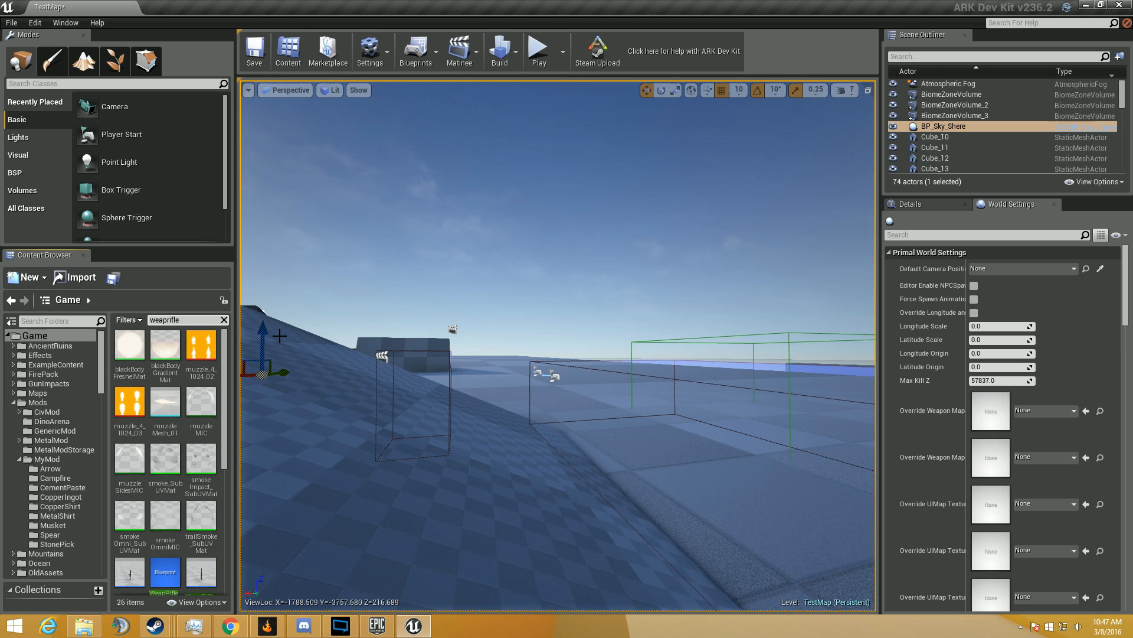
pyautogui.scroll(-3, 217, 401)
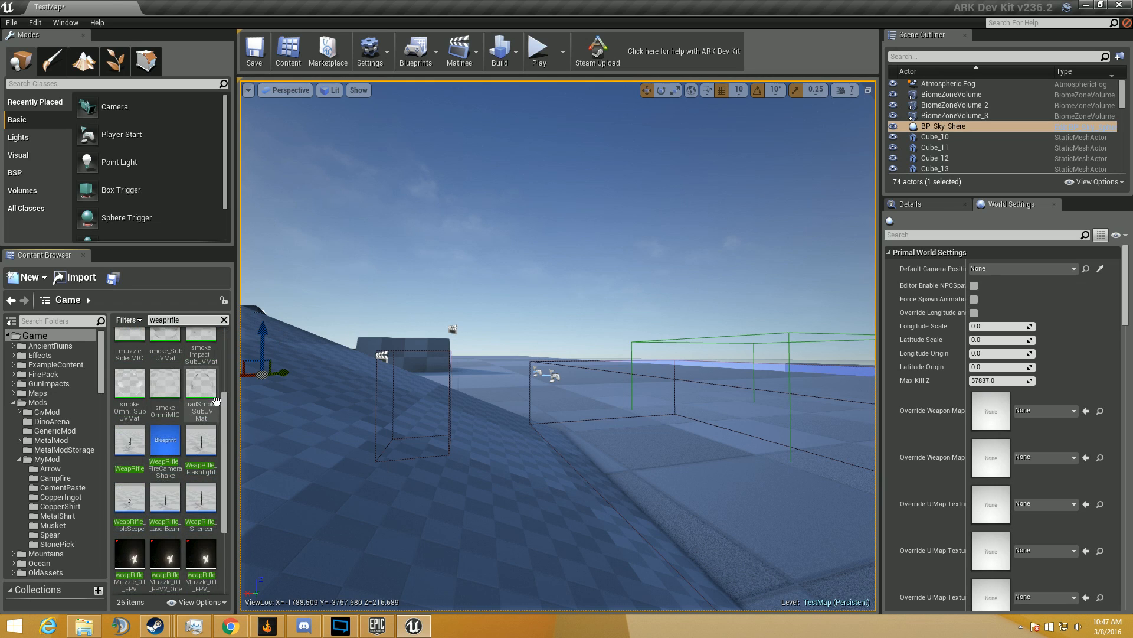
pyautogui.doubleClick(136, 444)
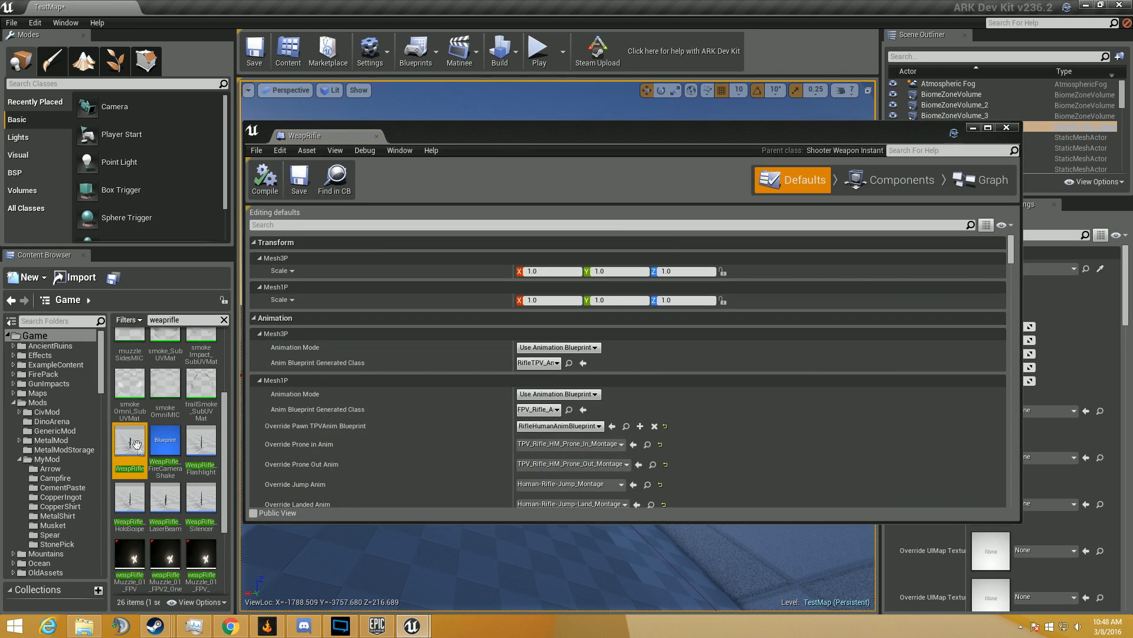
# Step: Expand Instant Config in the WeapRifle defaults and examine the weapon spread, targeting spread, range and damage settings
pyautogui.scroll(-10, 547, 477)
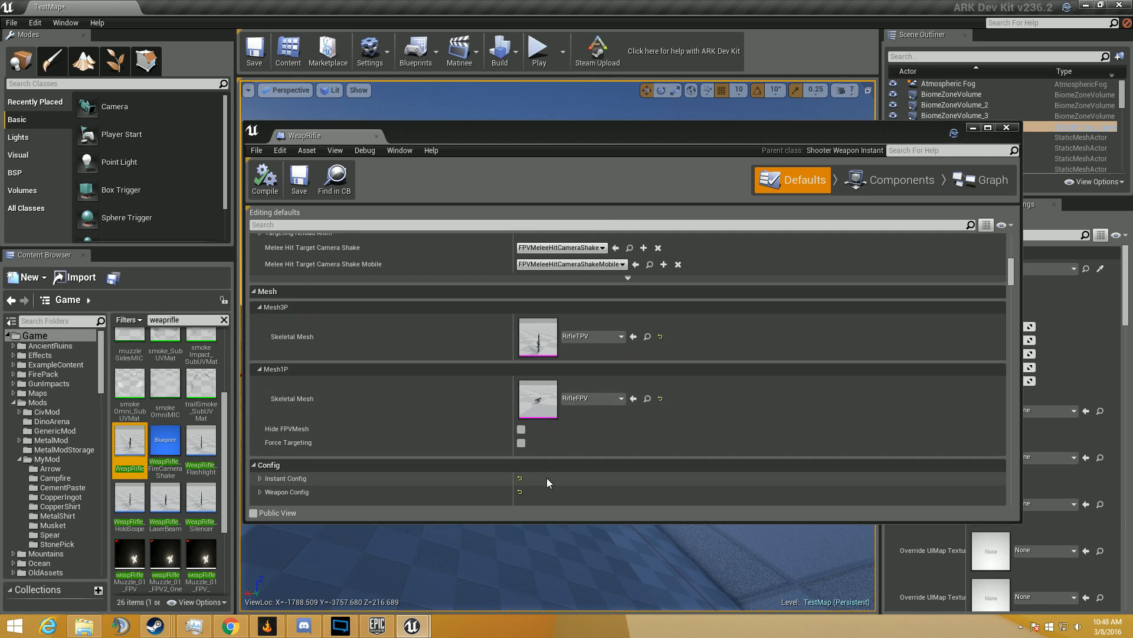
pyautogui.scroll(-4, 495, 398)
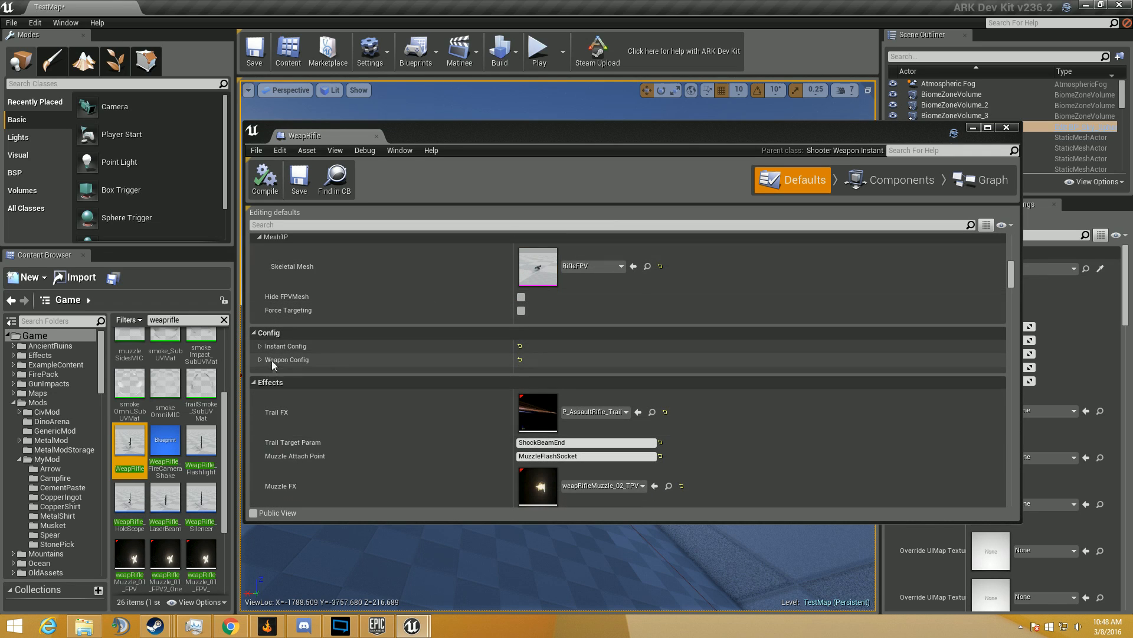
pyautogui.click(260, 346)
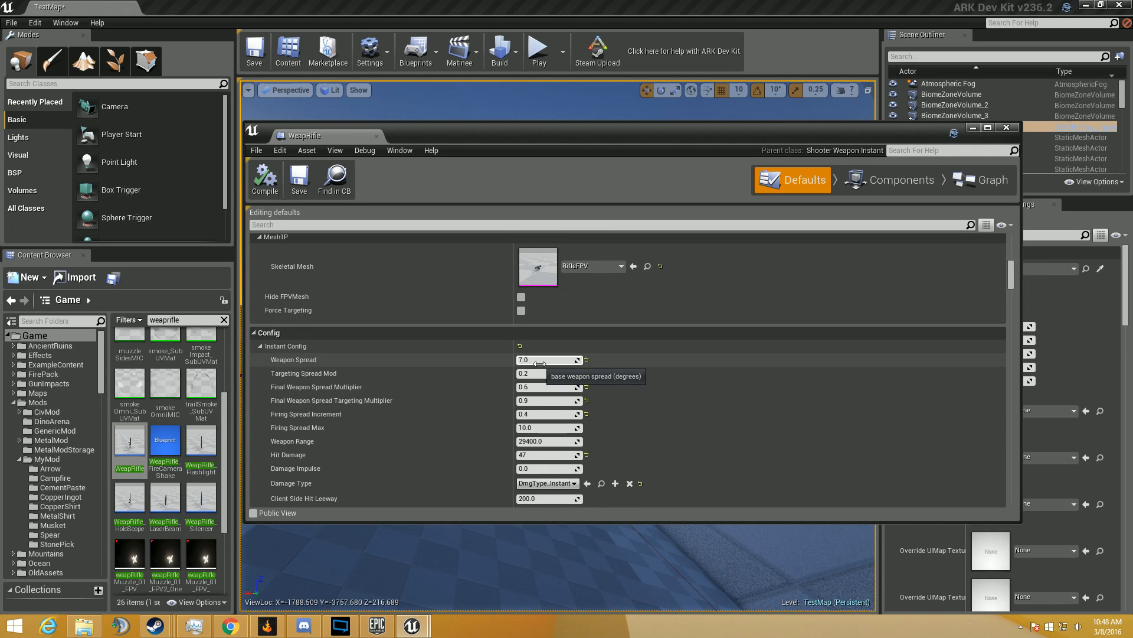
pyautogui.scroll(-1, 539, 363)
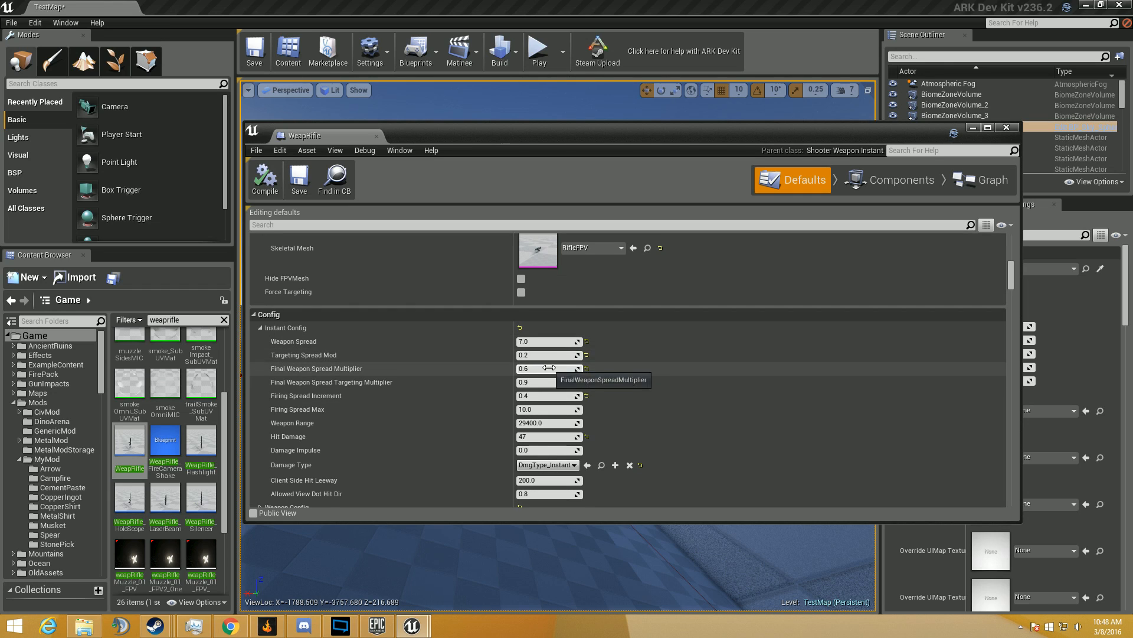
pyautogui.click(529, 342)
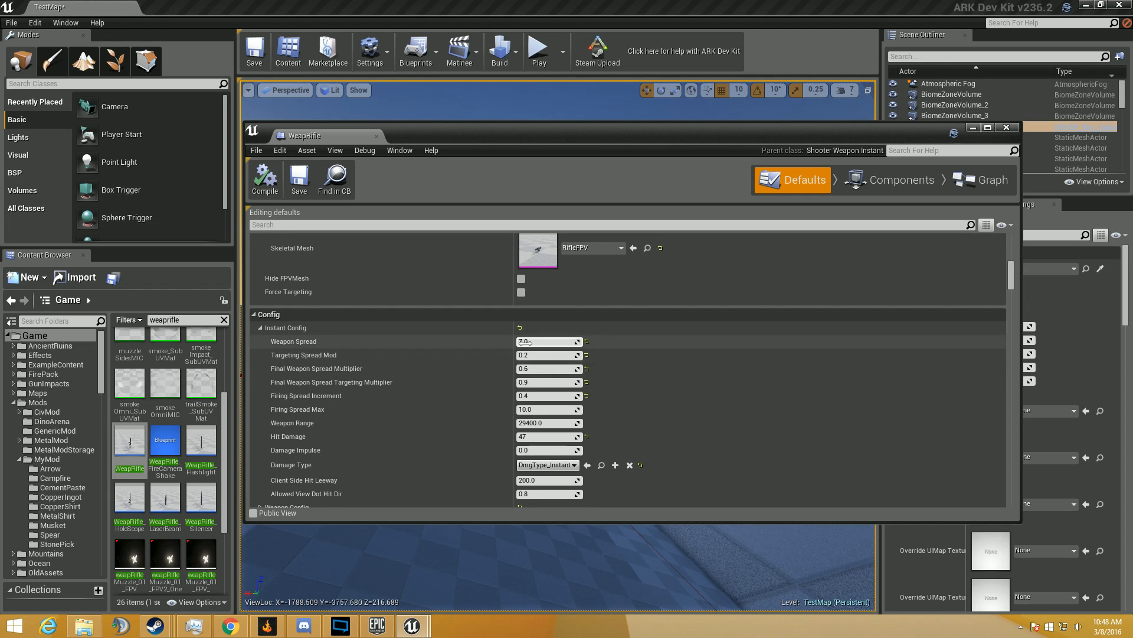
pyautogui.click(527, 356)
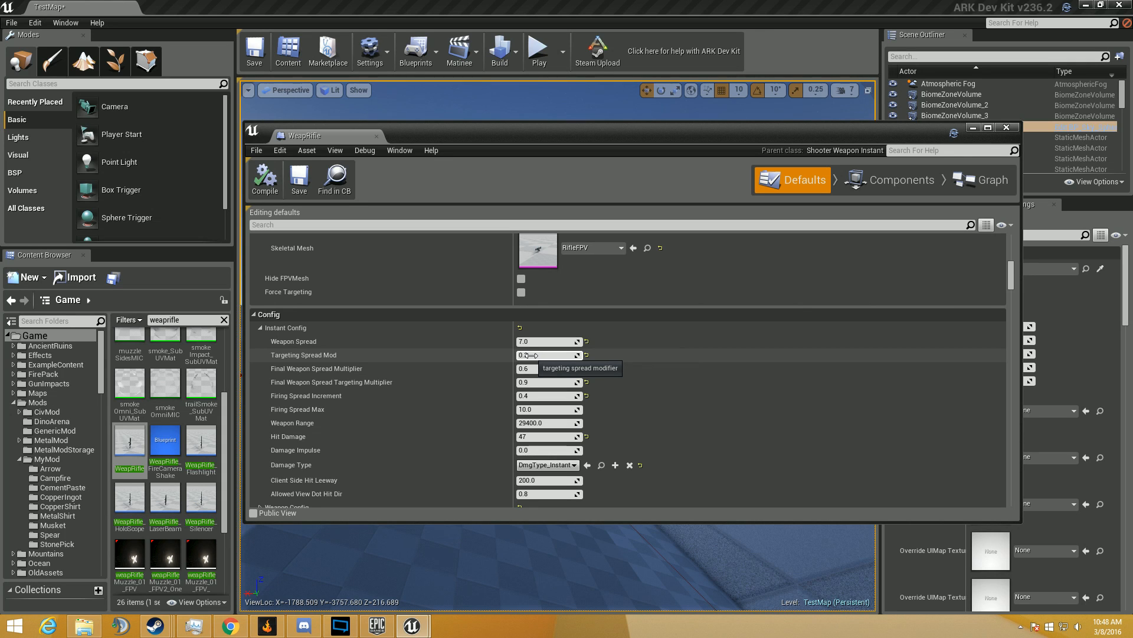
pyautogui.scroll(-3, 529, 355)
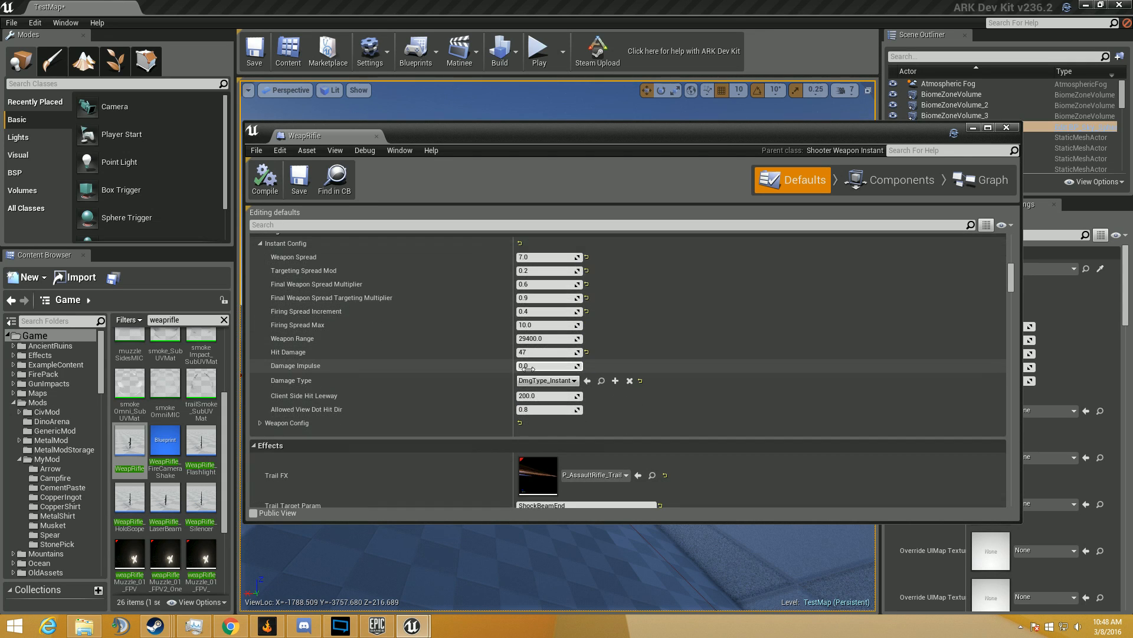
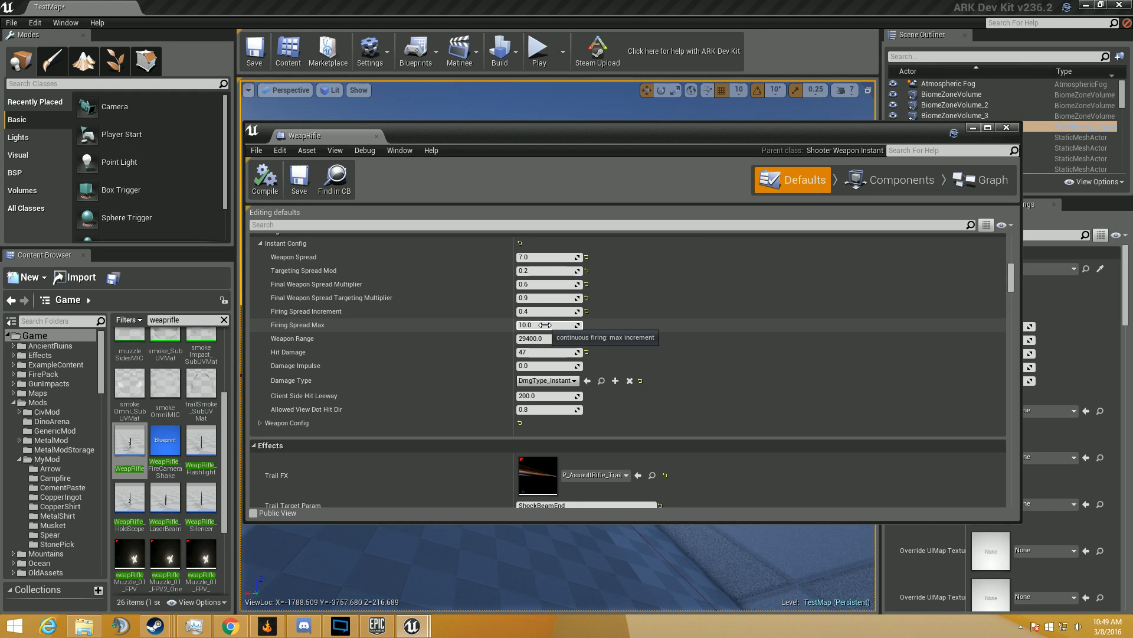
# Step: Expand Weapon Config and examine the ammo per clip, time between shots, reload and durability settings
pyautogui.scroll(-2, 529, 372)
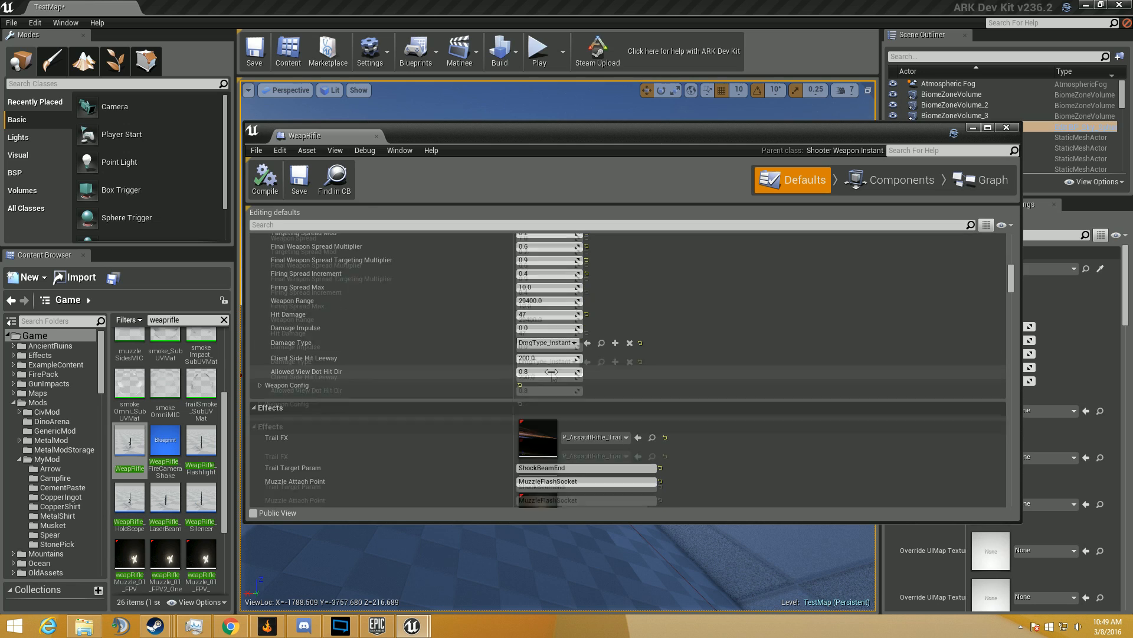
pyautogui.click(259, 385)
pyautogui.scroll(-5, 328, 385)
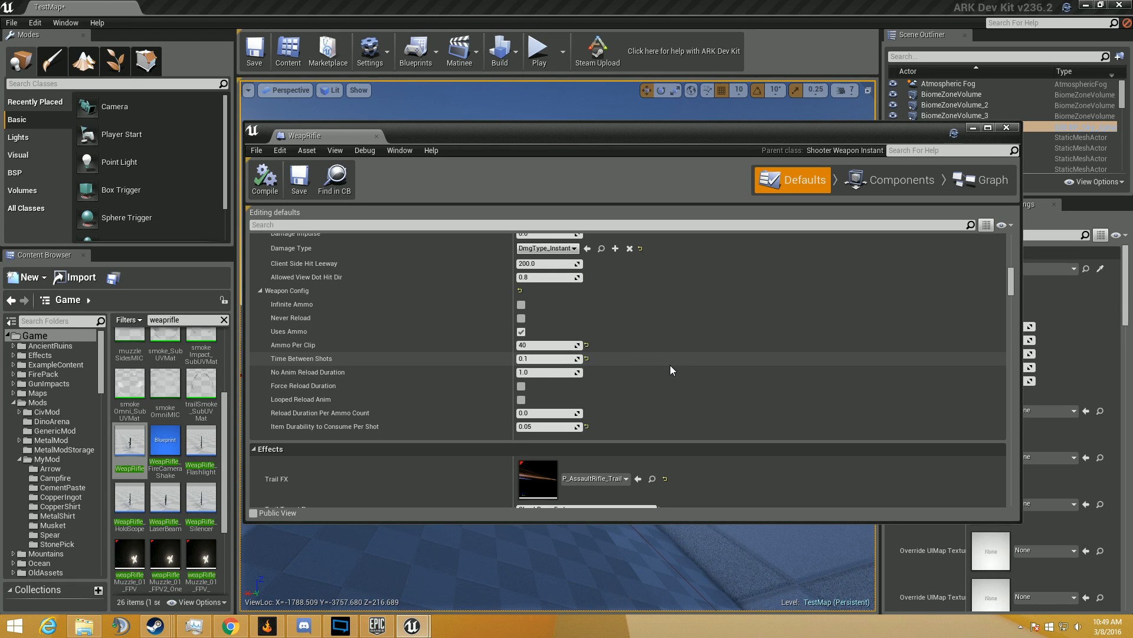
pyautogui.scroll(1, 671, 366)
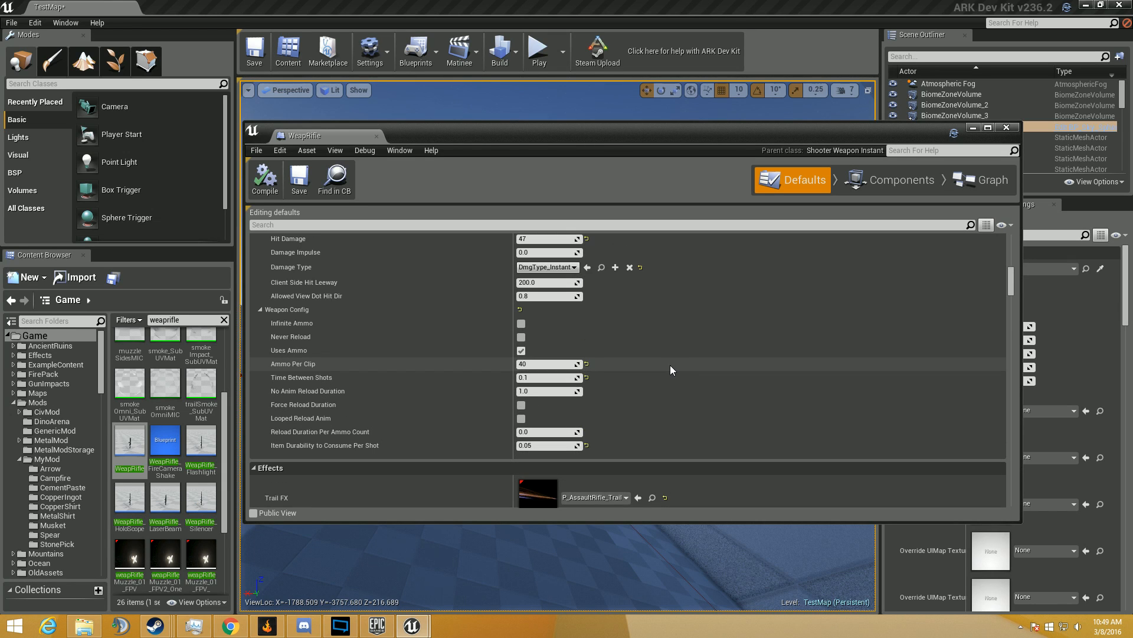
pyautogui.scroll(3, 671, 366)
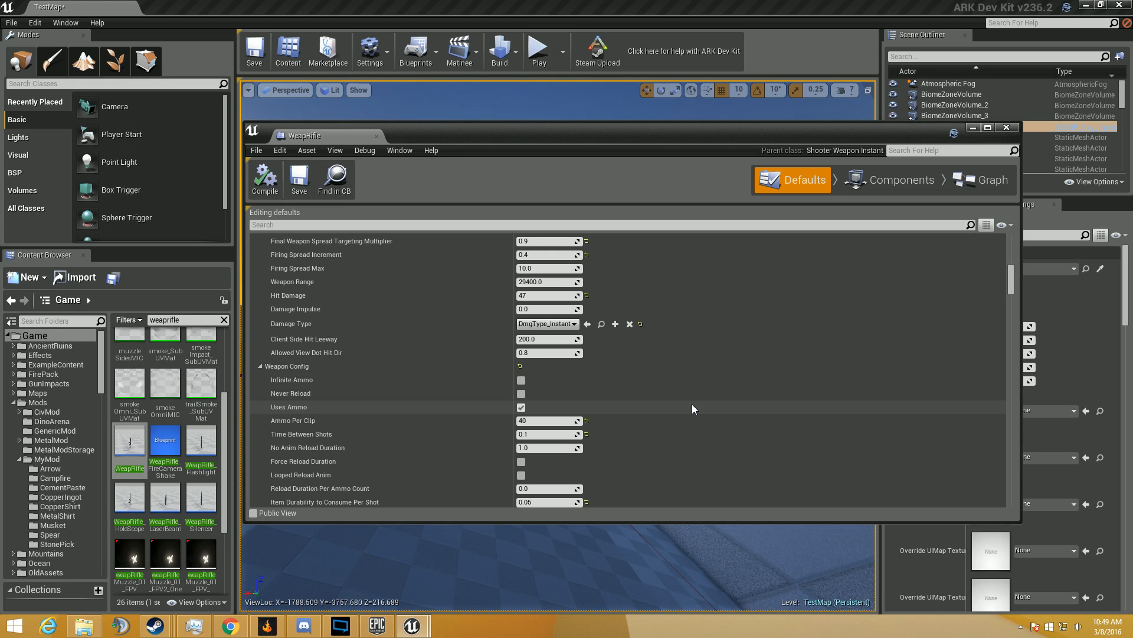
pyautogui.scroll(-4, 692, 404)
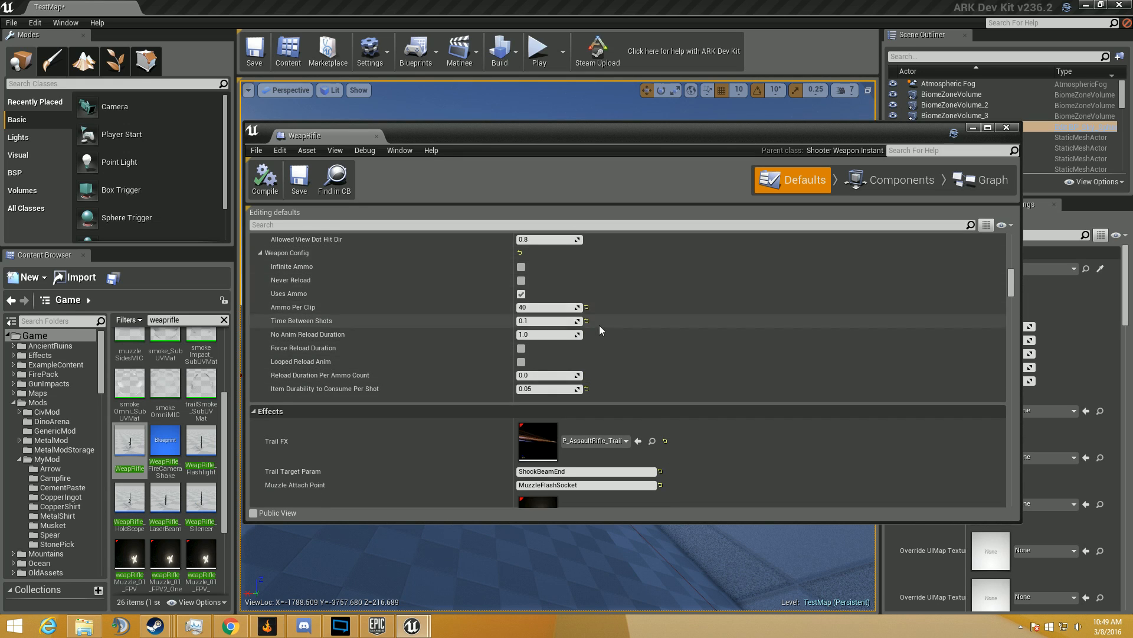
# Step: Look through the rifle's effects and camera shake settings down to the Weapon Ammo Item Template
pyautogui.scroll(-2, 600, 324)
pyautogui.scroll(-1, 329, 270)
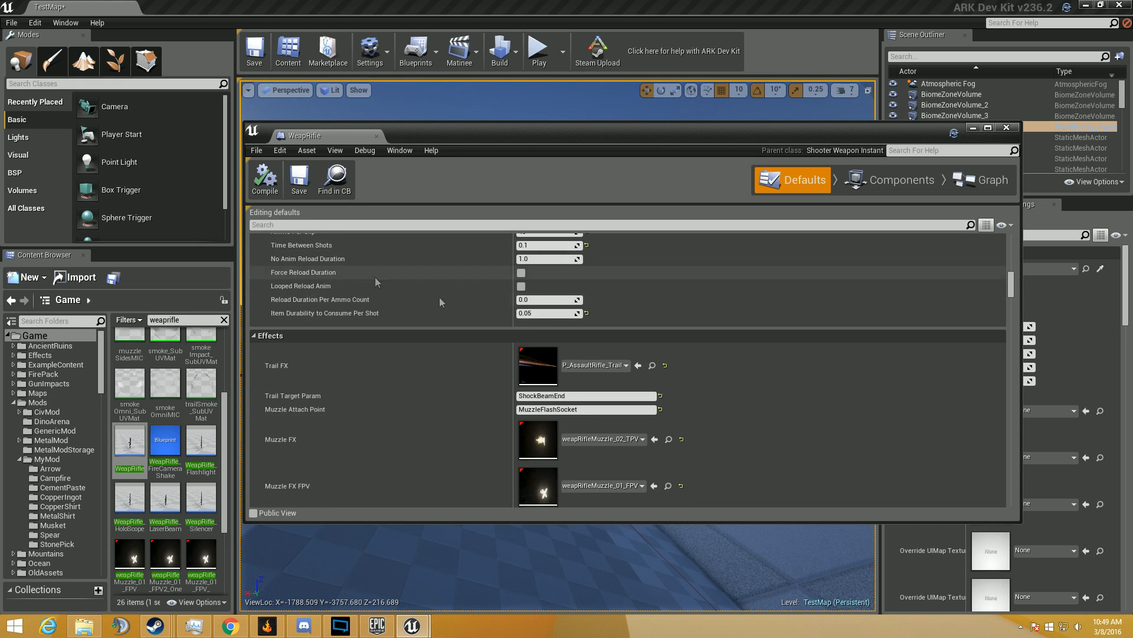
pyautogui.scroll(-7, 636, 321)
pyautogui.scroll(-15, 632, 323)
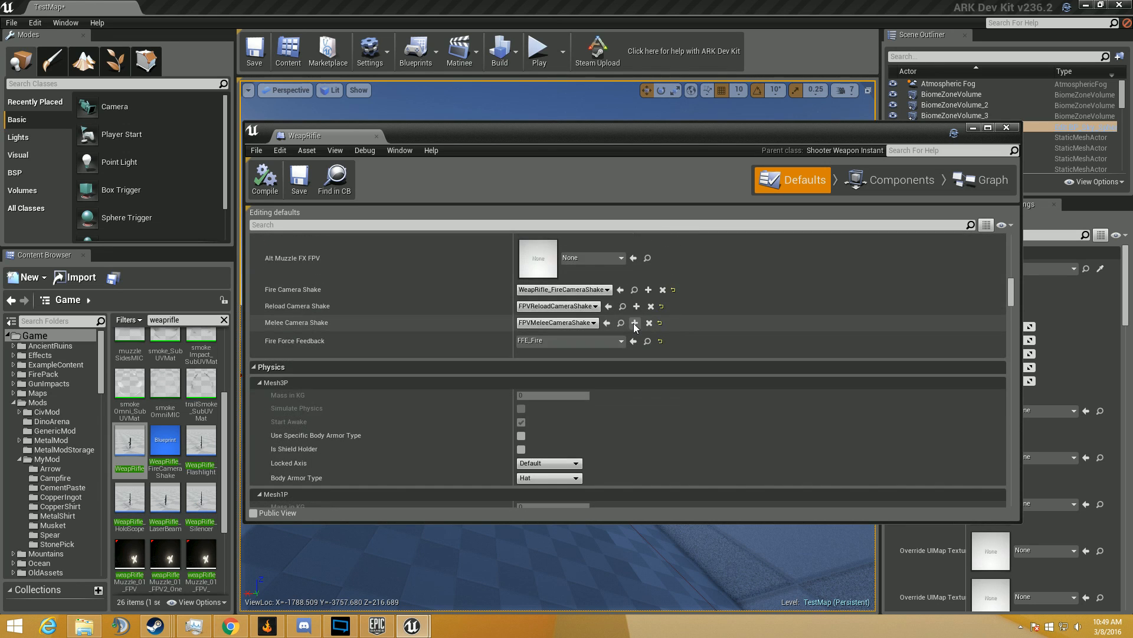
pyautogui.scroll(-10, 632, 324)
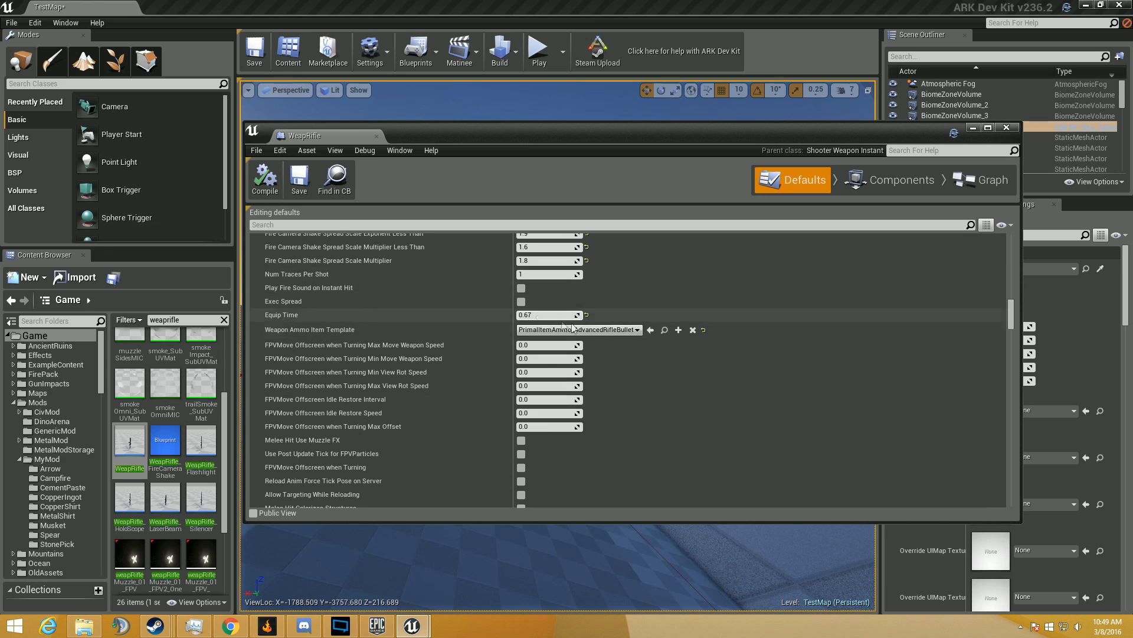
pyautogui.scroll(-1, 472, 272)
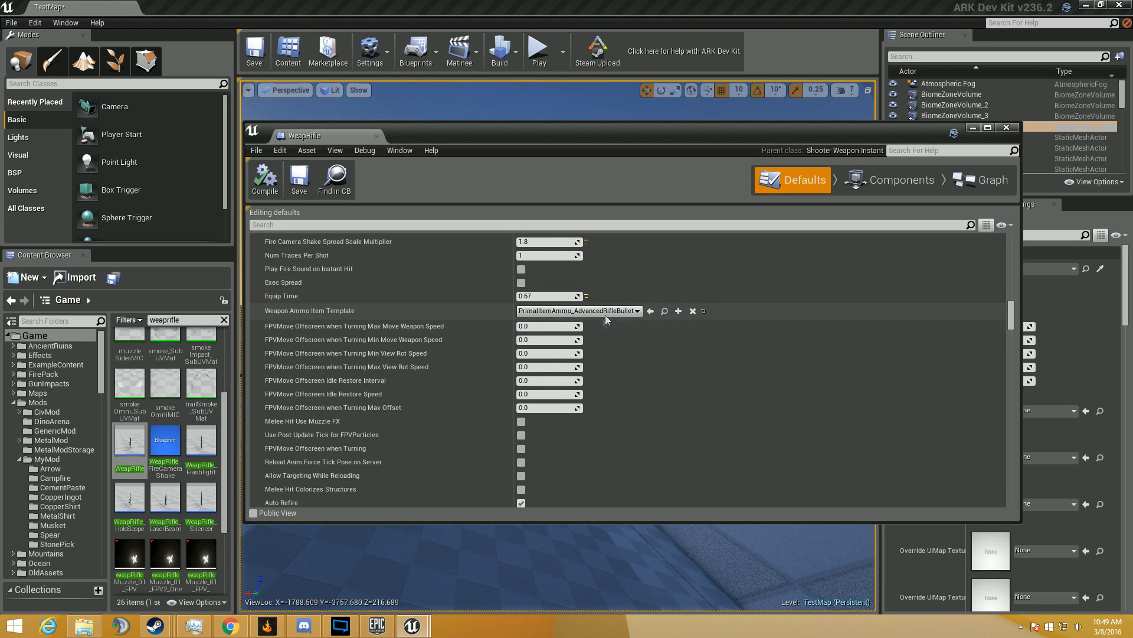
# Step: Review the rifle's remaining defaults, including the auto refire, targeting, scope overlay, aim drift and replication options
pyautogui.scroll(-10, 437, 279)
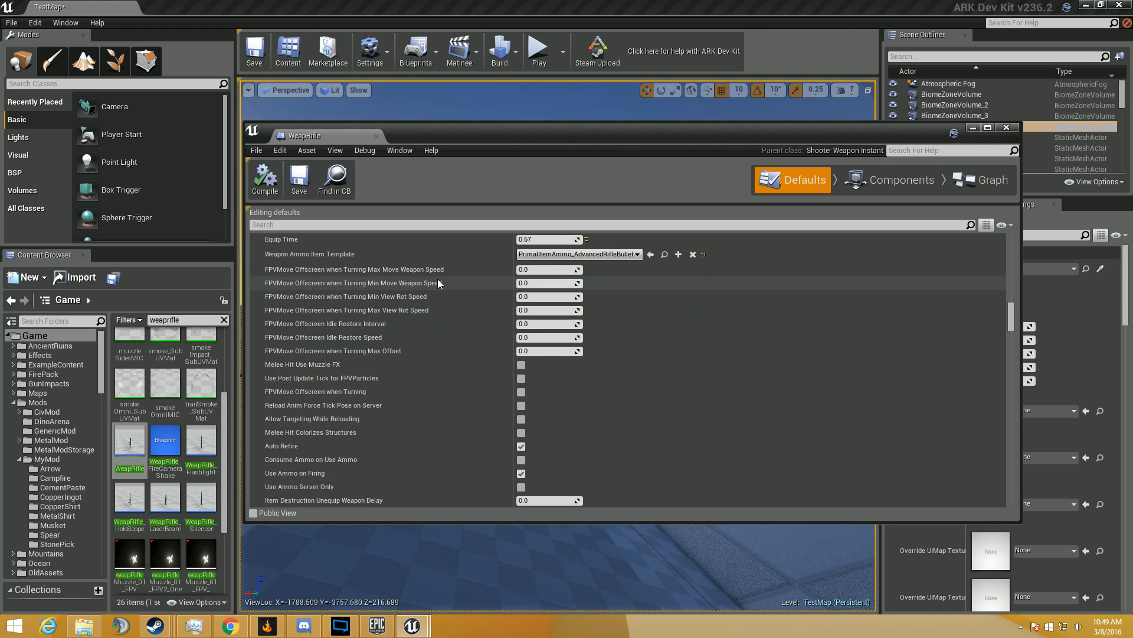
pyautogui.scroll(-5, 449, 290)
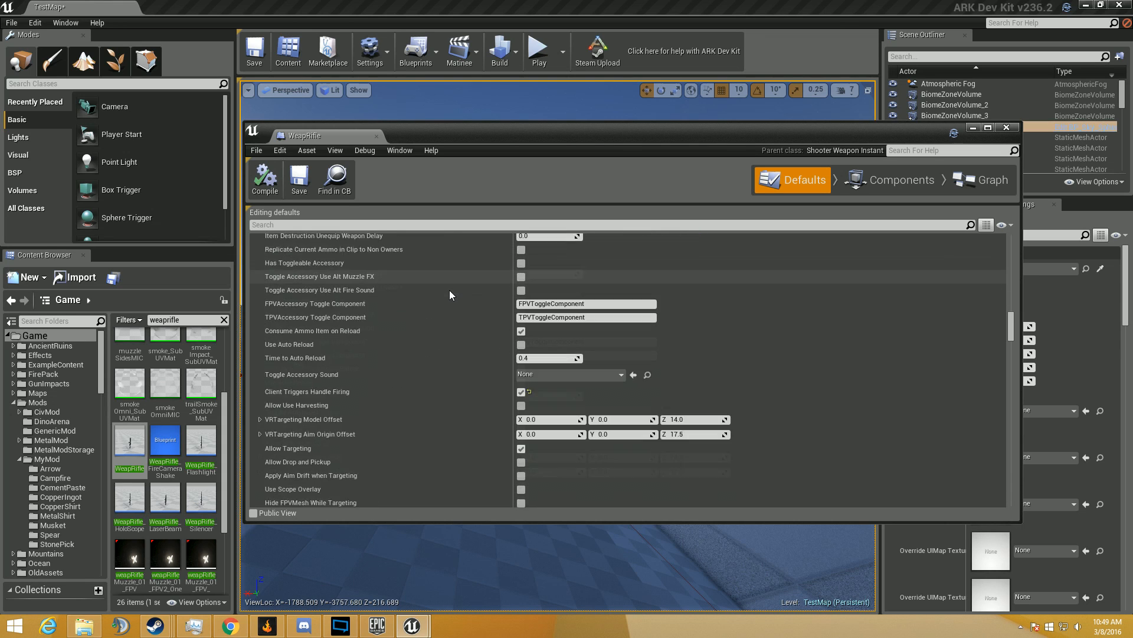
pyautogui.scroll(-6, 587, 369)
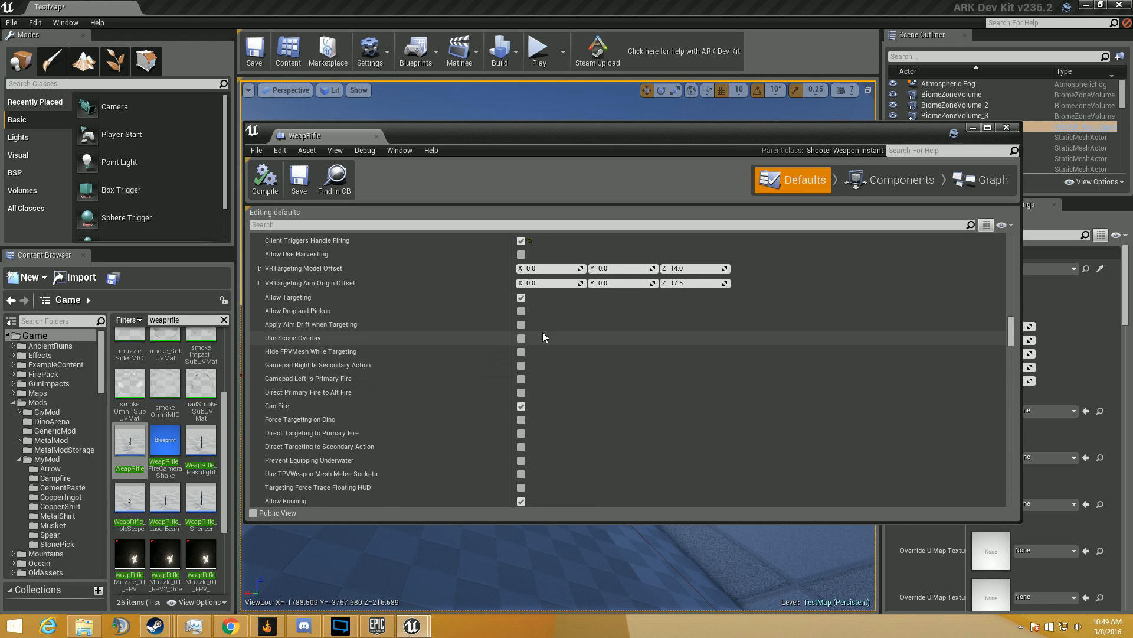
pyautogui.scroll(-15, 543, 332)
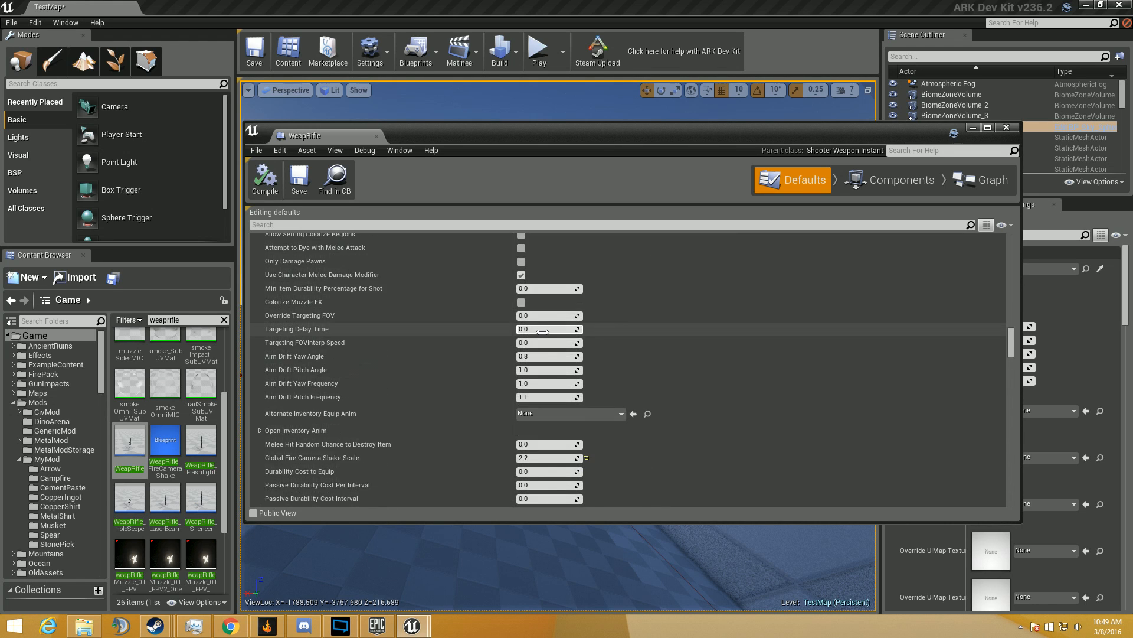
pyautogui.scroll(-10, 540, 360)
pyautogui.scroll(-10, 536, 390)
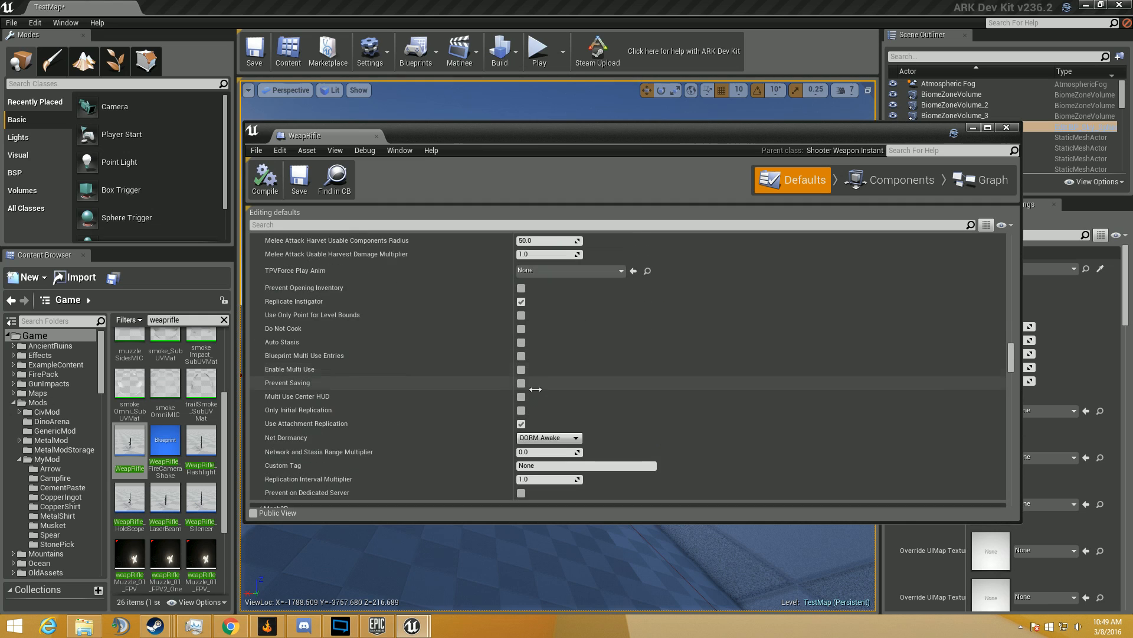
# Step: Review the rifle's remaining mesh, HUD, melee, weapon and IK defaults, then close the WeapRifle blueprint
pyautogui.scroll(-8, 530, 342)
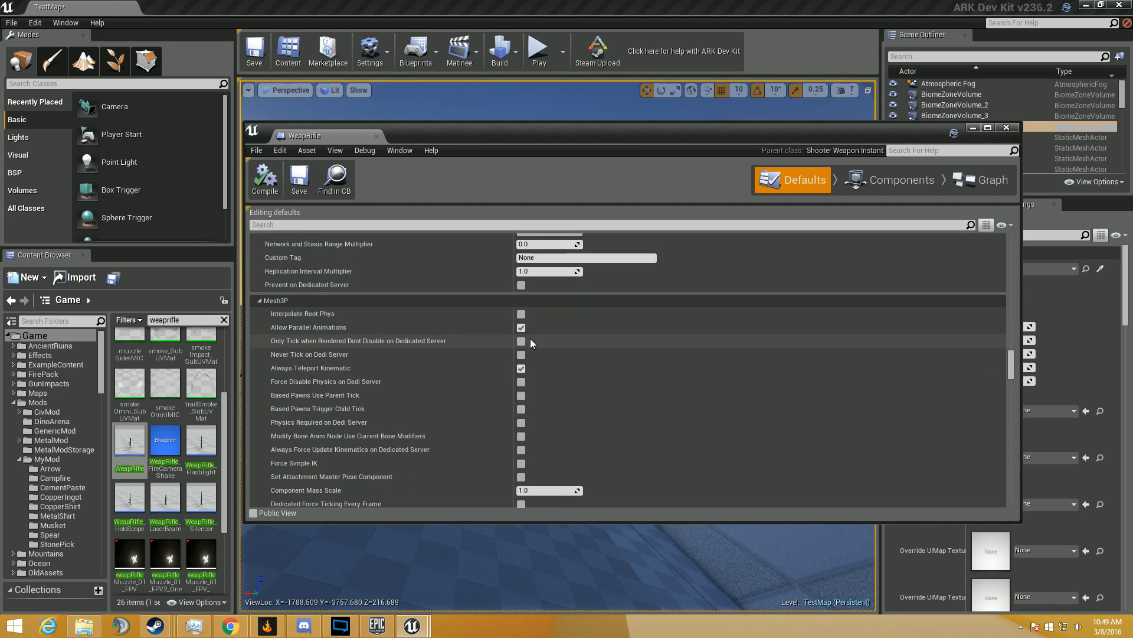
pyautogui.scroll(-10, 497, 346)
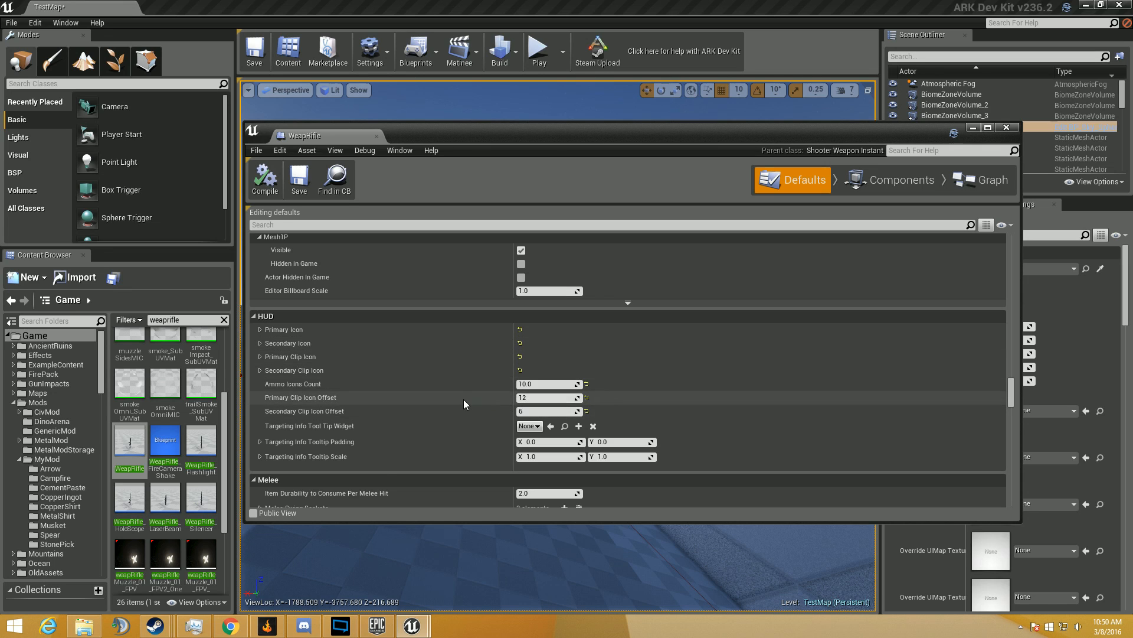
pyautogui.scroll(-5, 464, 404)
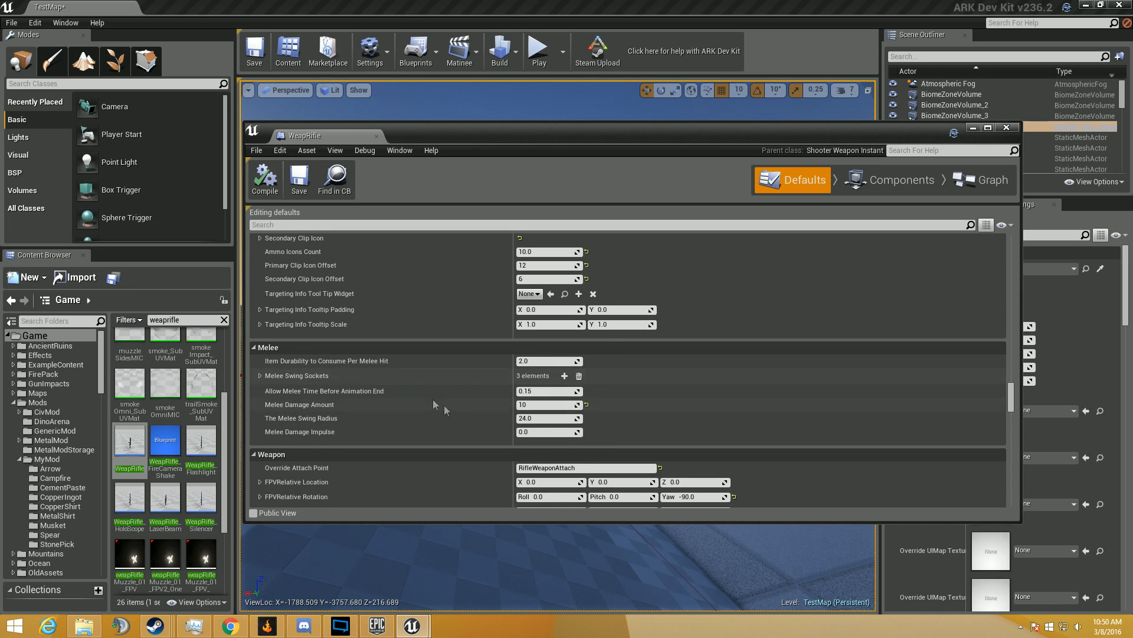
pyautogui.scroll(-10, 443, 406)
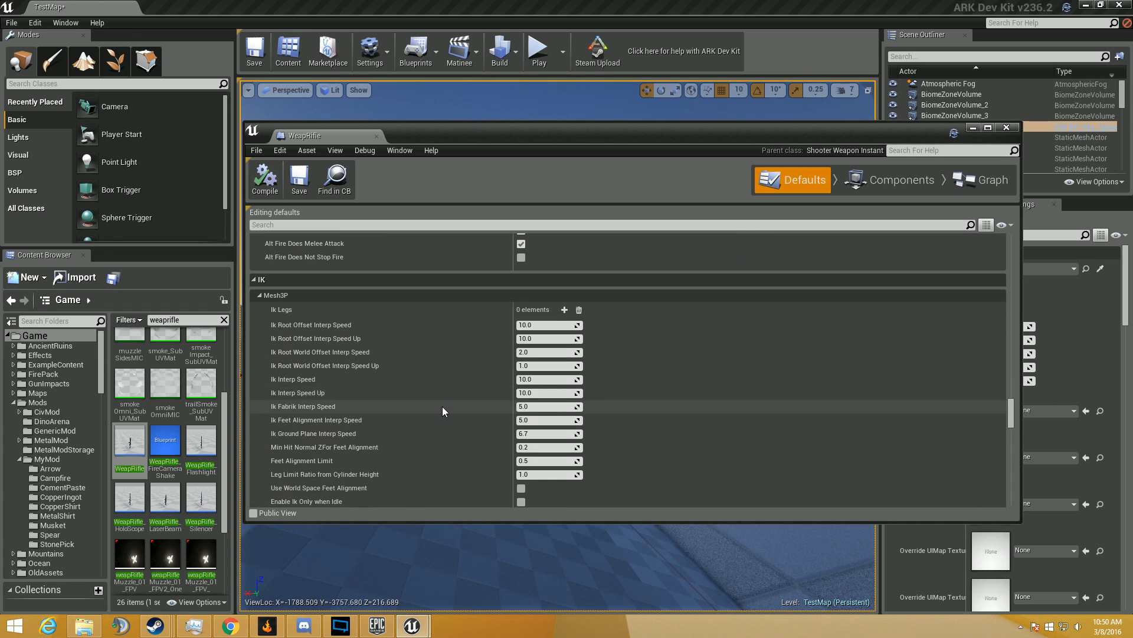
pyautogui.scroll(-15, 441, 405)
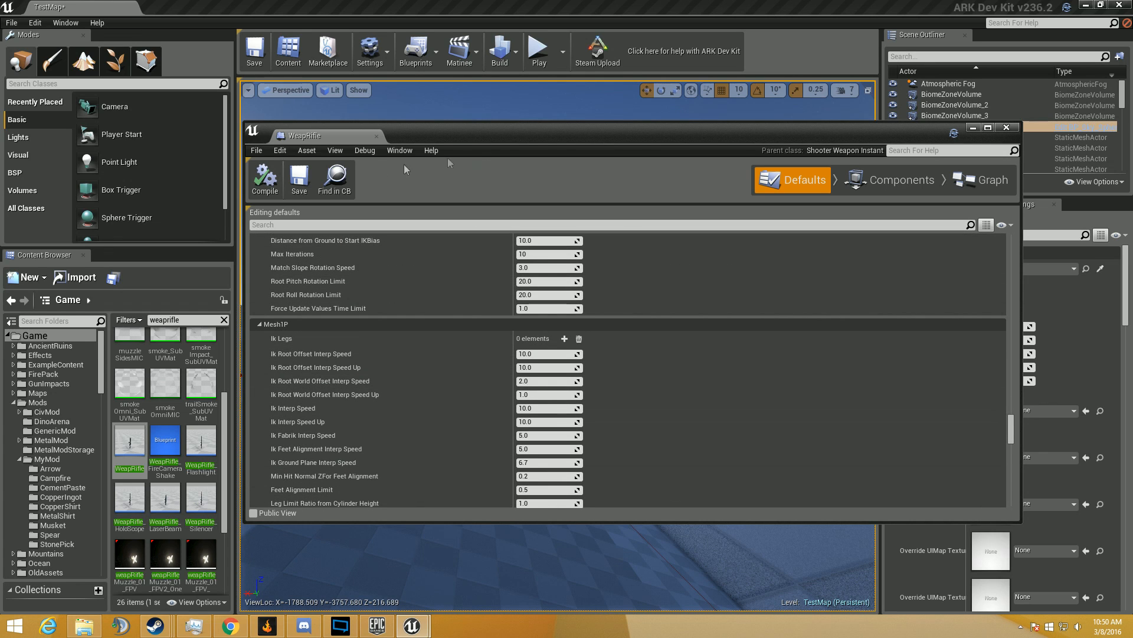
pyautogui.click(376, 137)
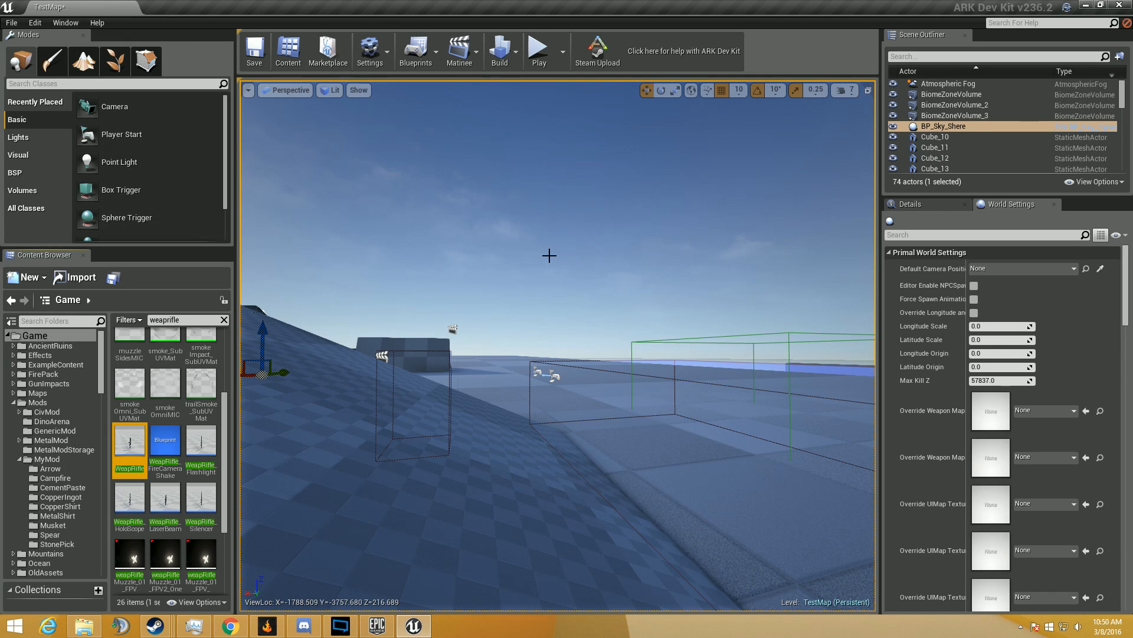
pyautogui.moveTo(549, 256)
pyautogui.mouseDown(button='right')
pyautogui.moveTo(540, 233)
pyautogui.moveTo(413, 263)
pyautogui.moveTo(377, 247)
pyautogui.moveTo(340, 271)
pyautogui.moveTo(548, 255)
pyautogui.mouseUp(button='right')
pyautogui.press('w')
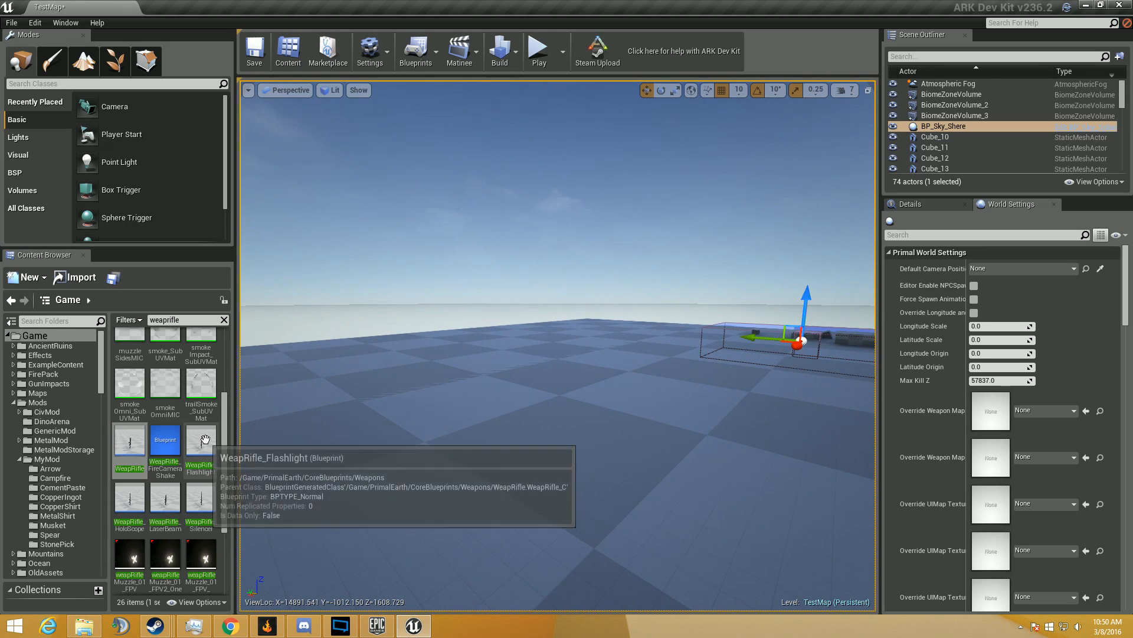
# Step: Open the WeapRifle_Flashlight blueprint, examine its Instant Config and Weapon Config defaults, and close it
pyautogui.click(203, 444)
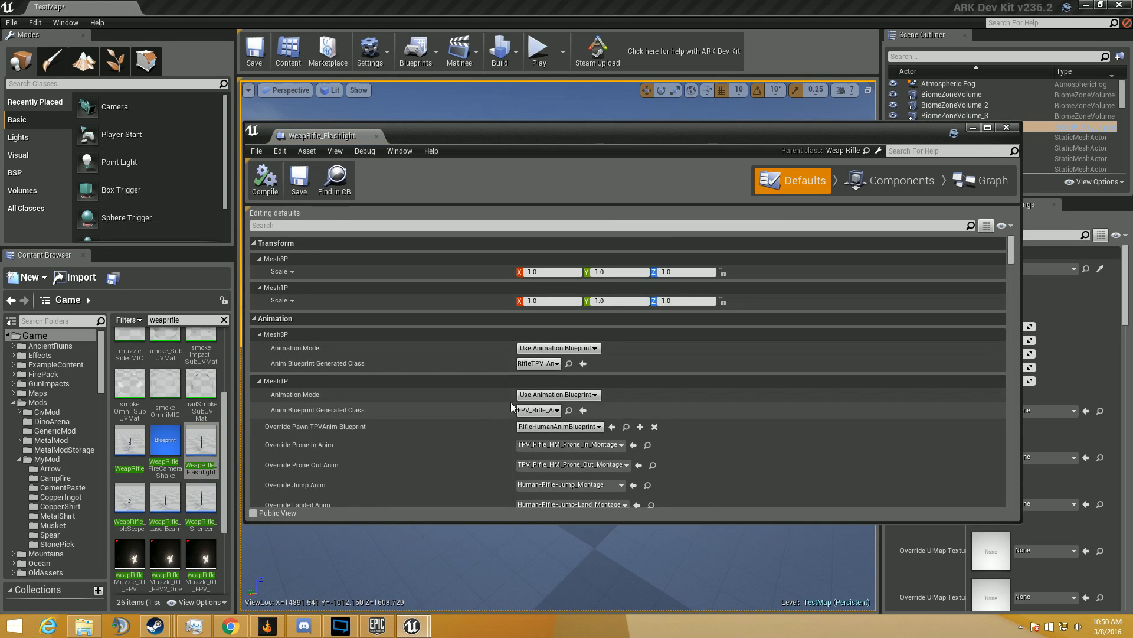
pyautogui.moveTo(511, 402); pyautogui.dragTo(488, 185, button='right')
pyautogui.moveTo(472, 327); pyautogui.dragTo(440, 314, button='right')
pyautogui.click(260, 323)
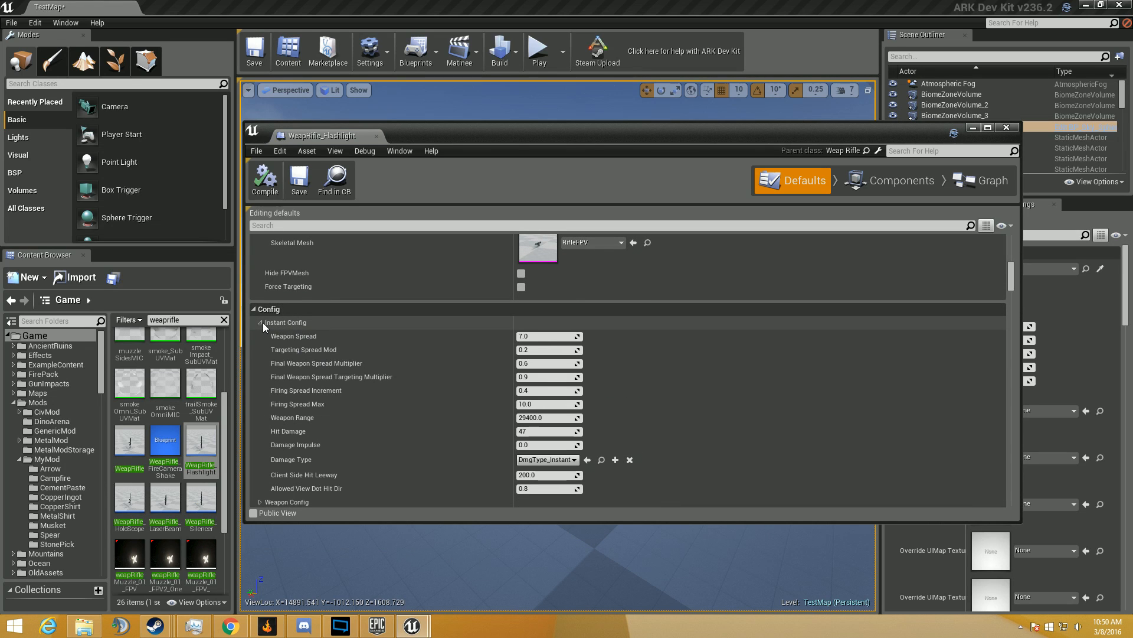
pyautogui.click(261, 323)
pyautogui.click(260, 336)
pyautogui.click(260, 336)
pyautogui.click(376, 136)
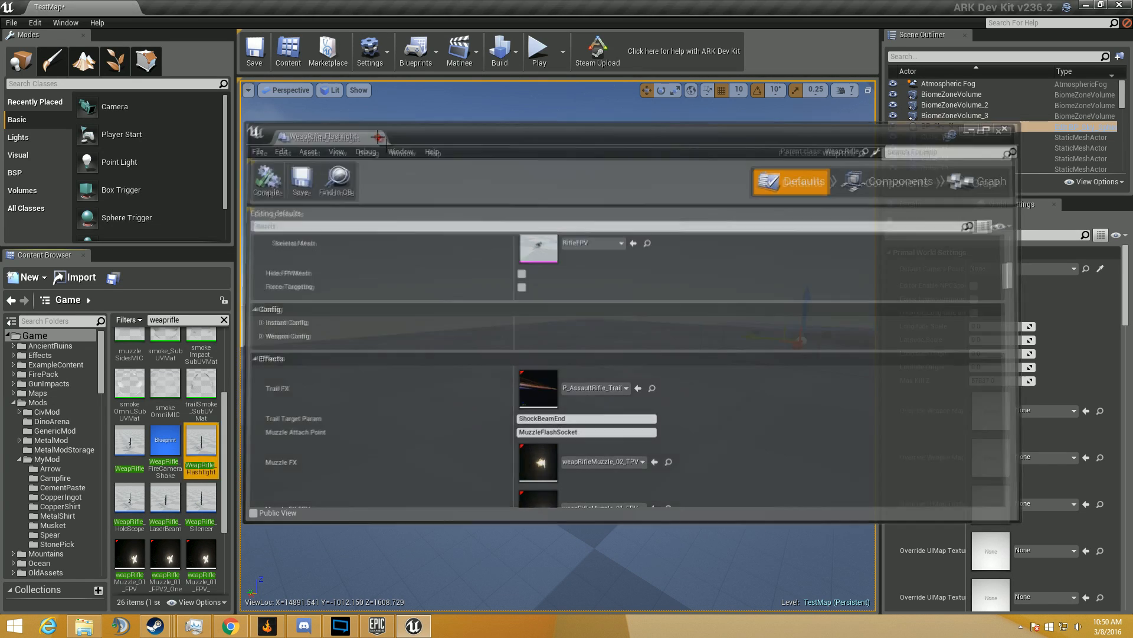
pyautogui.moveTo(547, 234); pyautogui.dragTo(297, 199, button='right')
pyautogui.press('w')
pyautogui.moveTo(541, 340); pyautogui.dragTo(542, 341, button='right')
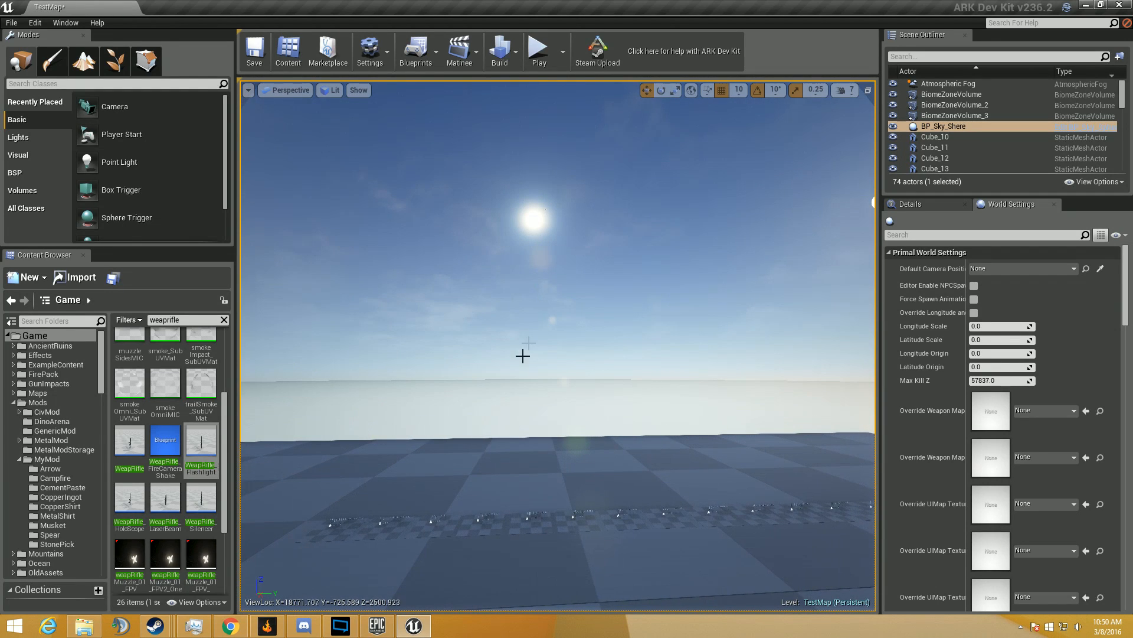